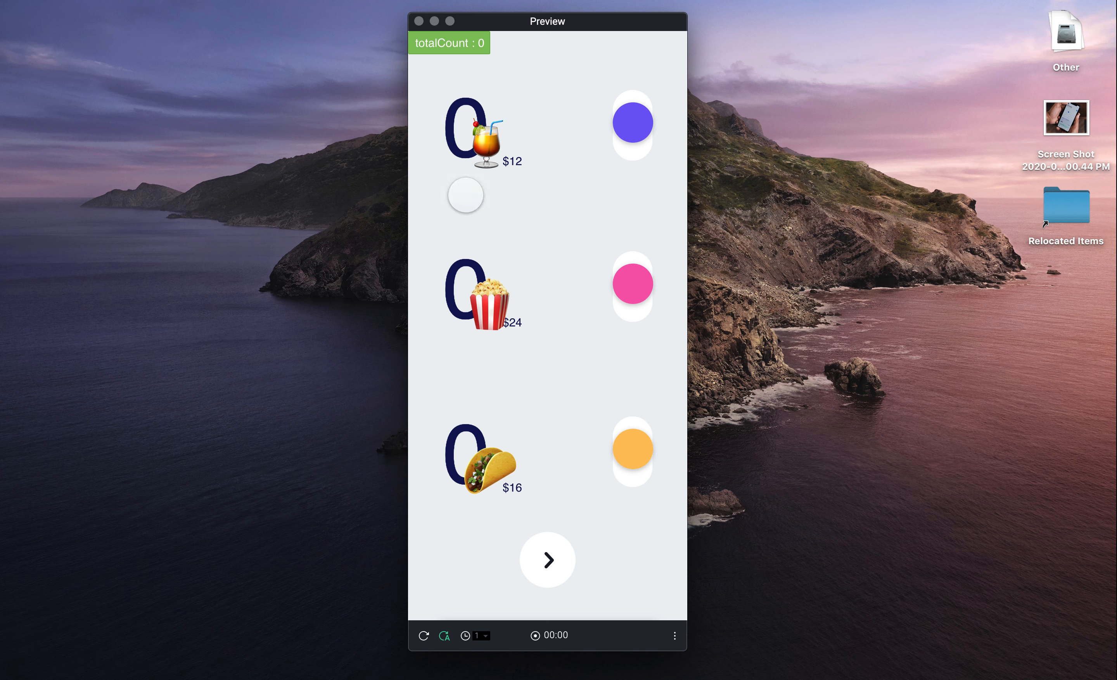
- Order three cocktails, two tacos and more popcorn, view the total, then restart the prototype
{"action": "left_click_drag", "start_coordinate": [632, 123], "coordinate": [631, 35]}
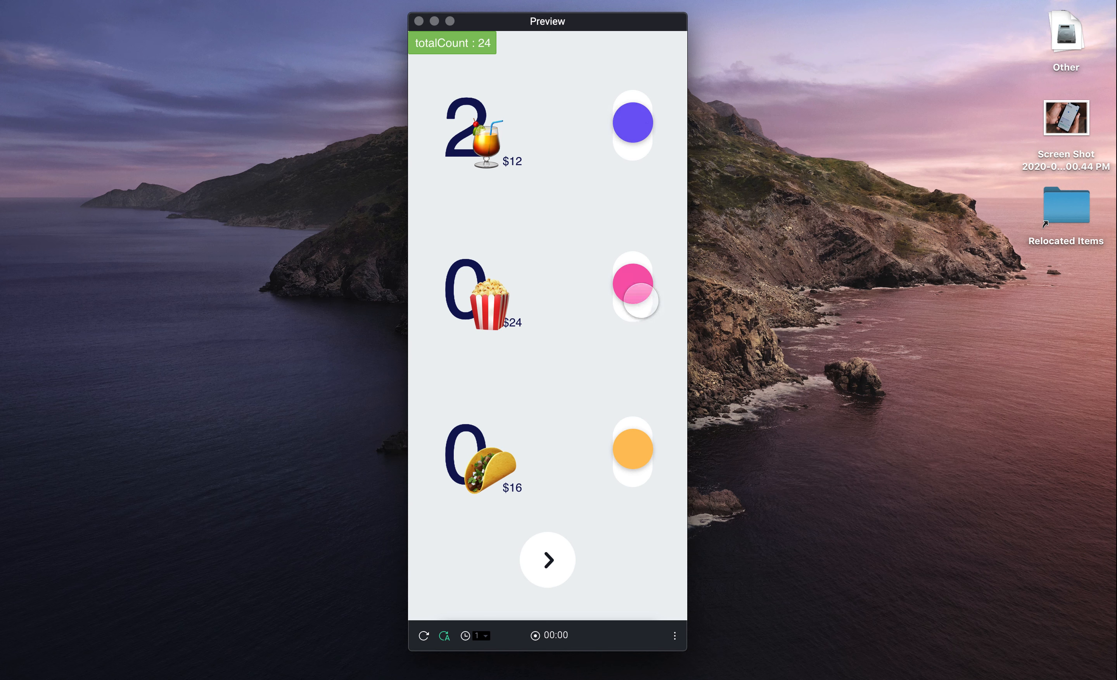
{"action": "left_click_drag", "start_coordinate": [633, 285], "coordinate": [634, 227]}
{"action": "left_click_drag", "start_coordinate": [647, 446], "coordinate": [634, 390]}
{"action": "left_click_drag", "start_coordinate": [633, 282], "coordinate": [634, 220]}
{"action": "left_click_drag", "start_coordinate": [637, 95], "coordinate": [633, 56]}
{"action": "left_click_drag", "start_coordinate": [633, 283], "coordinate": [633, 183]}
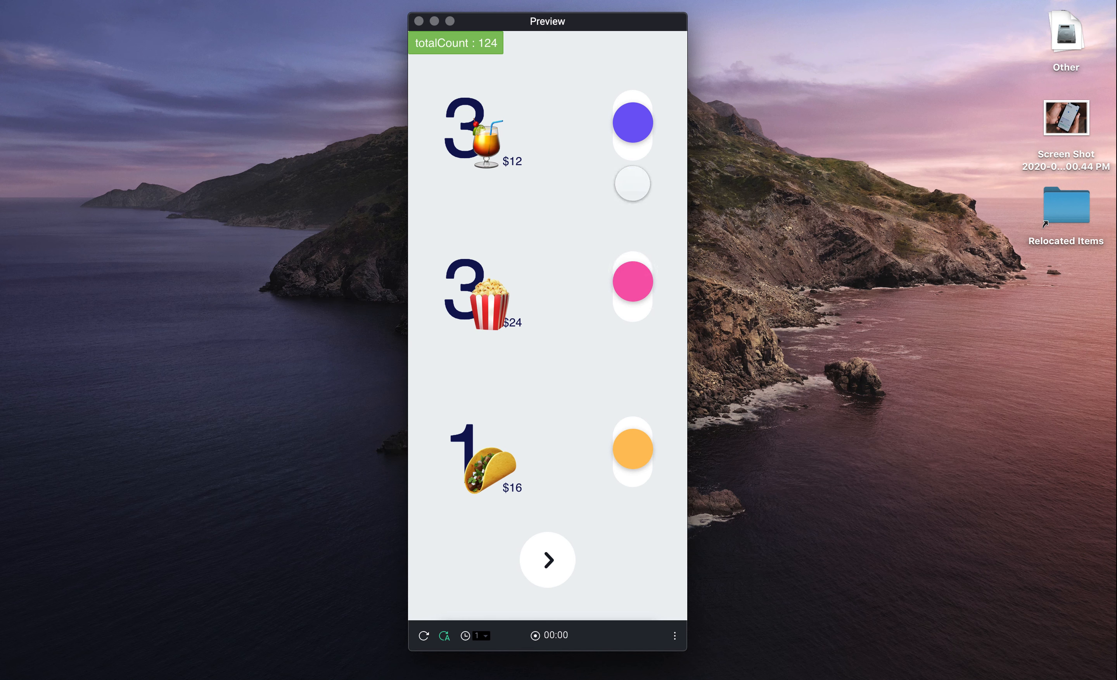
{"action": "left_click_drag", "start_coordinate": [634, 446], "coordinate": [634, 399]}
{"action": "left_click_drag", "start_coordinate": [632, 284], "coordinate": [632, 216]}
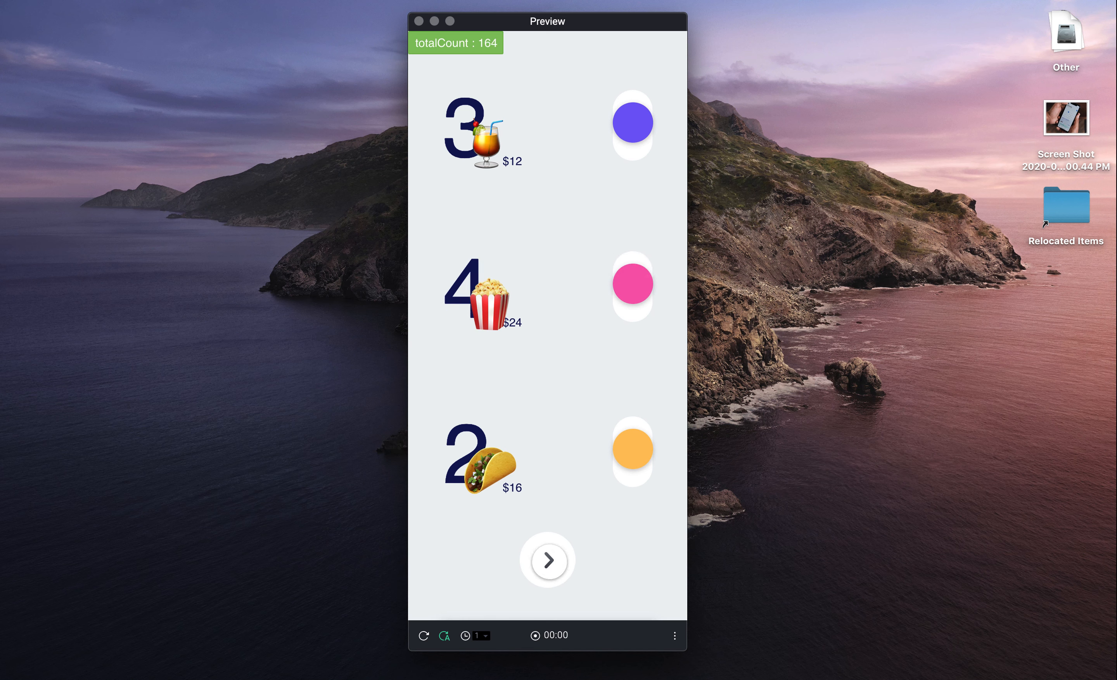
{"action": "left_click", "coordinate": [548, 559]}
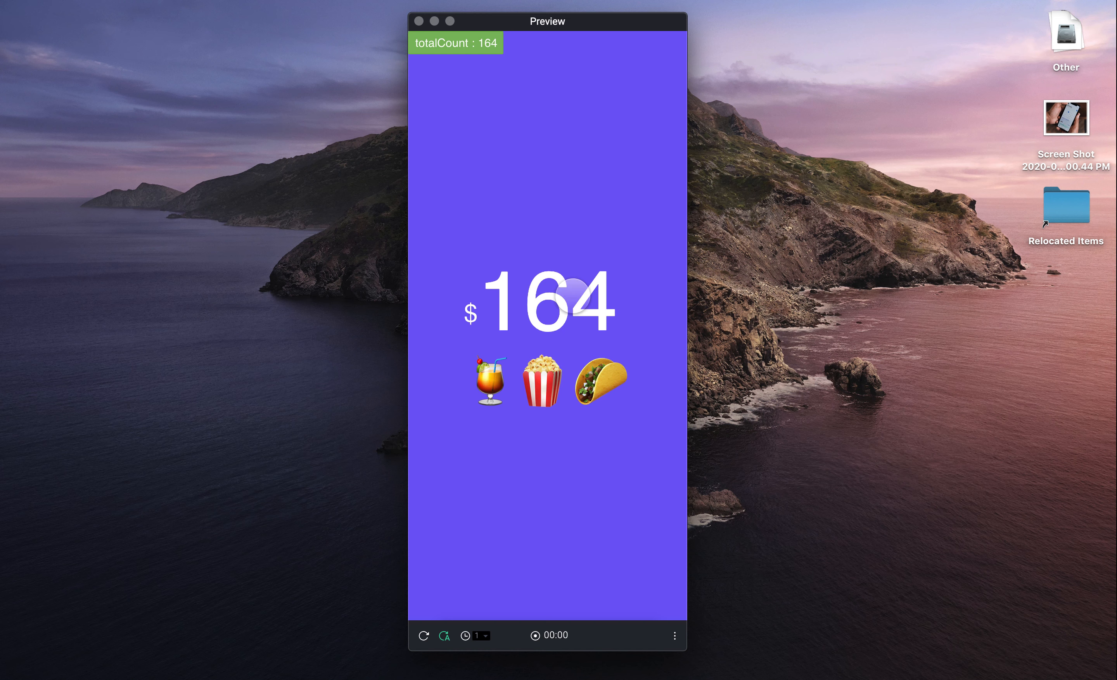
{"action": "left_click", "coordinate": [571, 295]}
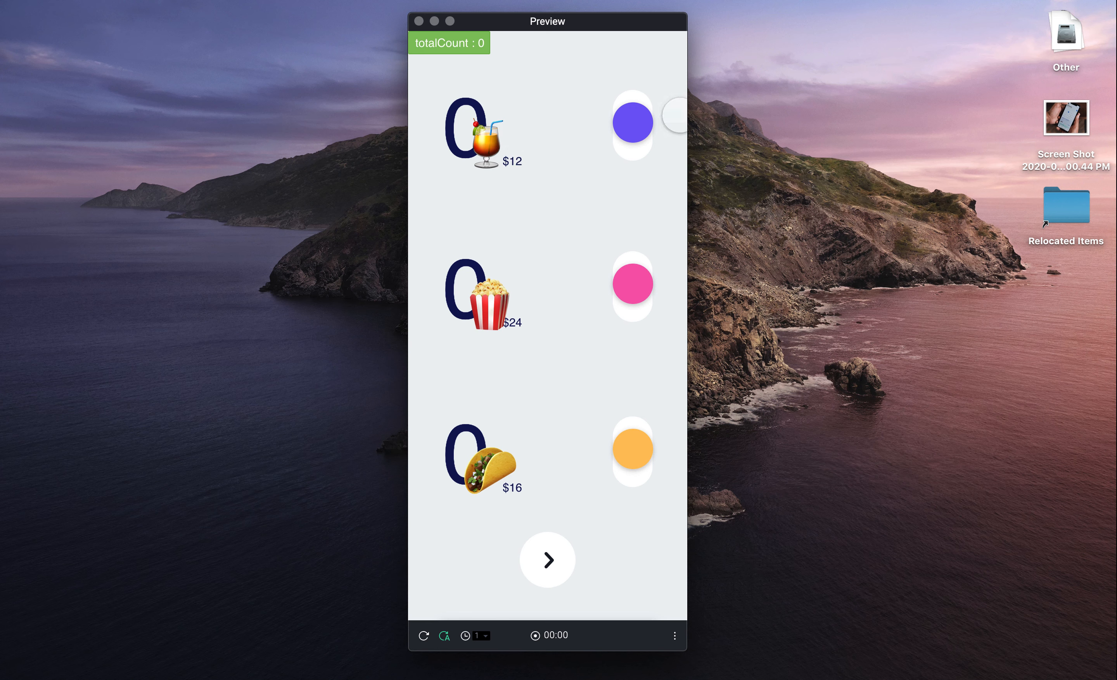
- Order two cocktails and one popcorn, then open the order total summary page
{"action": "left_click", "coordinate": [637, 123]}
{"action": "left_click_drag", "start_coordinate": [639, 126], "coordinate": [638, 53]}
{"action": "left_click_drag", "start_coordinate": [629, 134], "coordinate": [628, 55]}
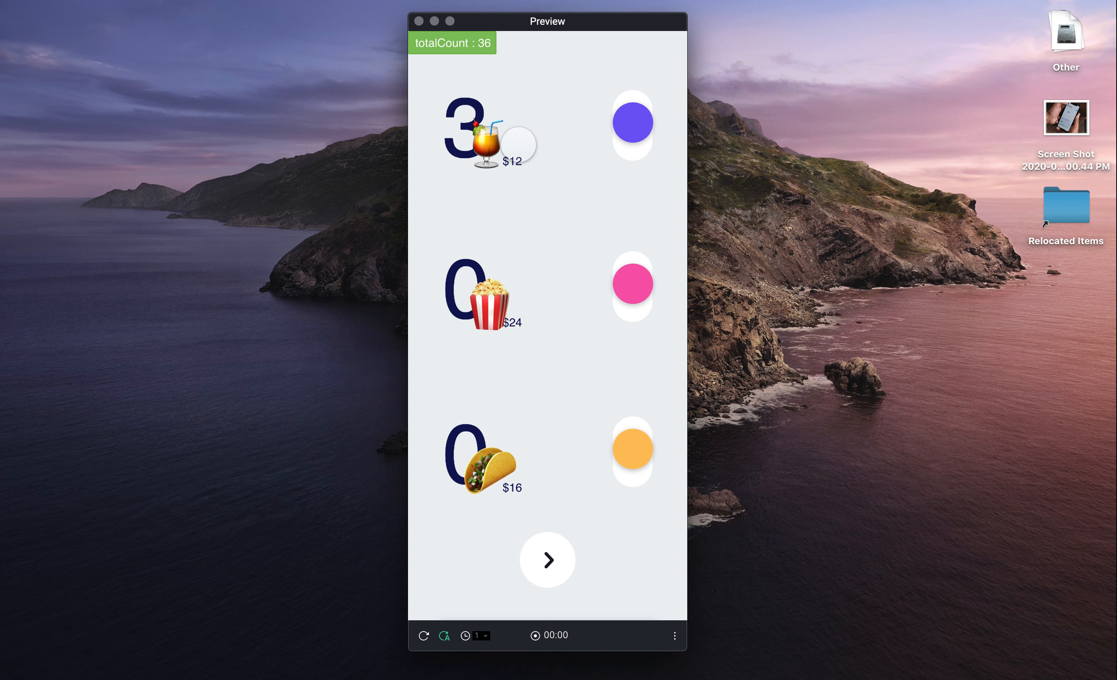
{"action": "left_click", "coordinate": [642, 293]}
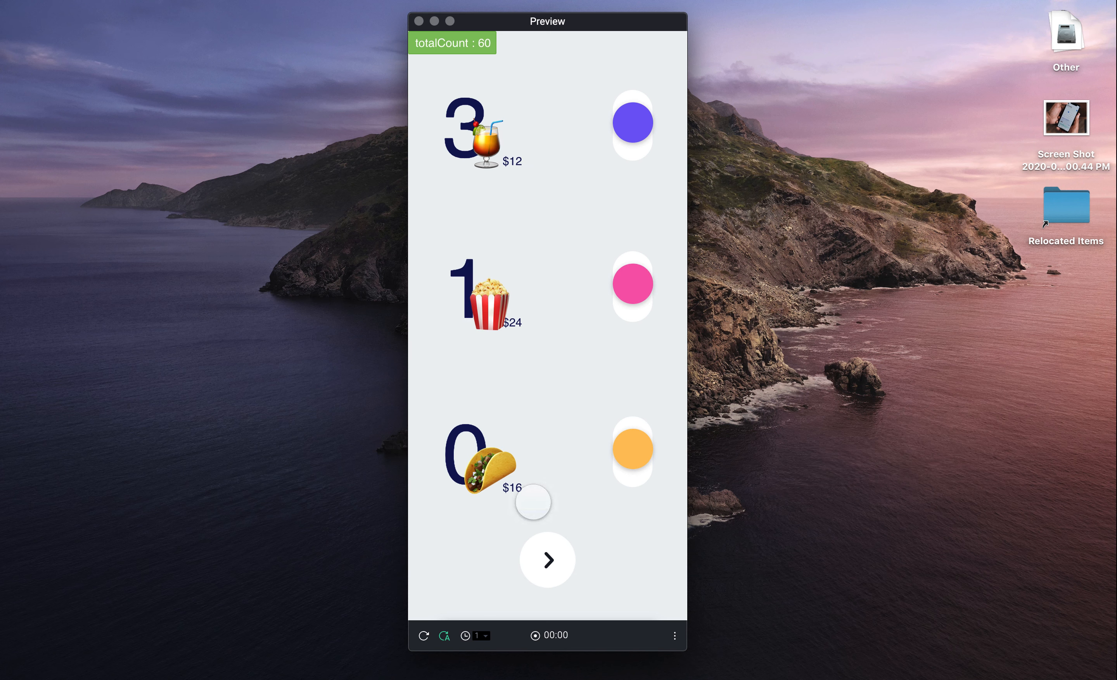
{"action": "left_click", "coordinate": [546, 568]}
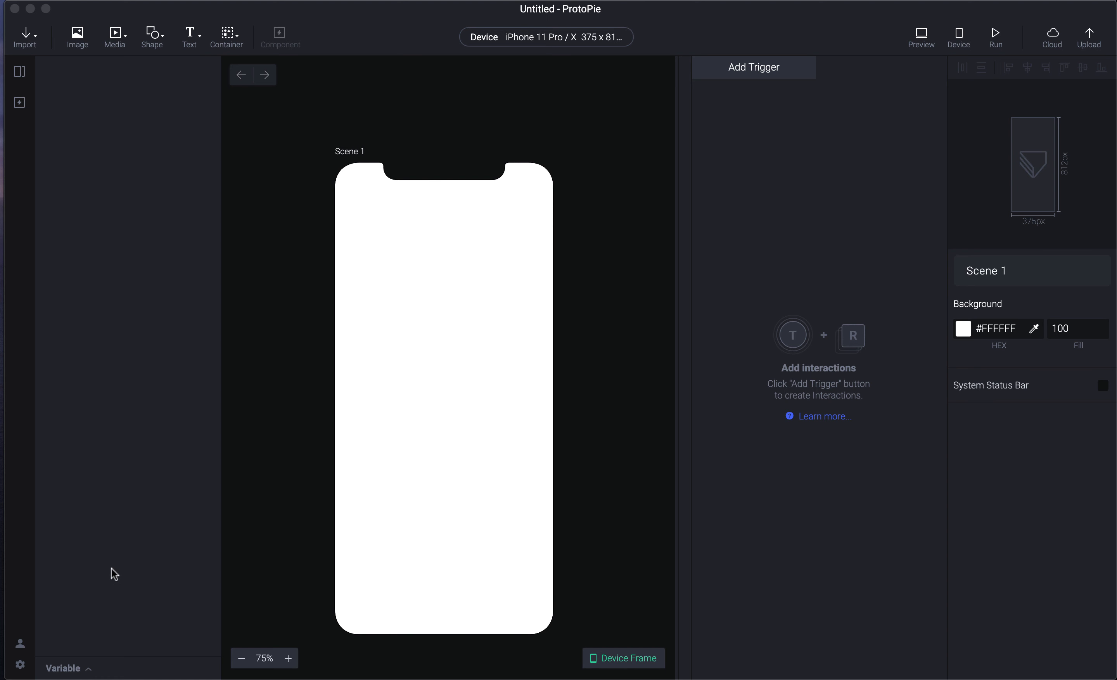
- Open a live preview of the blank scene and move it aside
{"action": "key", "text": "super+p"}
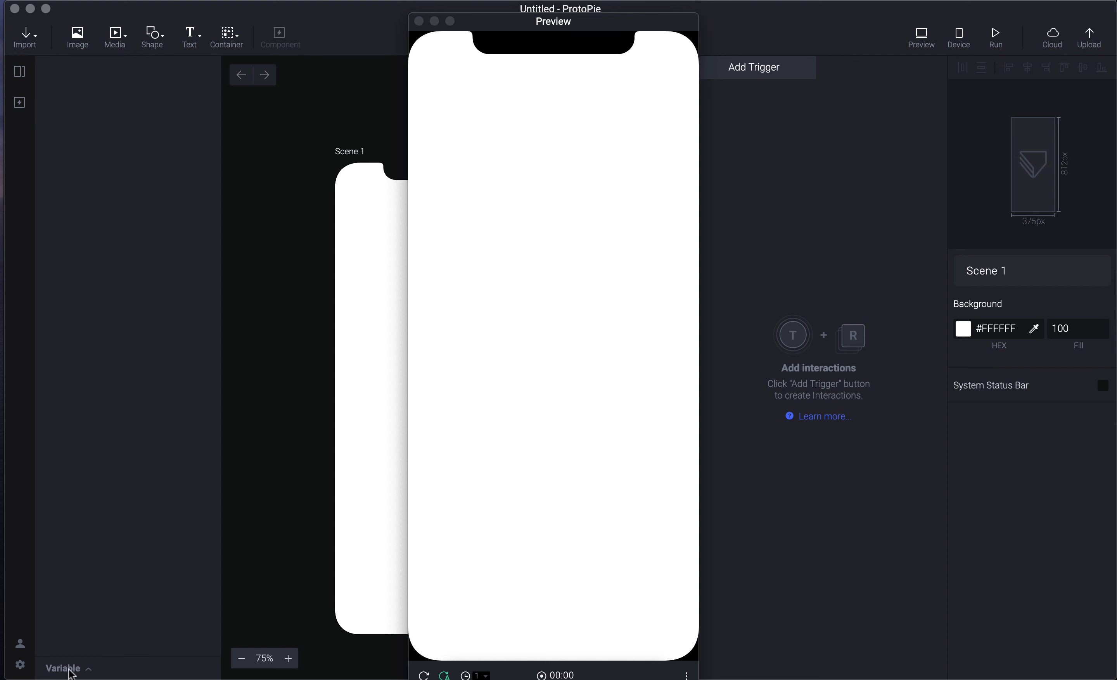
{"action": "left_click_drag", "start_coordinate": [513, 21], "coordinate": [873, 25]}
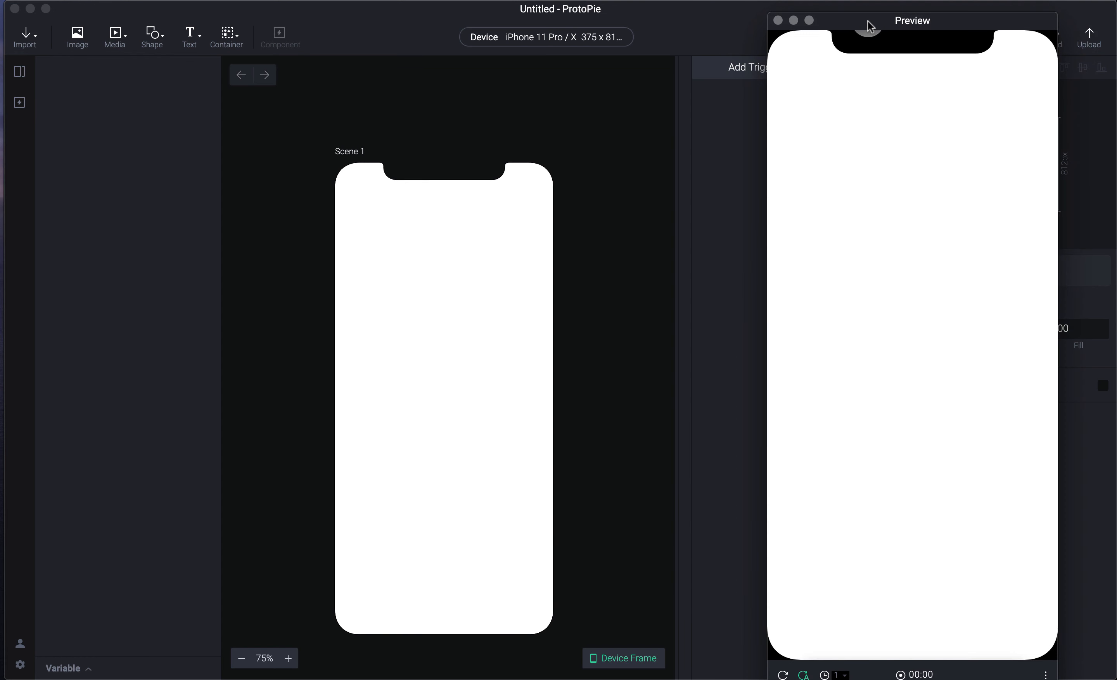
{"action": "left_click", "coordinate": [71, 668]}
- Expand the Variables panel, show its add-variable choices, then bring up the Scenes list
{"action": "left_click", "coordinate": [91, 670]}
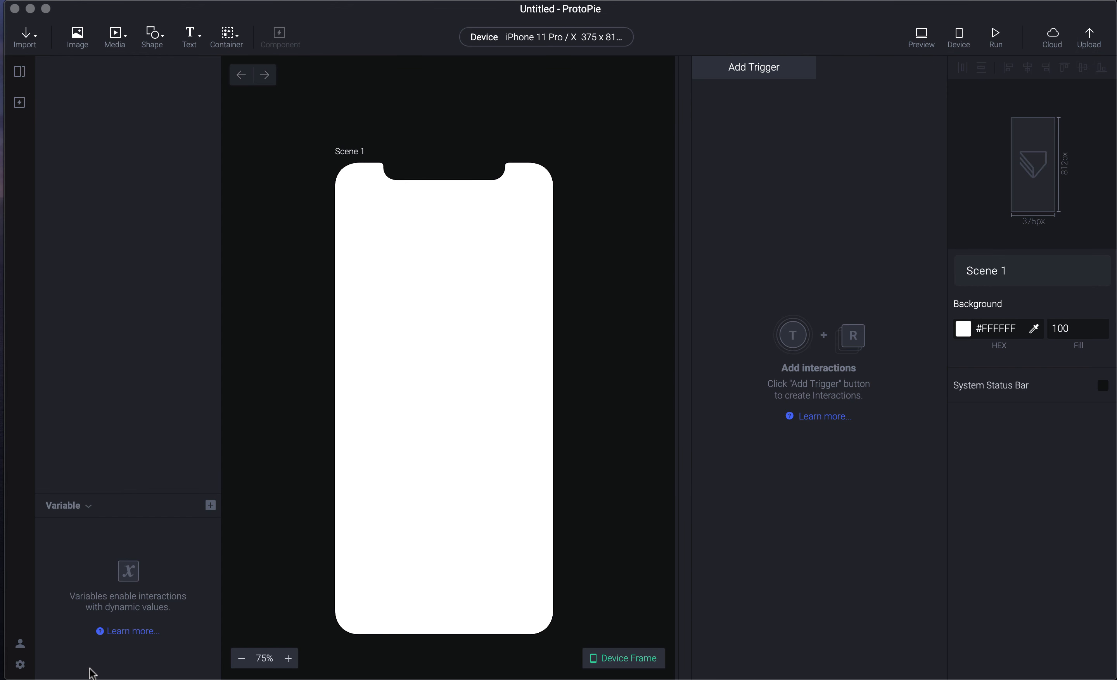
{"action": "left_click", "coordinate": [211, 506]}
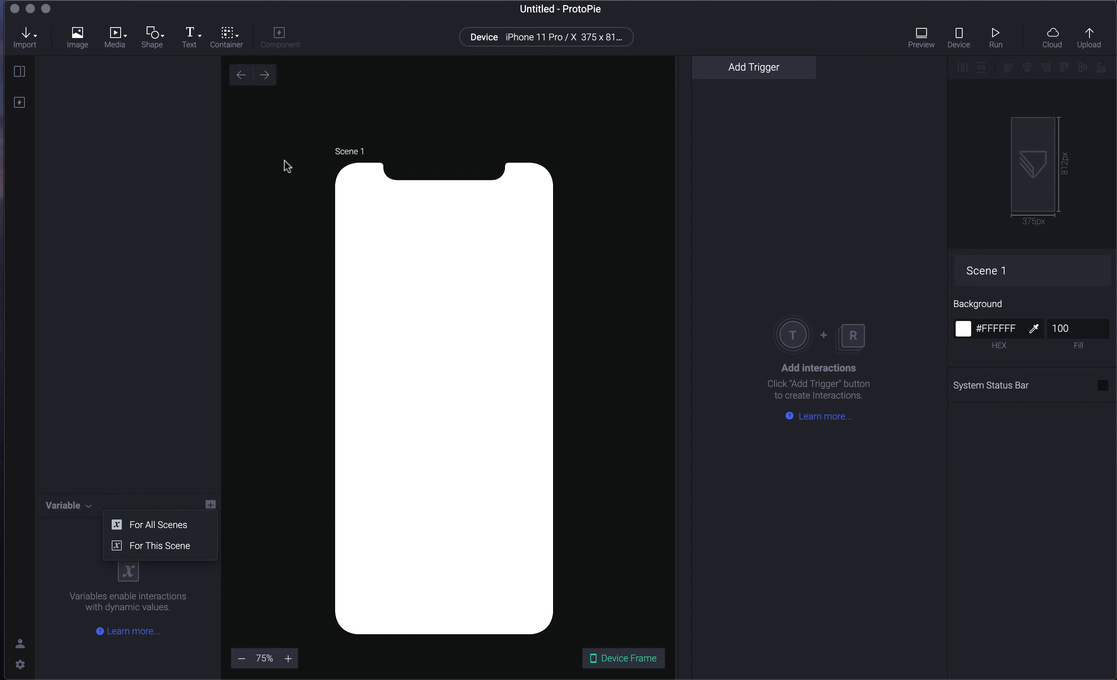
{"action": "mouse_move", "coordinate": [19, 71]}
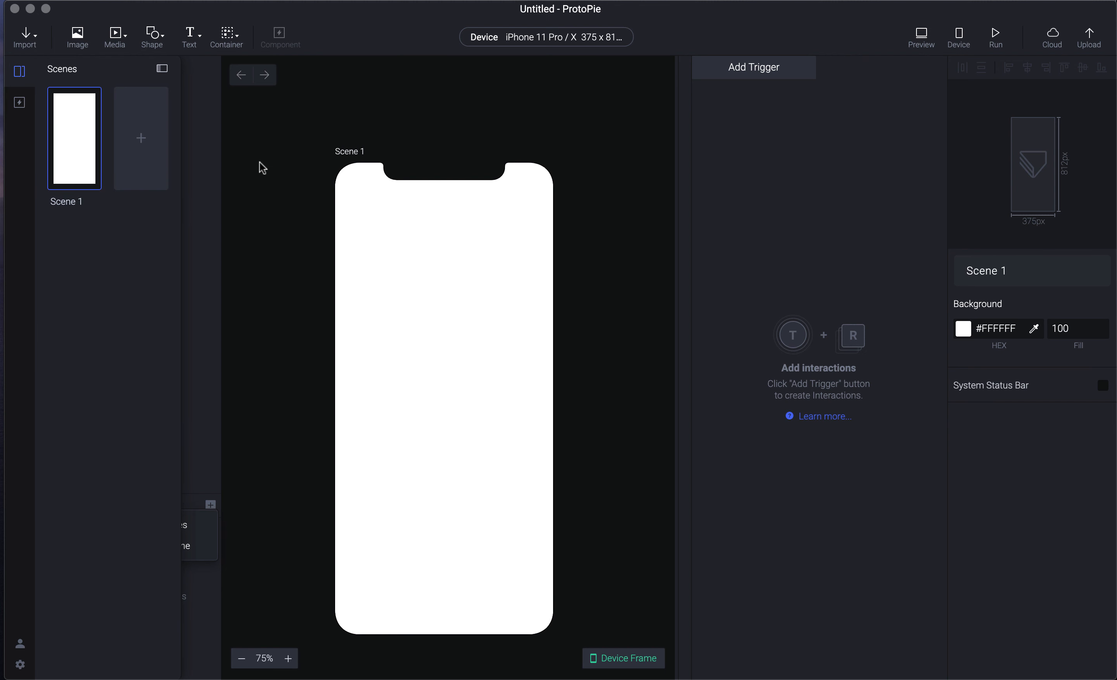
- Add four blank scenes, Scene 2 through Scene 5, and switch back to Scene 1
{"action": "left_click", "coordinate": [139, 149]}
{"action": "left_click", "coordinate": [84, 274]}
{"action": "left_click", "coordinate": [134, 296]}
{"action": "left_click", "coordinate": [91, 388]}
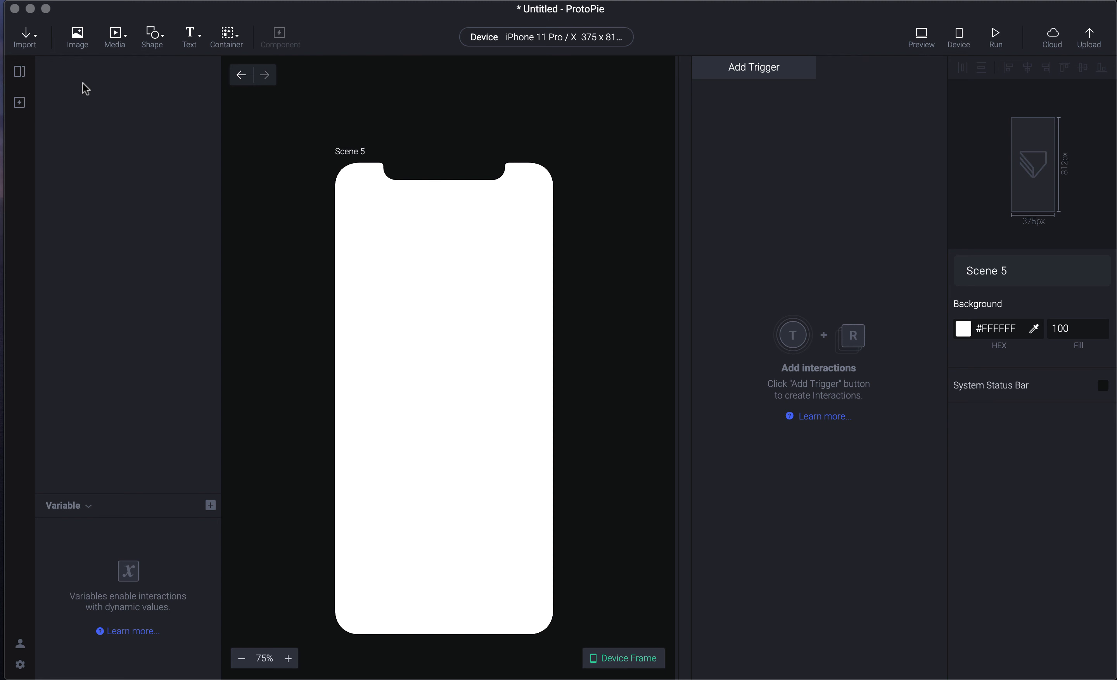
{"action": "mouse_move", "coordinate": [22, 73]}
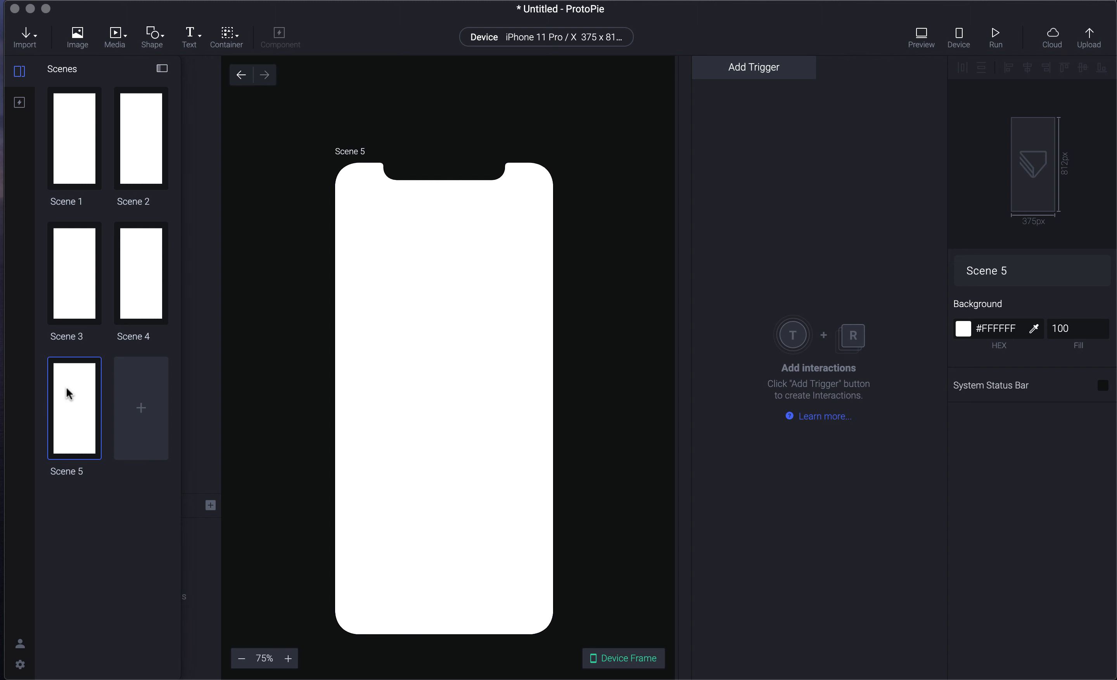
{"action": "left_click", "coordinate": [86, 135]}
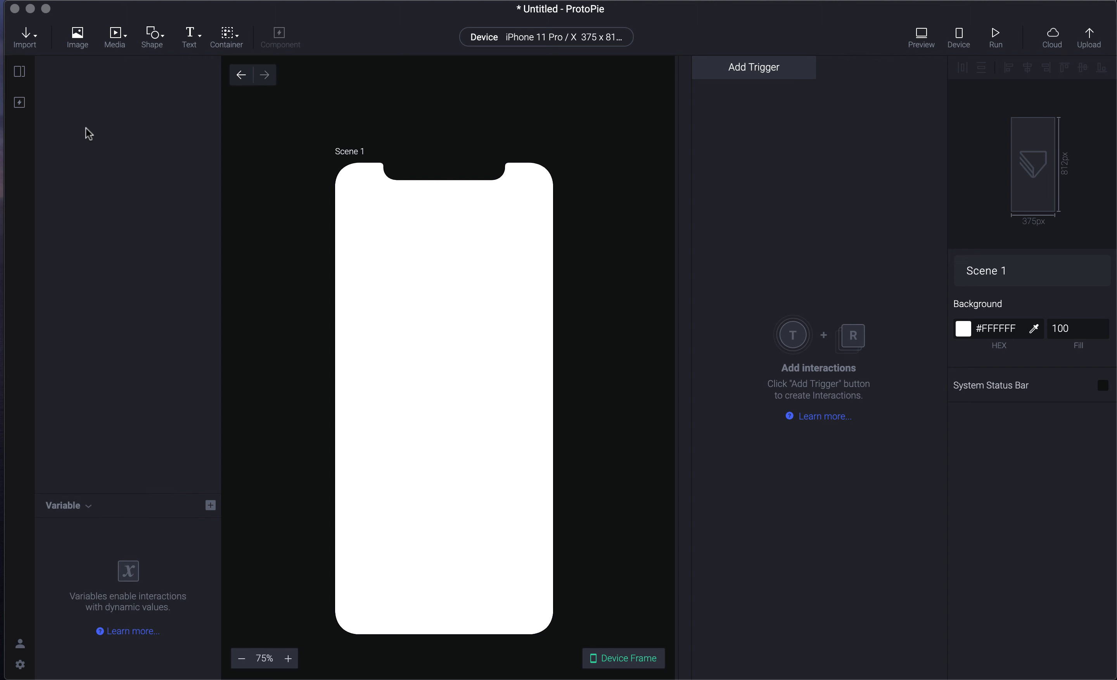
- Add a new variable shared by all scenes
{"action": "left_click", "coordinate": [210, 506]}
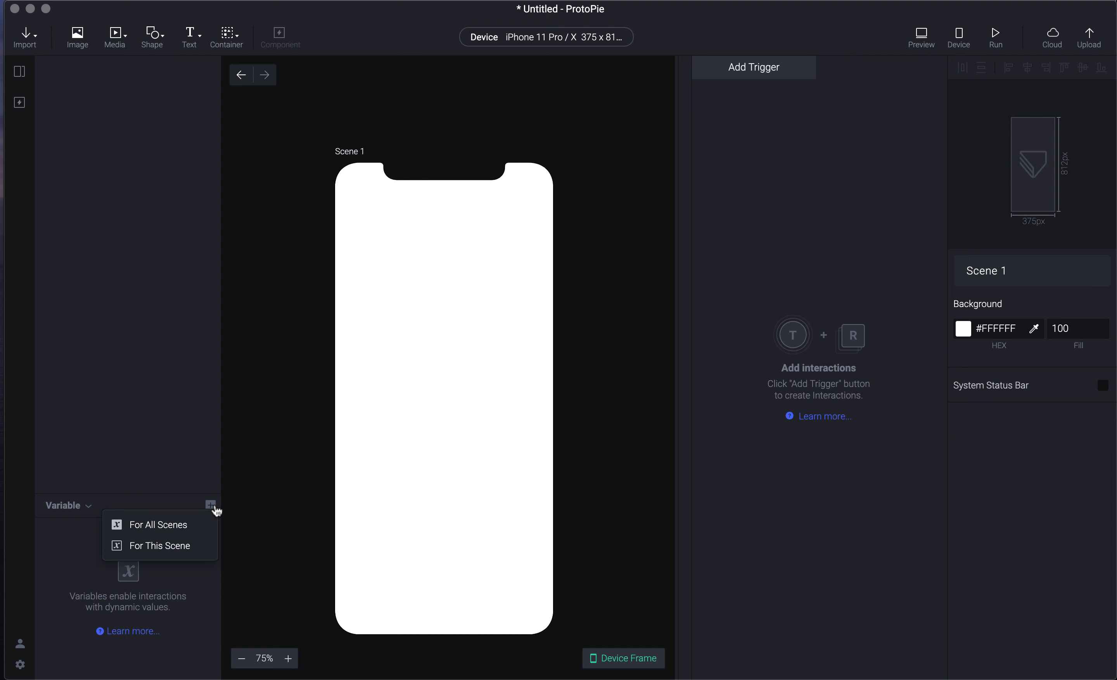
{"action": "left_click", "coordinate": [196, 526]}
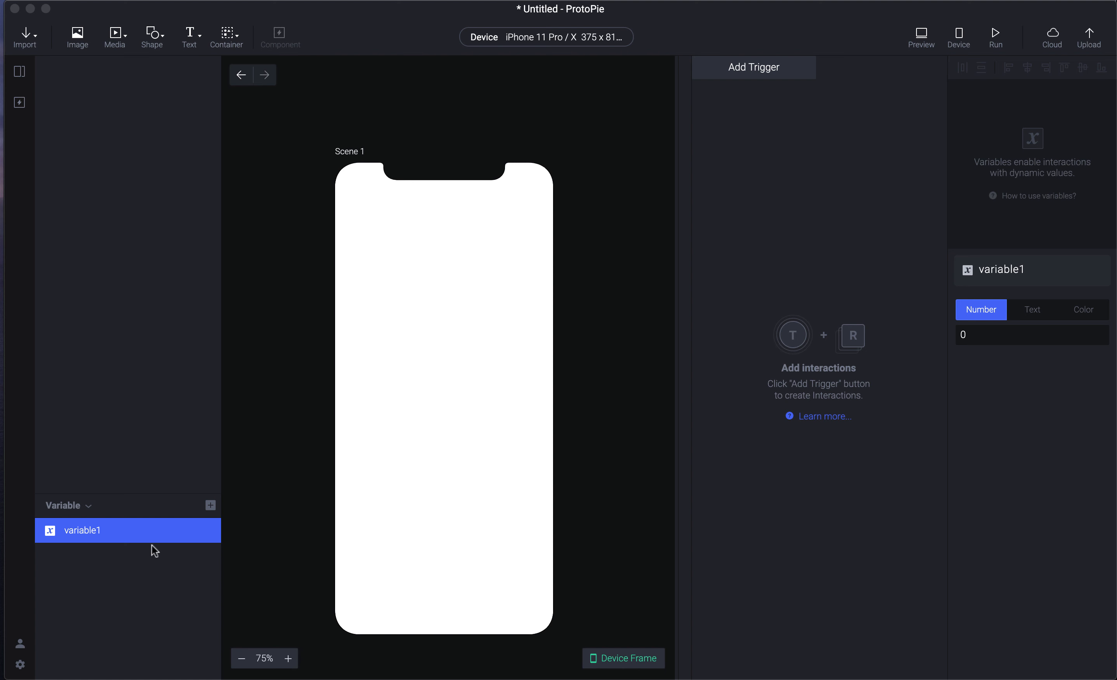
{"action": "key", "text": "super+p"}
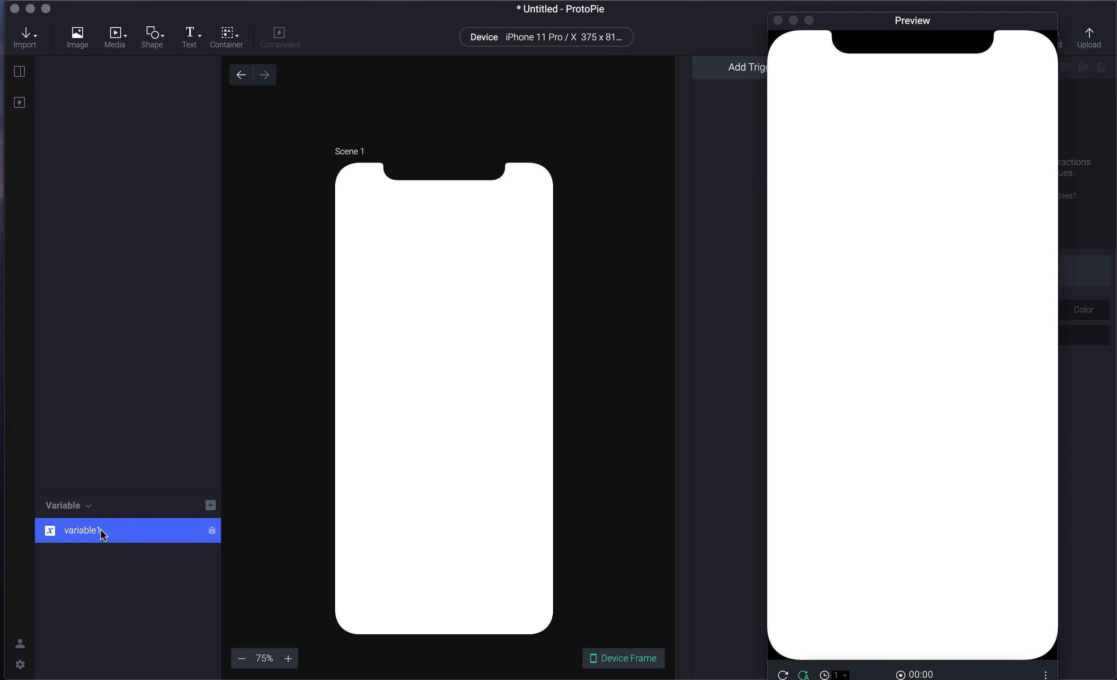
{"action": "left_click", "coordinate": [94, 534]}
- Rename variable1 to userChoice
{"action": "double_click", "coordinate": [93, 533]}
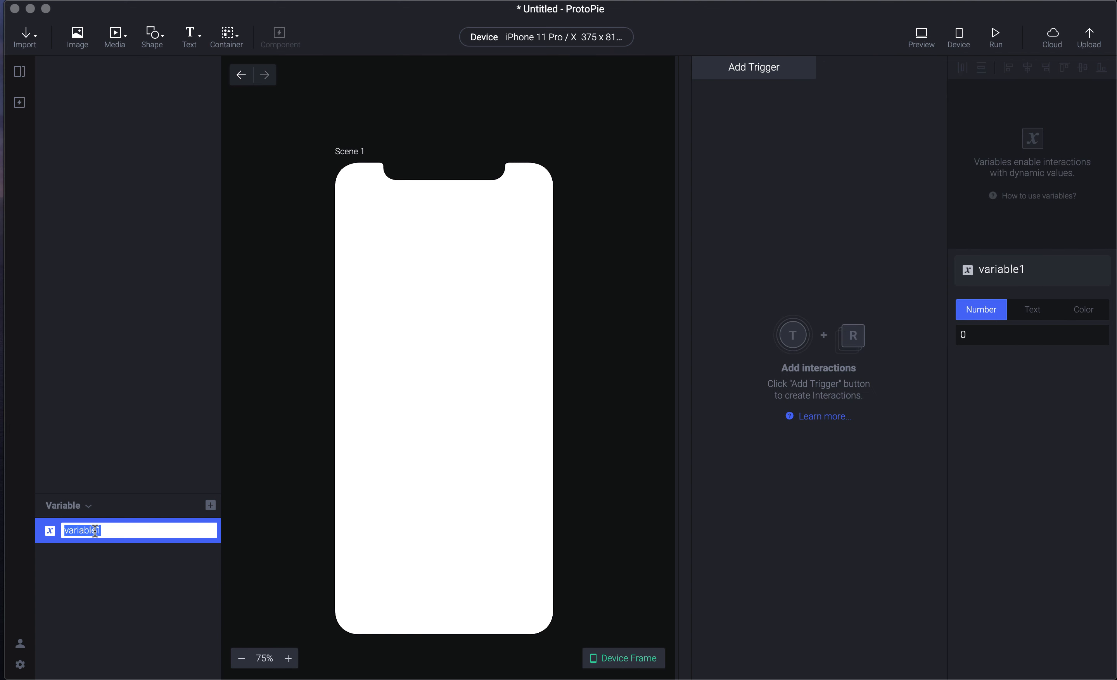
{"action": "type", "text": "userChoice"}
{"action": "key", "text": "Return"}
- Rename the userChoice variable to dropDownState
{"action": "double_click", "coordinate": [97, 533]}
{"action": "type", "text": "dropFD"}
{"action": "key", "text": "BackSpace"}
{"action": "key", "text": "BackSpace"}
{"action": "type", "text": "DownState"}
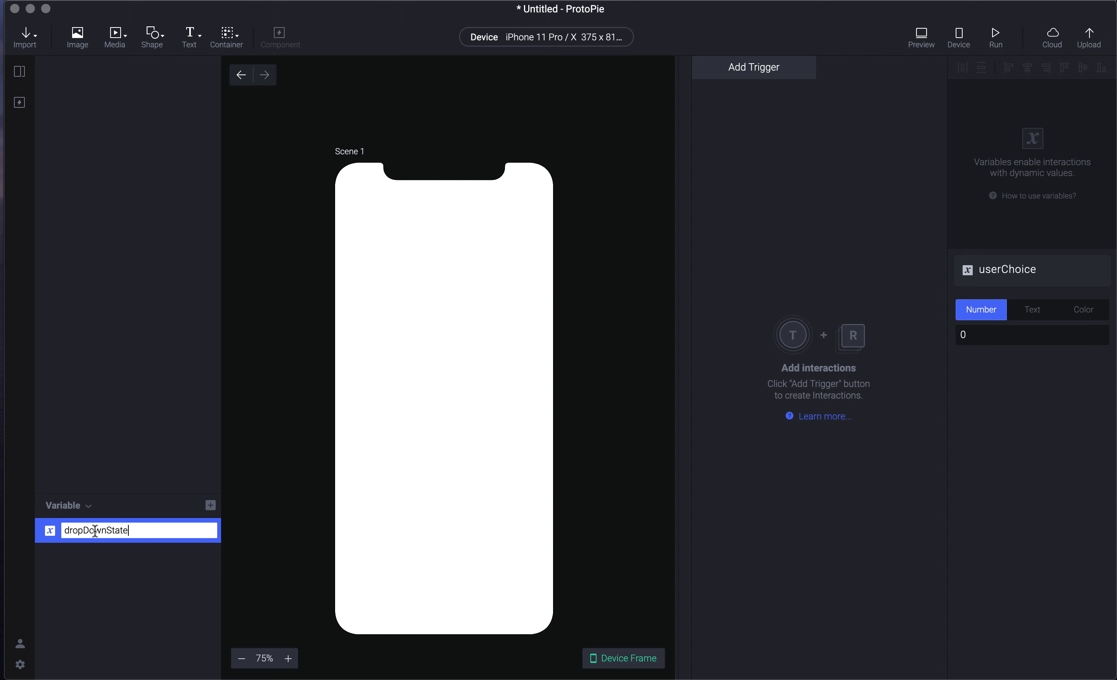
{"action": "key", "text": "Return"}
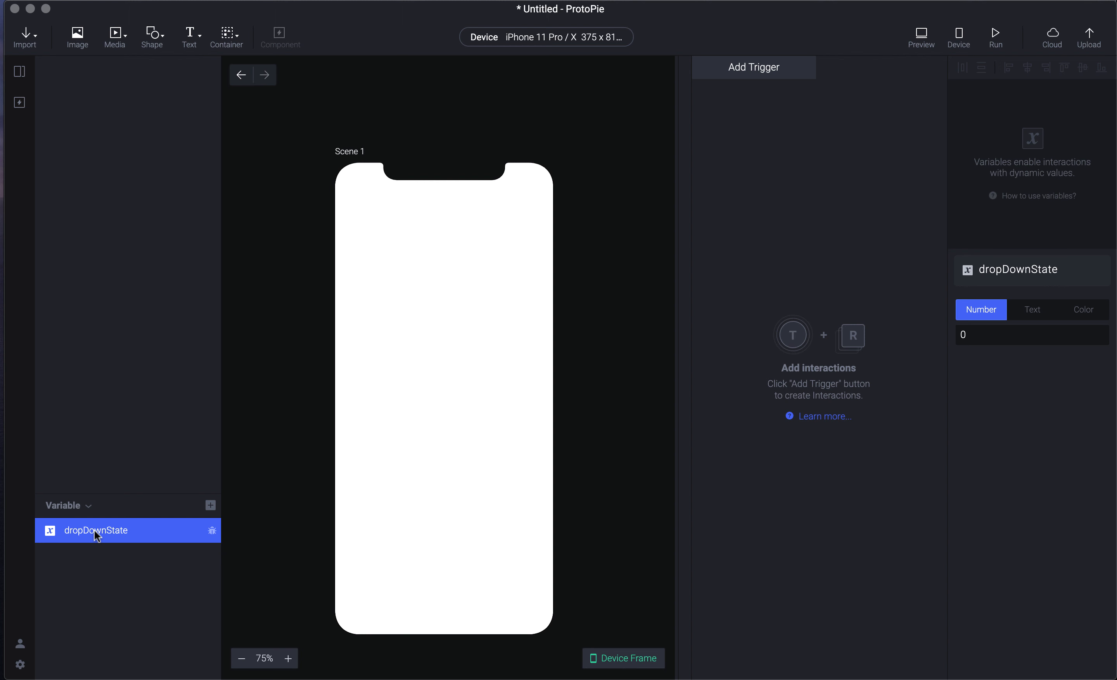
{"action": "double_click", "coordinate": [101, 534]}
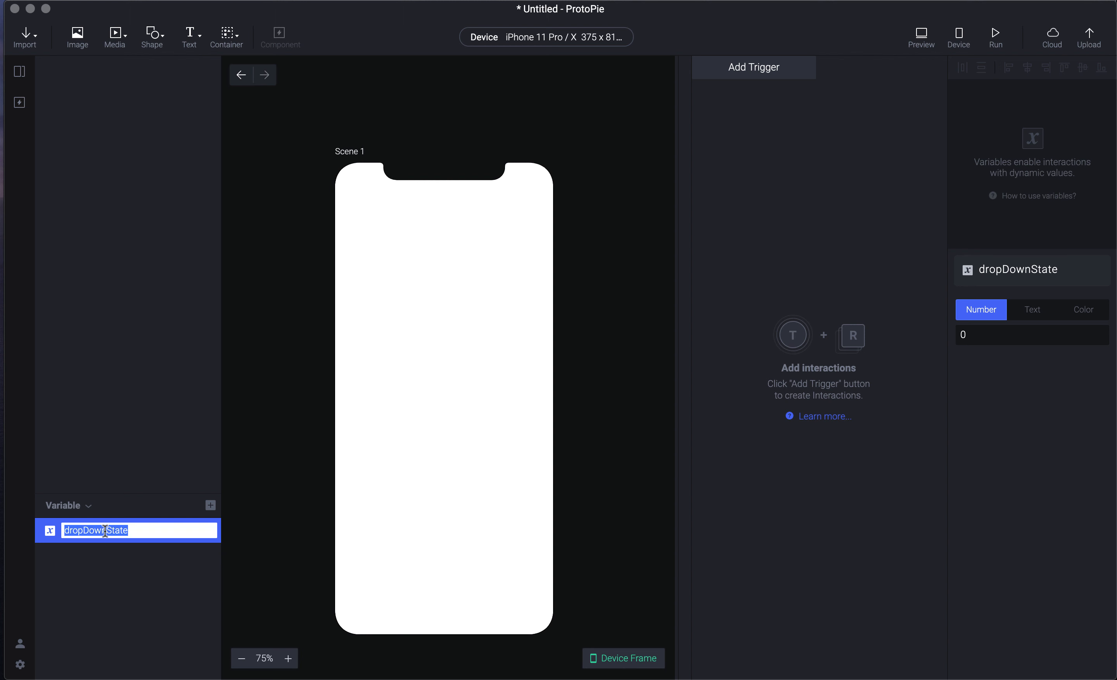
{"action": "left_click", "coordinate": [166, 589]}
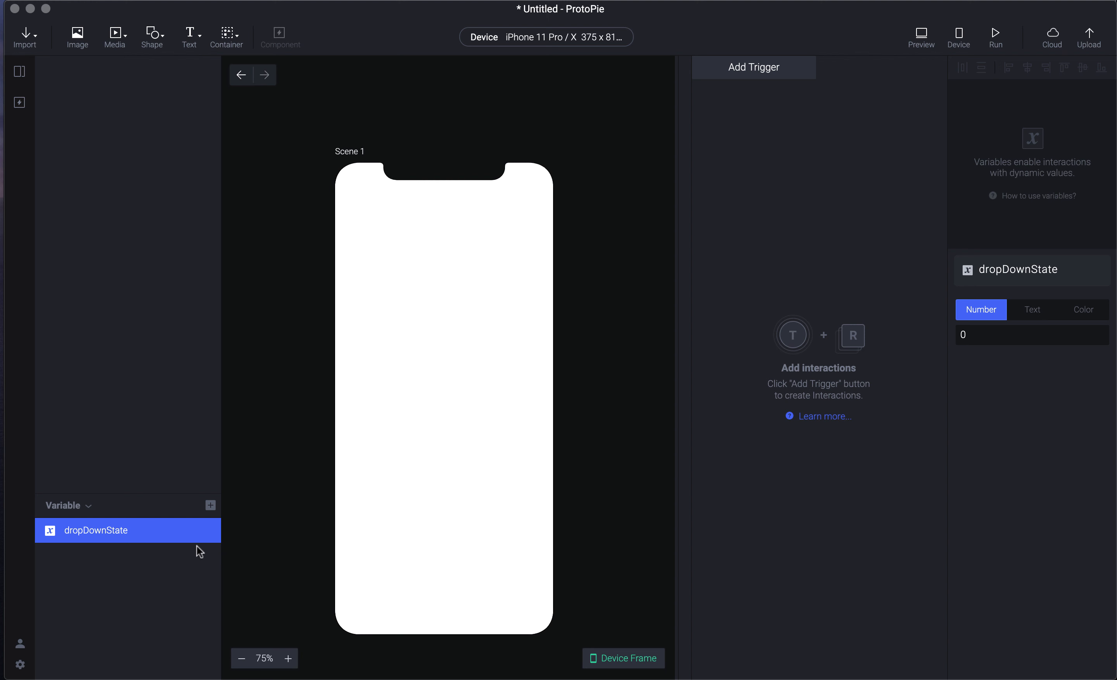
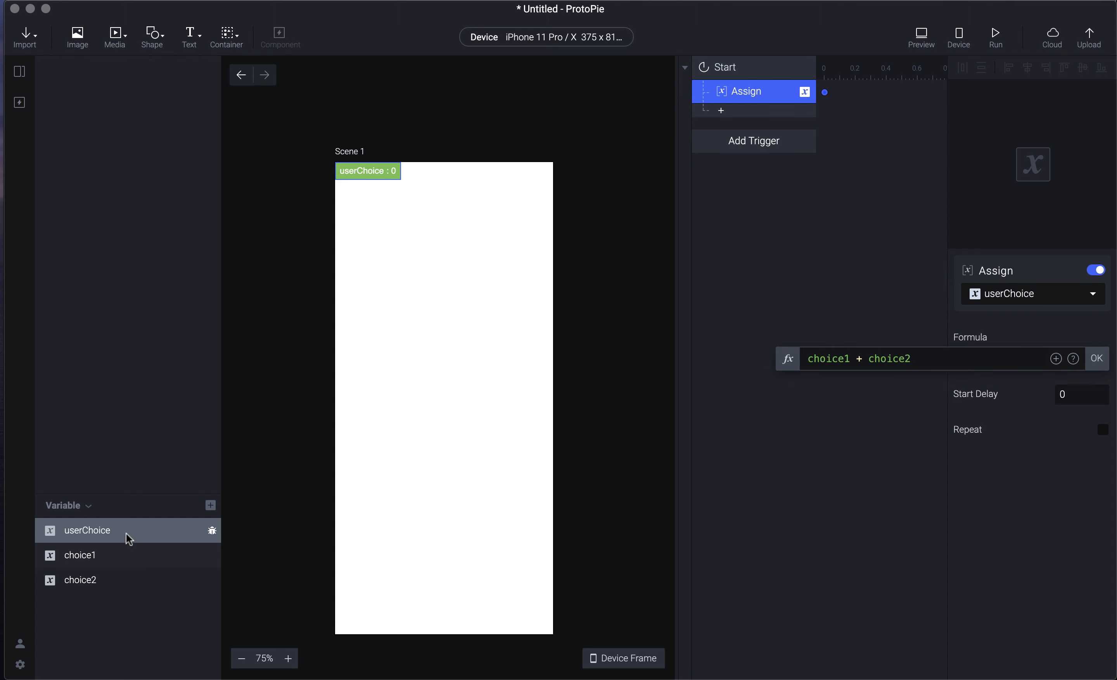
- Confirm the choice1 + choice2 formula for userChoice and deselect the Assign response
{"action": "left_click", "coordinate": [1096, 360]}
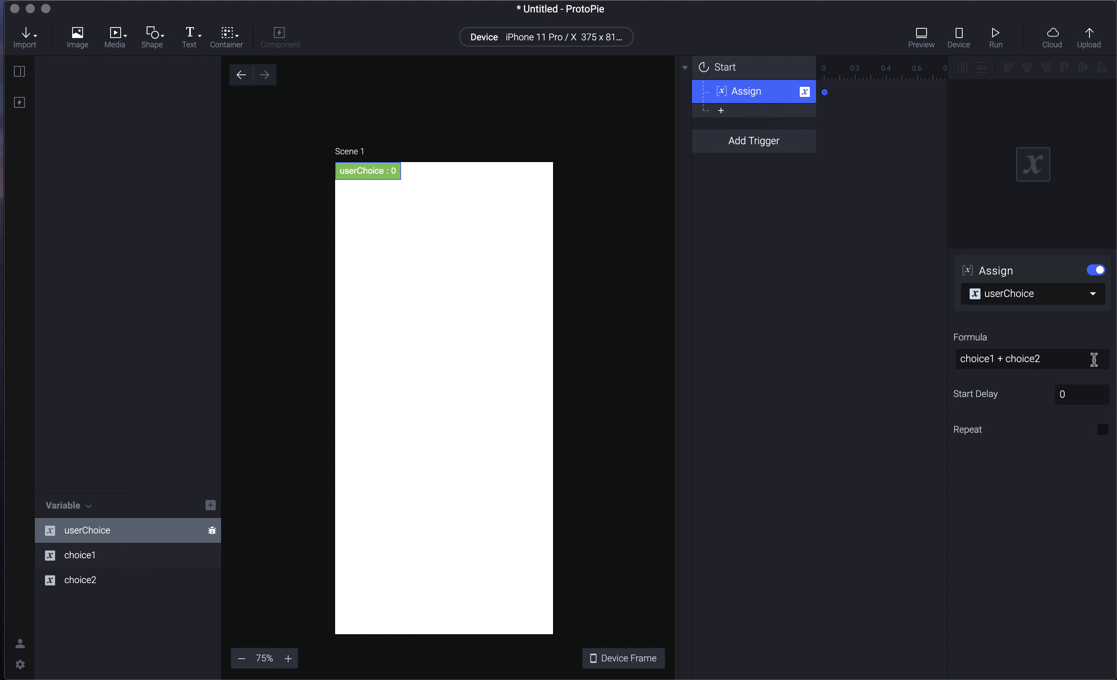
{"action": "left_click", "coordinate": [878, 328]}
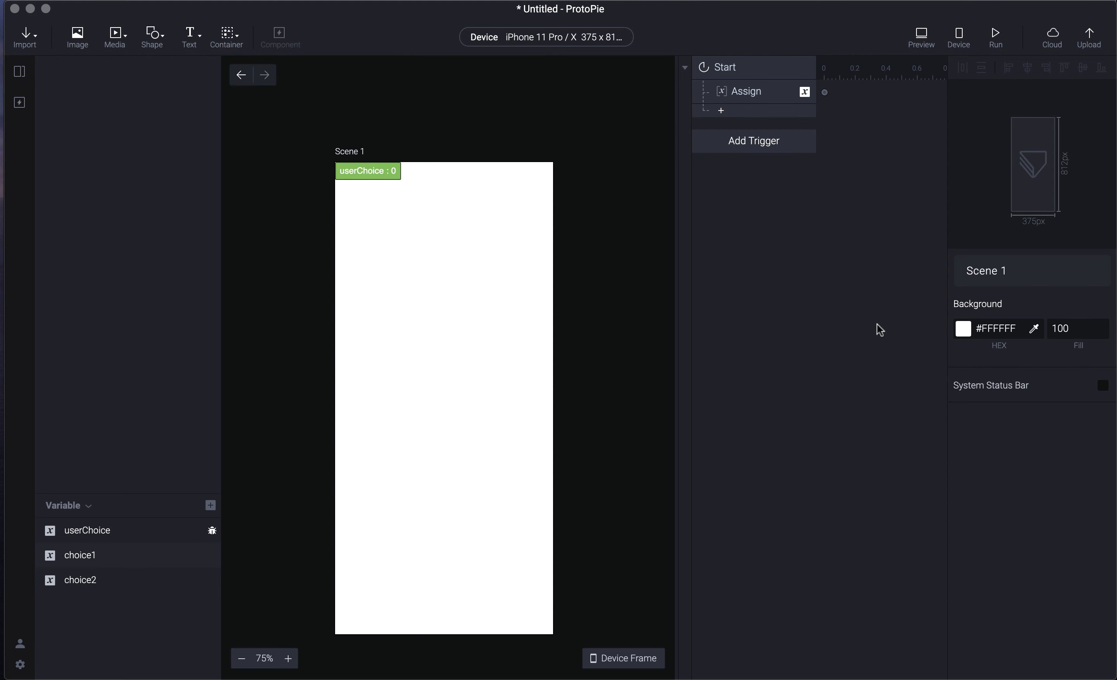
- Preview the prototype and check that choice1 (25) and choice2 (15) give userChoice 40
{"action": "key", "text": "super+p"}
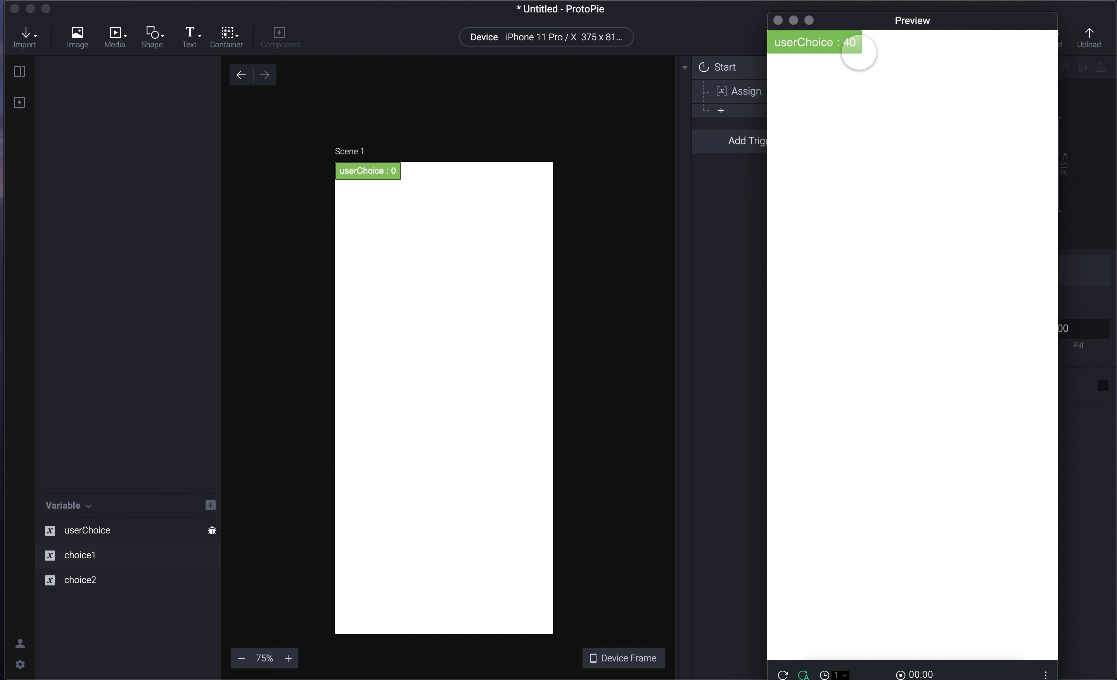
{"action": "left_click", "coordinate": [682, 335]}
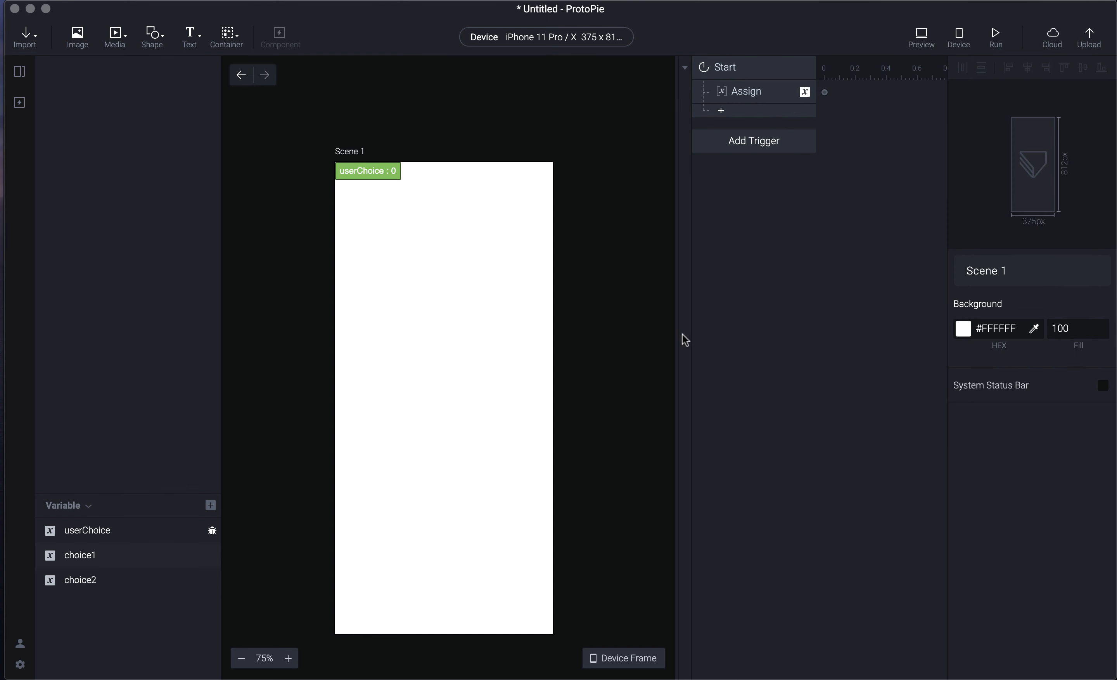
{"action": "left_click", "coordinate": [129, 556]}
{"action": "left_click", "coordinate": [135, 583]}
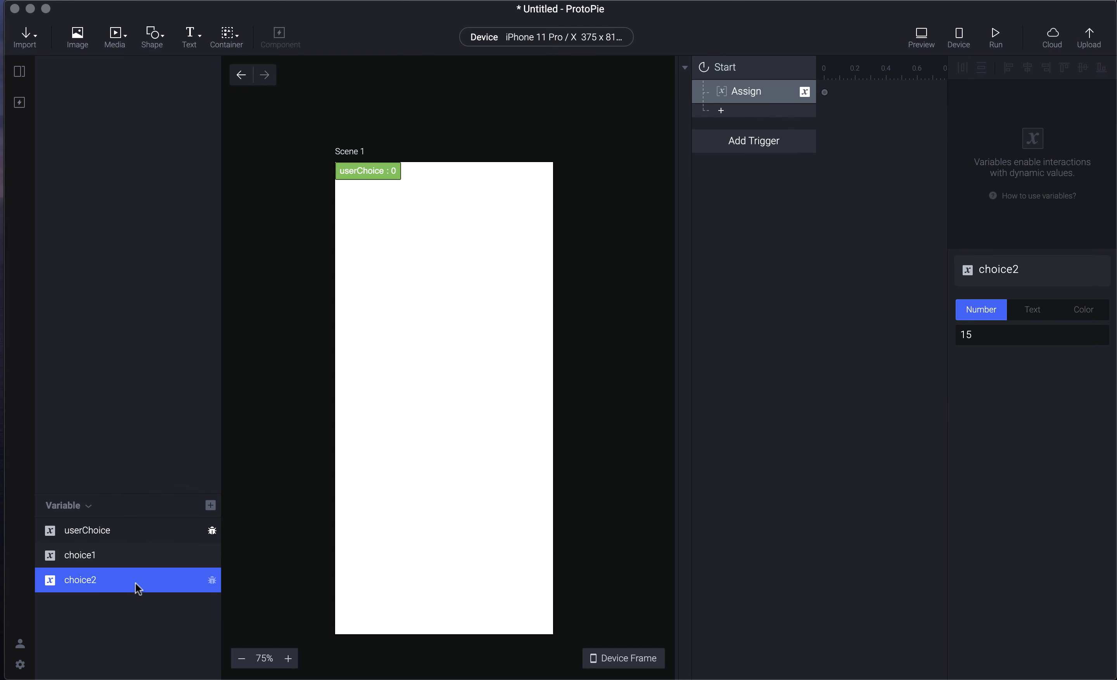
{"action": "left_click", "coordinate": [130, 554]}
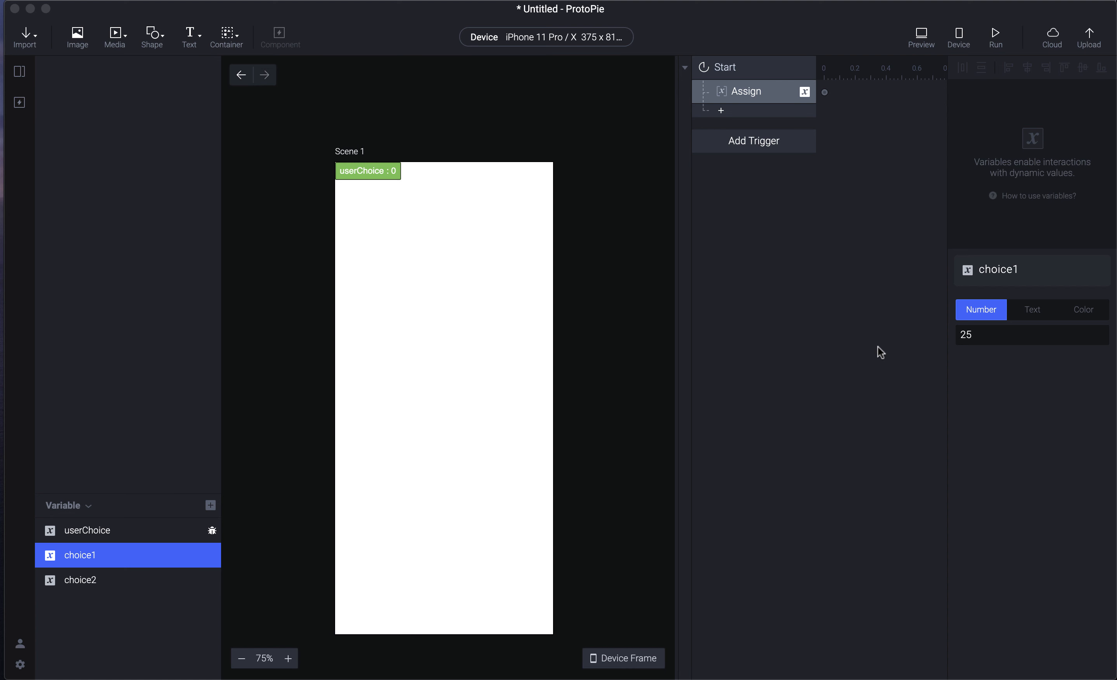
{"action": "key", "text": "super+p"}
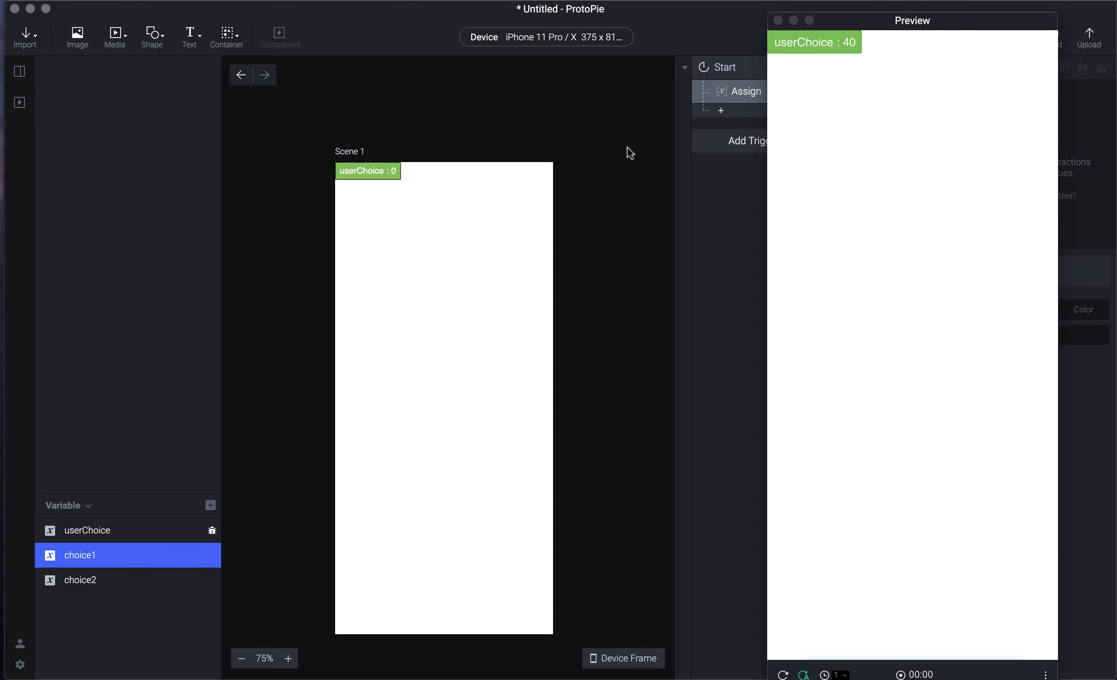
{"action": "key", "text": "super+Tab"}
{"action": "key", "text": "super+Tab"}
{"action": "key", "text": "super+Tab"}
{"action": "key", "text": "super+Tab"}
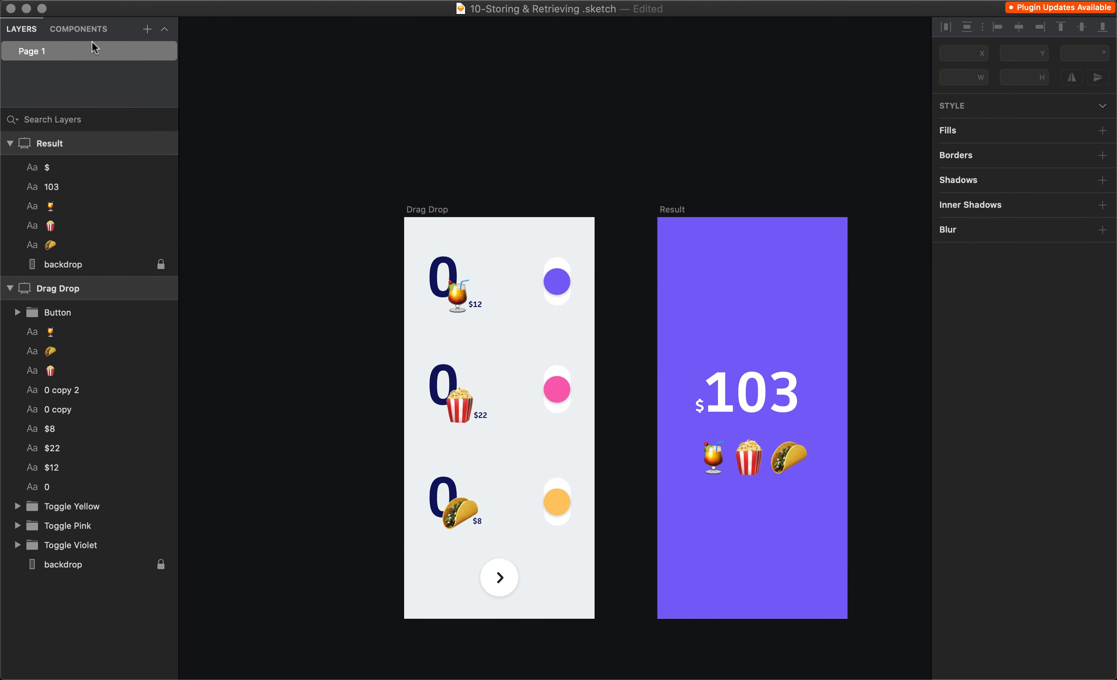
- In Sketch, inspect the Drag Drop and Result artboards and the Violet, Pink and Yellow toggle groups
{"action": "left_click", "coordinate": [464, 222]}
{"action": "left_click", "coordinate": [669, 211]}
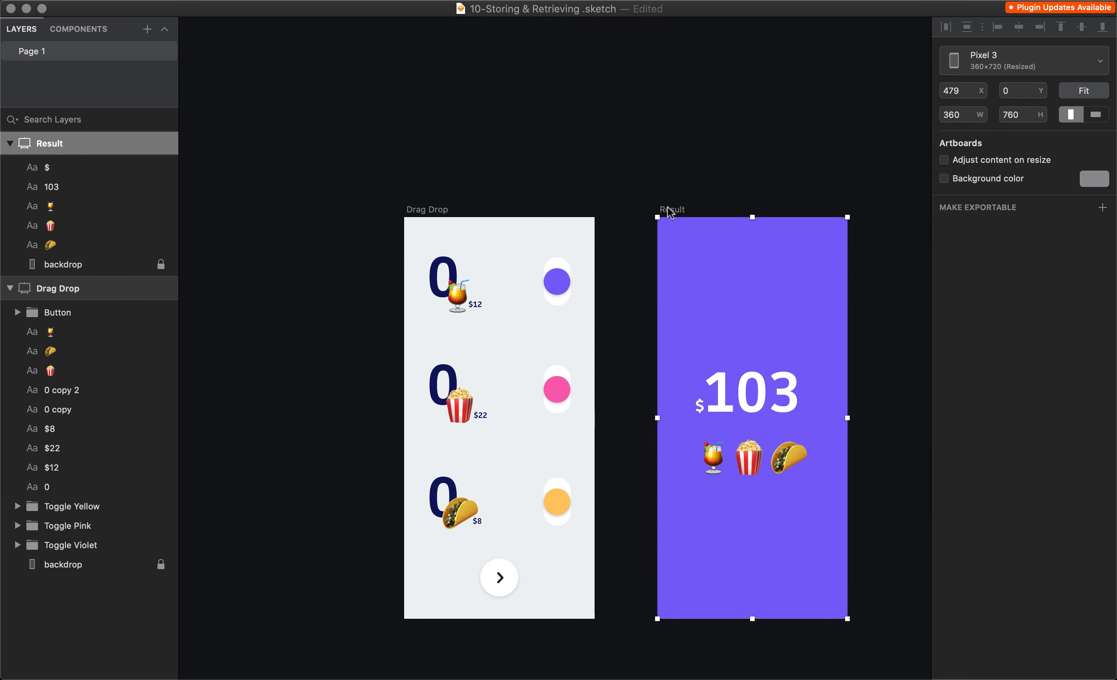
{"action": "left_click", "coordinate": [444, 209]}
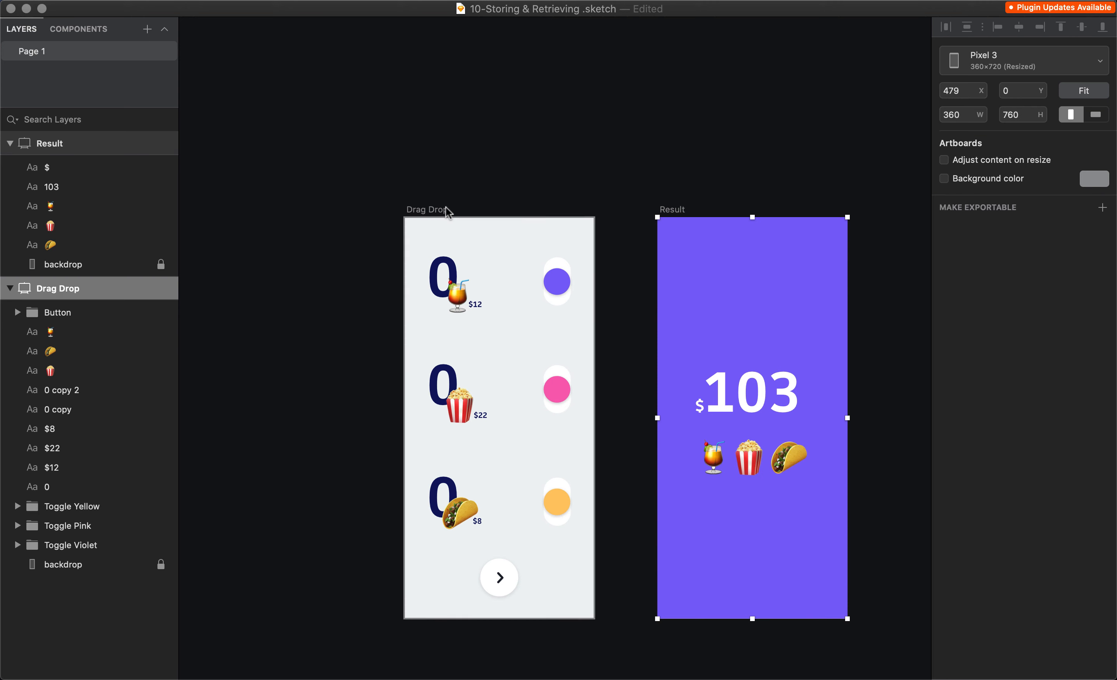
{"action": "scroll", "coordinate": [522, 352], "scroll_direction": "up", "scroll_amount": 3}
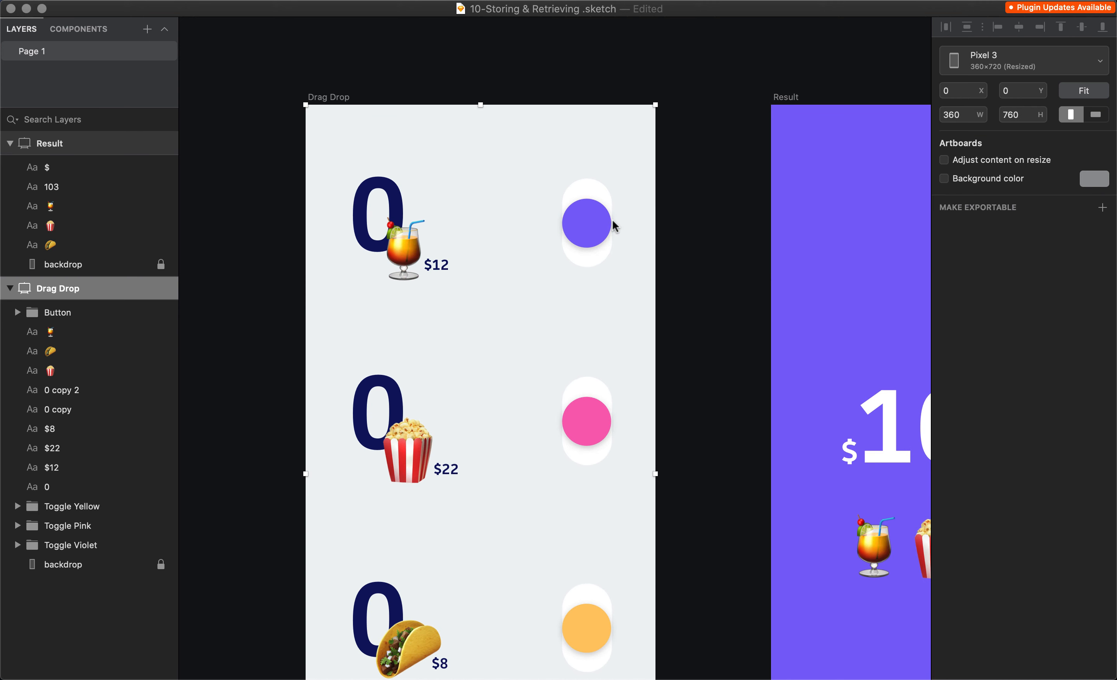
{"action": "double_click", "coordinate": [598, 207]}
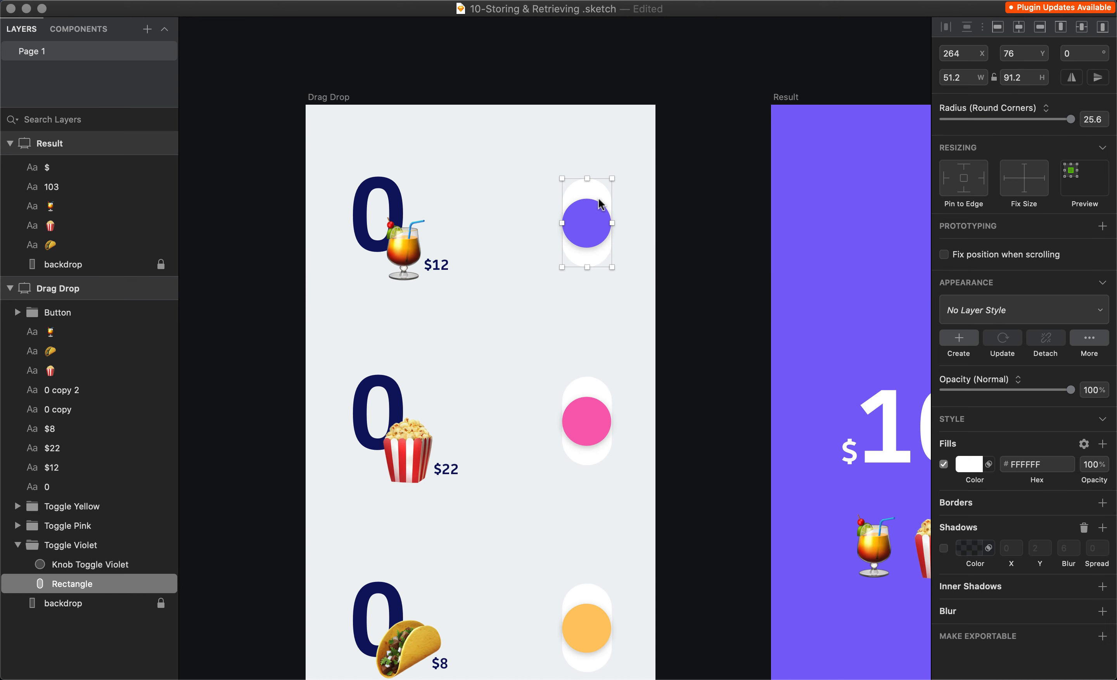
{"action": "left_click", "coordinate": [103, 544]}
{"action": "left_click", "coordinate": [104, 526]}
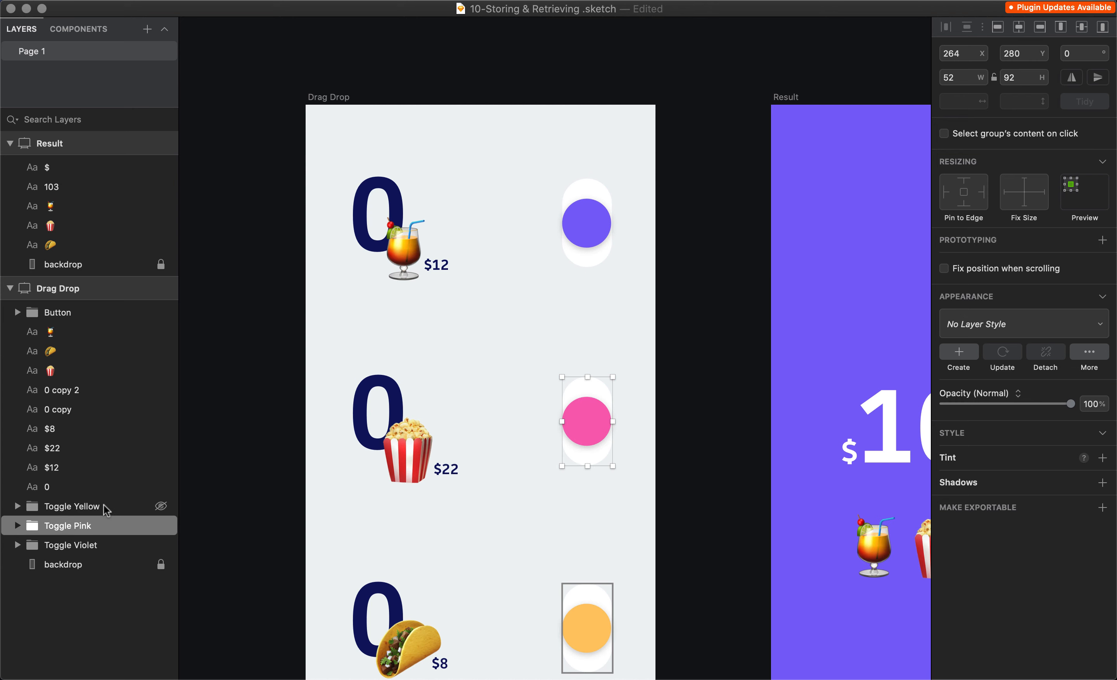
{"action": "left_click", "coordinate": [106, 507]}
{"action": "key", "text": "Escape"}
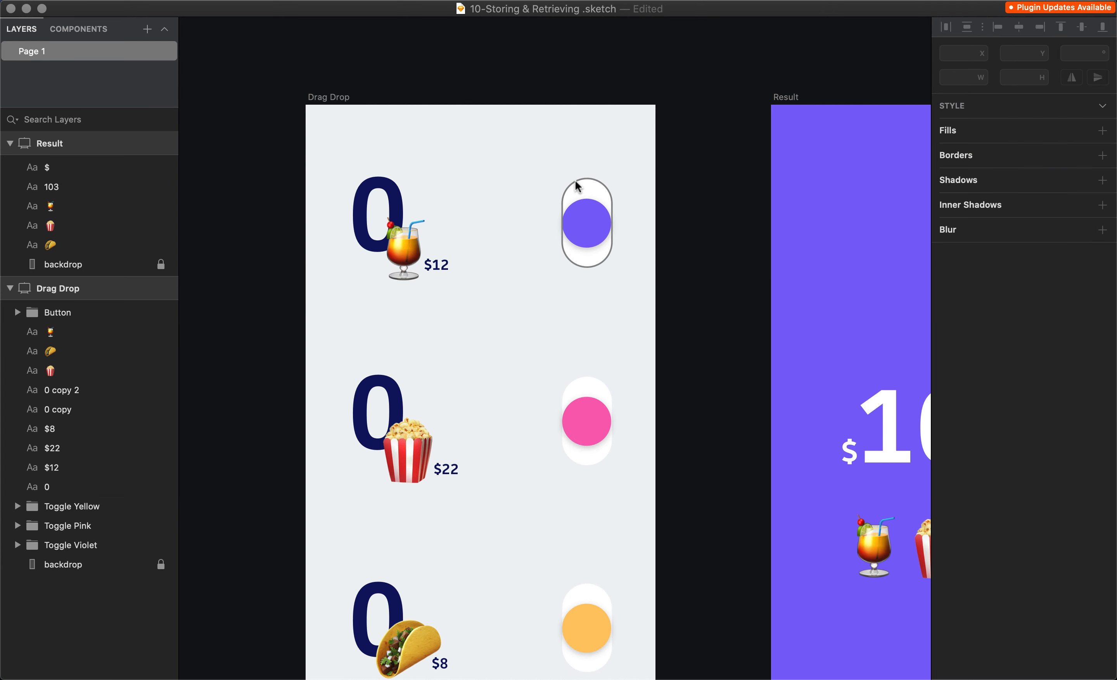
- Examine the Knob Toggle Violet layer, the large 0 counter, and the $12 and $8 price labels
{"action": "double_click", "coordinate": [578, 183]}
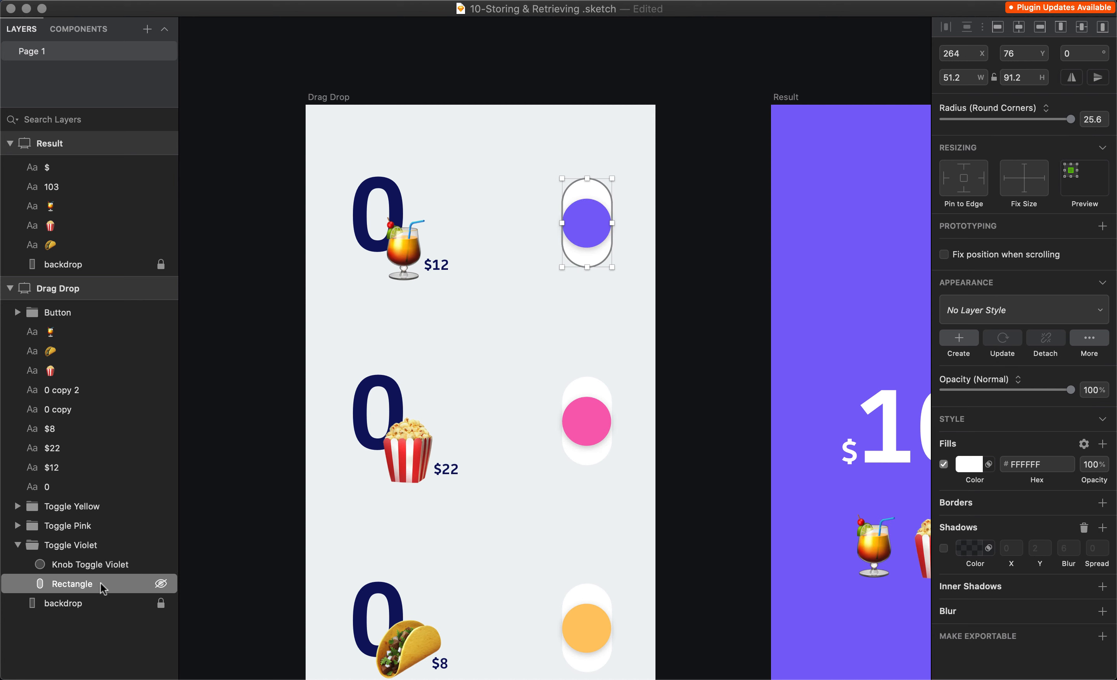
{"action": "left_click", "coordinate": [108, 566]}
{"action": "left_click", "coordinate": [116, 578]}
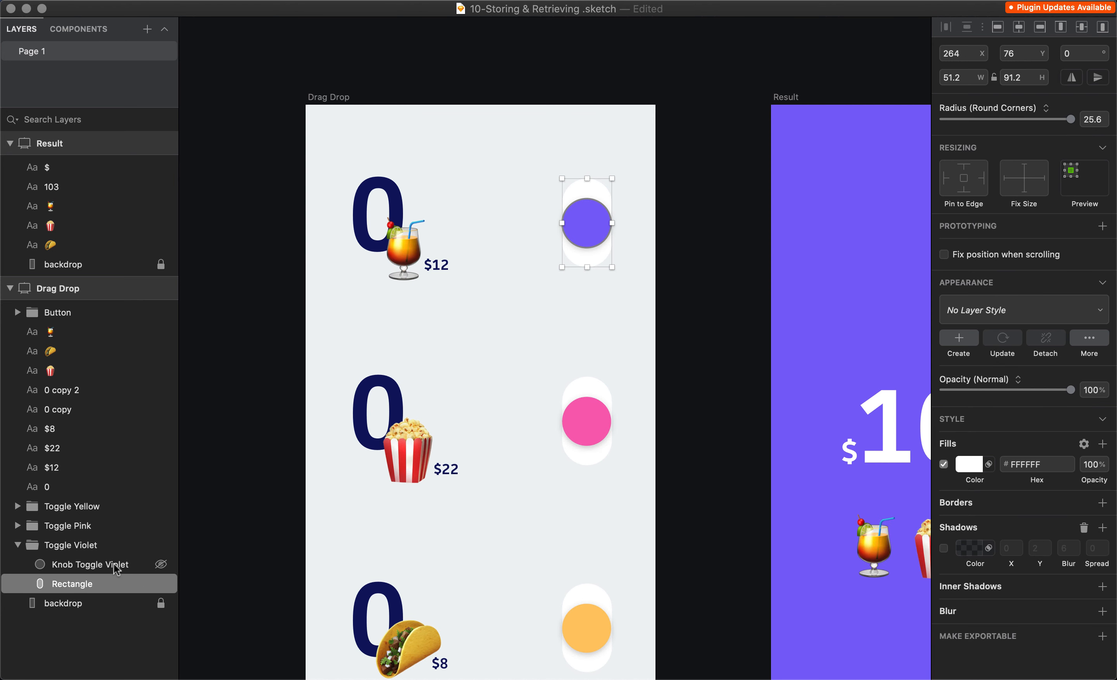
{"action": "left_click", "coordinate": [117, 566]}
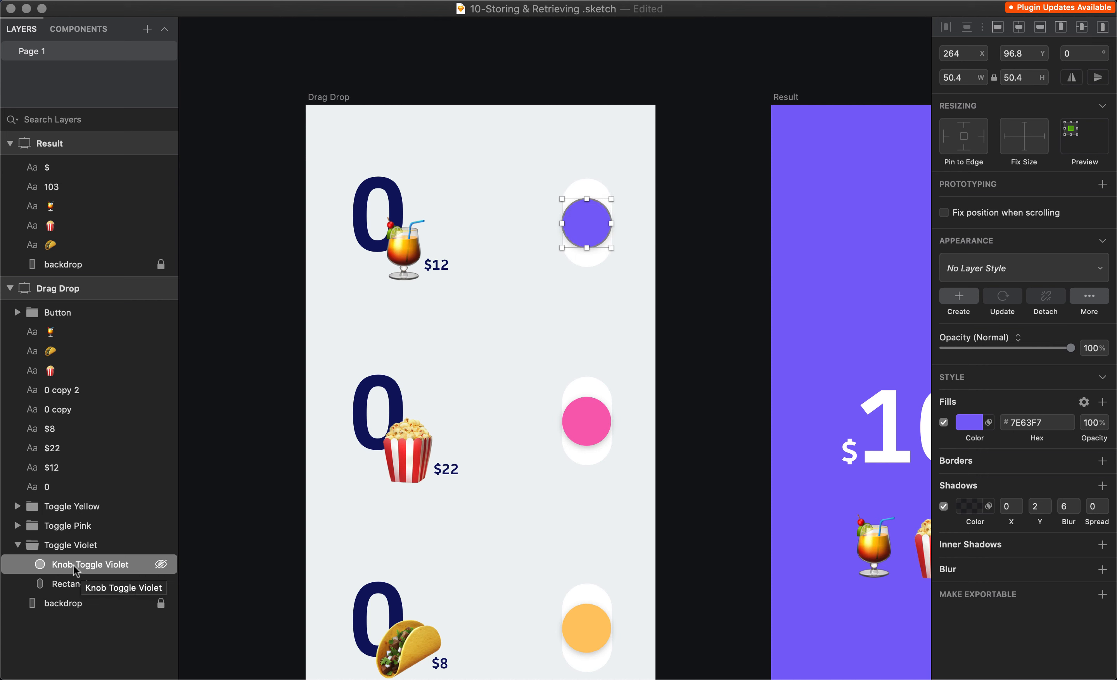
{"action": "left_click", "coordinate": [18, 527]}
{"action": "left_click", "coordinate": [18, 506]}
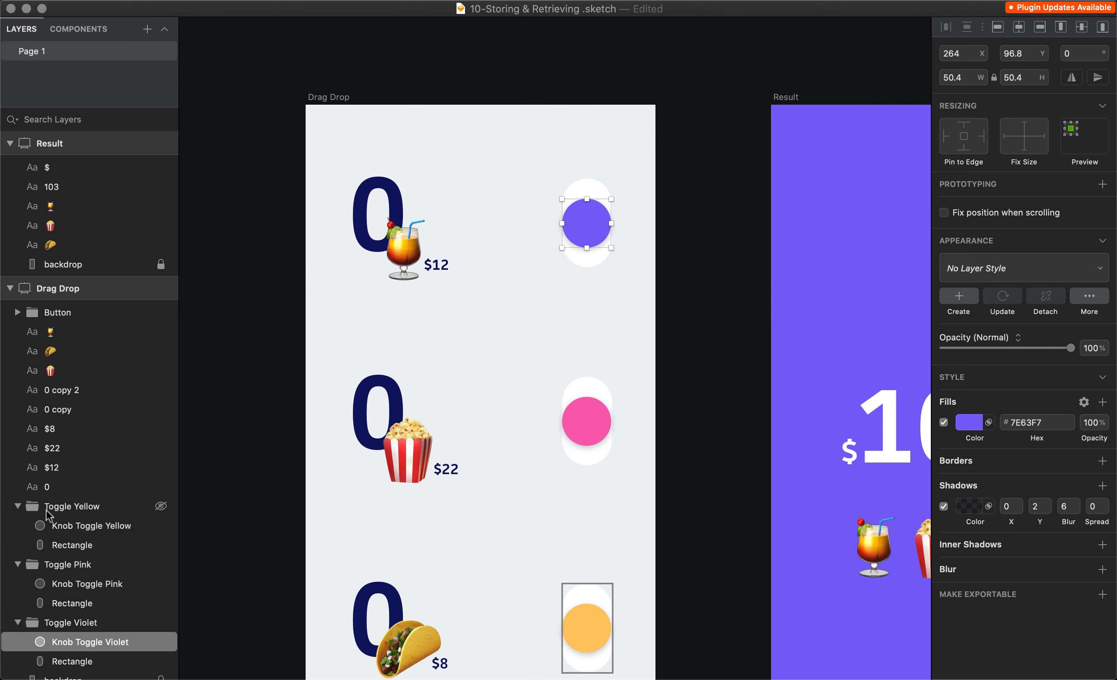
{"action": "left_click", "coordinate": [61, 486]}
{"action": "left_click", "coordinate": [65, 468]}
{"action": "left_click", "coordinate": [68, 429]}
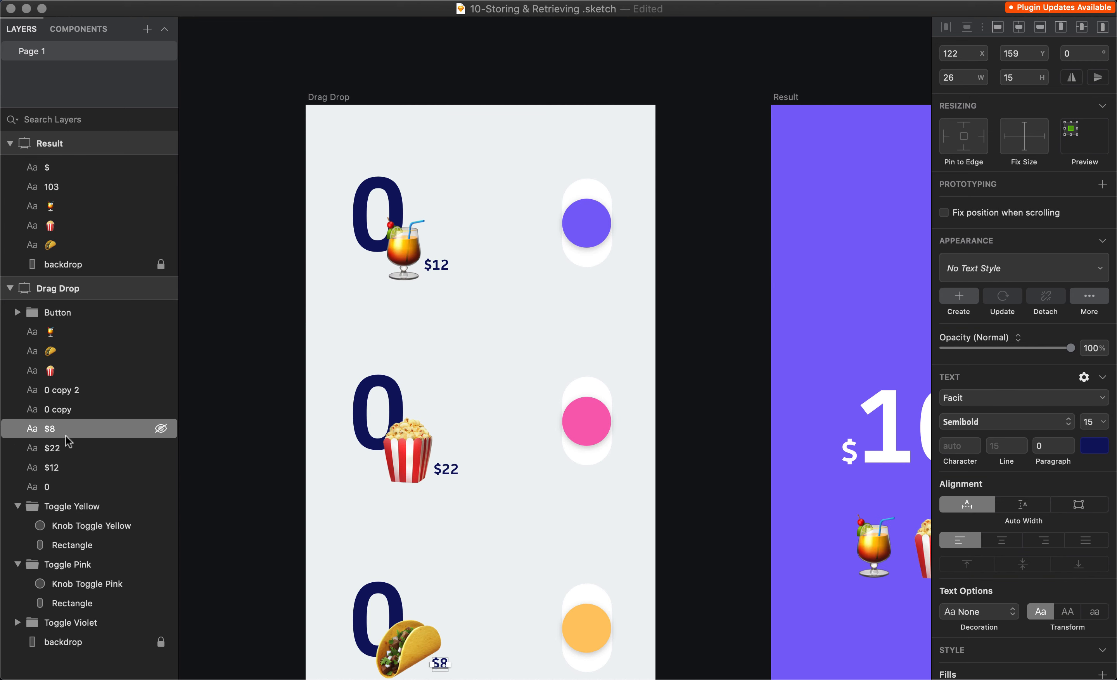
- Inspect the Result artboard's 103 total text, then fit both artboards in view
{"action": "scroll", "coordinate": [399, 569], "scroll_direction": "down", "scroll_amount": 2}
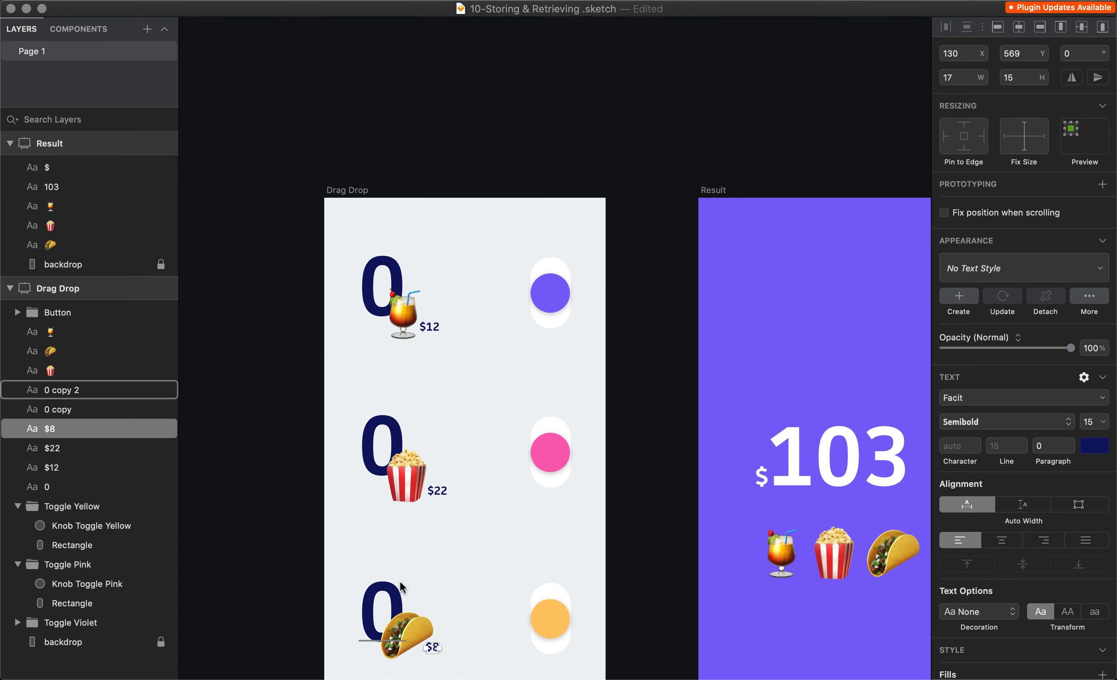
{"action": "scroll", "coordinate": [596, 346], "scroll_direction": "down", "scroll_amount": 3}
{"action": "scroll", "coordinate": [257, 316], "scroll_direction": "down", "scroll_amount": 2}
{"action": "left_click", "coordinate": [258, 312]}
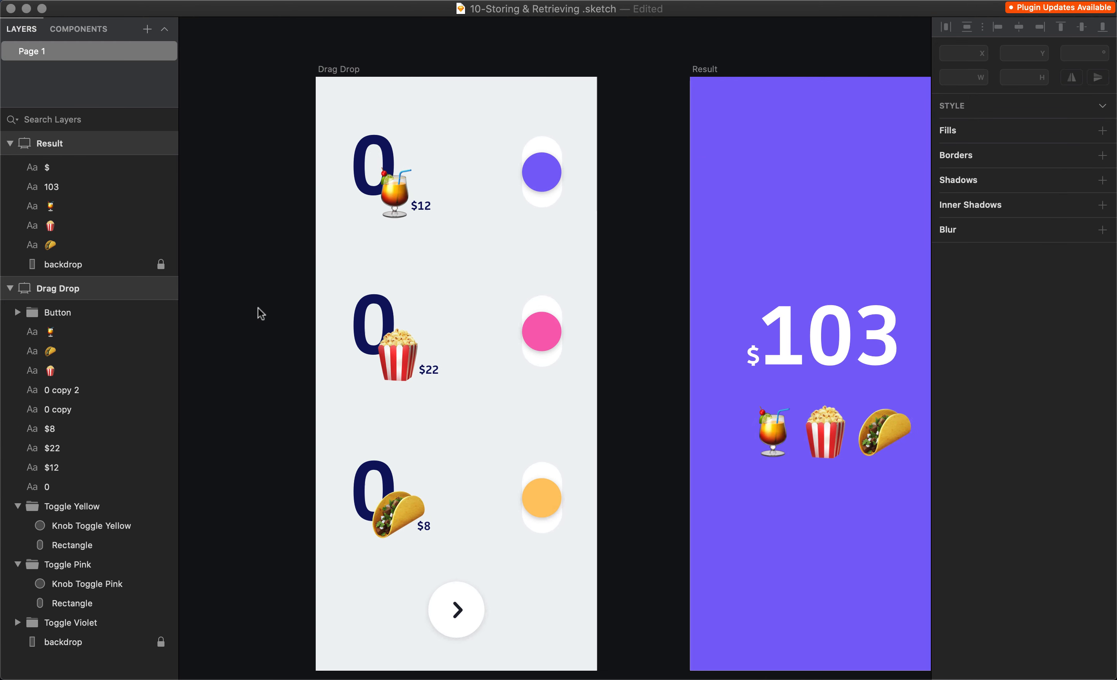
{"action": "scroll", "coordinate": [258, 311], "scroll_direction": "right", "scroll_amount": 6}
{"action": "left_click", "coordinate": [593, 370]}
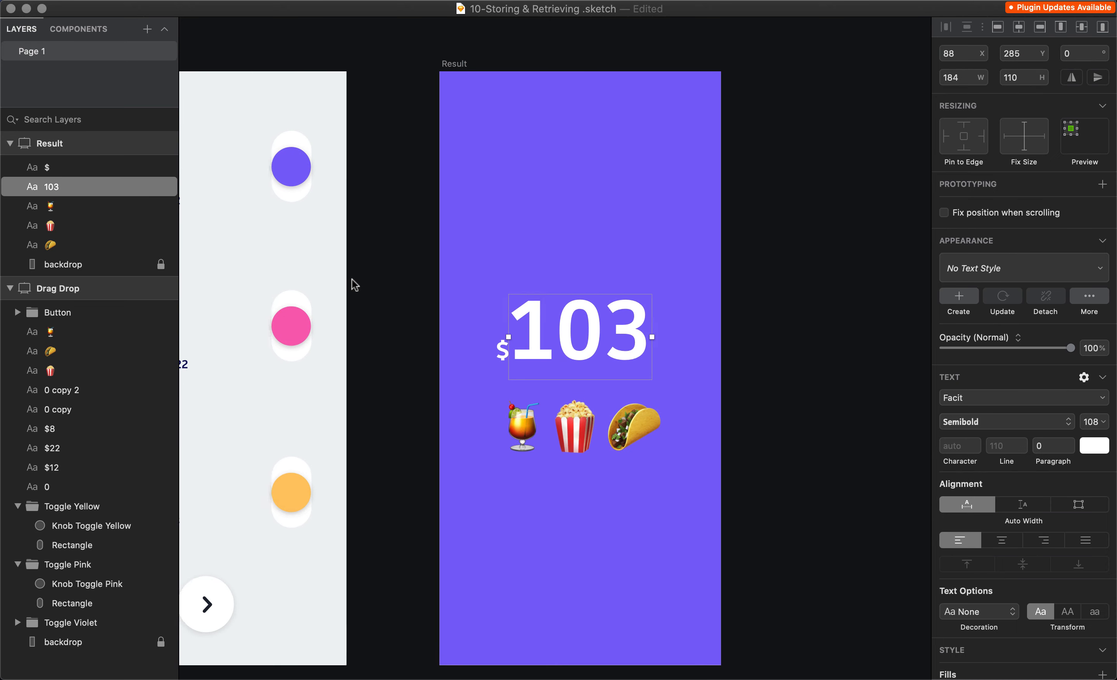
{"action": "key", "text": "super+1"}
{"action": "scroll", "coordinate": [352, 278], "scroll_direction": "down", "scroll_amount": 2}
{"action": "left_click", "coordinate": [508, 271]}
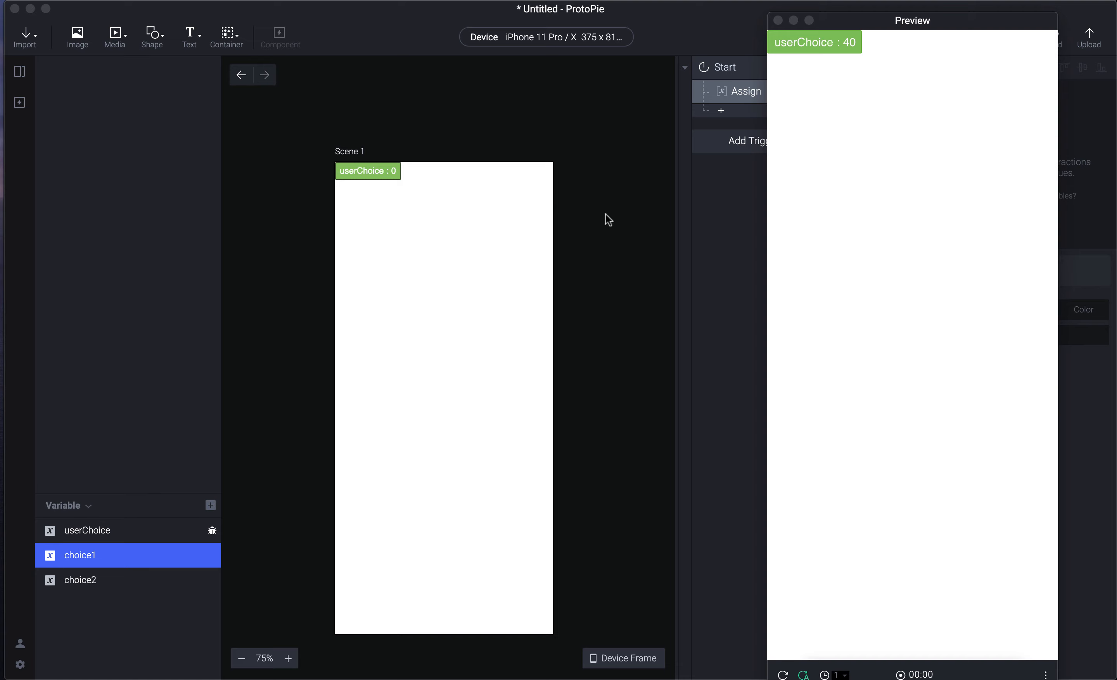
{"action": "left_click", "coordinate": [563, 37]}
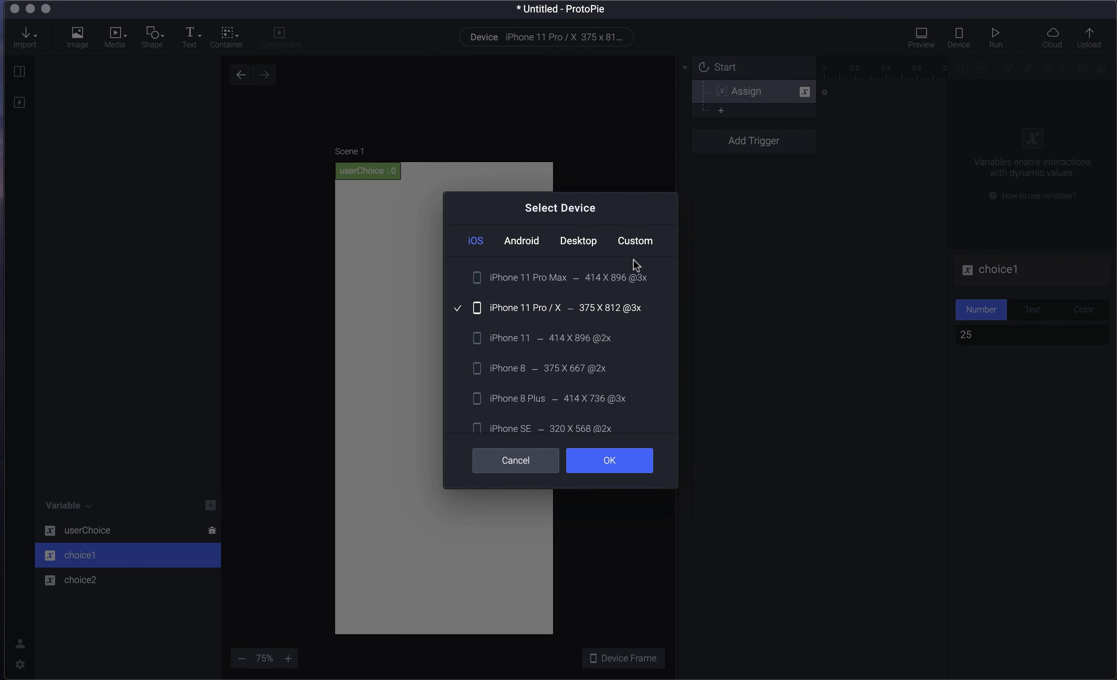
{"action": "left_click", "coordinate": [634, 241]}
{"action": "left_click", "coordinate": [502, 290]}
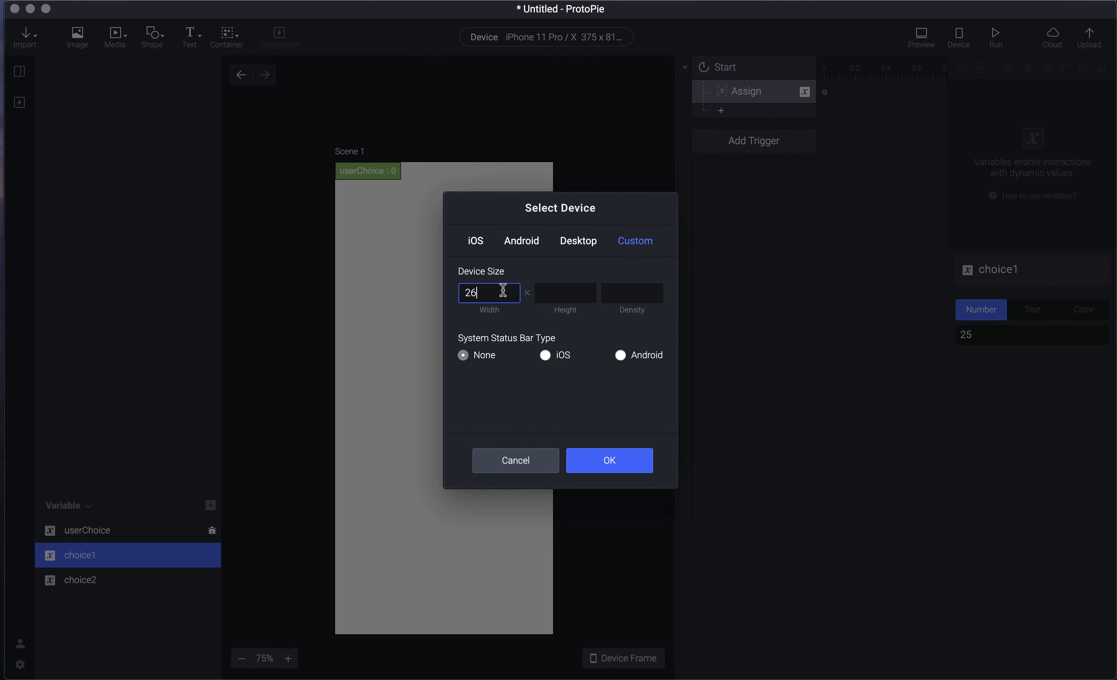
{"action": "key", "text": "Tab"}
{"action": "key", "text": "Tab"}
{"action": "left_click", "coordinate": [543, 395]}
{"action": "left_click", "coordinate": [620, 355]}
{"action": "left_click", "coordinate": [642, 459]}
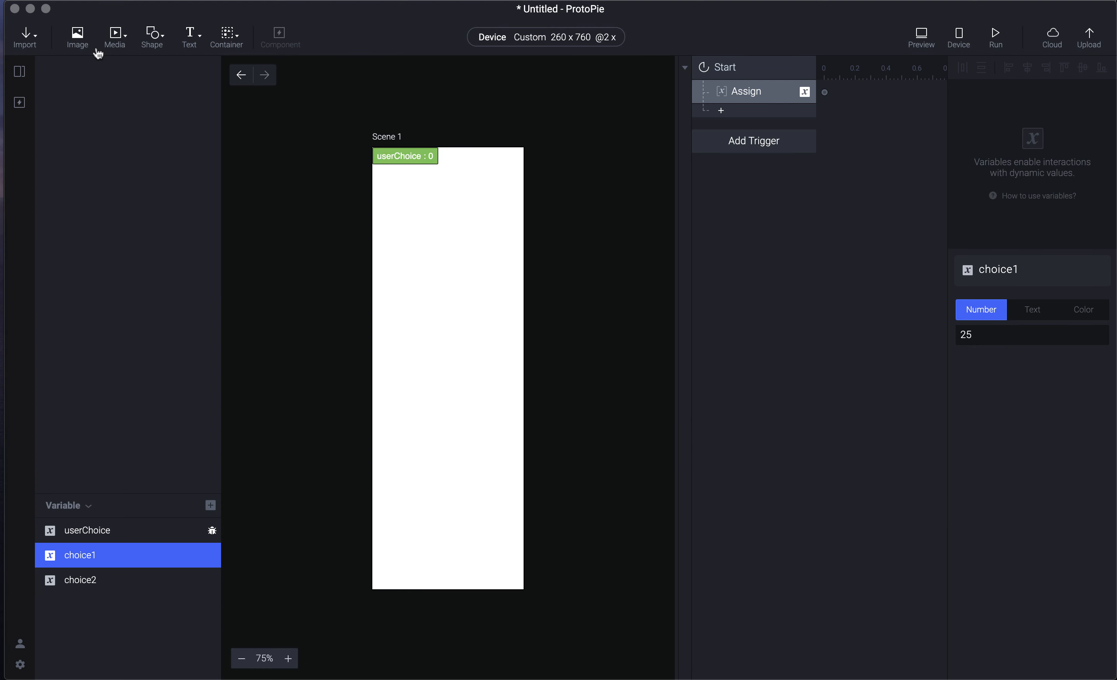
- Correct the device width to 360 and preview the prototype at the new size
{"action": "left_click", "coordinate": [573, 38]}
{"action": "left_click", "coordinate": [489, 292]}
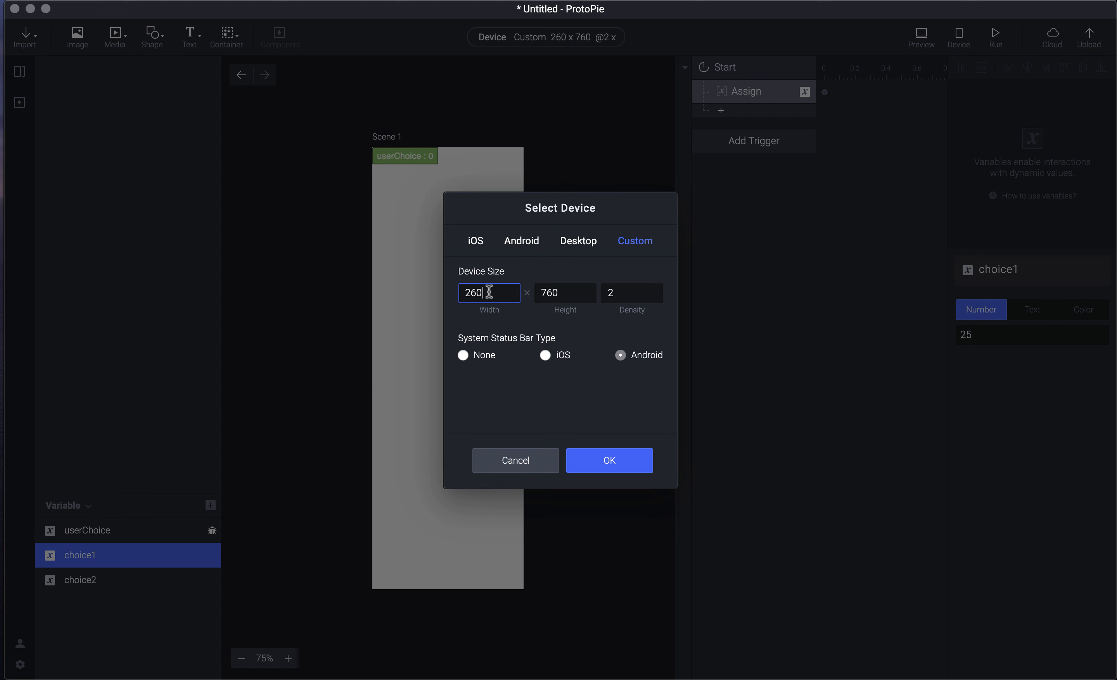
{"action": "type", "text": "3"}
{"action": "key", "text": "Return"}
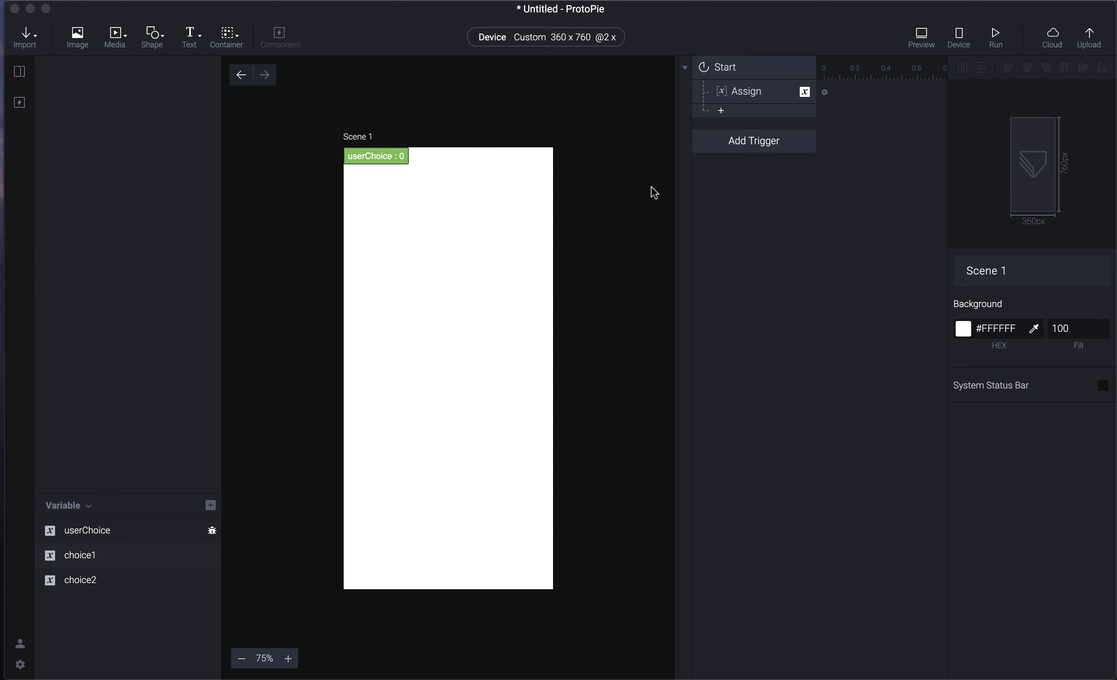
{"action": "key", "text": "super+p"}
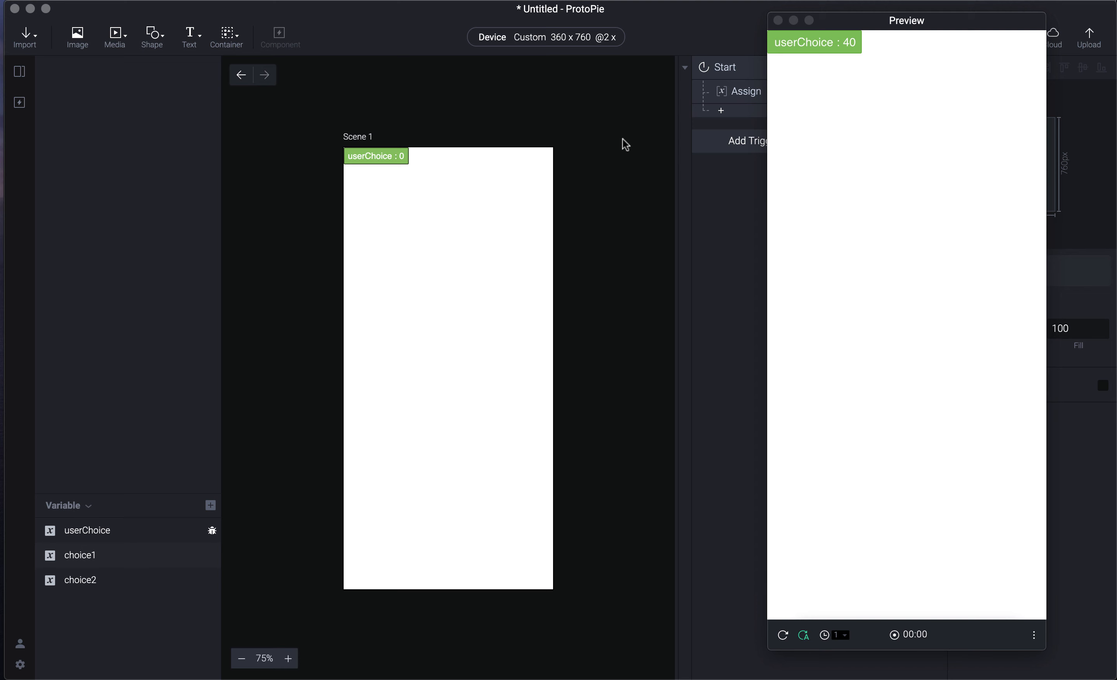
{"action": "key", "text": "super+i"}
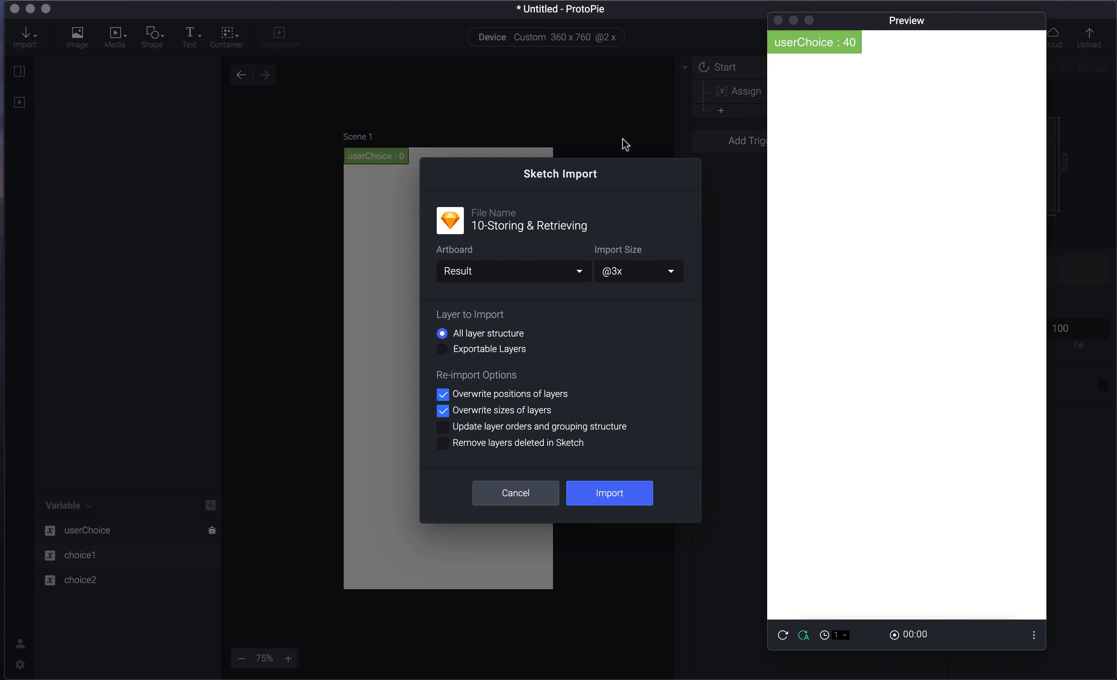
{"action": "left_click", "coordinate": [583, 174]}
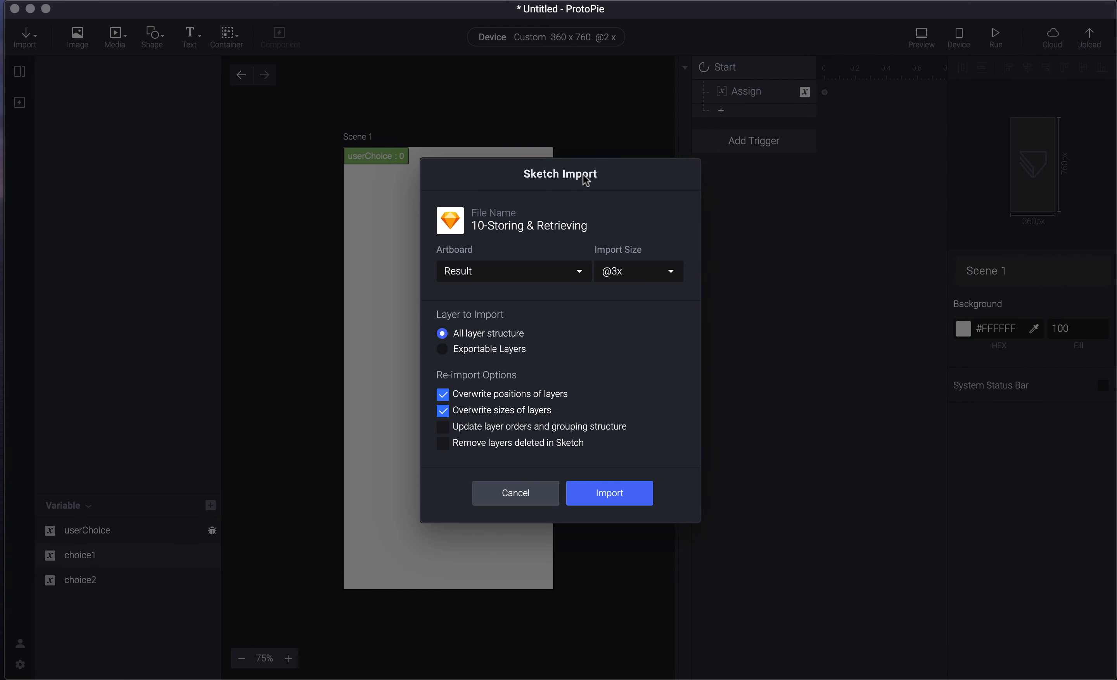
{"action": "left_click", "coordinate": [541, 270]}
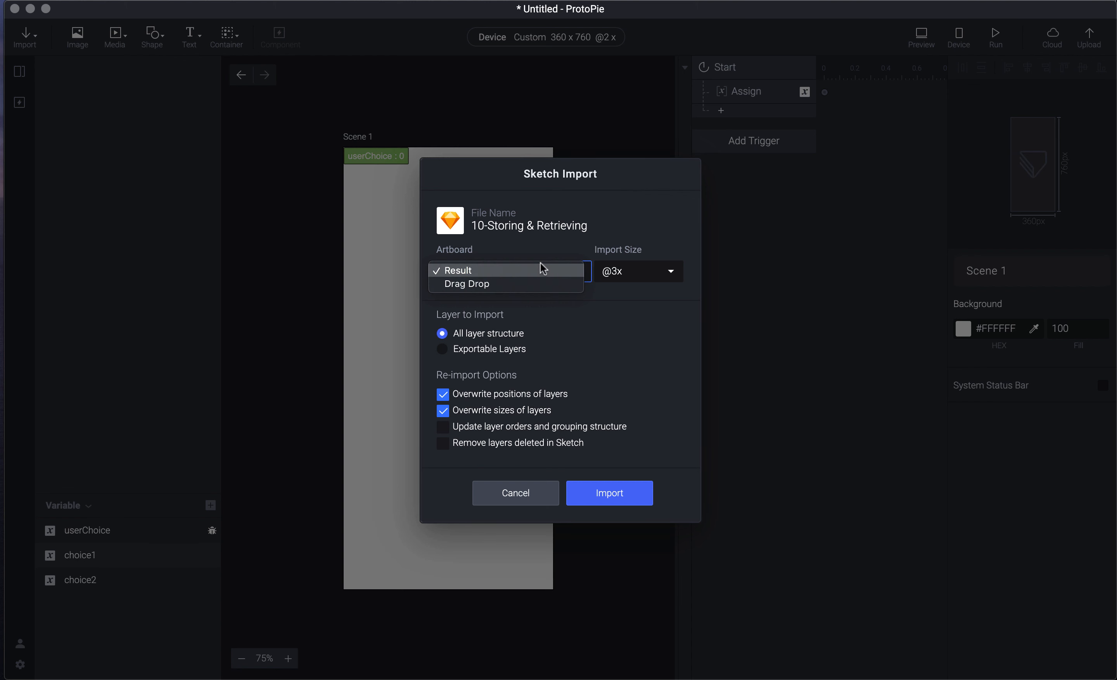
{"action": "left_click", "coordinate": [539, 283]}
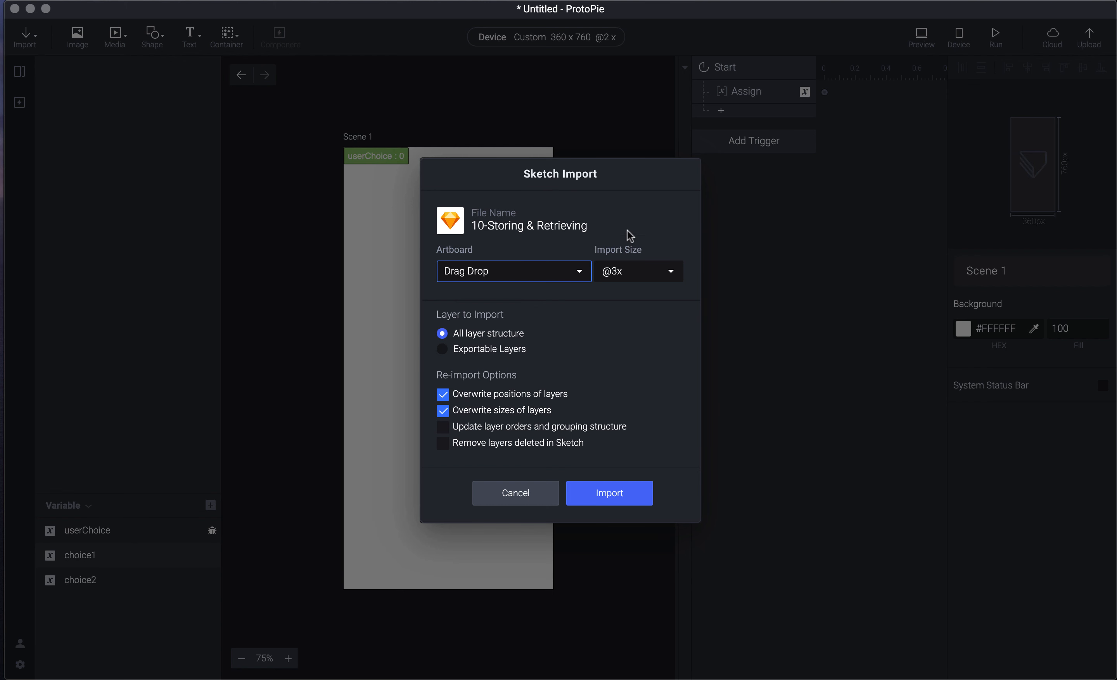
{"action": "left_click", "coordinate": [610, 277]}
{"action": "left_click", "coordinate": [619, 252]}
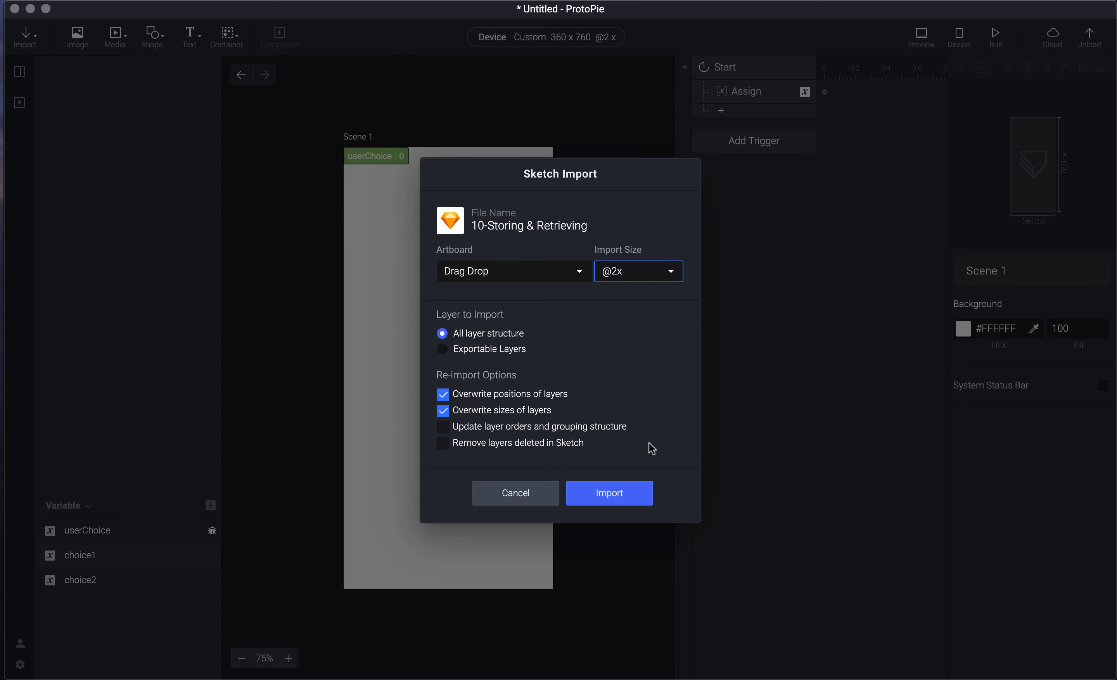
{"action": "left_click", "coordinate": [609, 504]}
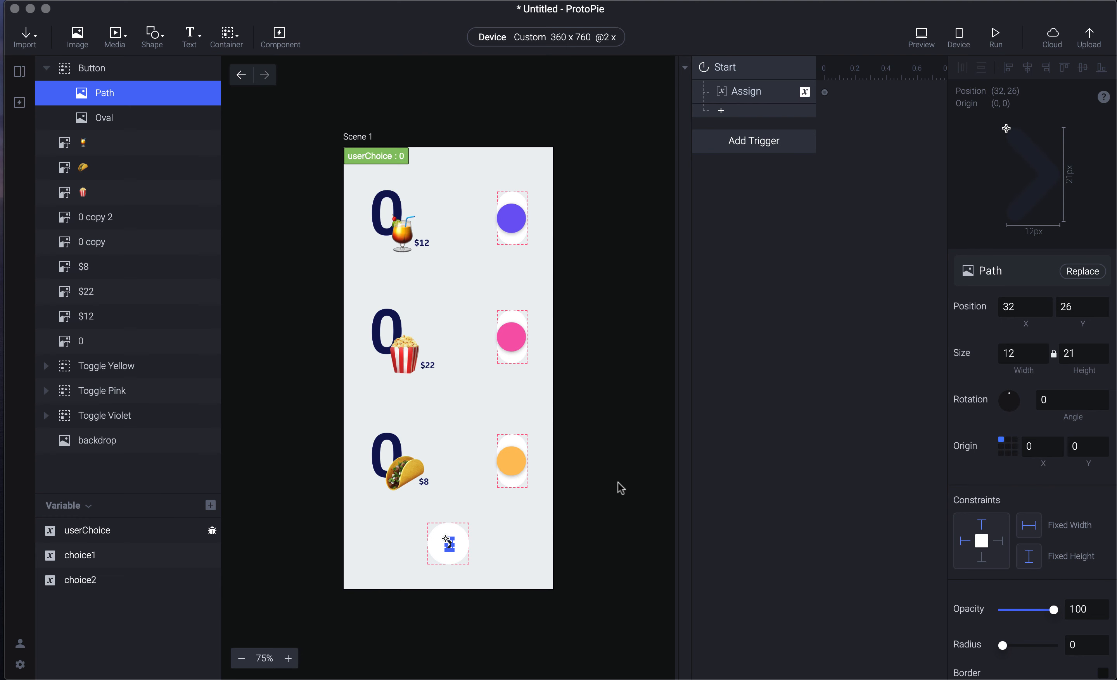
{"action": "left_click", "coordinate": [618, 483]}
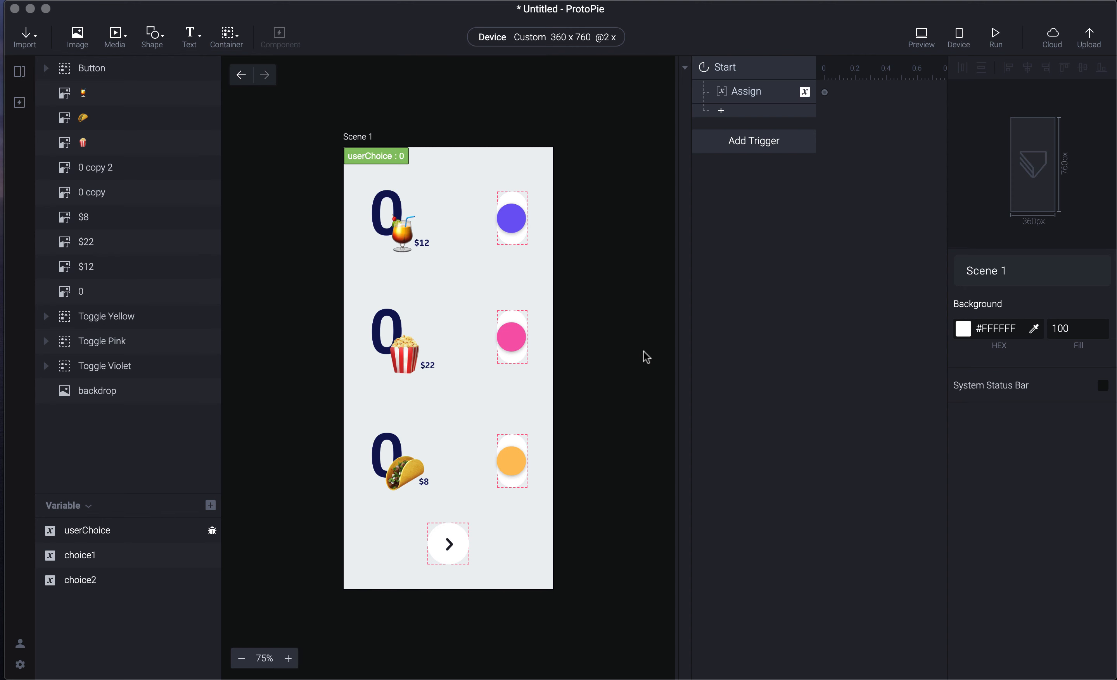
- Preview the prototype, then delete the old Start trigger
{"action": "key", "text": "super+p"}
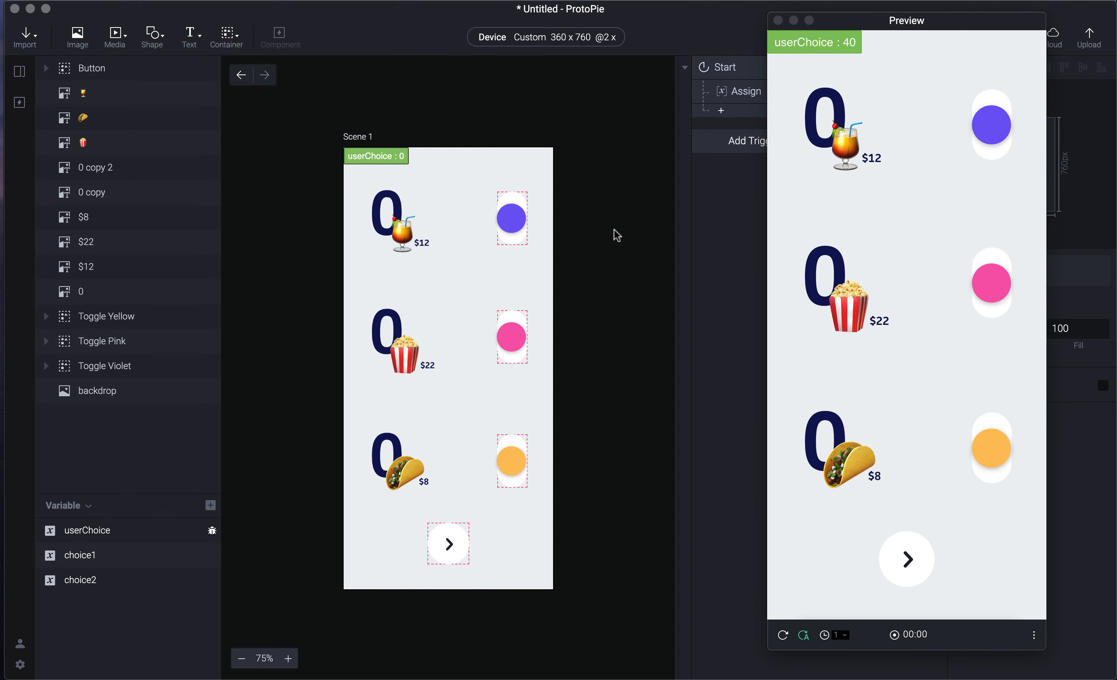
{"action": "key", "text": "super+w"}
{"action": "left_click", "coordinate": [768, 65]}
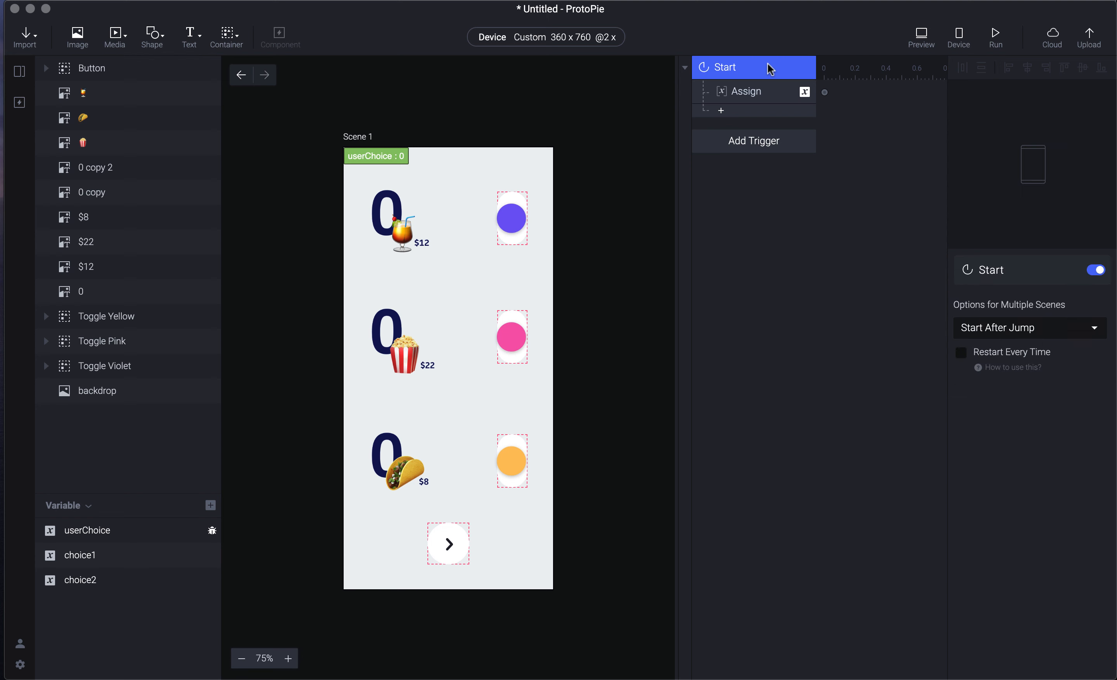
{"action": "key", "text": "Delete"}
- Delete the userChoice, choice1 and choice2 variables, then select the violet knob for a trigger
{"action": "left_click", "coordinate": [133, 531]}
{"action": "left_click", "coordinate": [129, 580], "text": "shift"}
{"action": "key", "text": "Delete"}
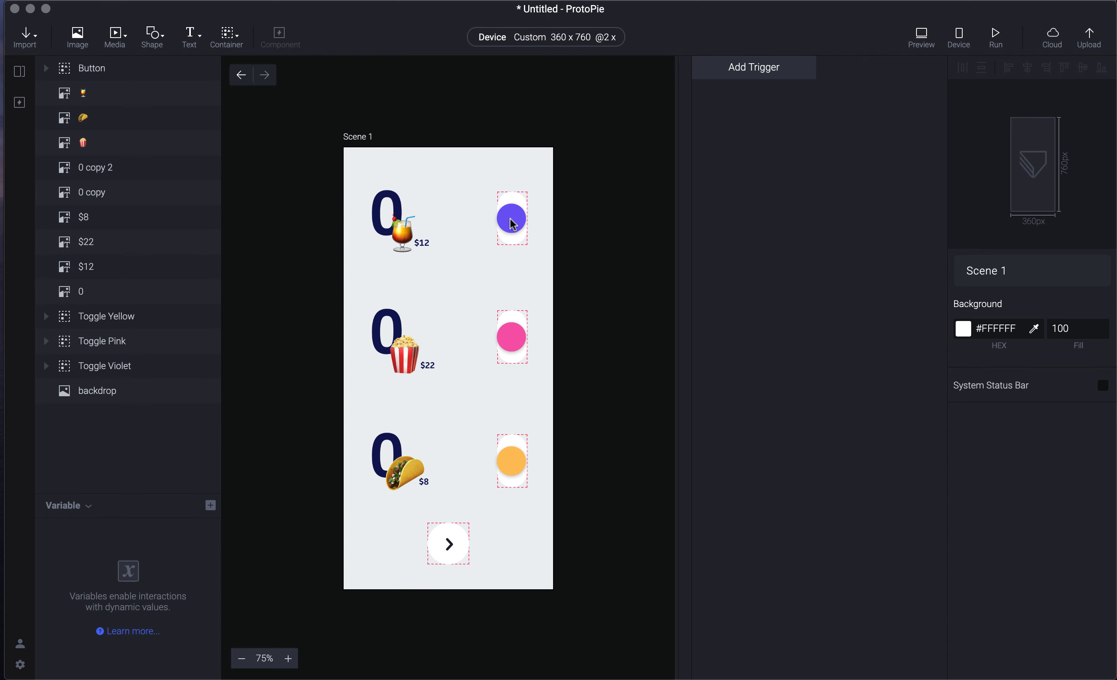
{"action": "double_click", "coordinate": [500, 227]}
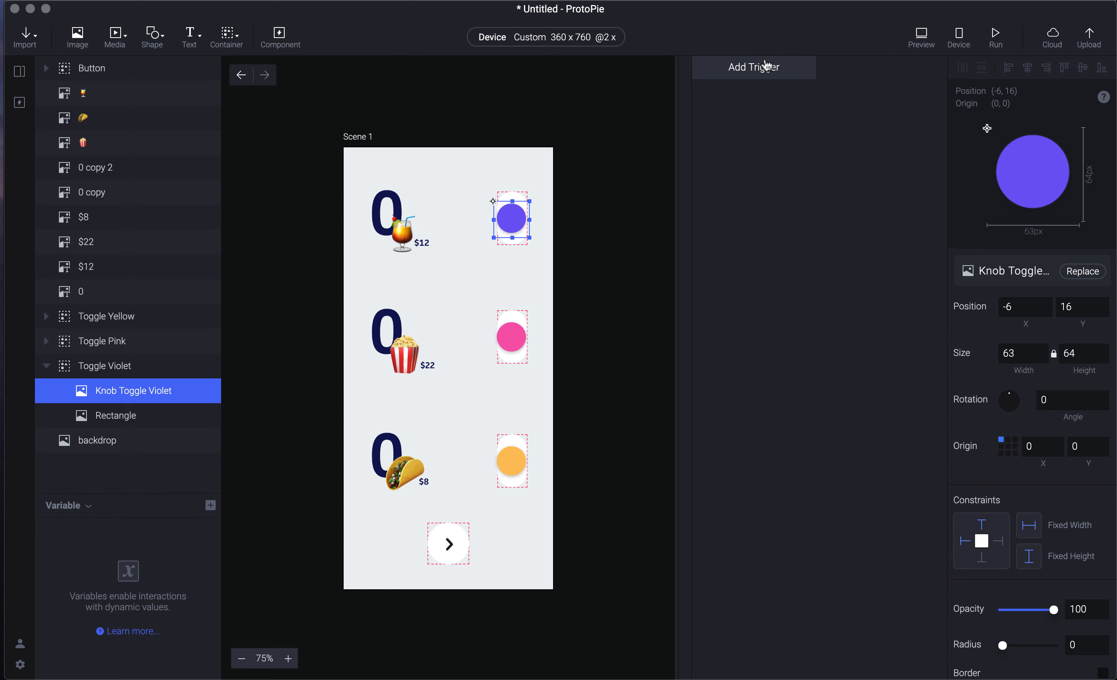
{"action": "left_click", "coordinate": [755, 69]}
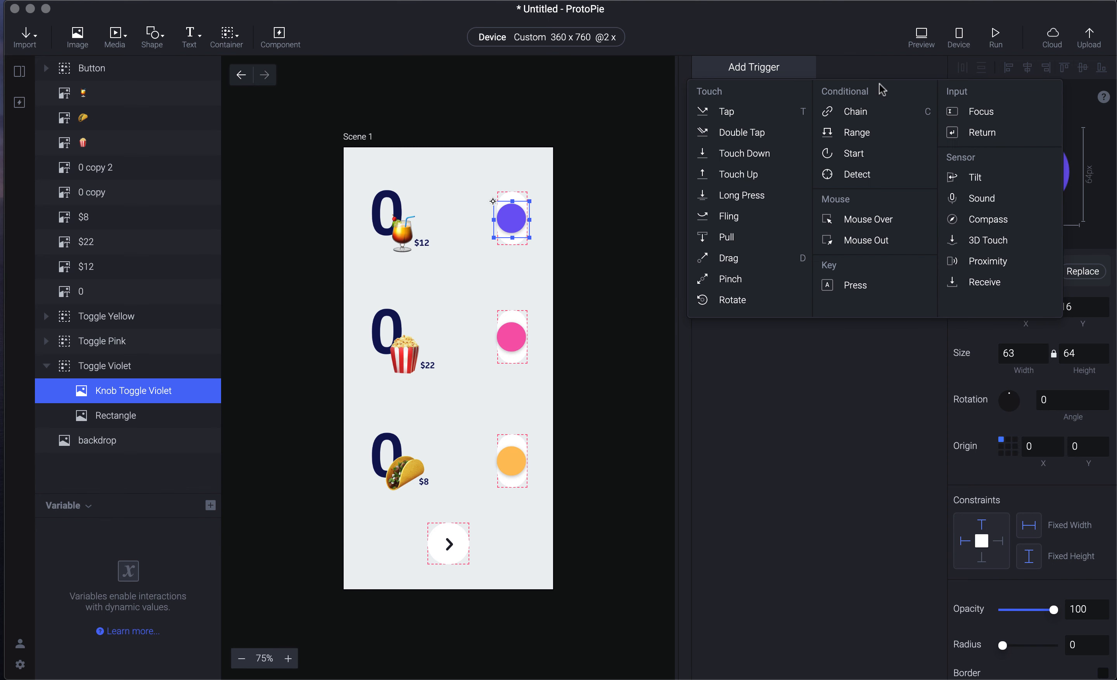
- Give the violet knob a Drag trigger, test it in preview, then add a Move response
{"action": "left_click", "coordinate": [764, 259]}
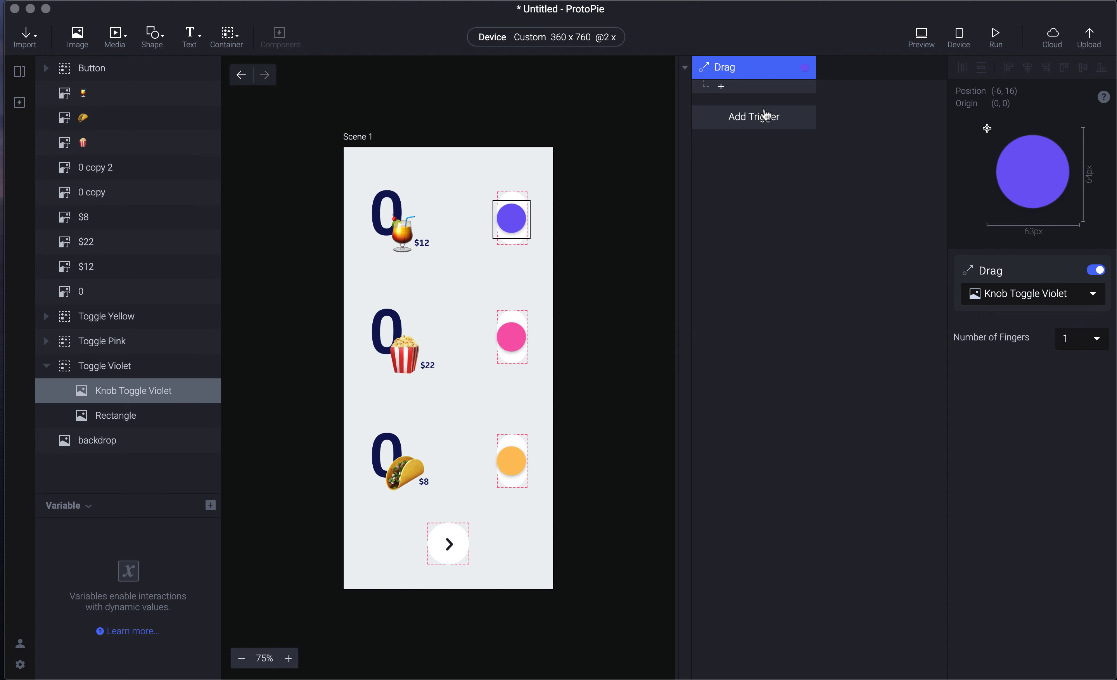
{"action": "key", "text": "super+p"}
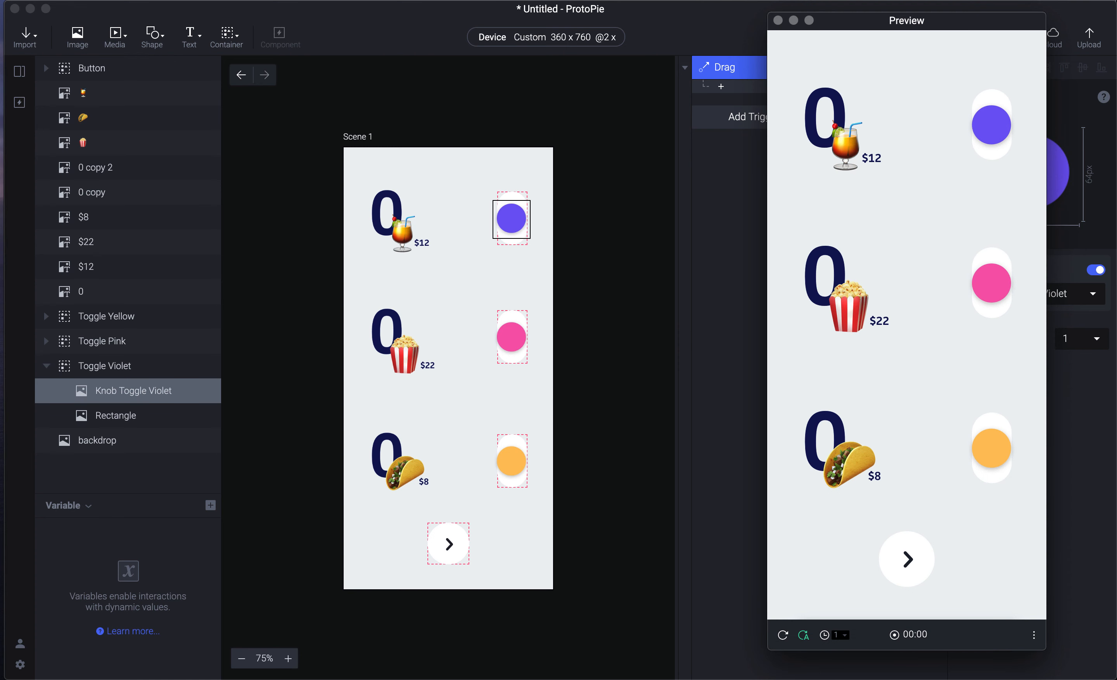
{"action": "left_click", "coordinate": [686, 181]}
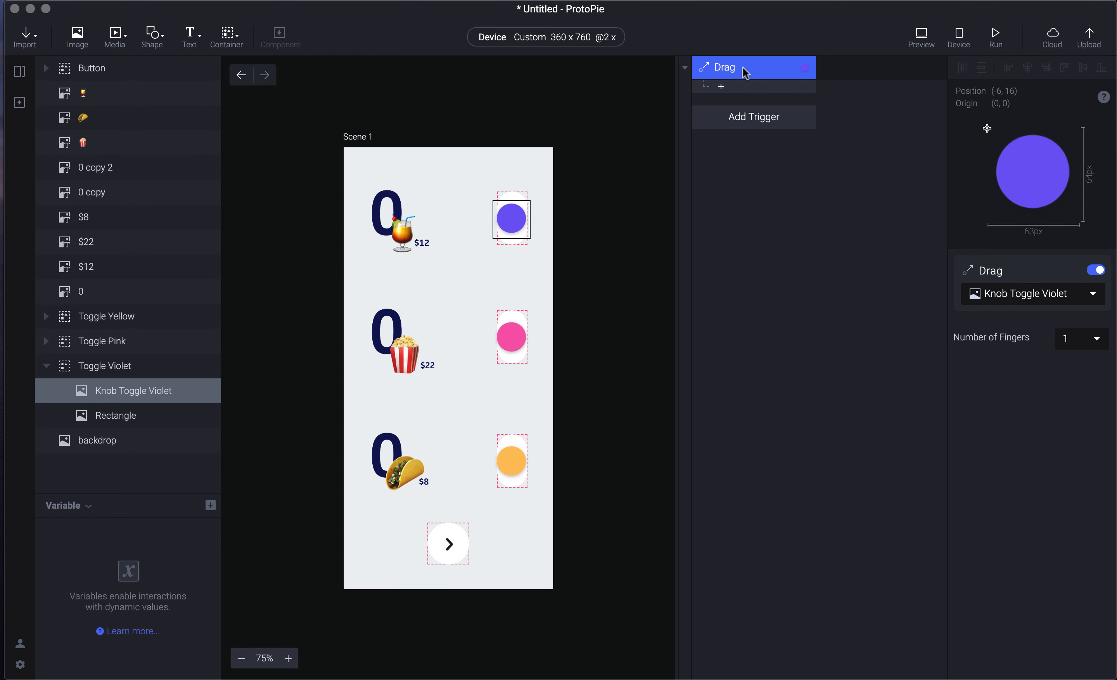
{"action": "left_click", "coordinate": [751, 88]}
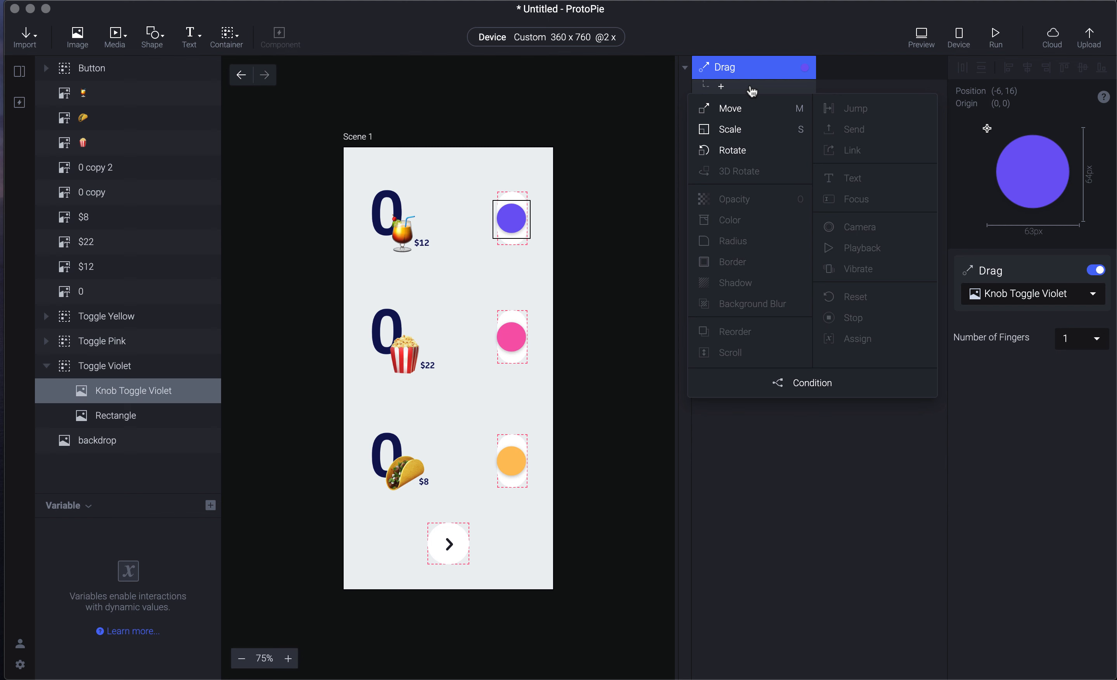
{"action": "left_click", "coordinate": [764, 108]}
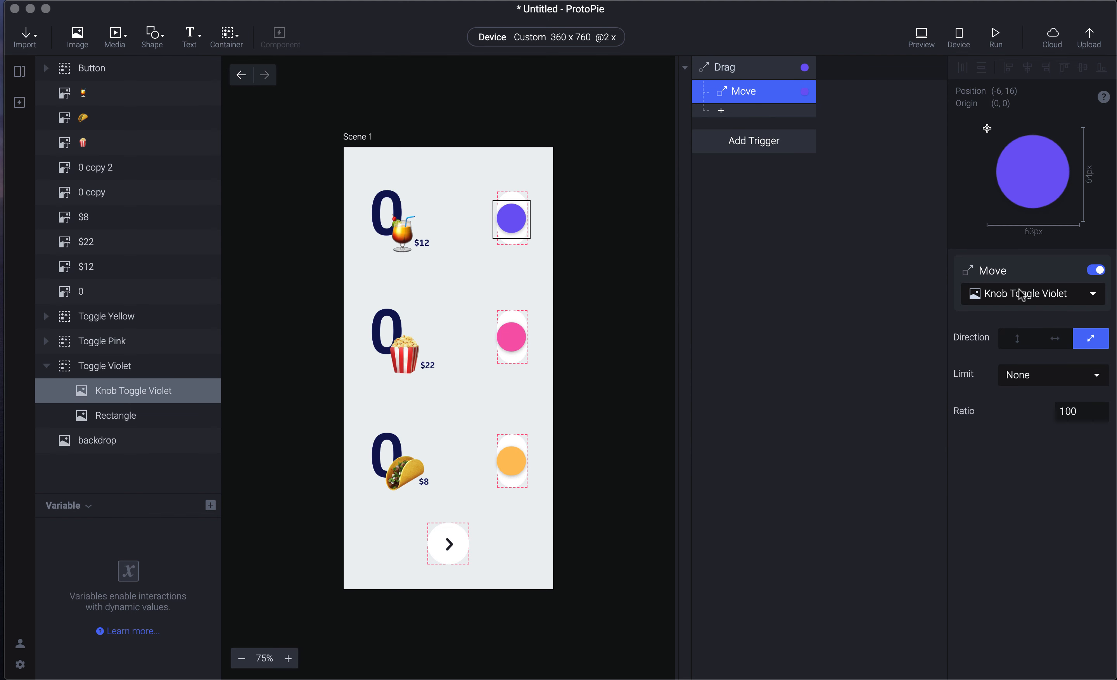
- Restrict the knob's Move to vertical direction and test dragging it in preview
{"action": "left_click", "coordinate": [1022, 347]}
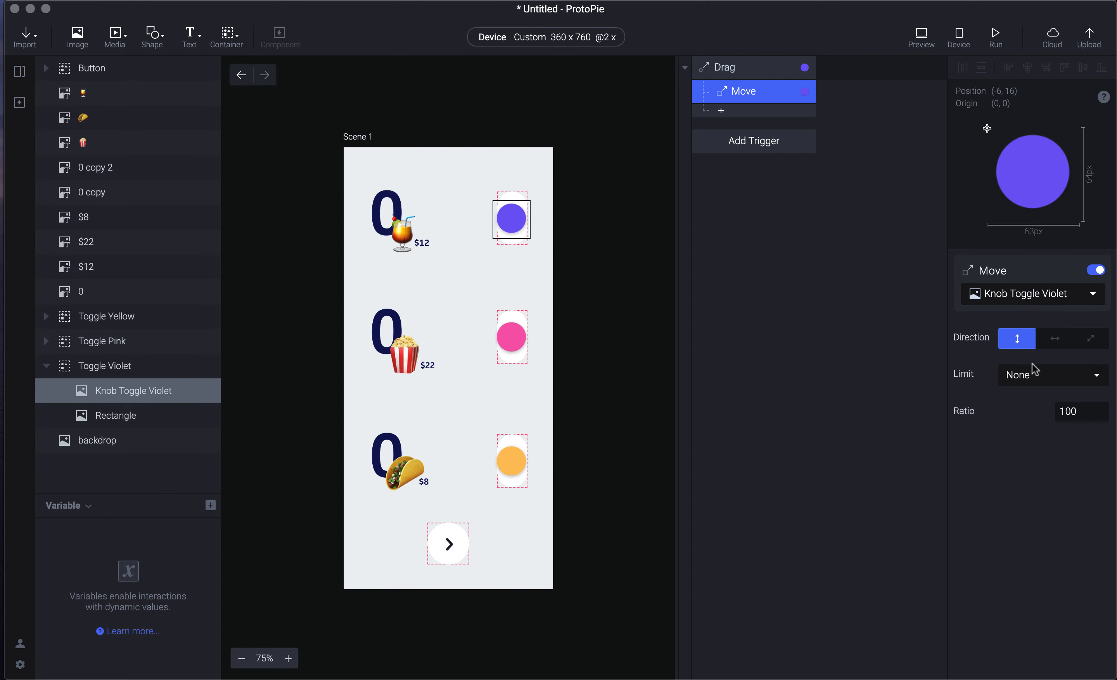
{"action": "key", "text": "super+p"}
{"action": "left_click_drag", "start_coordinate": [996, 122], "coordinate": [972, 127]}
{"action": "left_click", "coordinate": [662, 202]}
{"action": "left_click", "coordinate": [1047, 380]}
{"action": "left_click", "coordinate": [810, 341]}
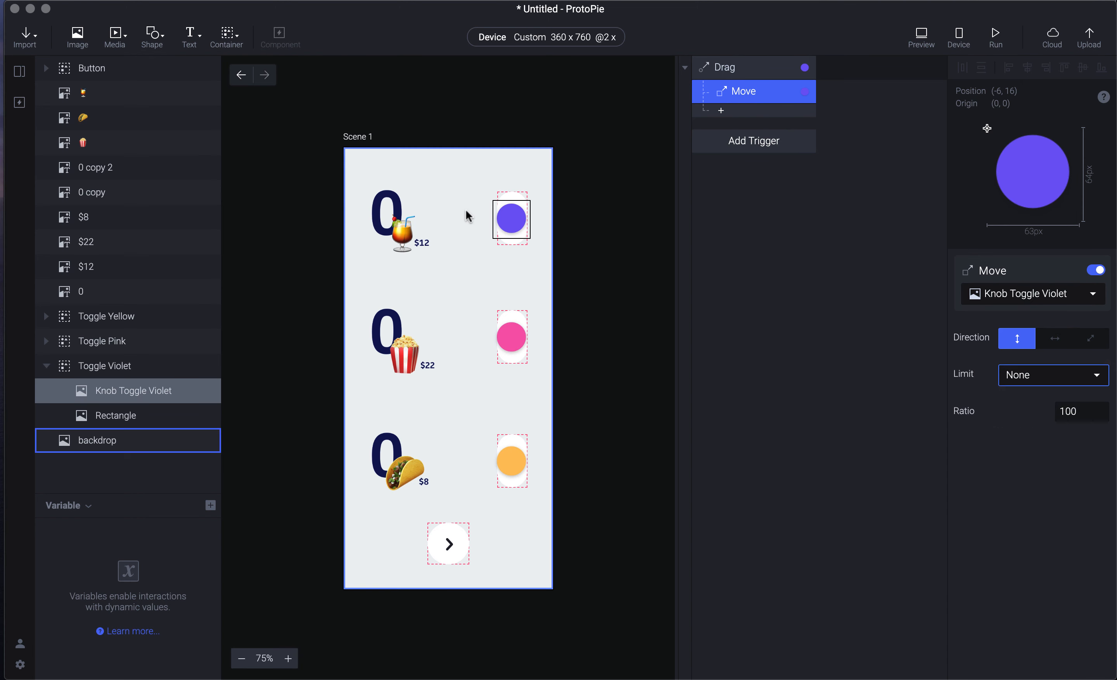
- Check the track's height of 92, then set the Move limit to Custom Limit
{"action": "left_click", "coordinate": [514, 193]}
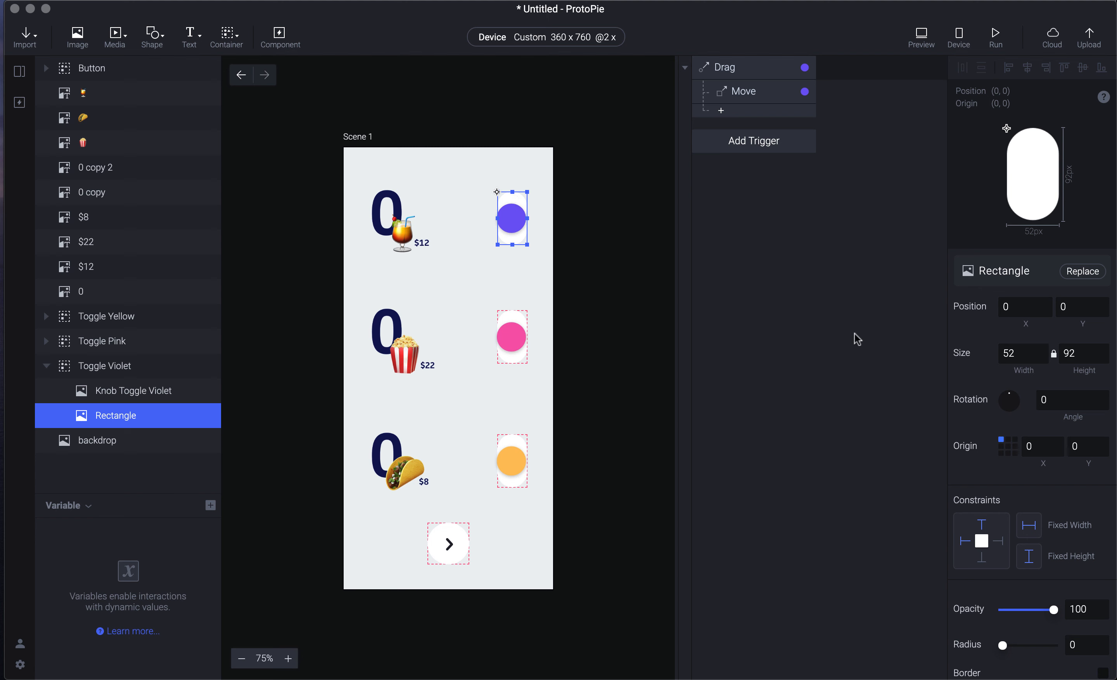
{"action": "left_click", "coordinate": [1058, 357]}
{"action": "left_click", "coordinate": [834, 273]}
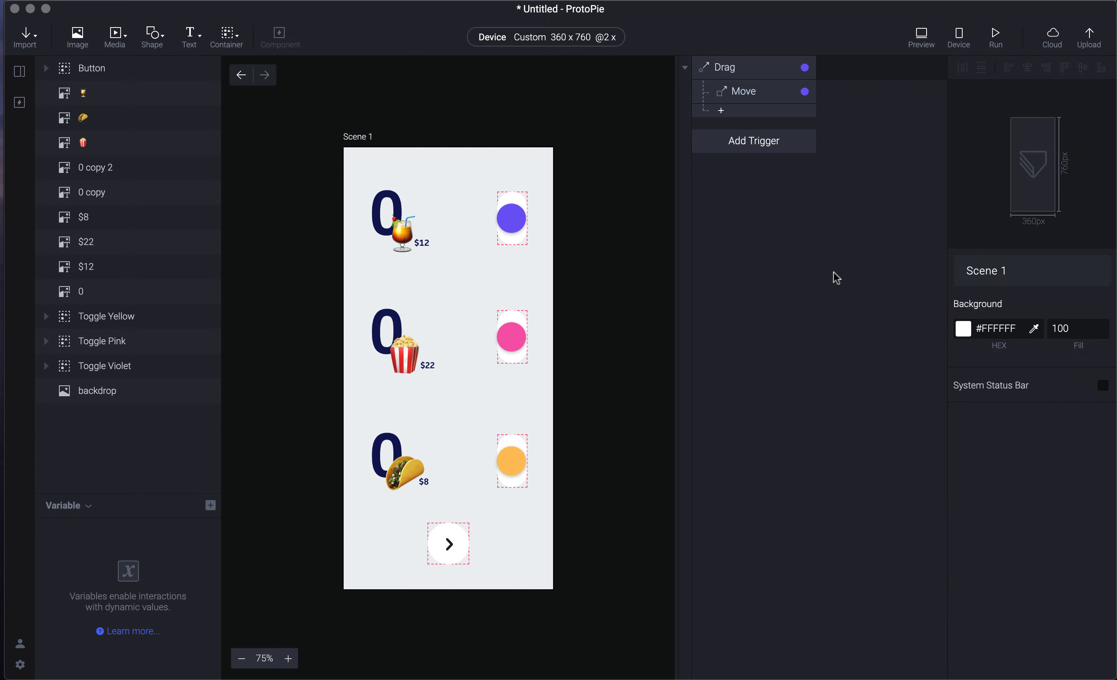
{"action": "left_click", "coordinate": [779, 91]}
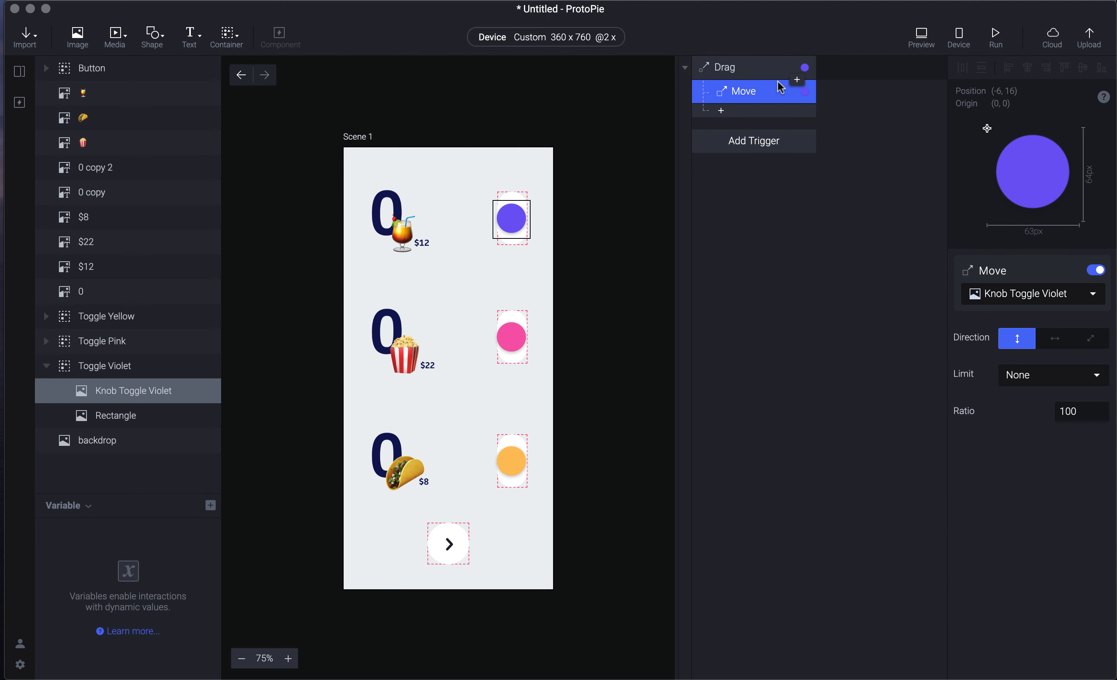
{"action": "key", "text": "super+p"}
{"action": "left_click", "coordinate": [726, 193]}
{"action": "left_click", "coordinate": [1067, 378]}
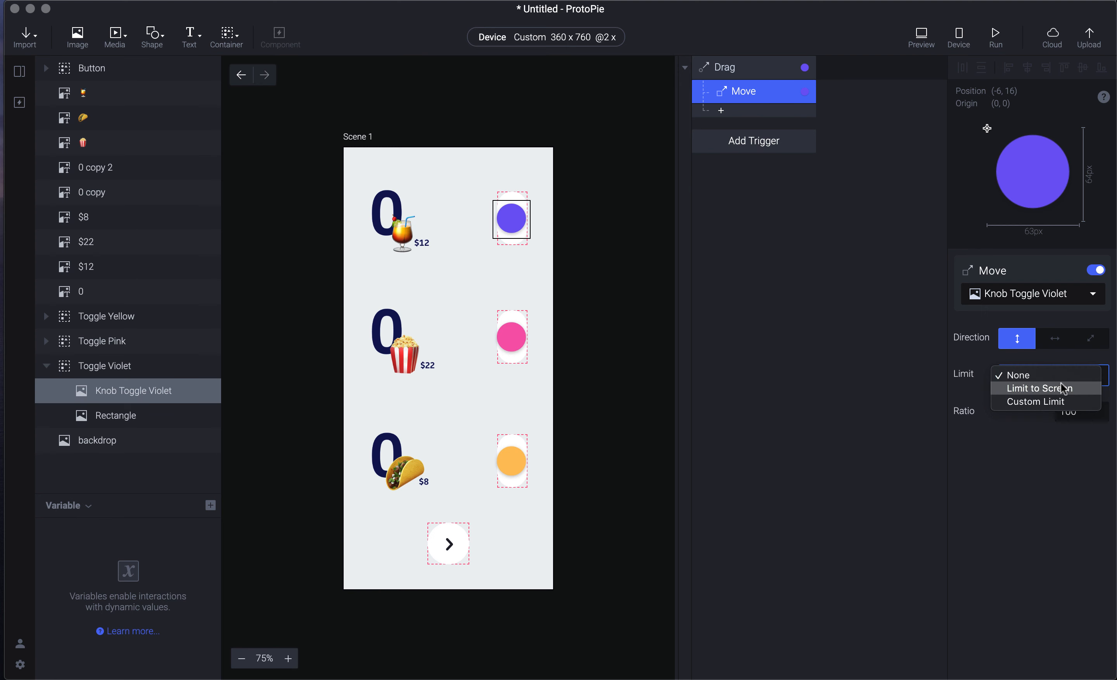
{"action": "left_click", "coordinate": [1066, 401]}
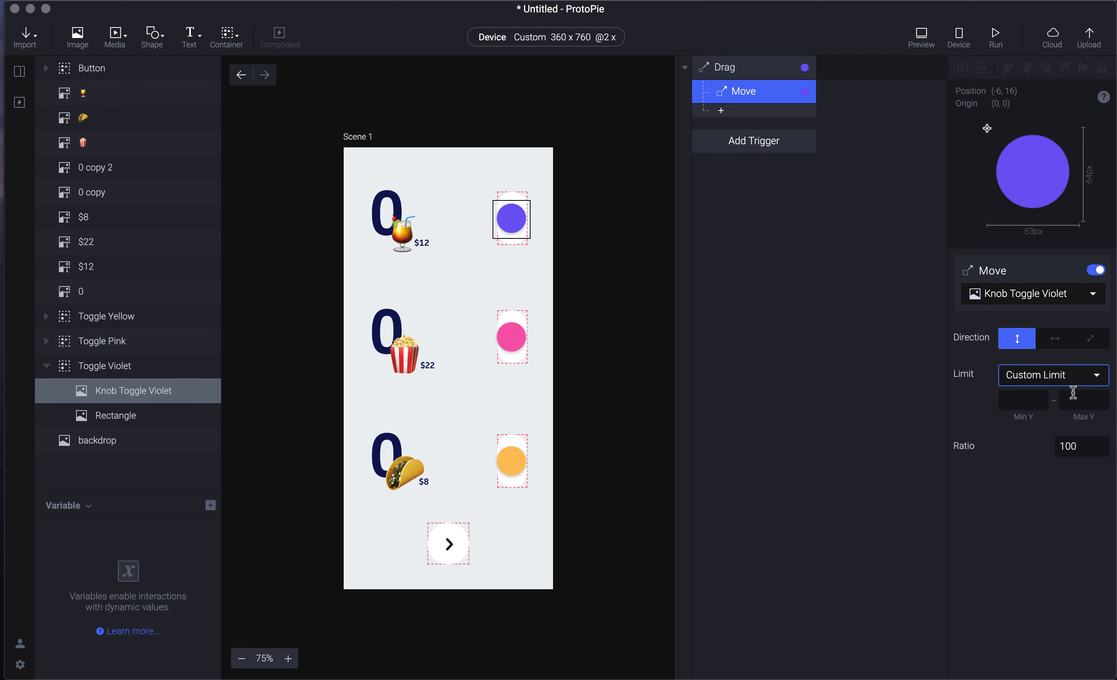
- Nudge the violet knob to its track ends to find Y -4 and 36, then reset it
{"action": "left_click", "coordinate": [777, 304]}
{"action": "left_click", "coordinate": [524, 226]}
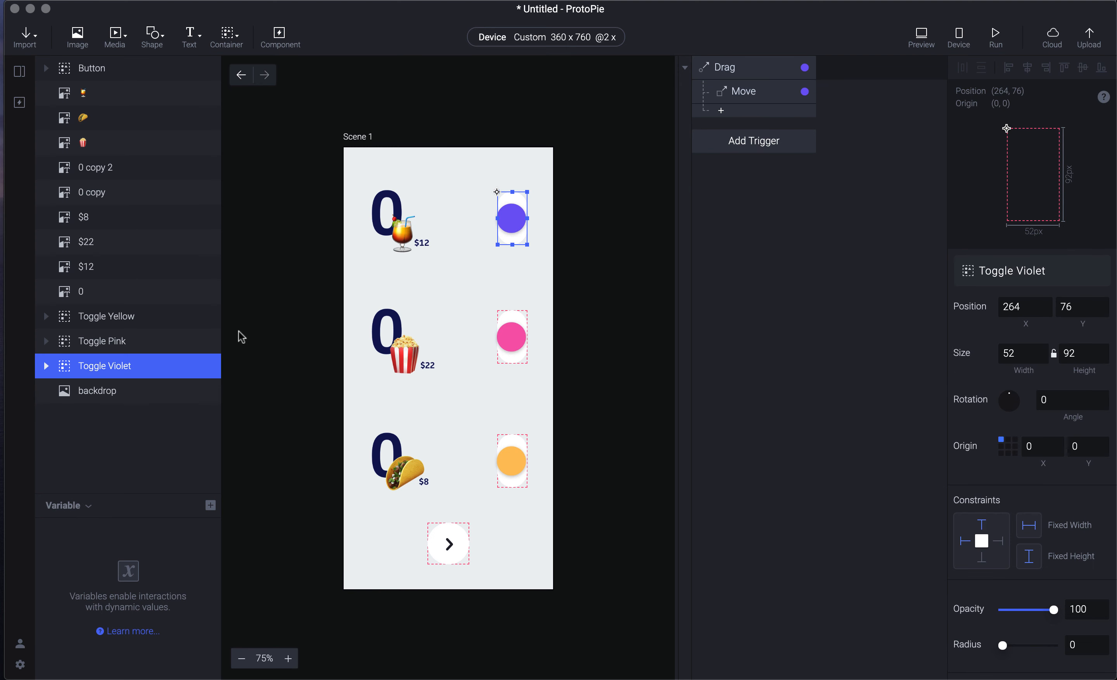
{"action": "left_click", "coordinate": [46, 365]}
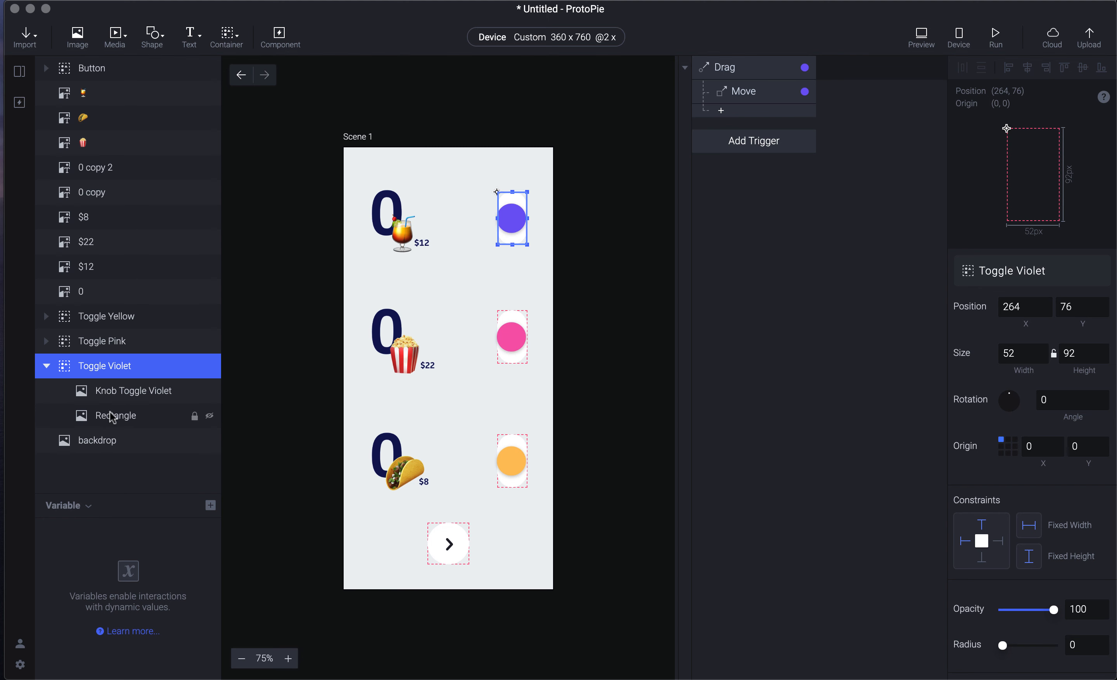
{"action": "left_click", "coordinate": [133, 392]}
{"action": "key", "text": "shift+Up"}
{"action": "key", "text": "shift+Up"}
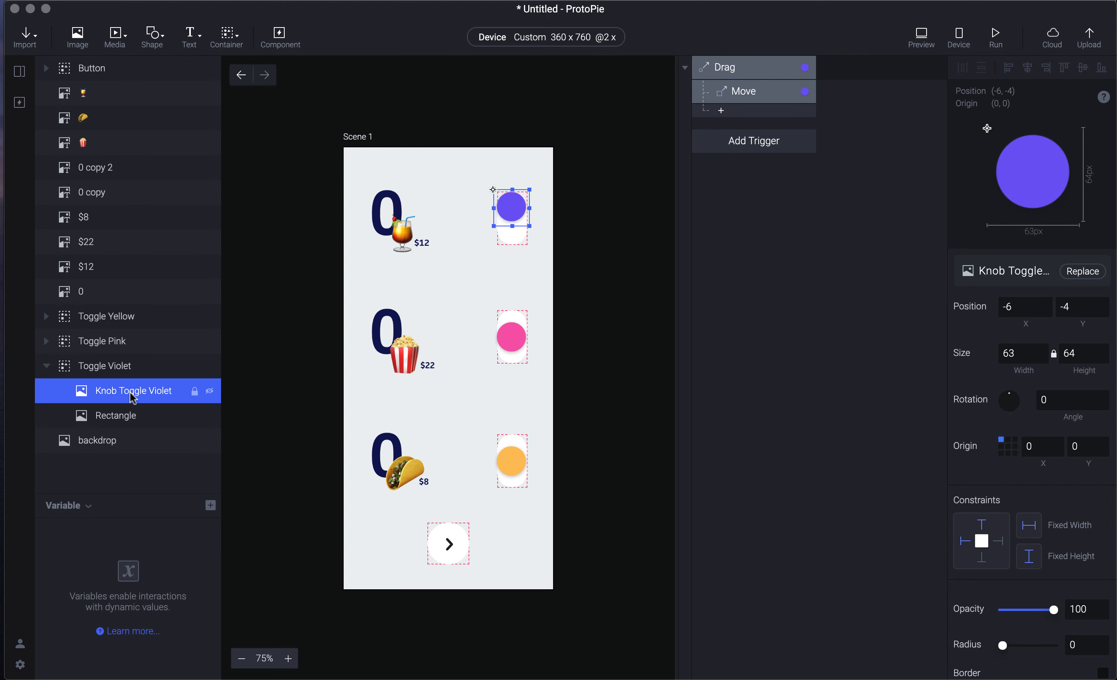
{"action": "left_click", "coordinate": [1081, 308]}
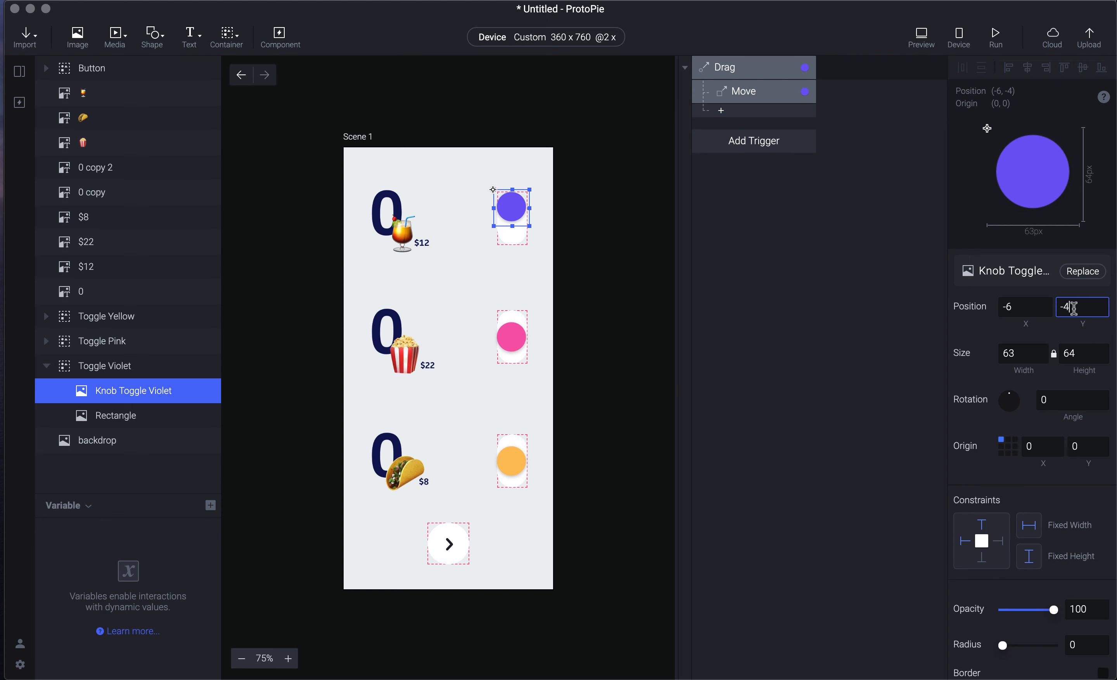
{"action": "left_click", "coordinate": [883, 301]}
{"action": "left_click", "coordinate": [502, 209]}
{"action": "key", "text": "shift+Down"}
{"action": "key", "text": "shift+Down"}
{"action": "key", "text": "shift+Down"}
{"action": "key", "text": "shift+Down"}
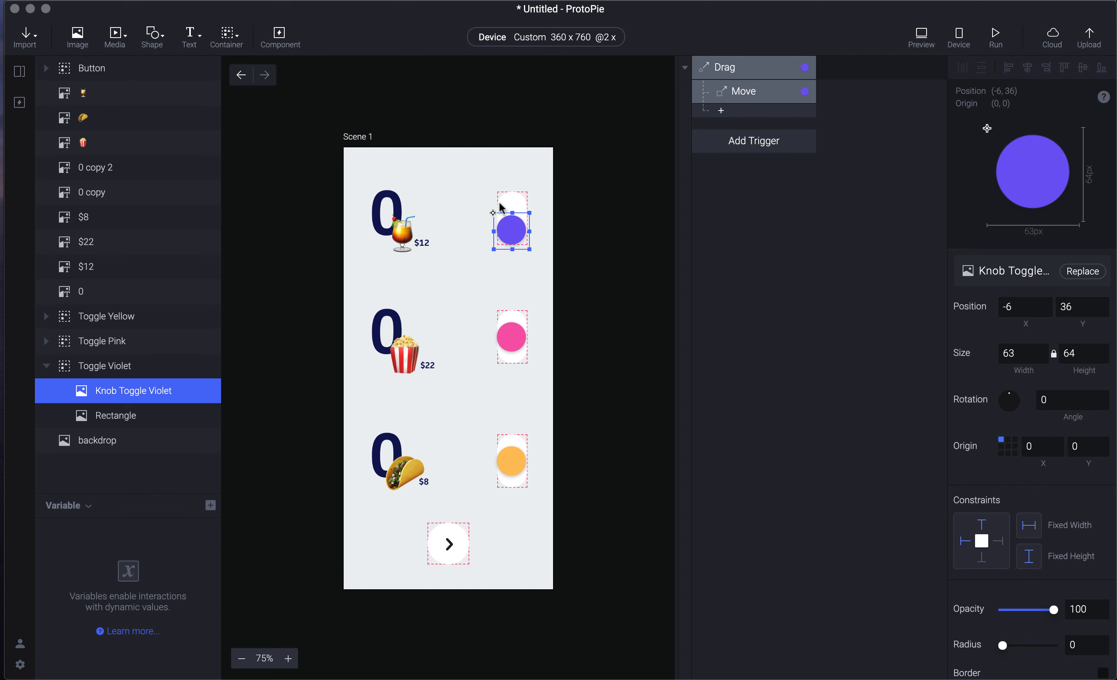
{"action": "key", "text": "shift+Up"}
{"action": "key", "text": "shift+Up"}
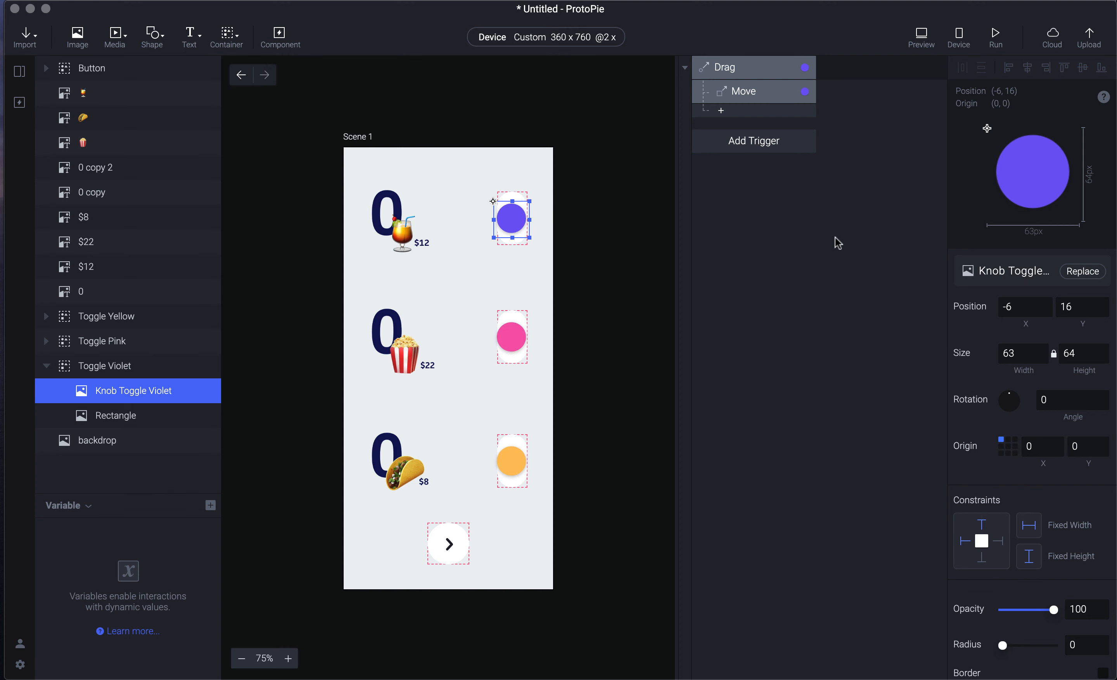
{"action": "left_click", "coordinate": [835, 238]}
{"action": "key", "text": "super+p"}
{"action": "left_click", "coordinate": [755, 200]}
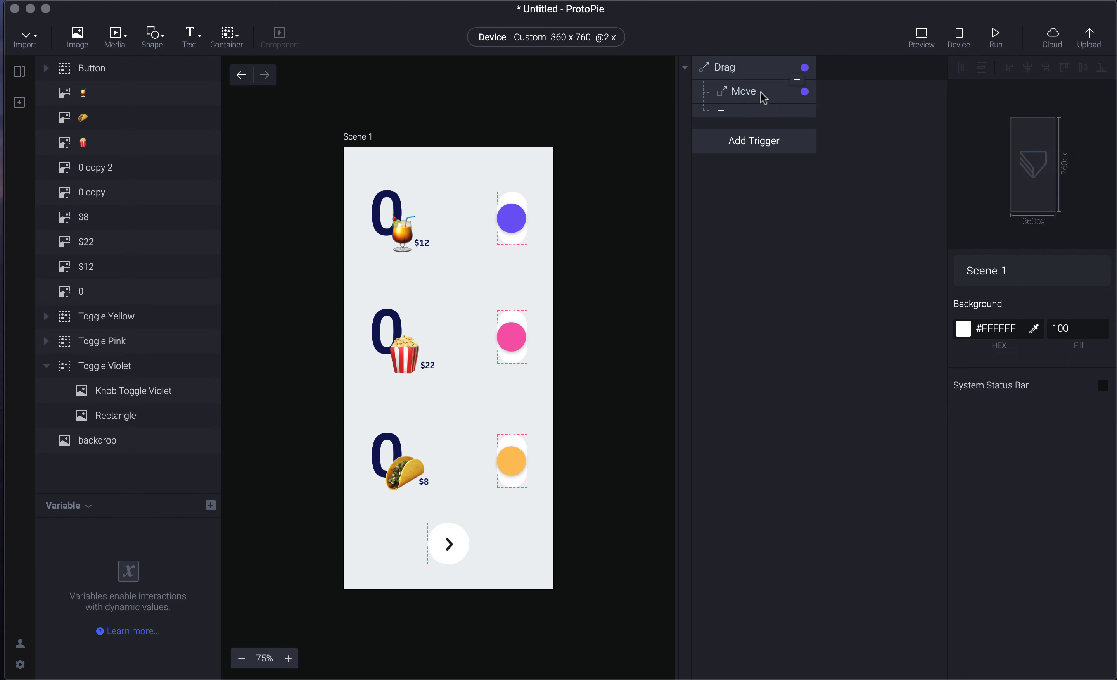
- Set the Move limit to Min Y -4 and Max Y 36, and test the knob in preview
{"action": "left_click", "coordinate": [763, 98]}
{"action": "left_click", "coordinate": [1021, 402]}
{"action": "key", "text": "Tab"}
{"action": "type", "text": "36"}
{"action": "key", "text": "Return"}
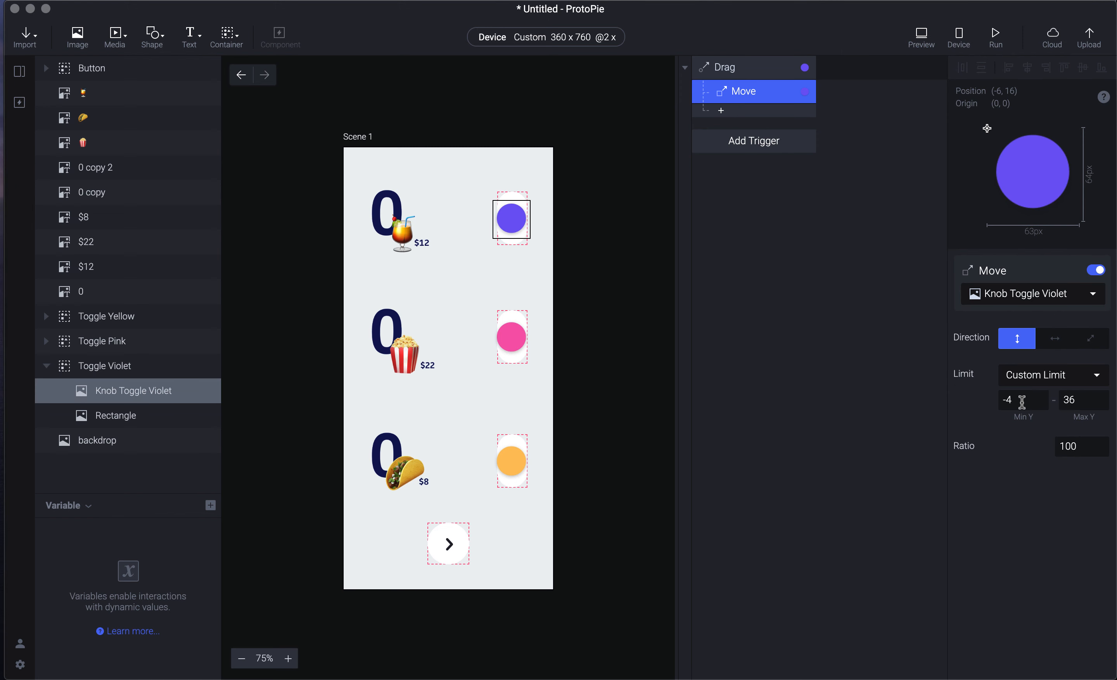
{"action": "key", "text": "super+p"}
{"action": "left_click_drag", "start_coordinate": [1002, 123], "coordinate": [988, 55]}
{"action": "left_click_drag", "start_coordinate": [991, 109], "coordinate": [993, 140]}
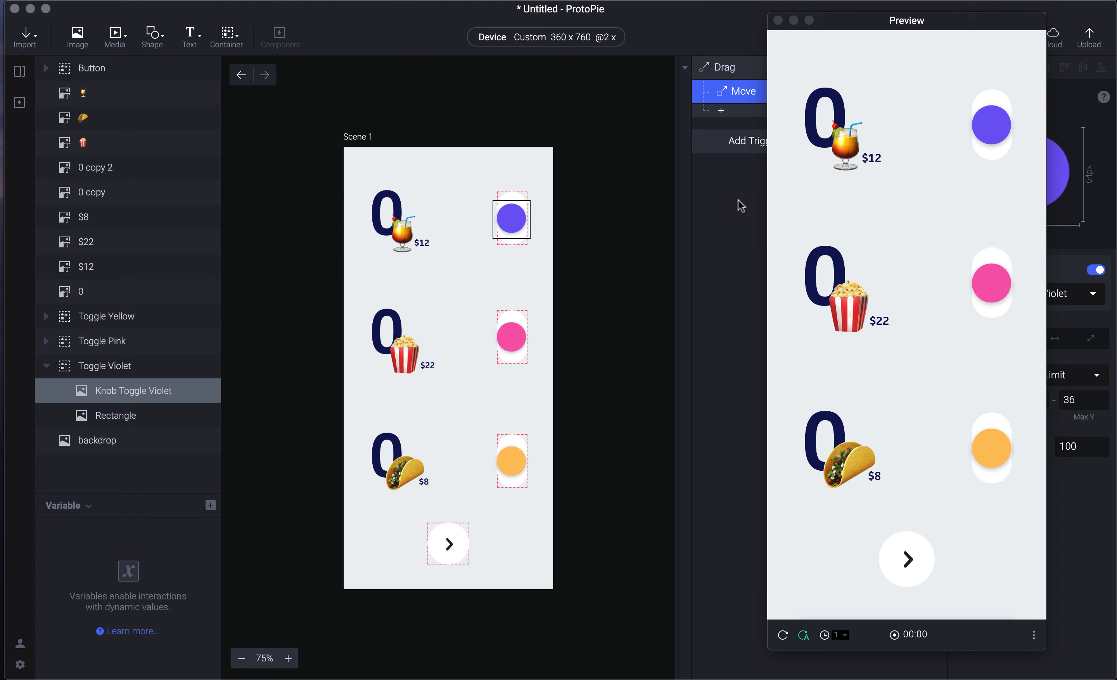
- Back in the editor, dismiss the Drag response list and open the Add Trigger list
{"action": "left_click", "coordinate": [728, 175]}
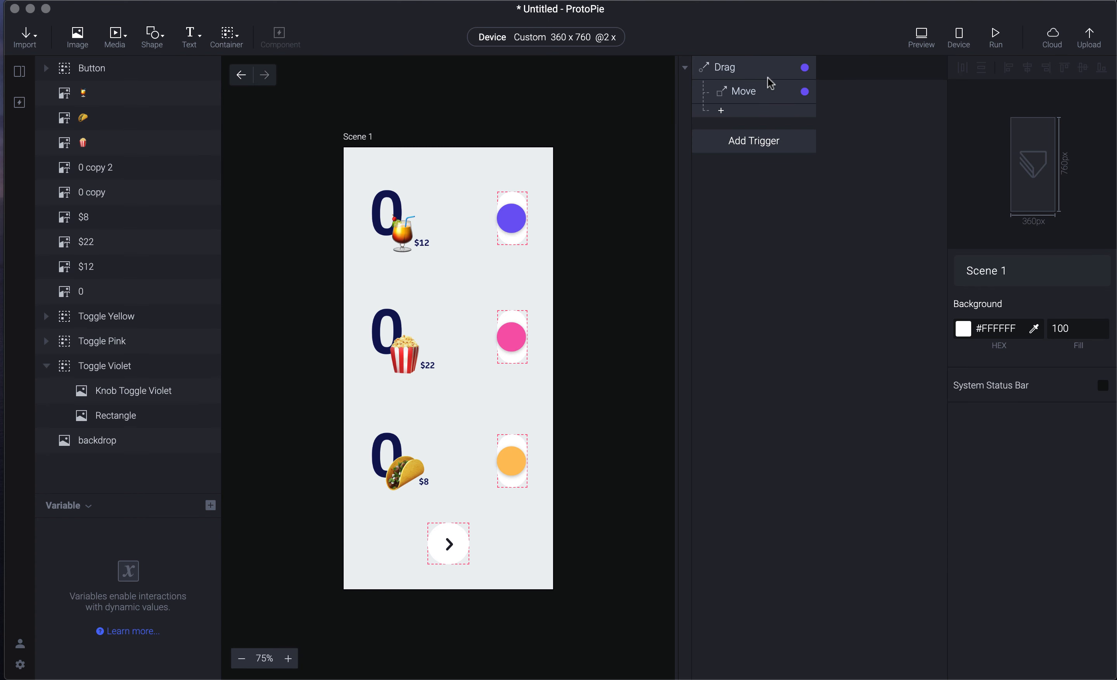
{"action": "left_click", "coordinate": [768, 118]}
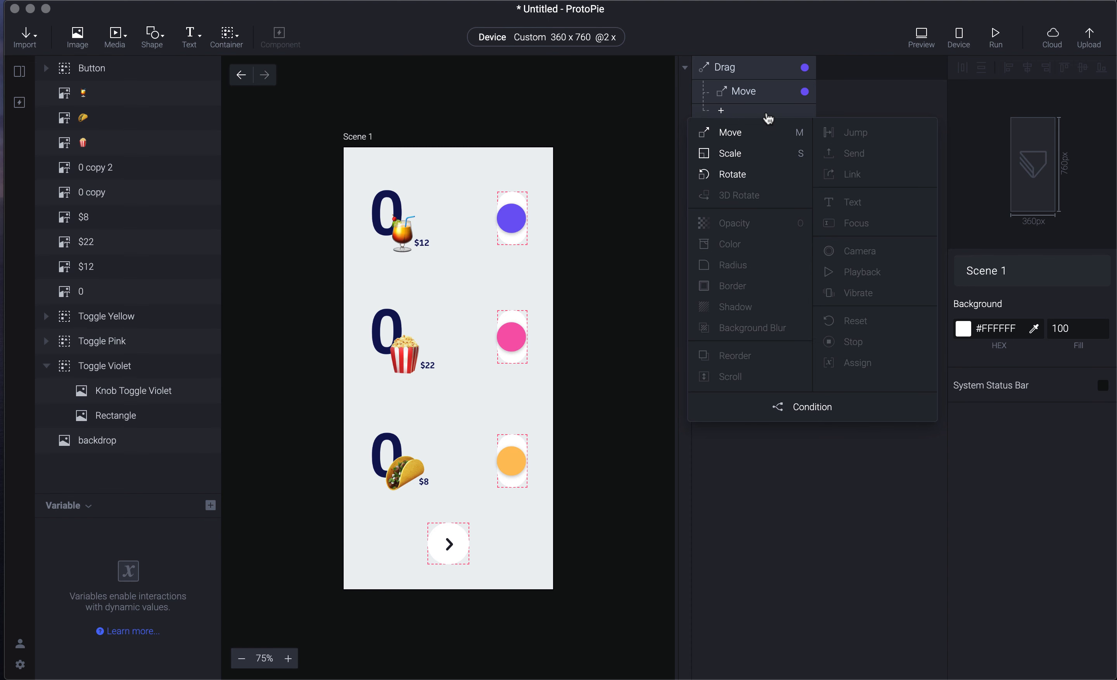
{"action": "left_click", "coordinate": [904, 83]}
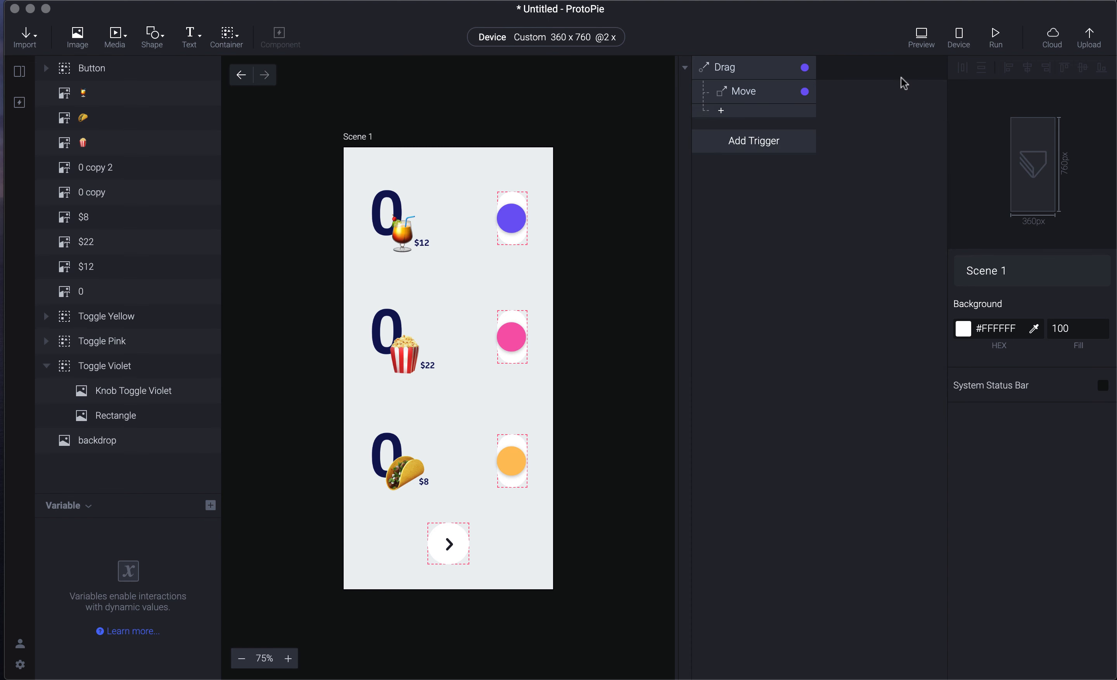
{"action": "left_click", "coordinate": [774, 142]}
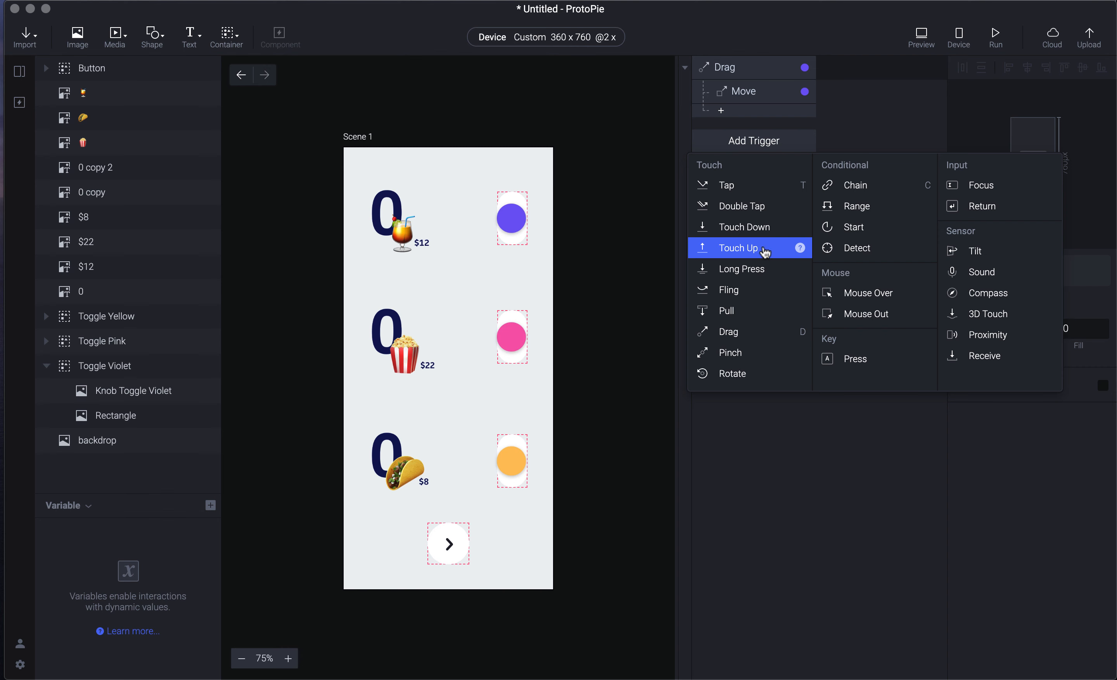
- Add a Touch Up trigger and try dragging the violet knob upward in a quick preview
{"action": "left_click", "coordinate": [748, 250]}
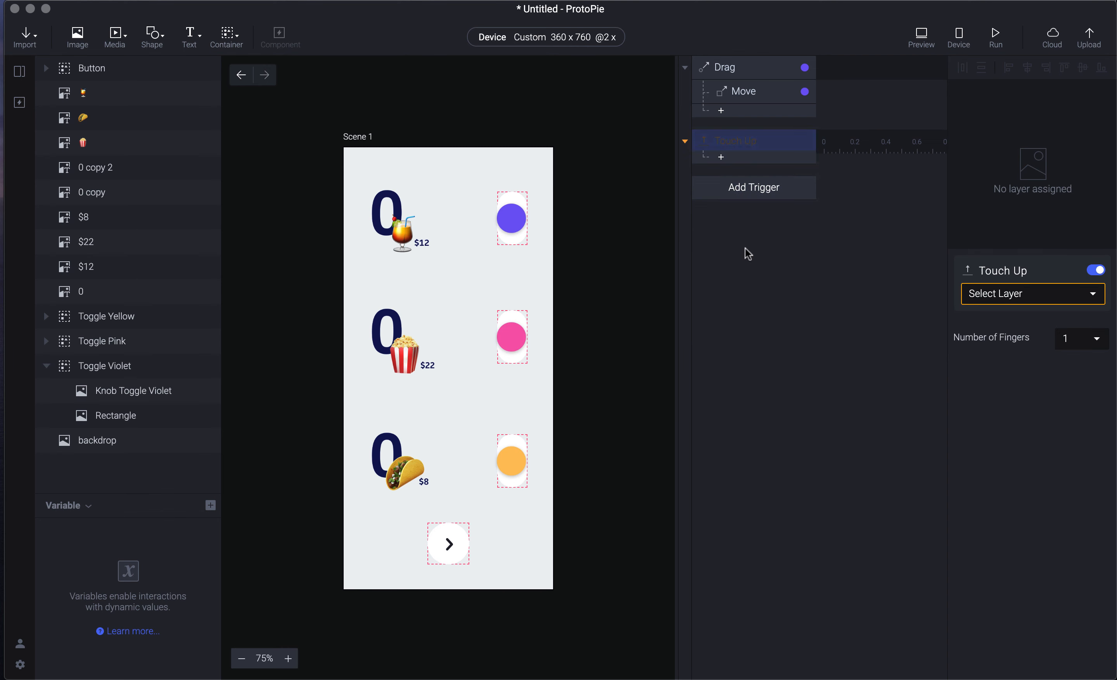
{"action": "key", "text": "super+p"}
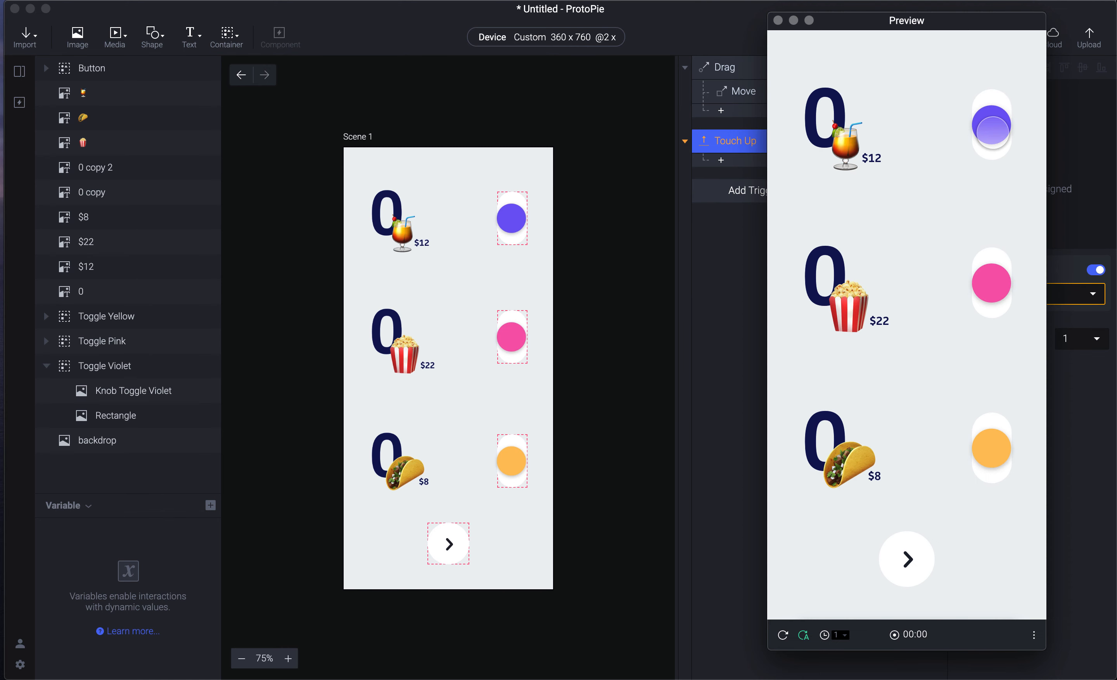
{"action": "left_click_drag", "start_coordinate": [993, 133], "coordinate": [990, 106]}
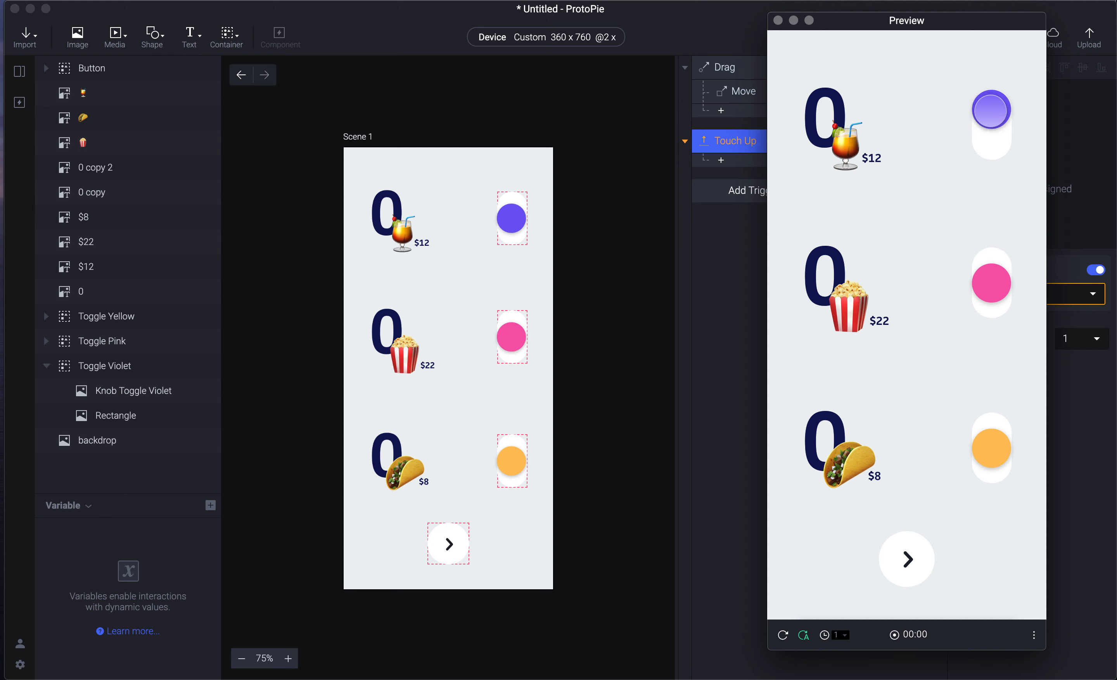
{"action": "key", "text": "super+w"}
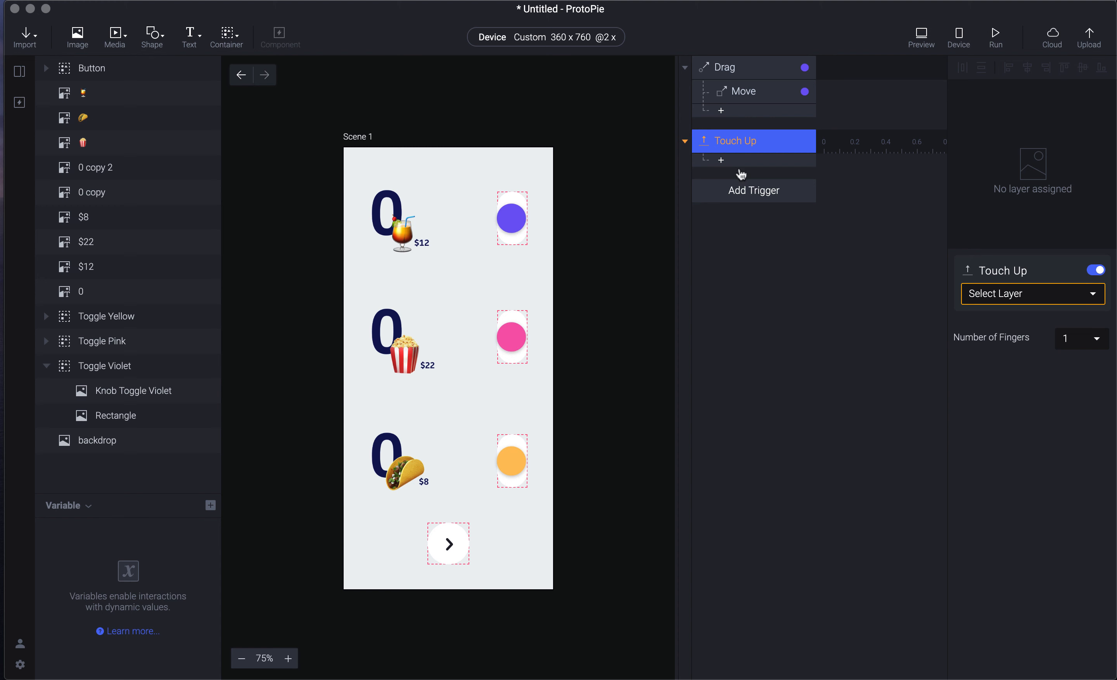
- Set the Touch Up trigger's layer to Knob Toggle Violet
{"action": "left_click", "coordinate": [1029, 294]}
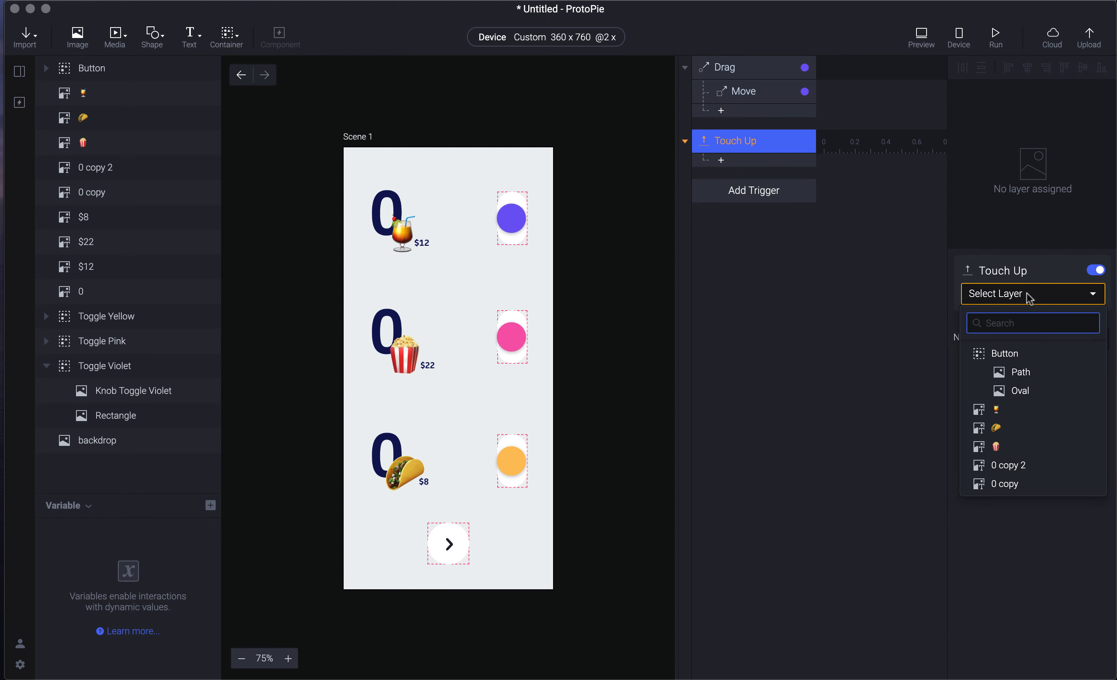
{"action": "scroll", "coordinate": [1022, 451], "scroll_direction": "down", "scroll_amount": 2}
{"action": "type", "text": "k"}
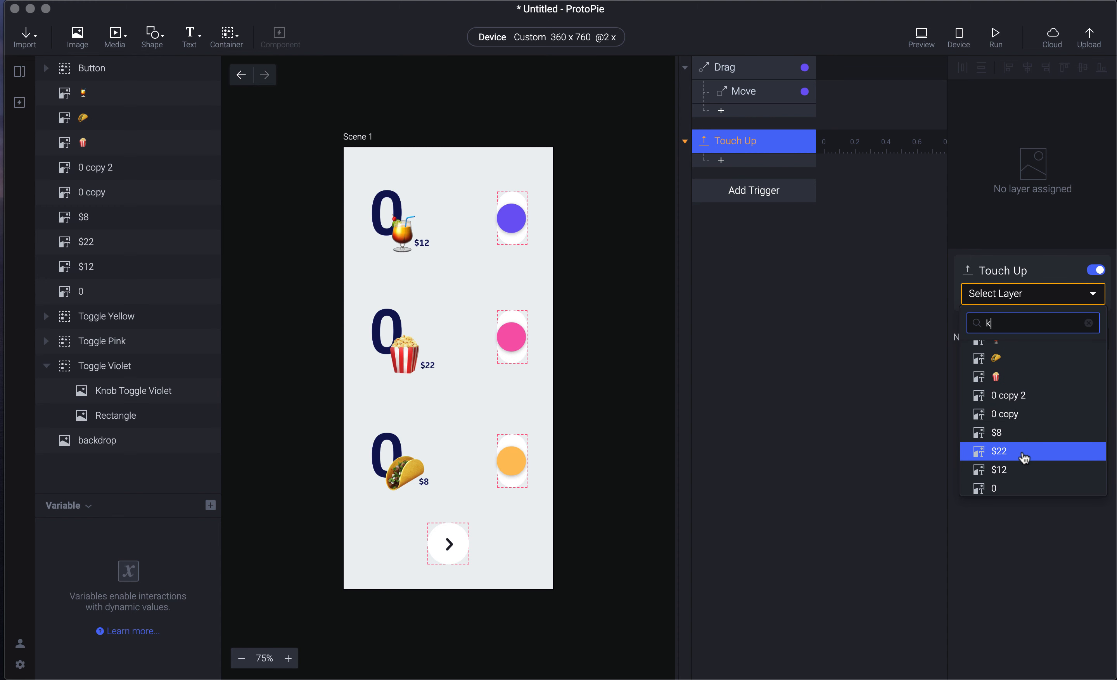
{"action": "type", "text": "no"}
{"action": "key", "text": "Down"}
{"action": "key", "text": "Down"}
{"action": "key", "text": "Down"}
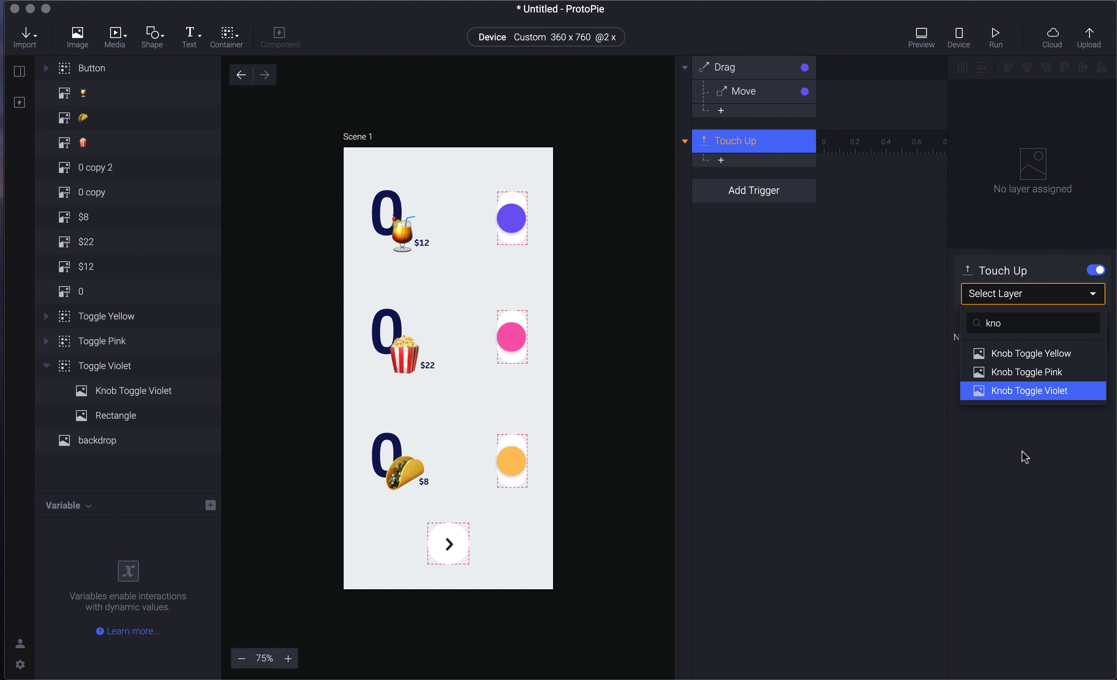
{"action": "key", "text": "Return"}
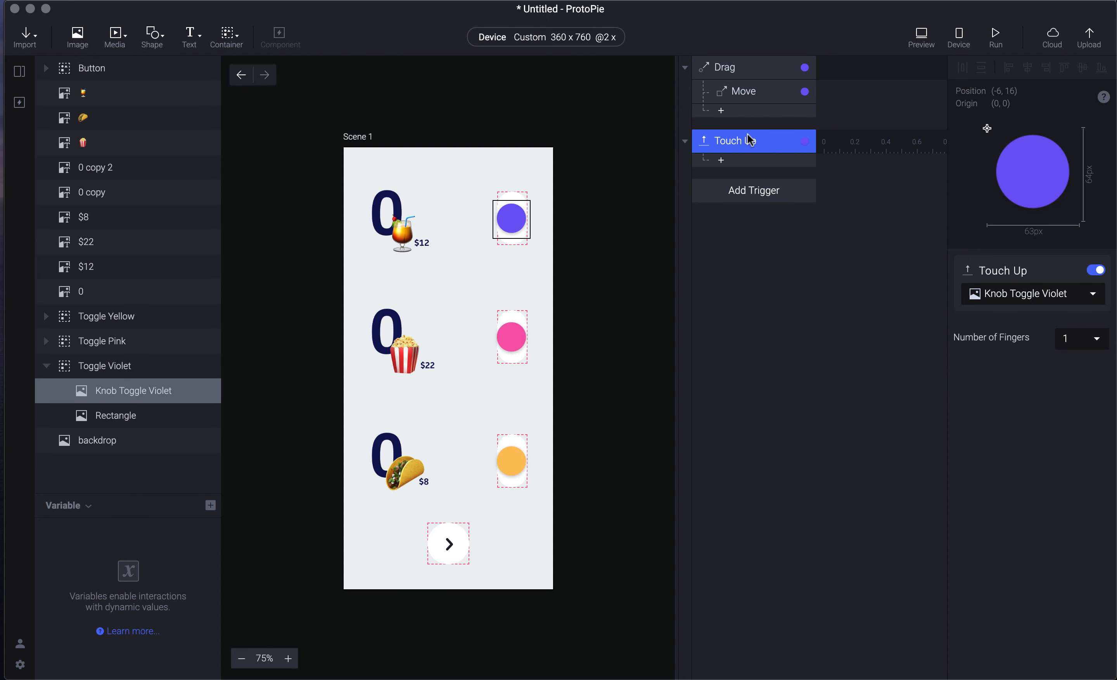
- Select the violet knob to check its current Y position
{"action": "left_click", "coordinate": [763, 162]}
{"action": "left_click", "coordinate": [761, 110]}
{"action": "left_click", "coordinate": [511, 217]}
{"action": "left_click", "coordinate": [1079, 307]}
- Give Touch Up a Move response returning the knob to Y 16, then preview the prototype
{"action": "left_click", "coordinate": [770, 146]}
{"action": "left_click", "coordinate": [764, 161]}
{"action": "left_click", "coordinate": [764, 192]}
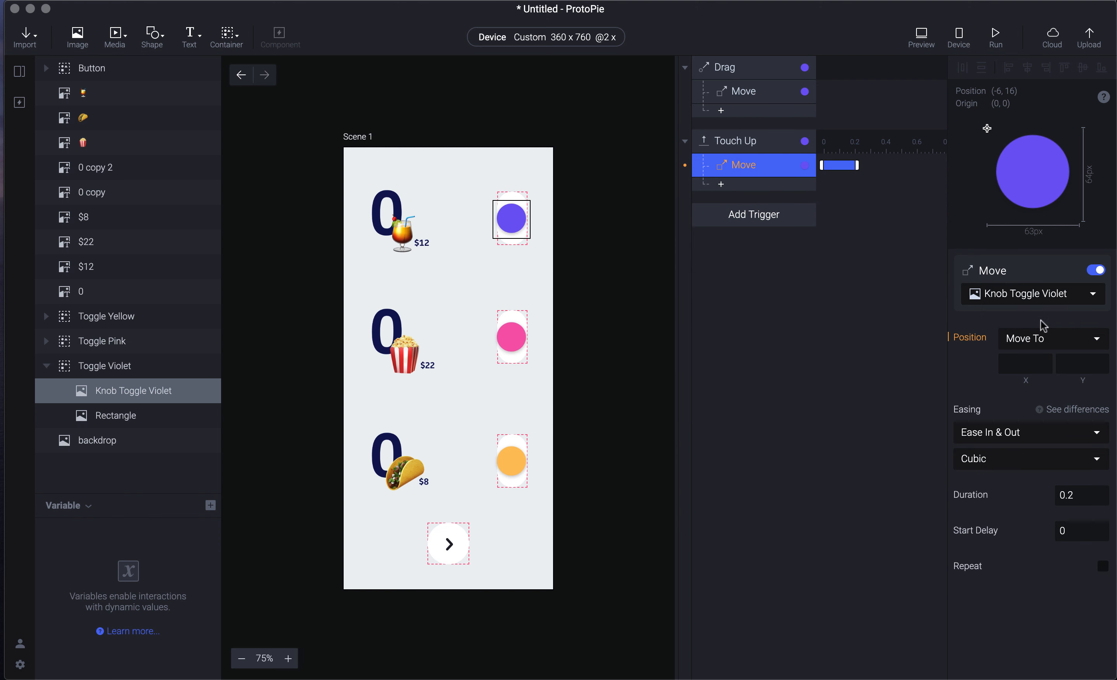
{"action": "left_click", "coordinate": [1070, 363]}
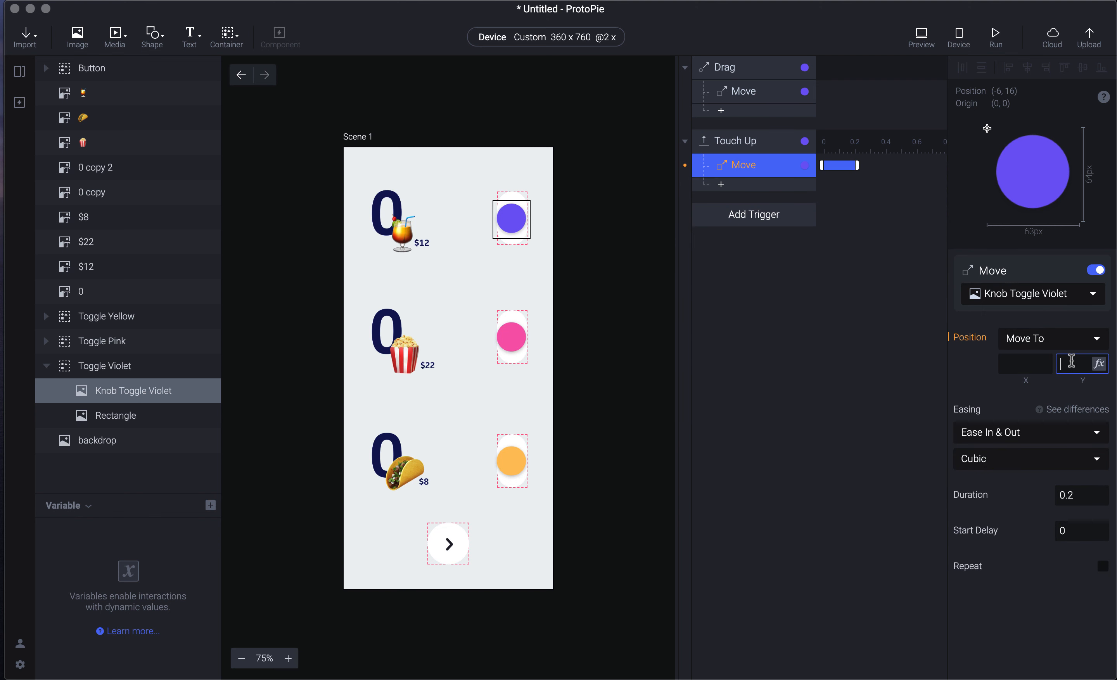
{"action": "left_click", "coordinate": [864, 313]}
{"action": "key", "text": "super+p"}
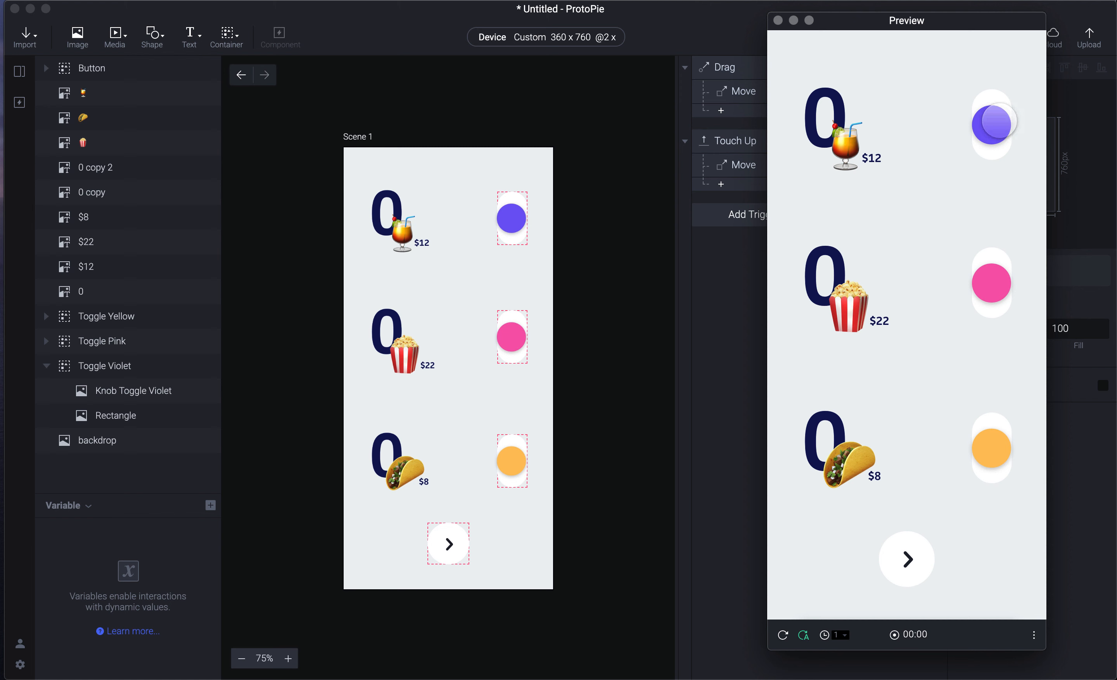
{"action": "left_click_drag", "start_coordinate": [995, 129], "coordinate": [994, 46]}
{"action": "left_click_drag", "start_coordinate": [995, 118], "coordinate": [988, 49]}
{"action": "left_click_drag", "start_coordinate": [985, 136], "coordinate": [985, 71]}
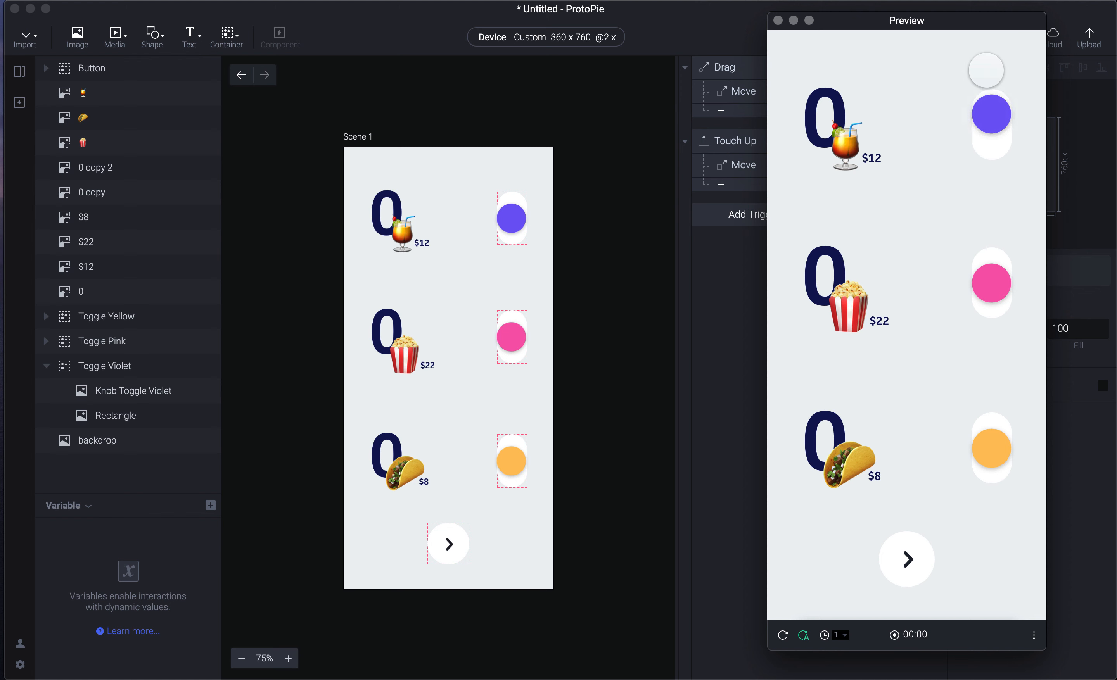
{"action": "left_click_drag", "start_coordinate": [988, 118], "coordinate": [990, 197]}
{"action": "left_click_drag", "start_coordinate": [996, 138], "coordinate": [998, 68]}
{"action": "left_click_drag", "start_coordinate": [997, 112], "coordinate": [993, 47]}
{"action": "left_click_drag", "start_coordinate": [990, 118], "coordinate": [992, 214]}
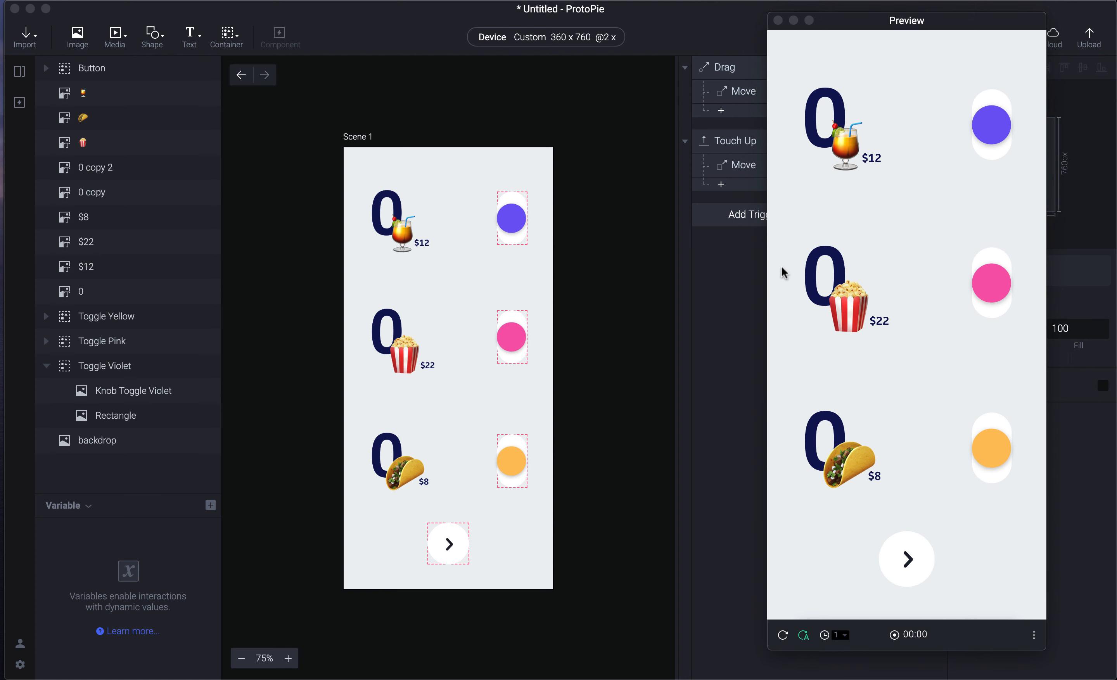
- Add a new variable for all scenes and name it totalCount
{"action": "left_click", "coordinate": [146, 520]}
{"action": "left_click", "coordinate": [210, 506]}
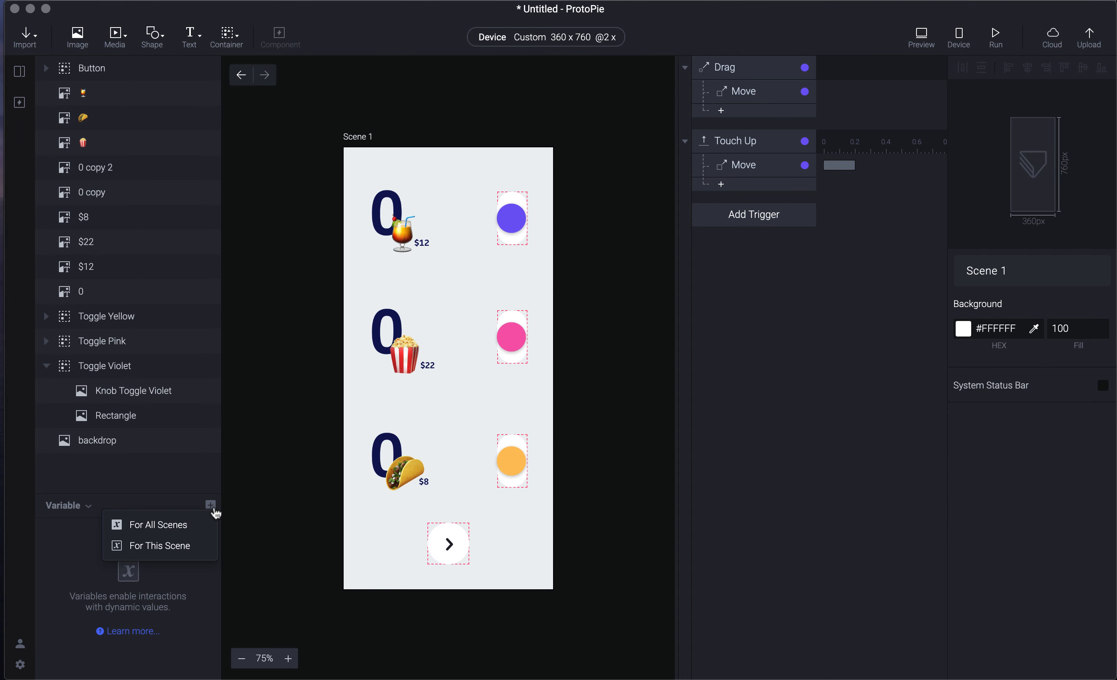
{"action": "left_click", "coordinate": [178, 526]}
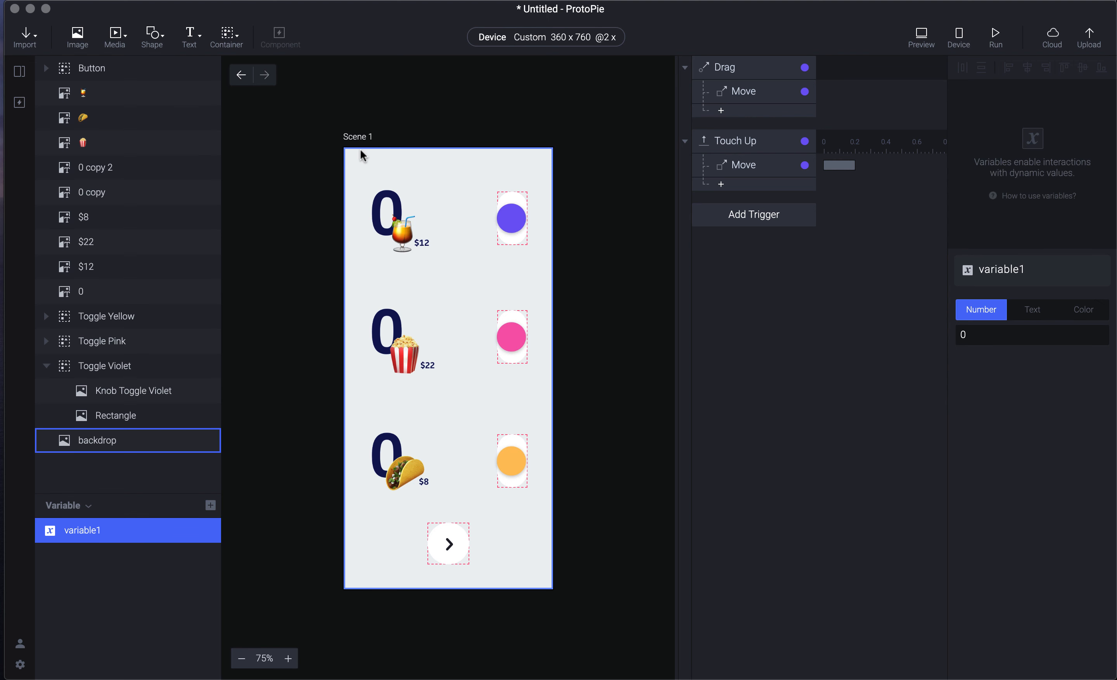
{"action": "double_click", "coordinate": [86, 534]}
{"action": "type", "text": "totalCount"}
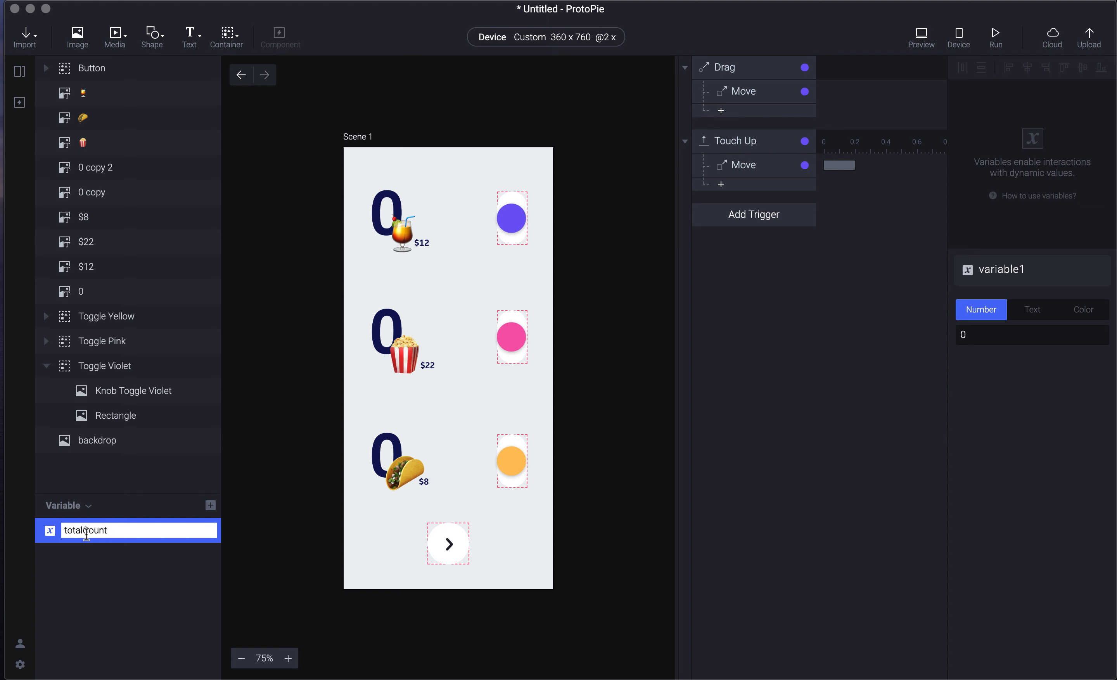
{"action": "key", "text": "Return"}
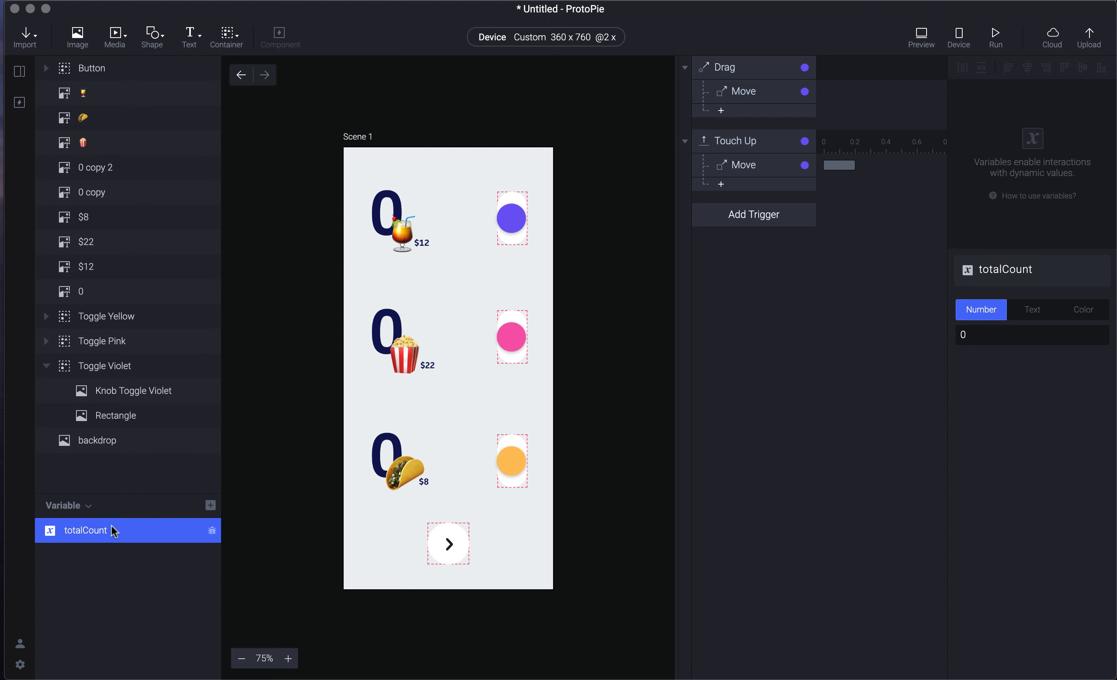
- Browse the components and scenes panels, return to layers, and open the preview
{"action": "left_click", "coordinate": [20, 102]}
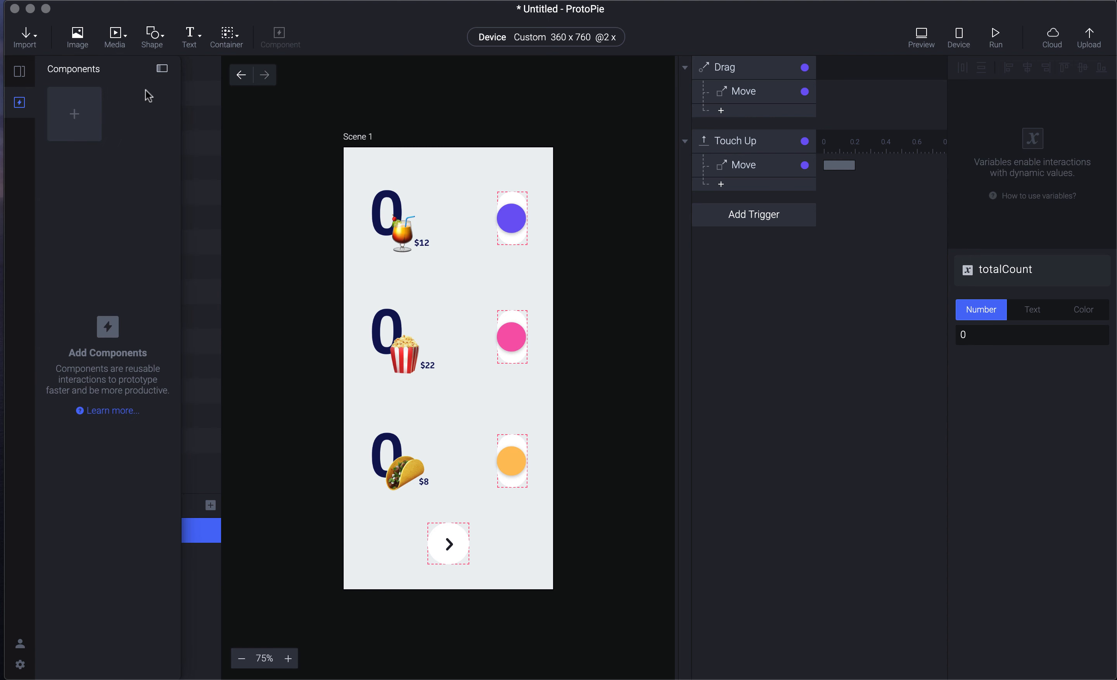
{"action": "left_click", "coordinate": [20, 71]}
{"action": "left_click", "coordinate": [291, 172]}
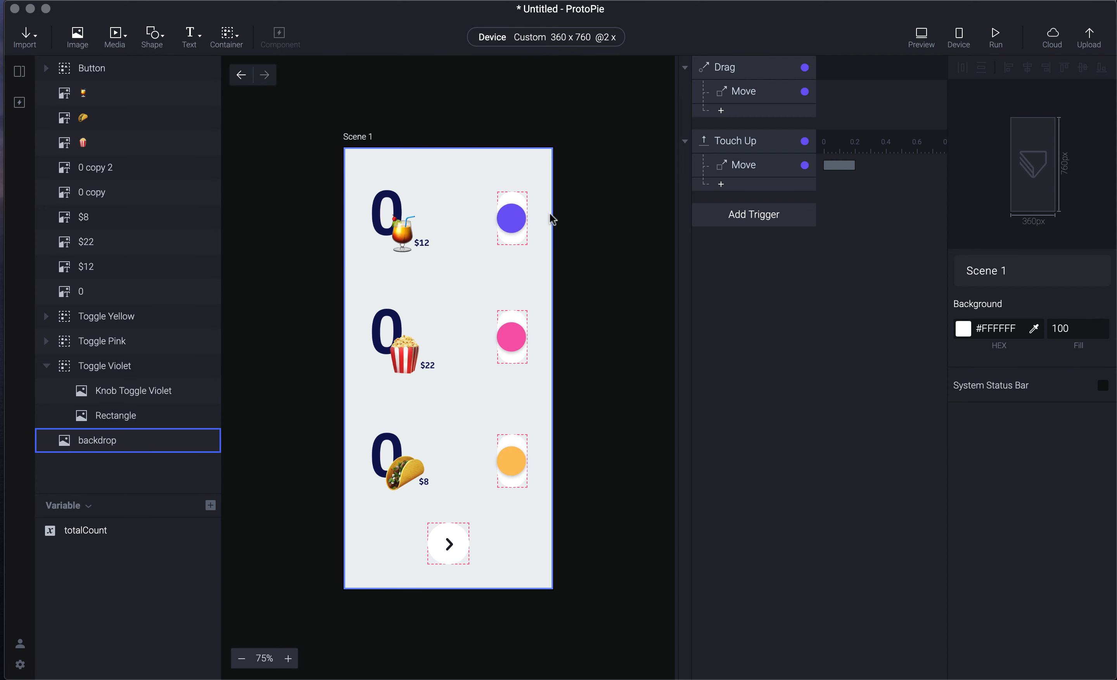
{"action": "key", "text": "super+p"}
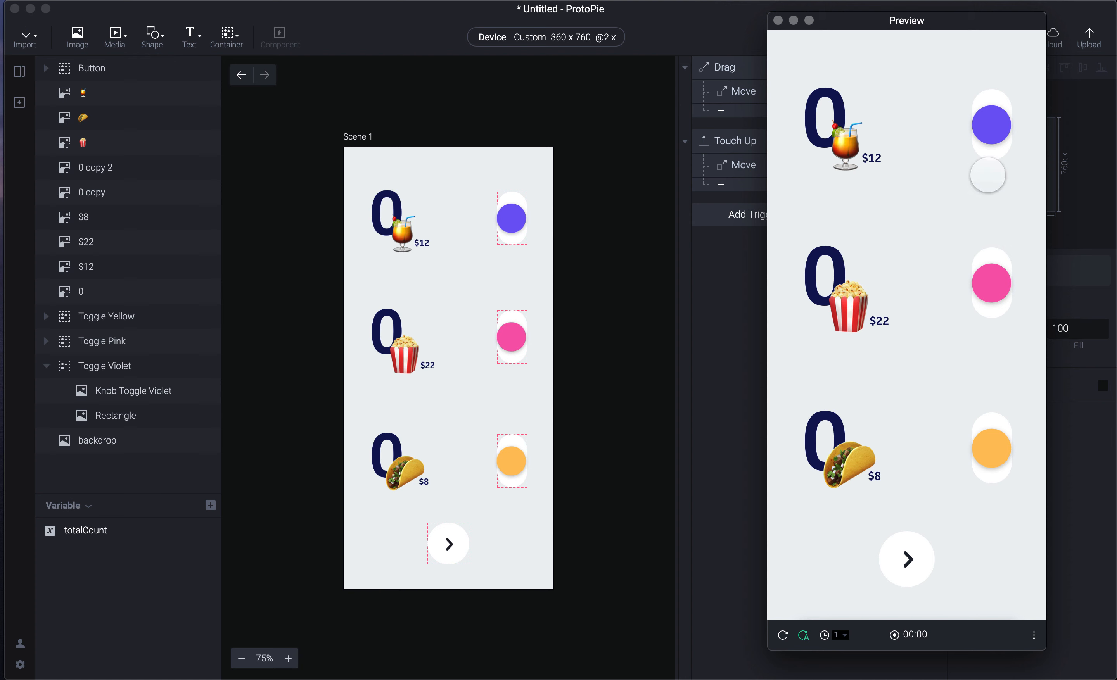
- Add a Condition under Touch Up comparing Knob Toggle Violet's Y with a less-than operator
{"action": "left_click", "coordinate": [717, 249]}
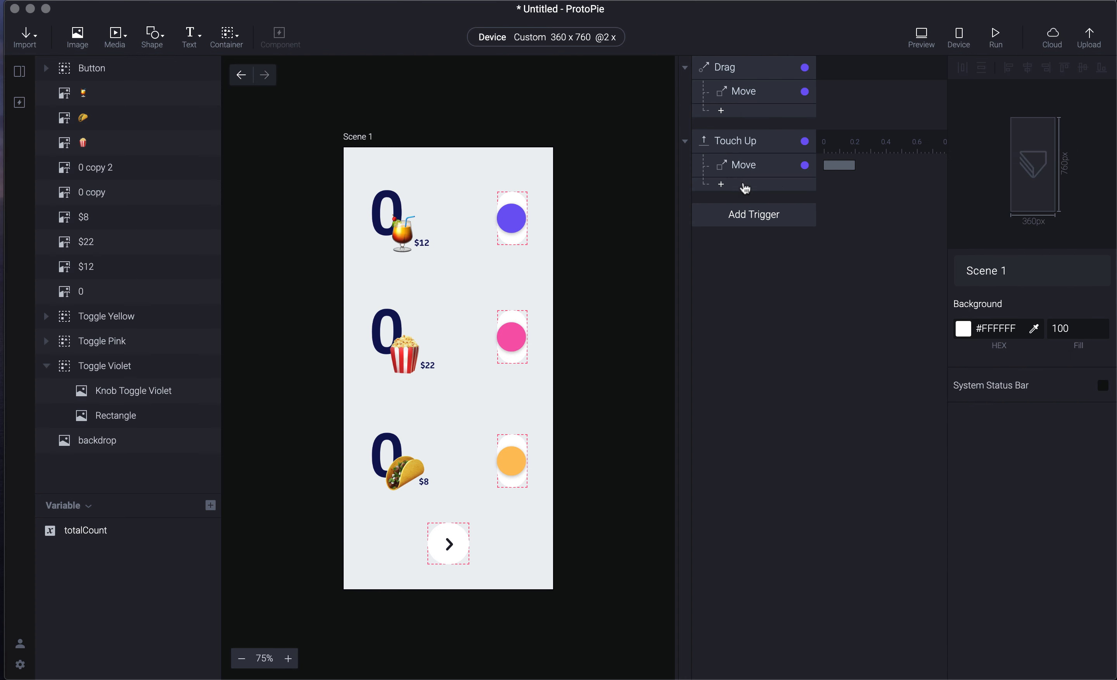
{"action": "left_click", "coordinate": [745, 187]}
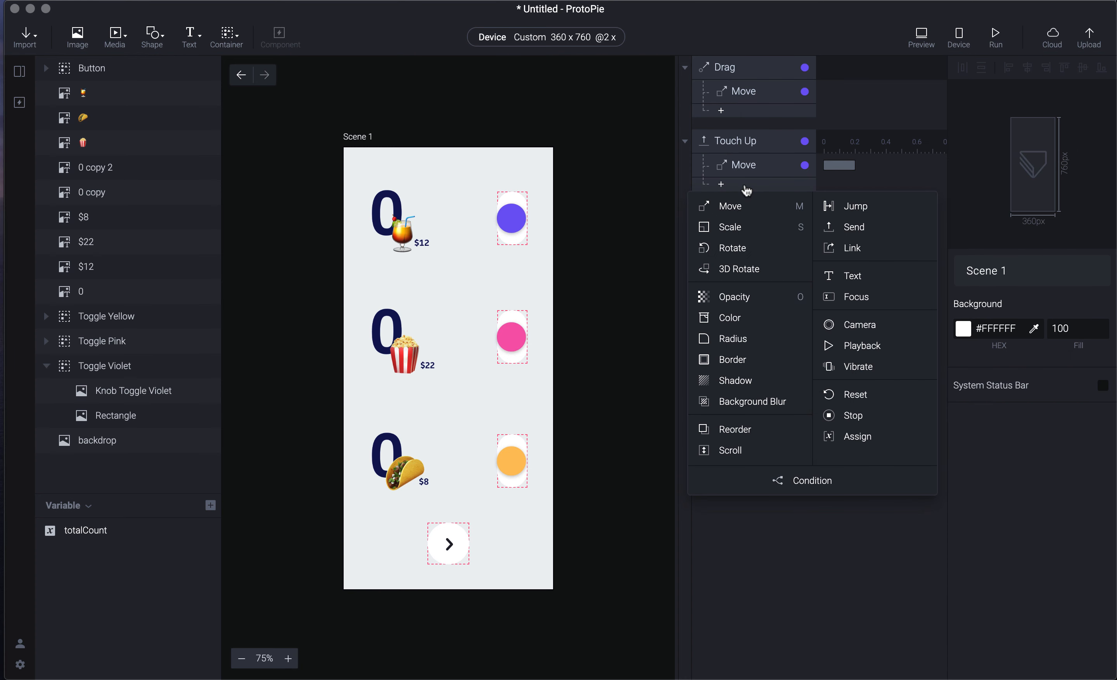
{"action": "left_click", "coordinate": [804, 485]}
{"action": "left_click", "coordinate": [757, 141]}
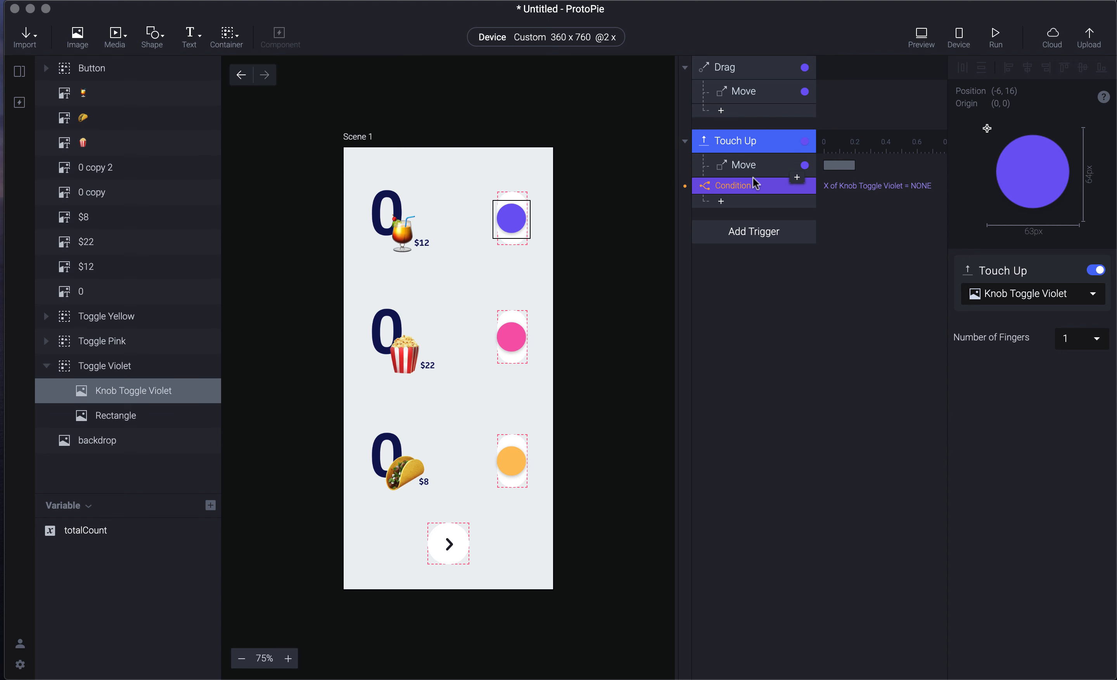
{"action": "left_click", "coordinate": [767, 185]}
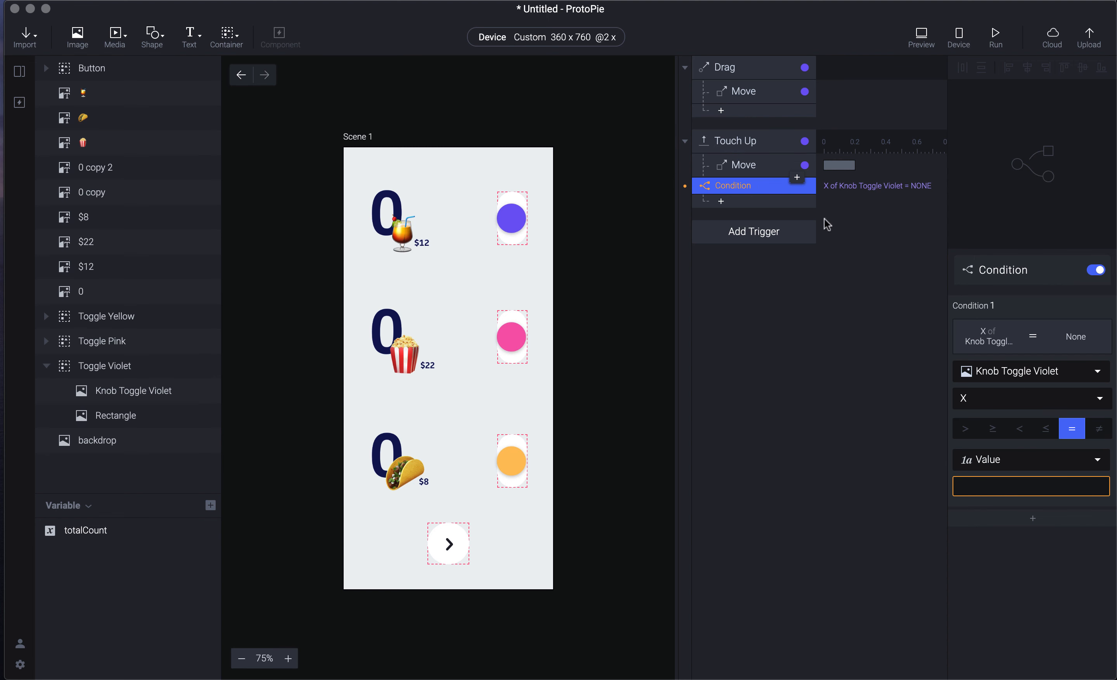
{"action": "left_click", "coordinate": [1012, 403]}
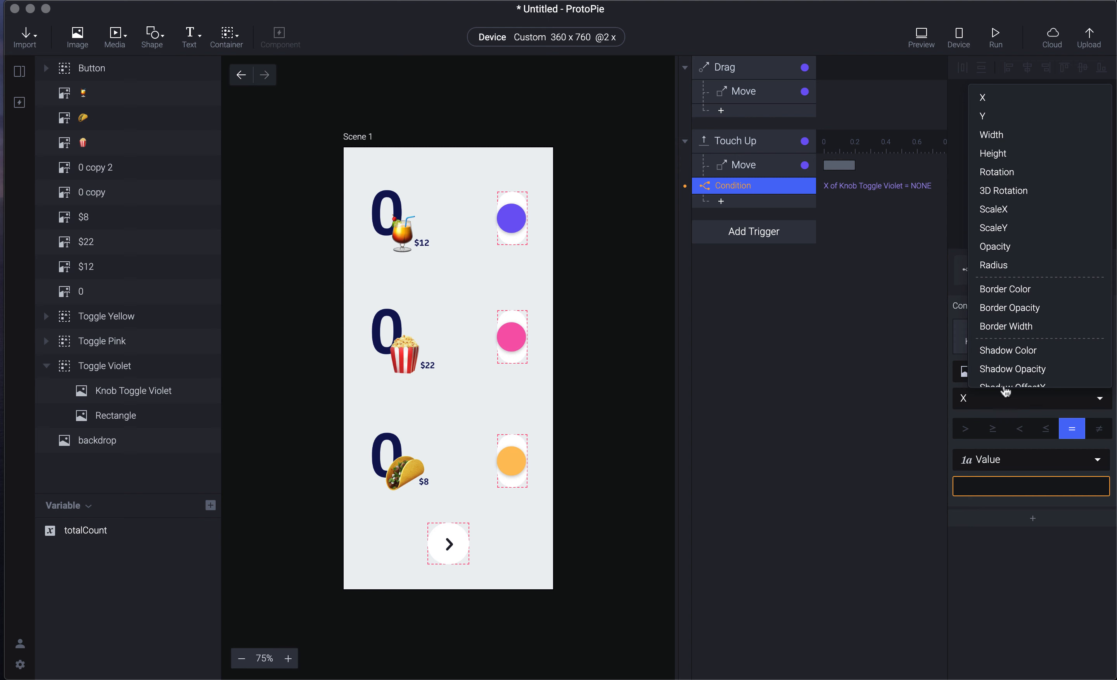
{"action": "left_click", "coordinate": [1015, 115]}
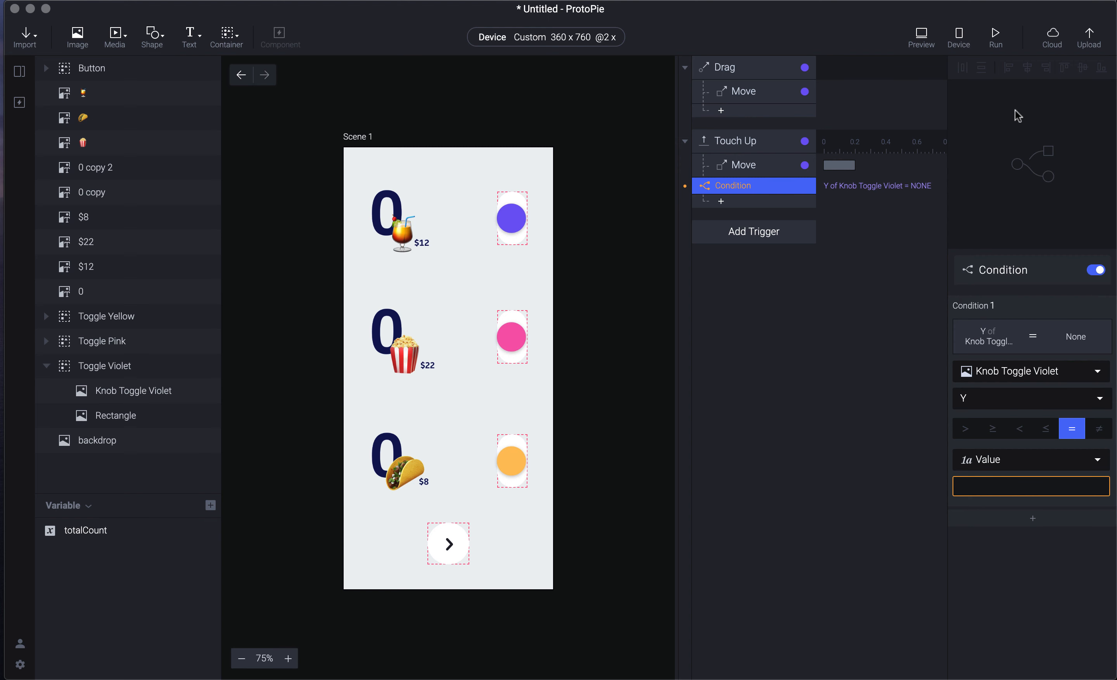
{"action": "left_click", "coordinate": [1018, 430]}
- Enter 16 as the condition's comparison value
{"action": "left_click", "coordinate": [682, 320]}
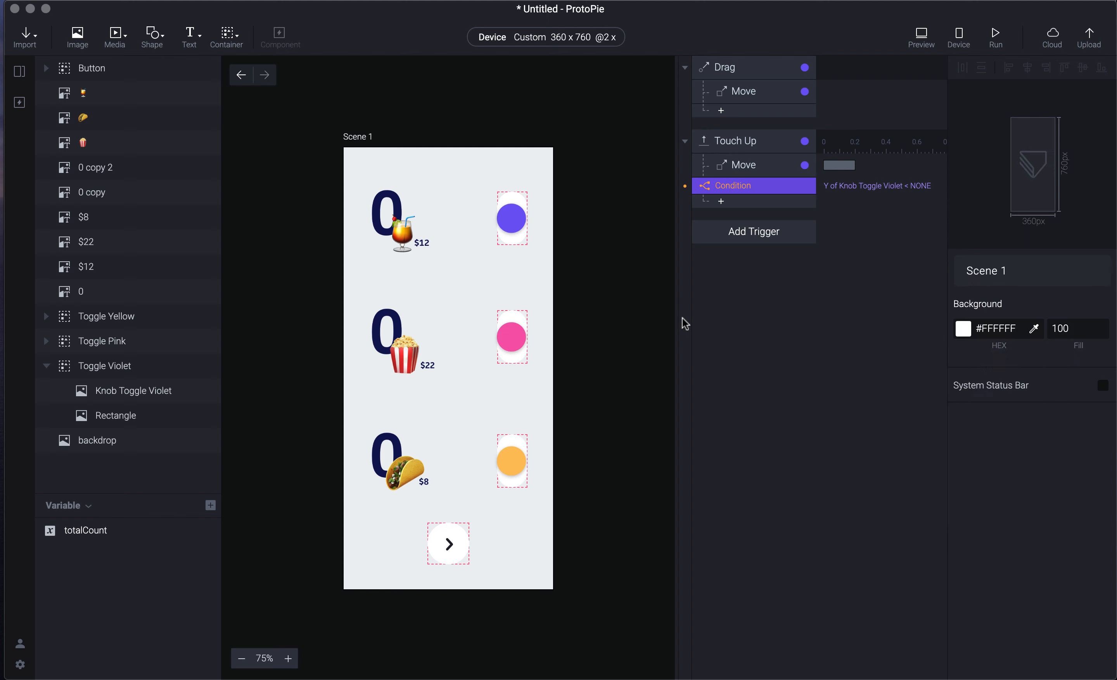
{"action": "left_click", "coordinate": [510, 219]}
{"action": "double_click", "coordinate": [512, 220]}
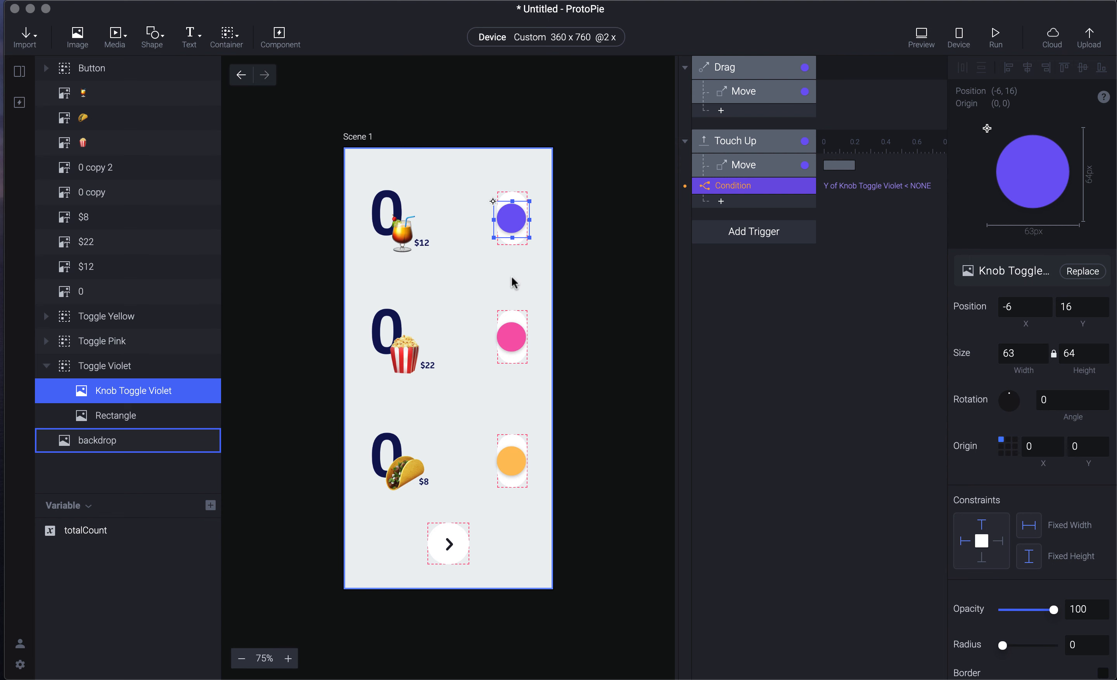
{"action": "left_click", "coordinate": [761, 191]}
{"action": "left_click", "coordinate": [995, 482]}
{"action": "type", "text": "16"}
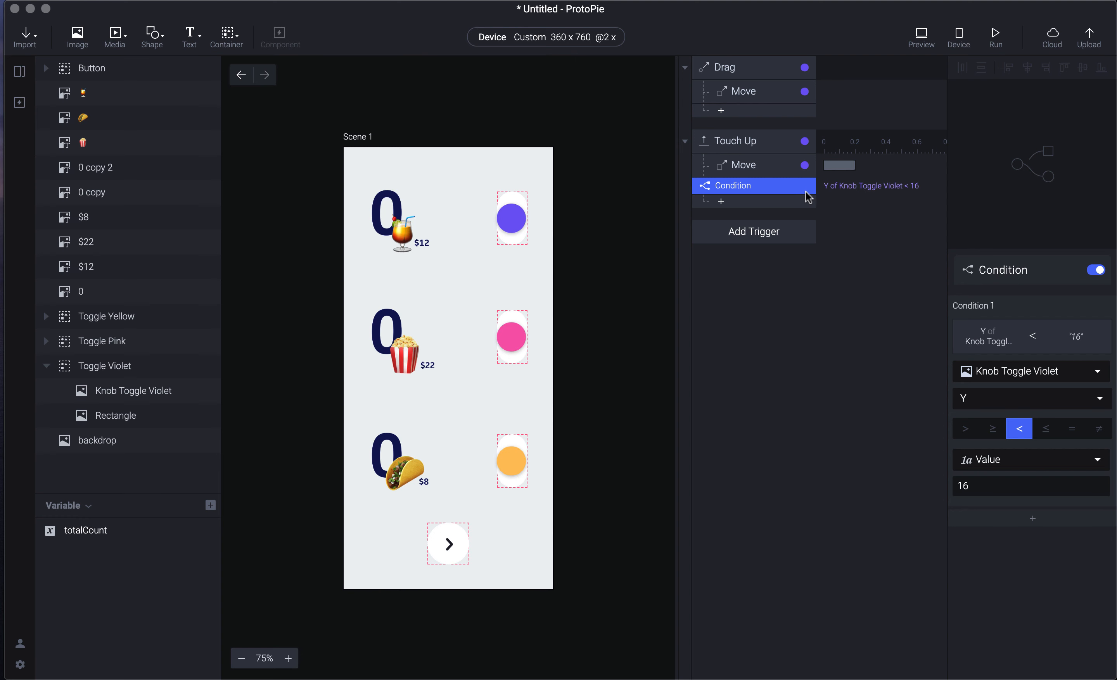
{"action": "left_click", "coordinate": [806, 202]}
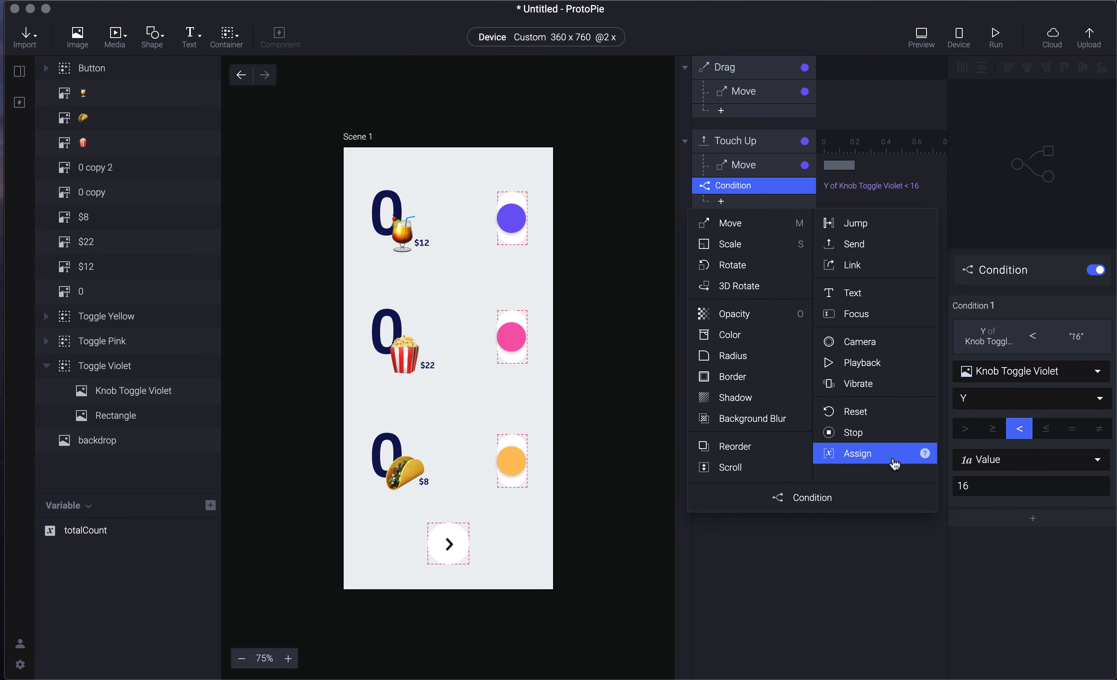
- Add an Assign response under the condition setting totalCount to totalCount - 12
{"action": "left_click", "coordinate": [857, 454]}
{"action": "left_click", "coordinate": [1008, 296]}
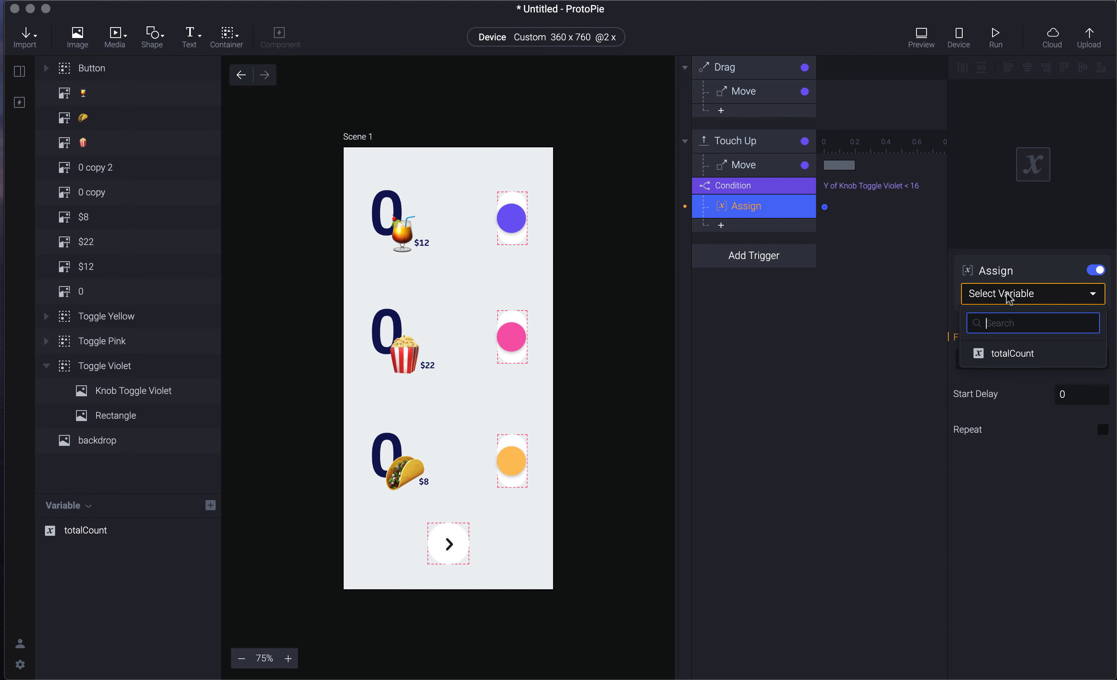
{"action": "left_click", "coordinate": [1020, 354]}
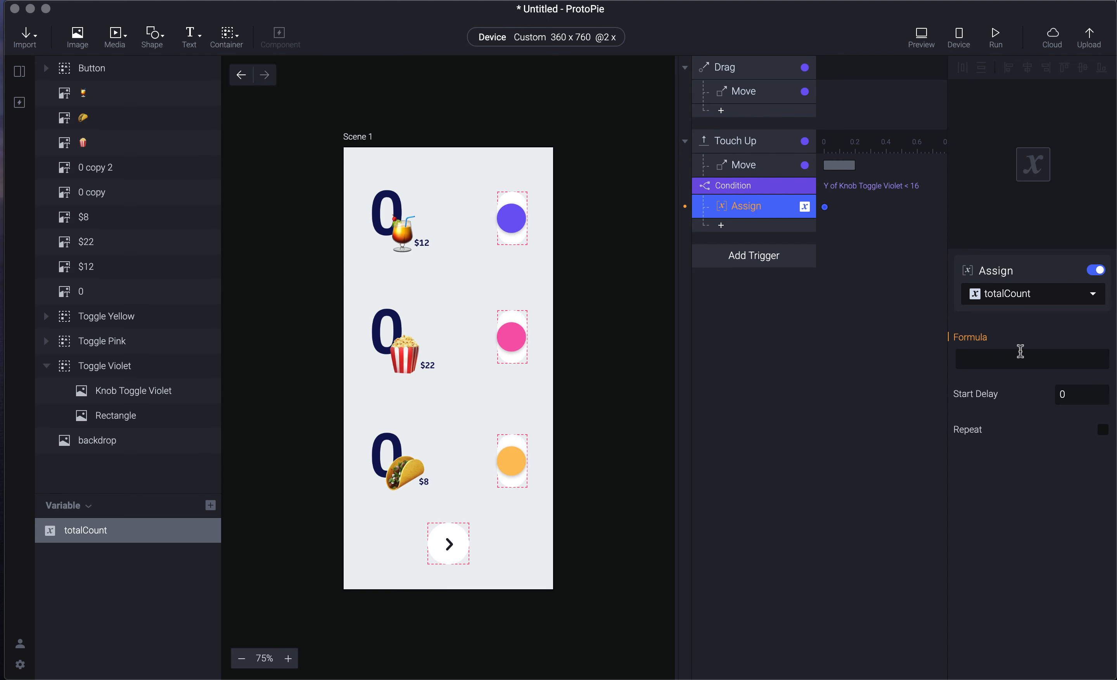
{"action": "left_click", "coordinate": [1020, 360]}
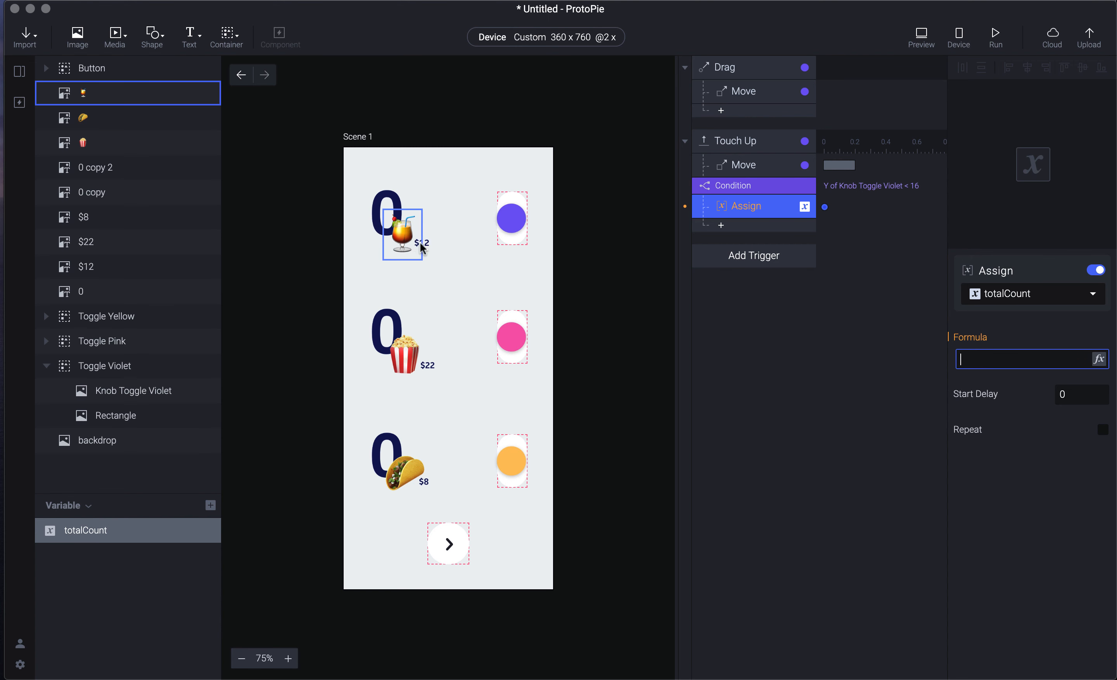
{"action": "left_click", "coordinate": [1100, 361]}
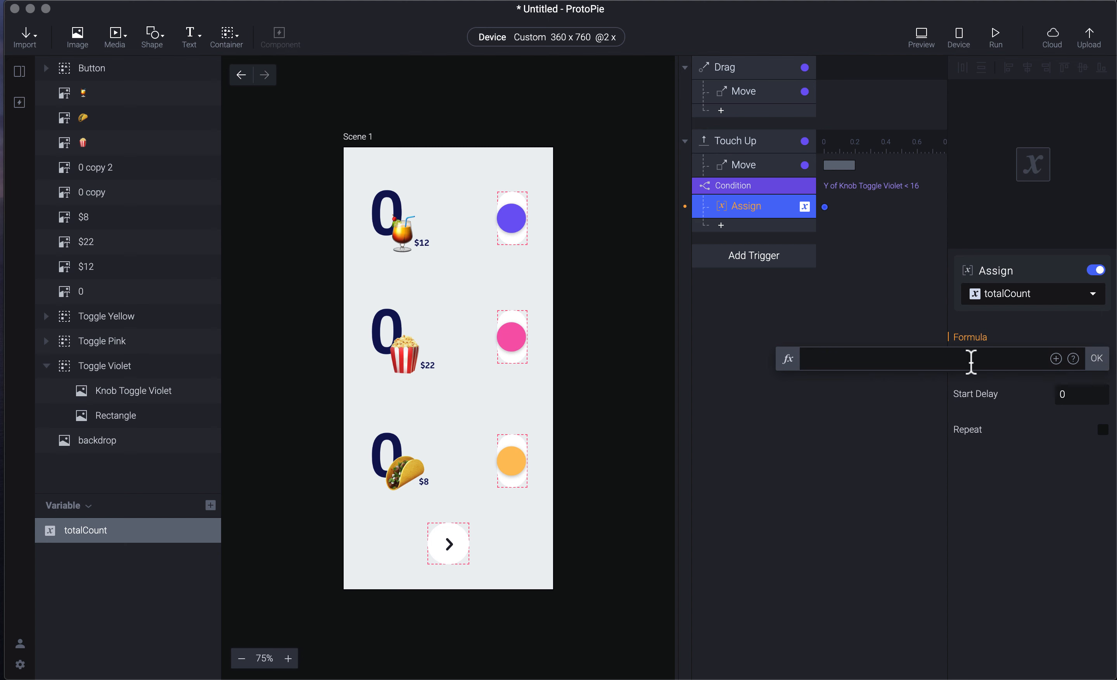
{"action": "type", "text": "tota"}
{"action": "key", "text": "Down"}
{"action": "key", "text": "Return"}
{"action": "type", "text": "- 12"}
{"action": "left_click", "coordinate": [1097, 363]}
- Preview the prototype and drag the violet knob to test the condition
{"action": "key", "text": "super+p"}
{"action": "left_click_drag", "start_coordinate": [1000, 125], "coordinate": [1010, 90]}
{"action": "left_click", "coordinate": [665, 421]}
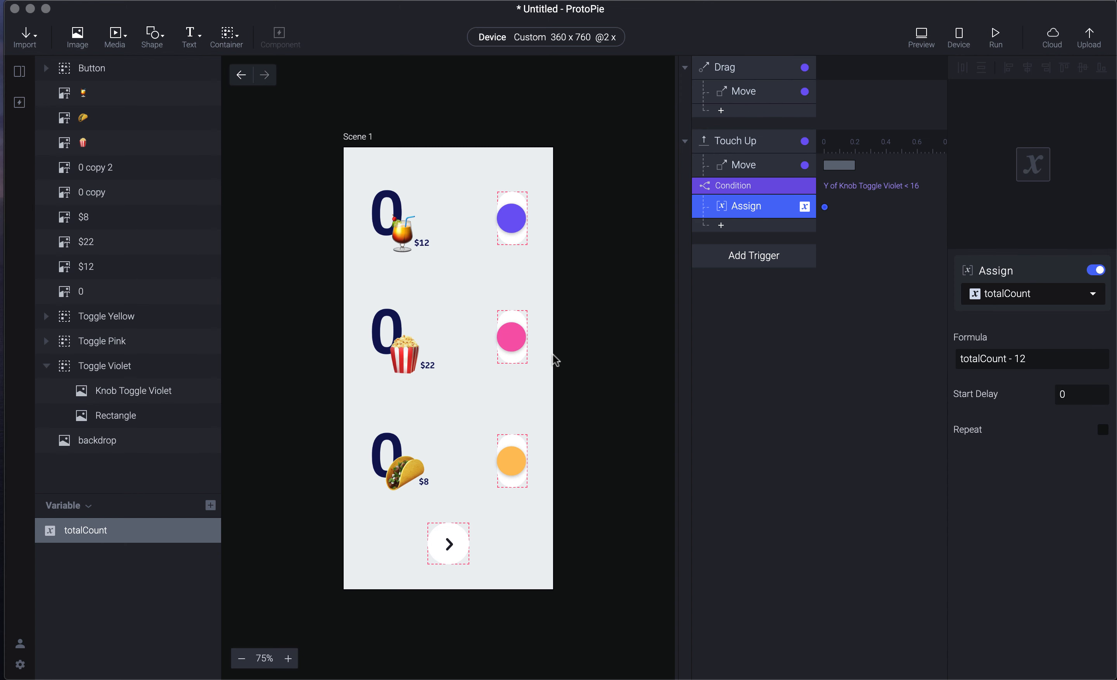
{"action": "left_click", "coordinate": [640, 304]}
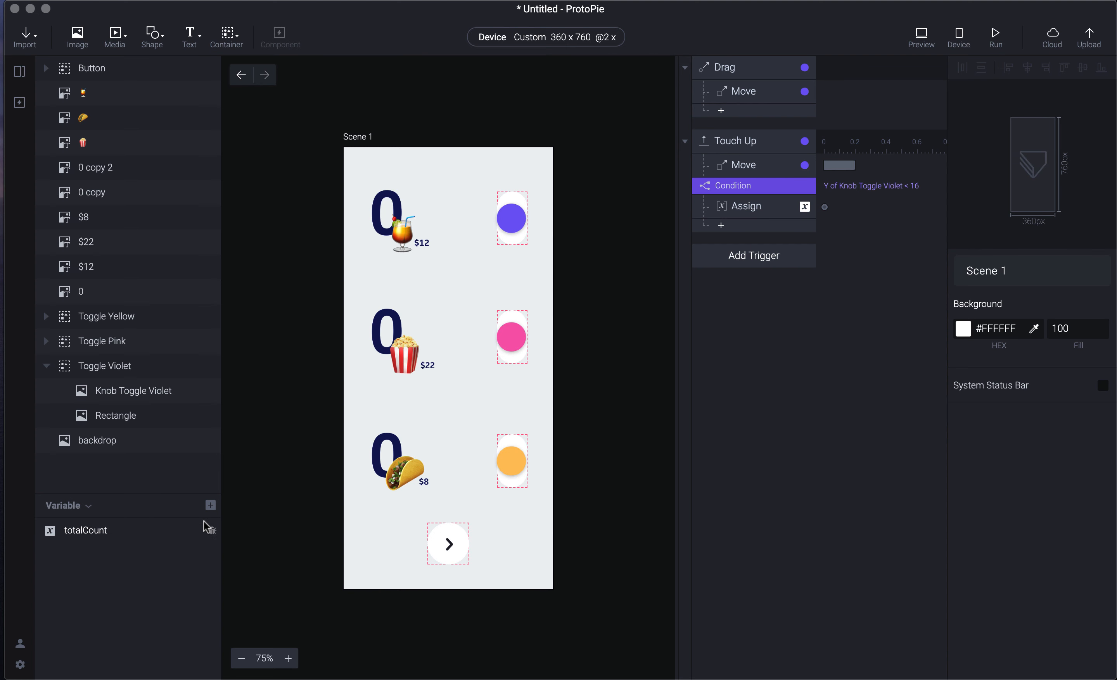
- Show totalCount's live debug value and watch it while dragging the violet knob in preview
{"action": "left_click", "coordinate": [213, 533]}
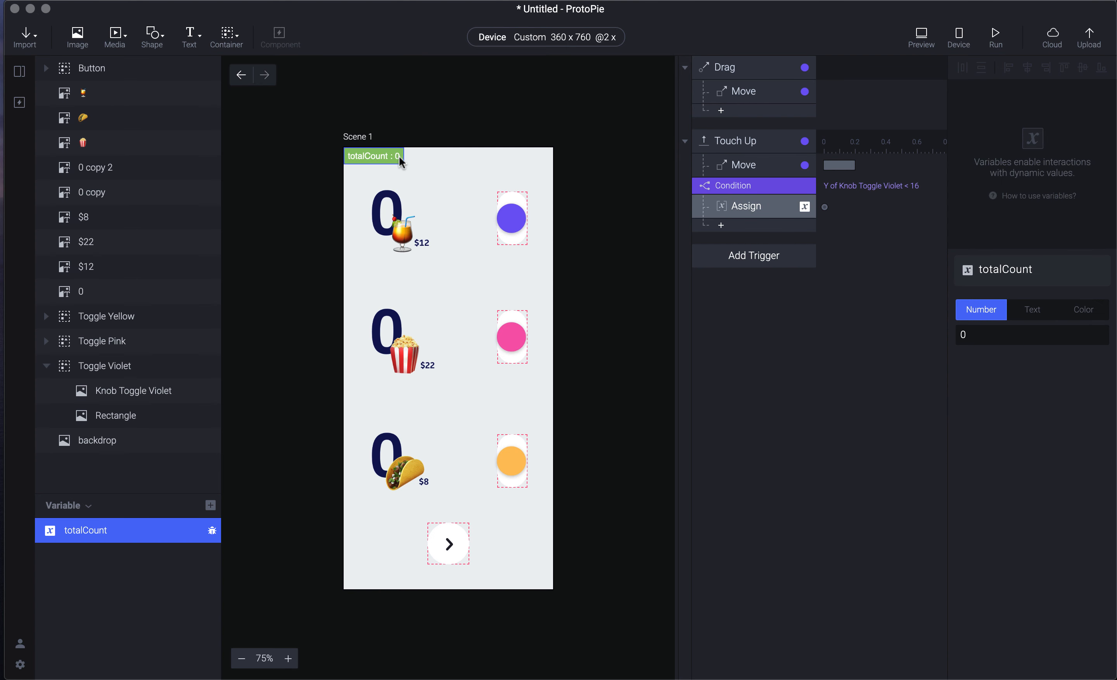
{"action": "key", "text": "super+p"}
{"action": "left_click_drag", "start_coordinate": [988, 125], "coordinate": [991, 173]}
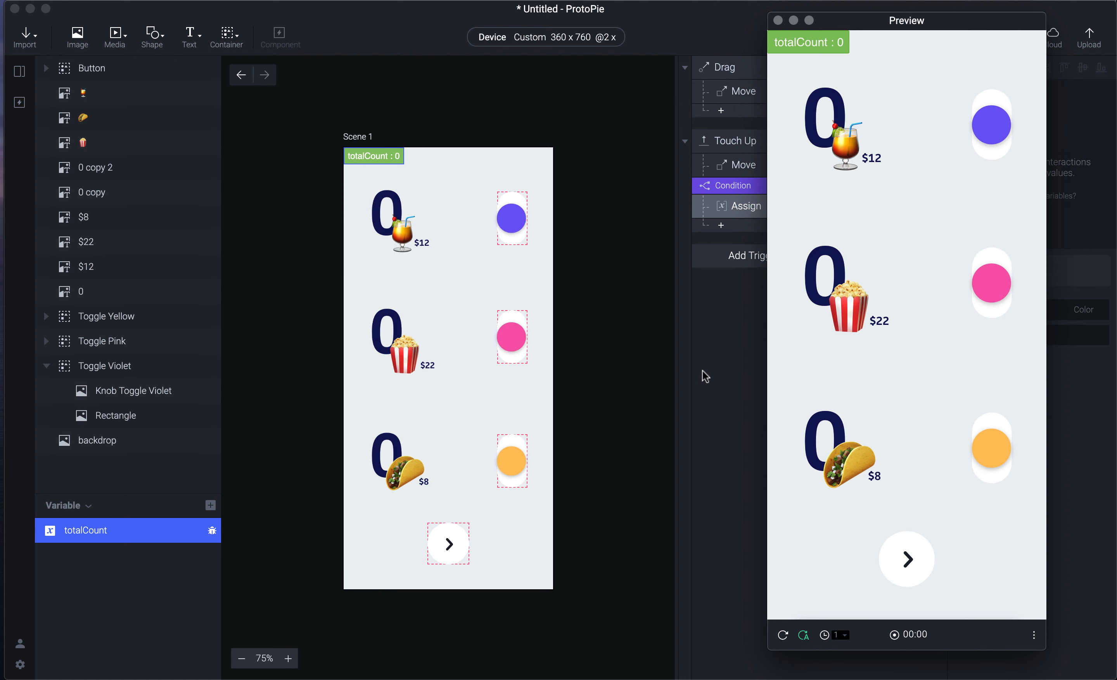
{"action": "left_click", "coordinate": [705, 375]}
- Switch the condition to Y greater than 16 and test the decrease in preview
{"action": "left_click", "coordinate": [757, 210]}
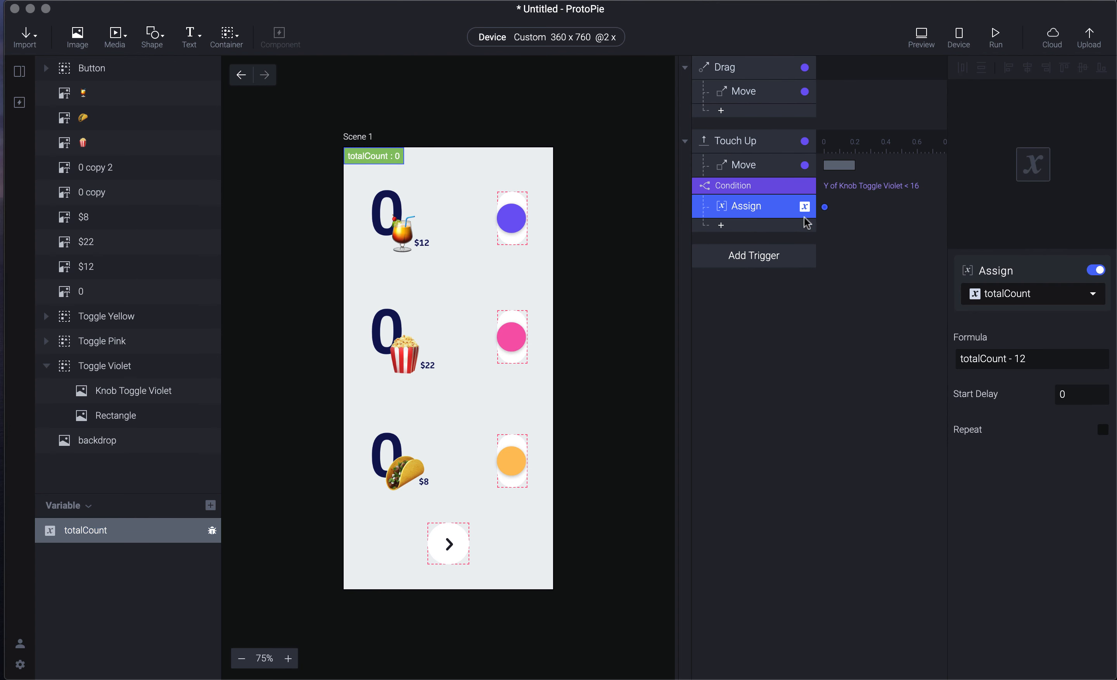
{"action": "double_click", "coordinate": [995, 358]}
{"action": "left_click", "coordinate": [887, 343]}
{"action": "left_click", "coordinate": [767, 186]}
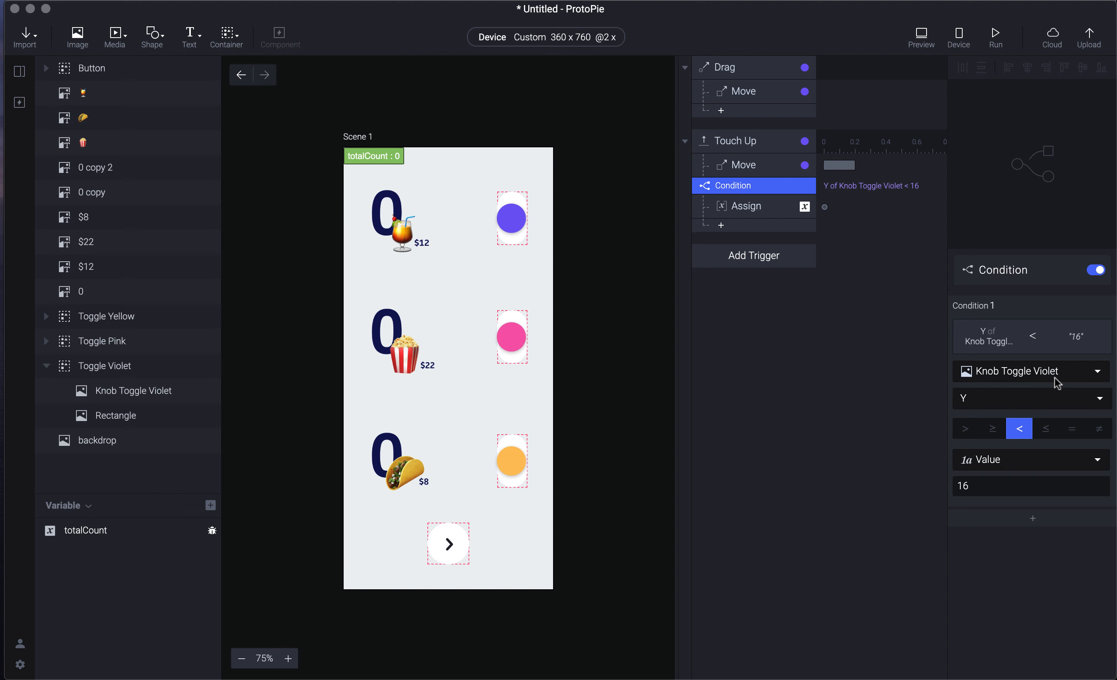
{"action": "left_click", "coordinate": [967, 432]}
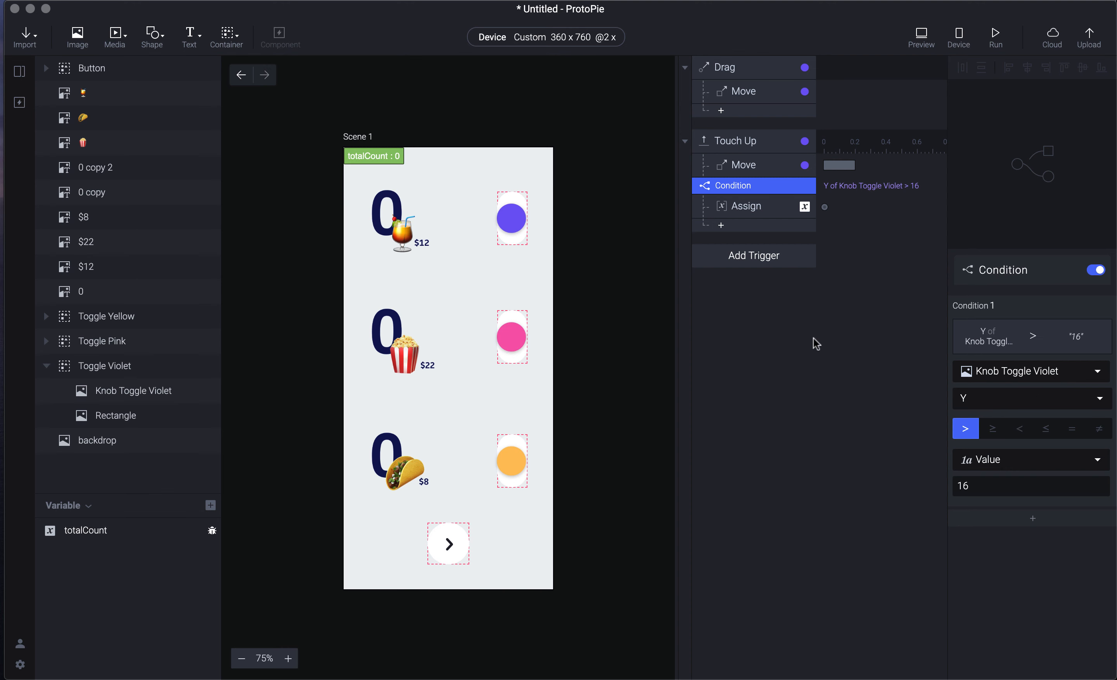
{"action": "key", "text": "super+p"}
{"action": "left_click_drag", "start_coordinate": [998, 128], "coordinate": [993, 168]}
- Duplicate the condition, set the copy to Y less than 16, and change its formula to totalCount + 12
{"action": "left_click", "coordinate": [709, 312]}
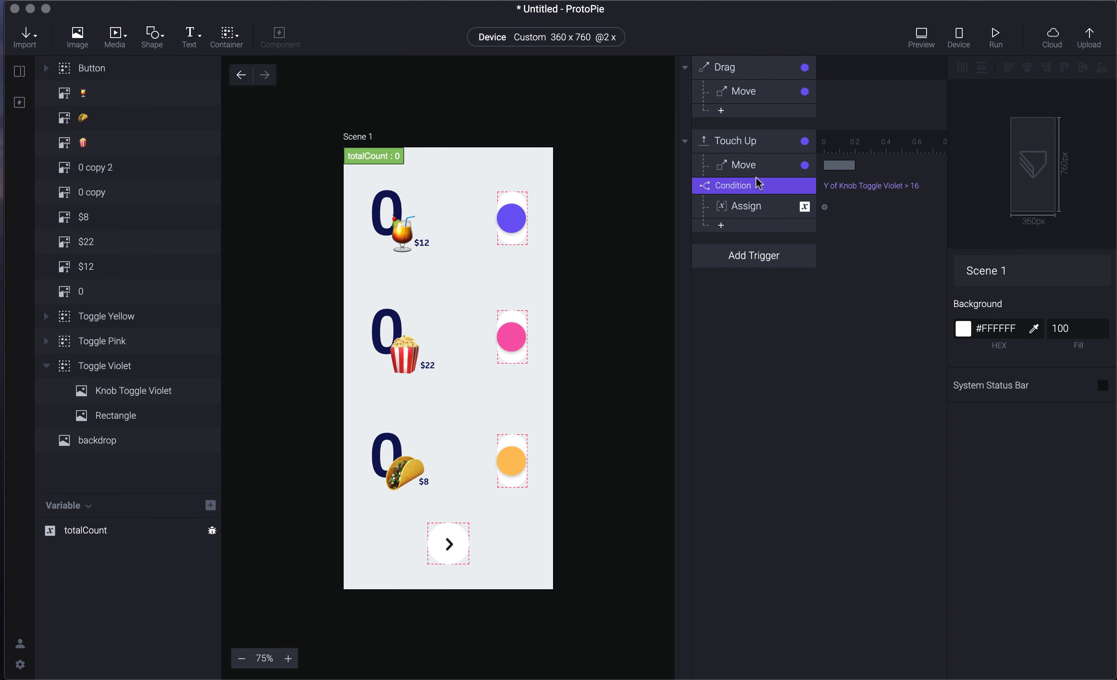
{"action": "left_click", "coordinate": [756, 192]}
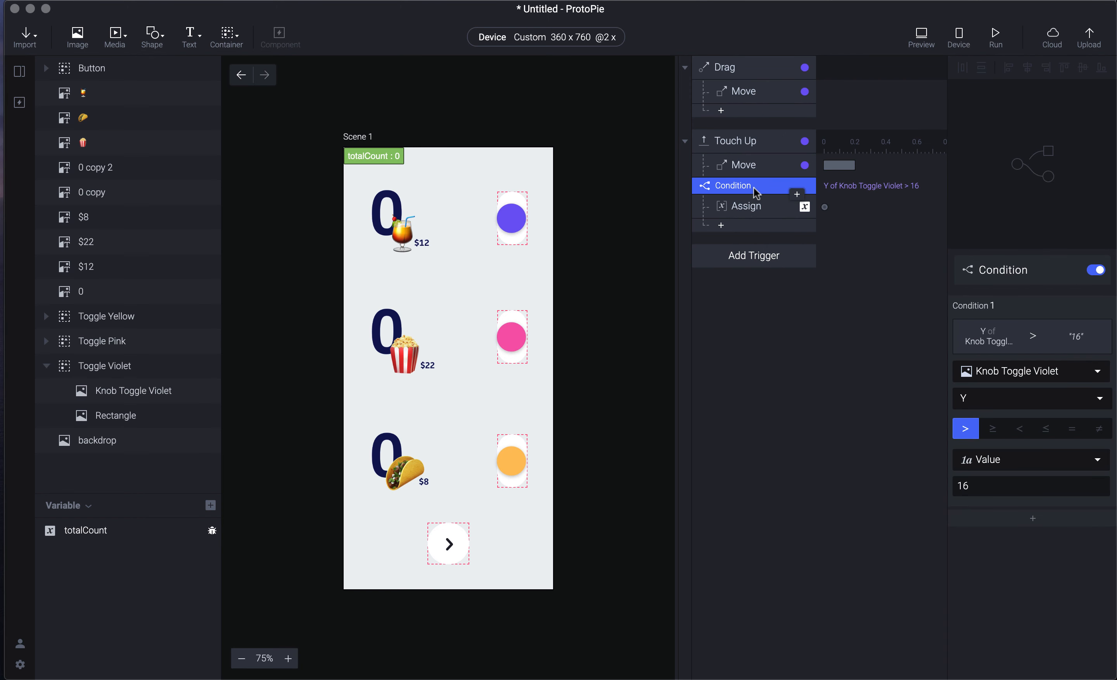
{"action": "key", "text": "super+d"}
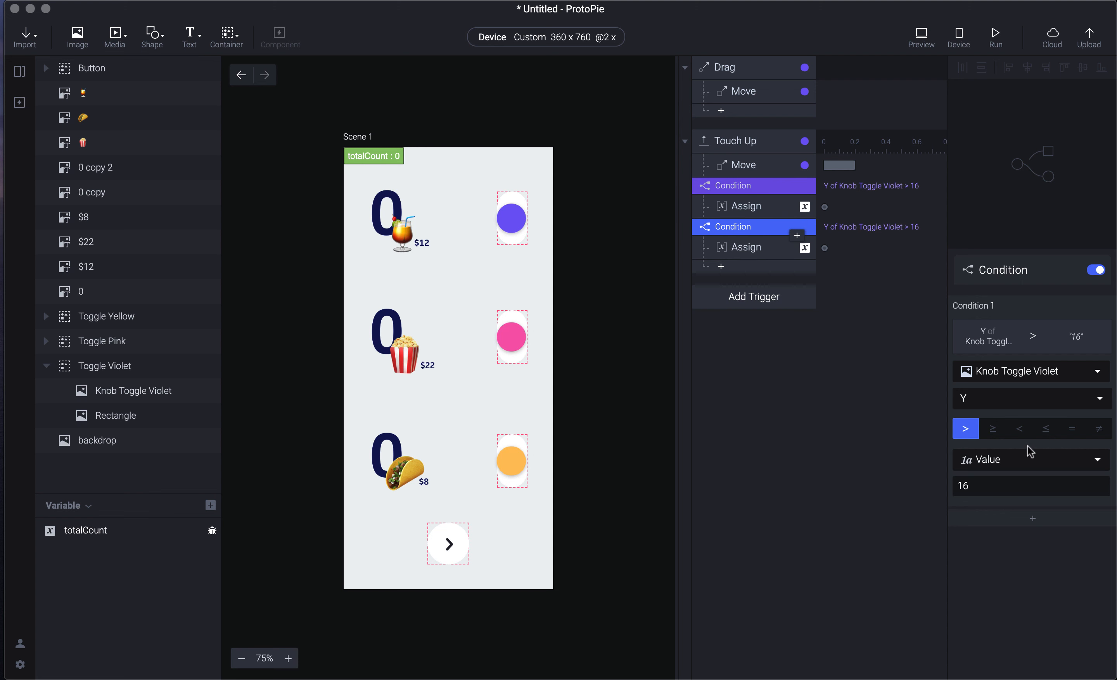
{"action": "left_click", "coordinate": [1018, 429]}
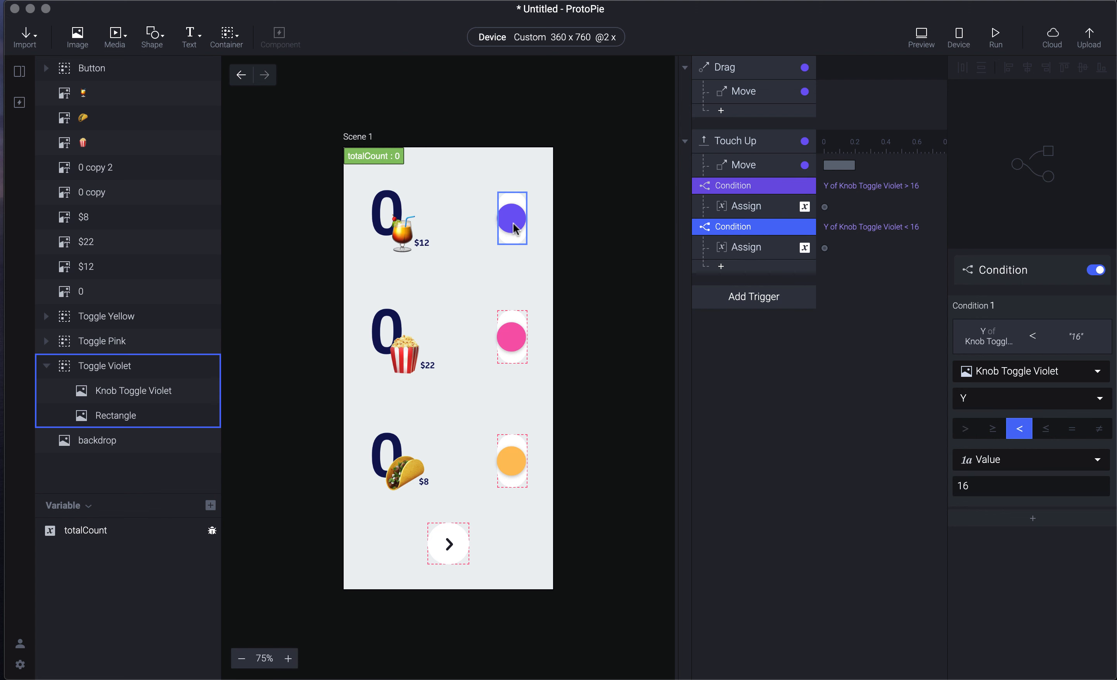
{"action": "left_click", "coordinate": [760, 249]}
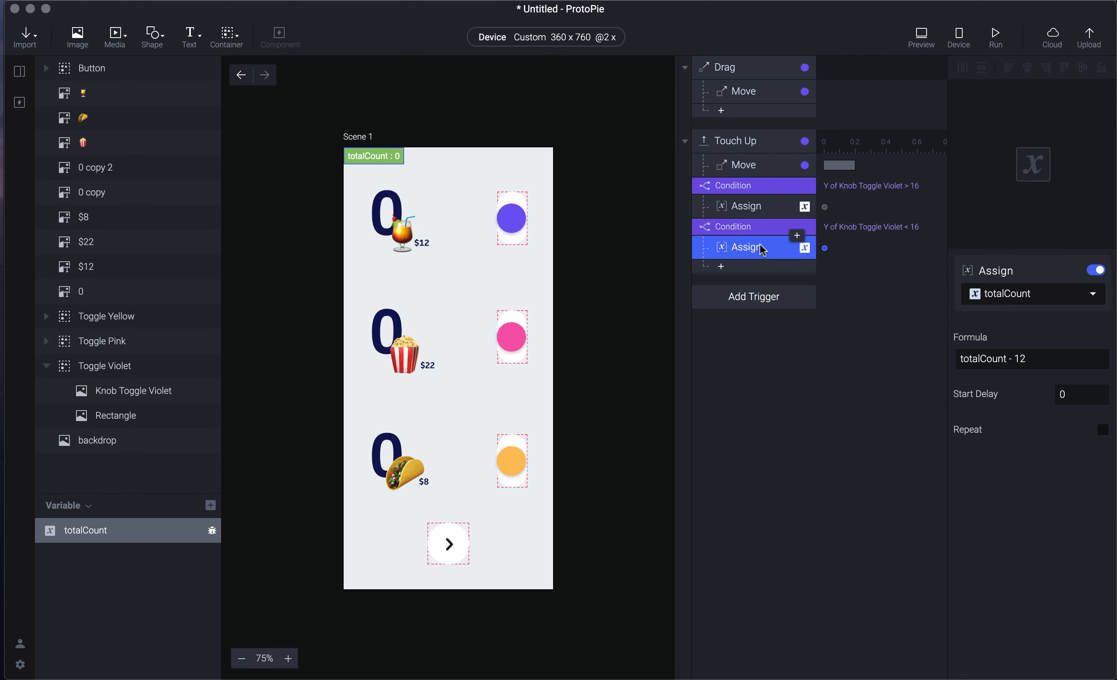
{"action": "left_click", "coordinate": [1013, 359]}
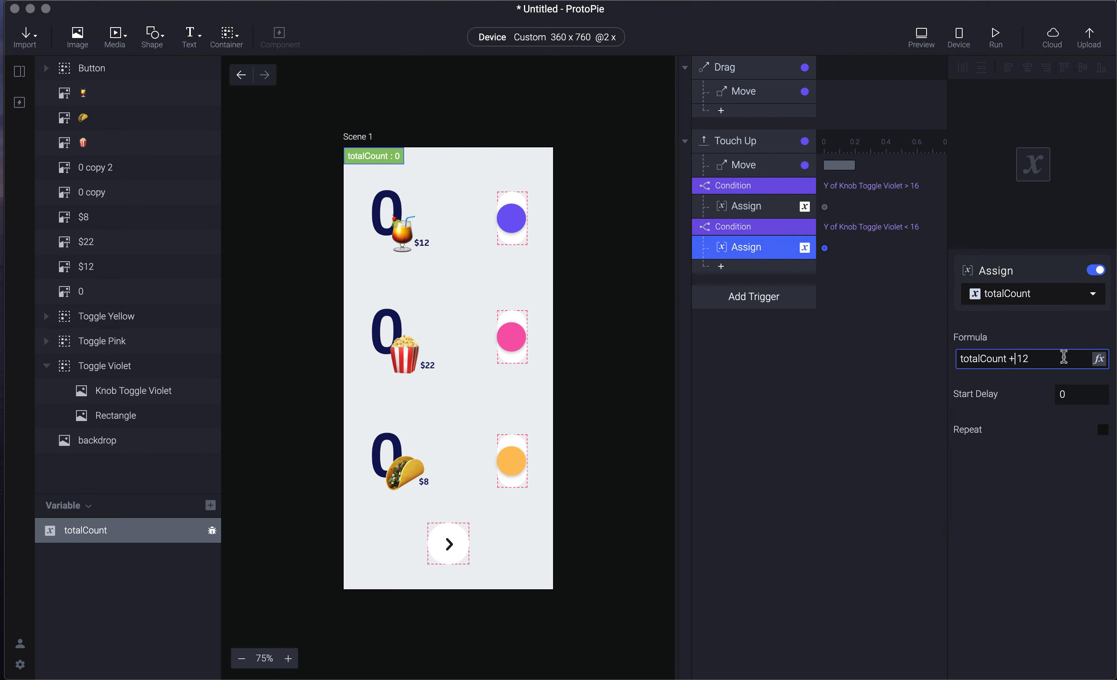
{"action": "left_click", "coordinate": [875, 360]}
- Preview and drag the violet knob repeatedly, restarting once, to test both conditions
{"action": "key", "text": "super+p"}
{"action": "left_click_drag", "start_coordinate": [1001, 125], "coordinate": [998, 60]}
{"action": "key", "text": "super+r"}
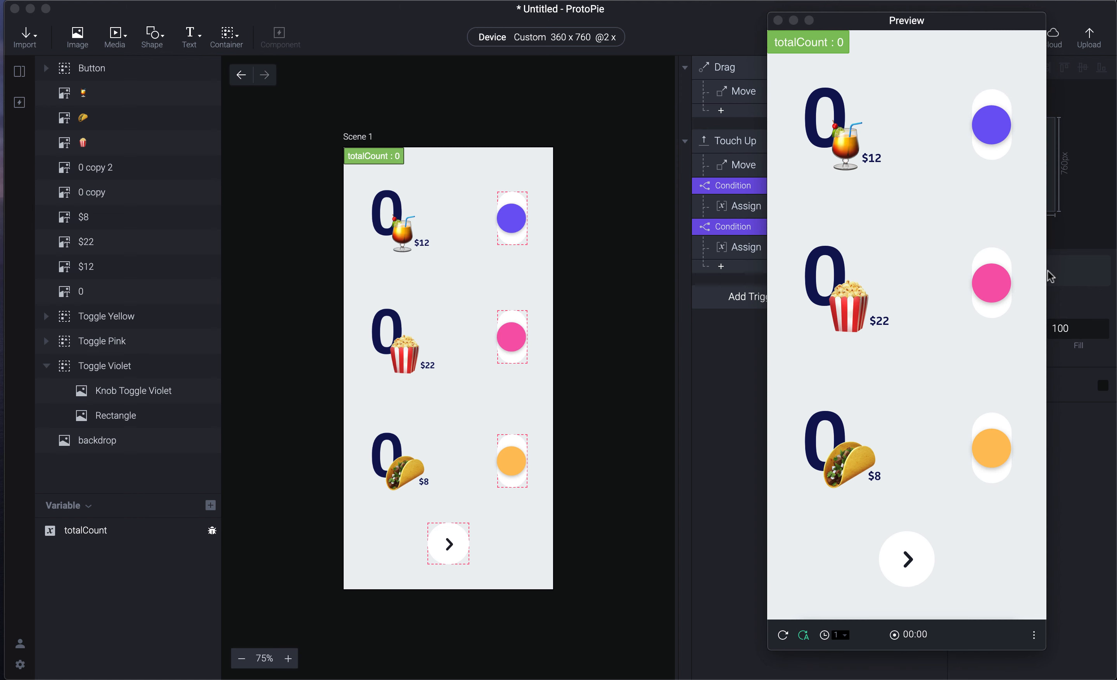
{"action": "left_click", "coordinate": [868, 133]}
{"action": "left_click_drag", "start_coordinate": [991, 129], "coordinate": [1008, 204]}
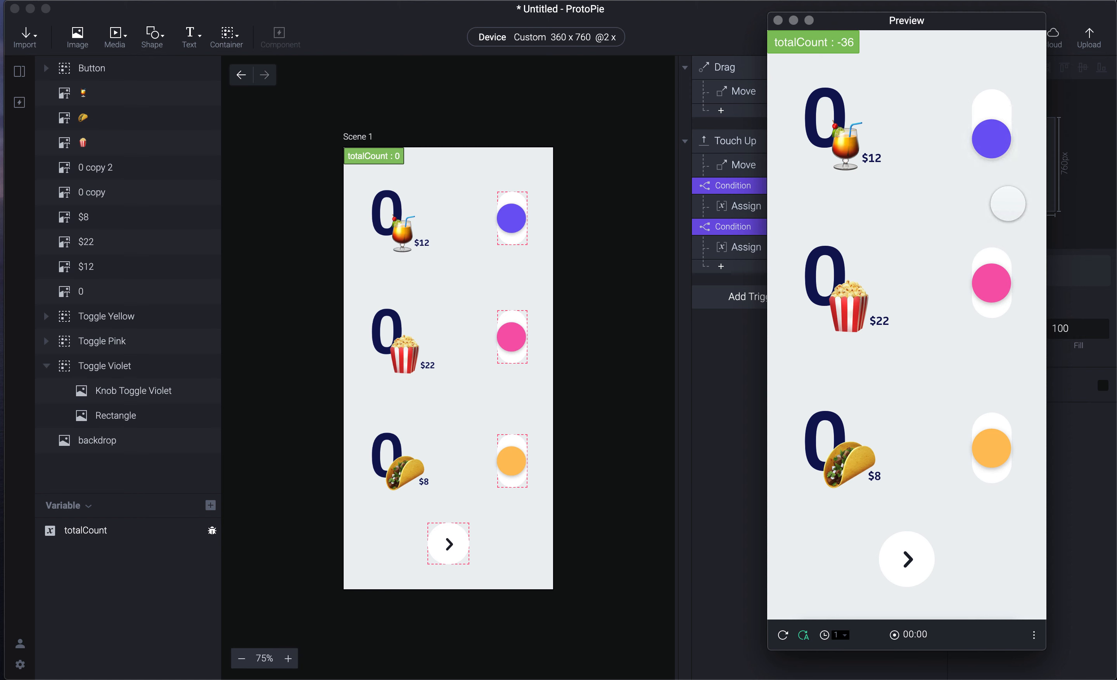
{"action": "left_click_drag", "start_coordinate": [990, 116], "coordinate": [995, 163]}
{"action": "left_click", "coordinate": [705, 365]}
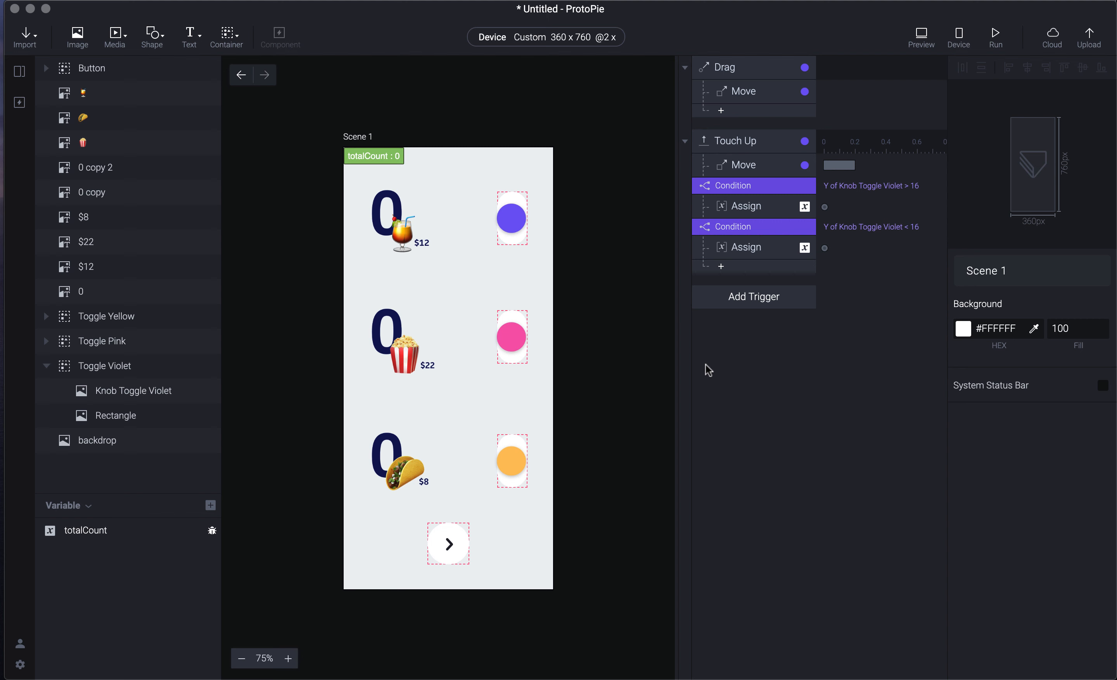
- Add a third Touch Up condition testing whether totalCount is less than 0
{"action": "left_click", "coordinate": [768, 270]}
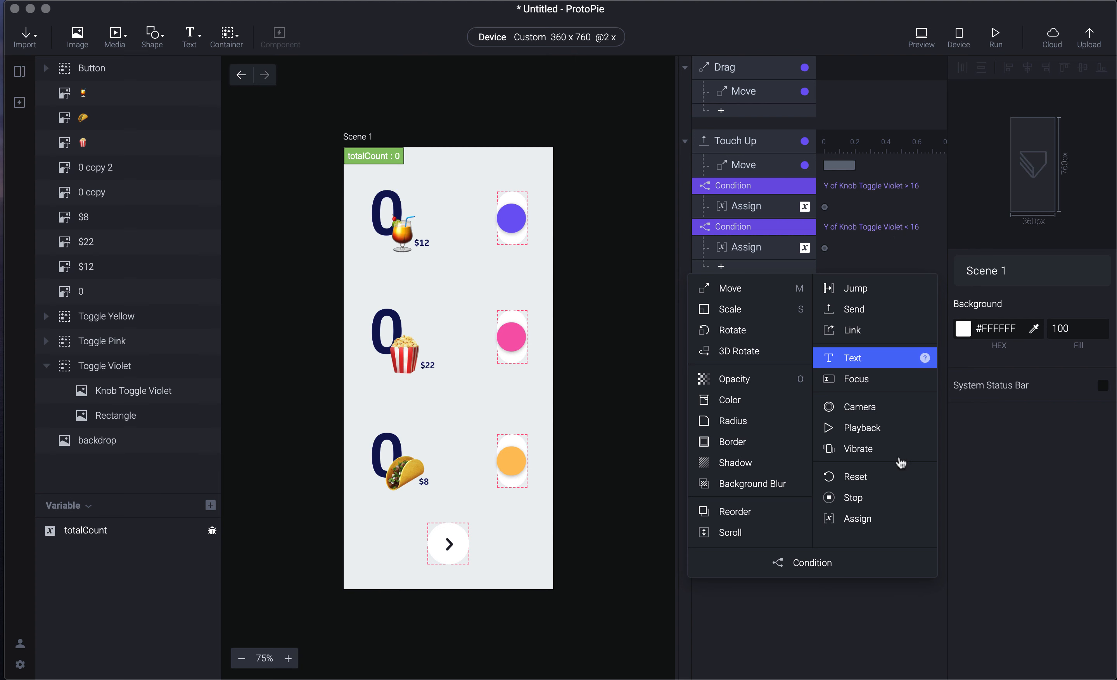
{"action": "left_click", "coordinate": [841, 570]}
{"action": "left_click", "coordinate": [1010, 372]}
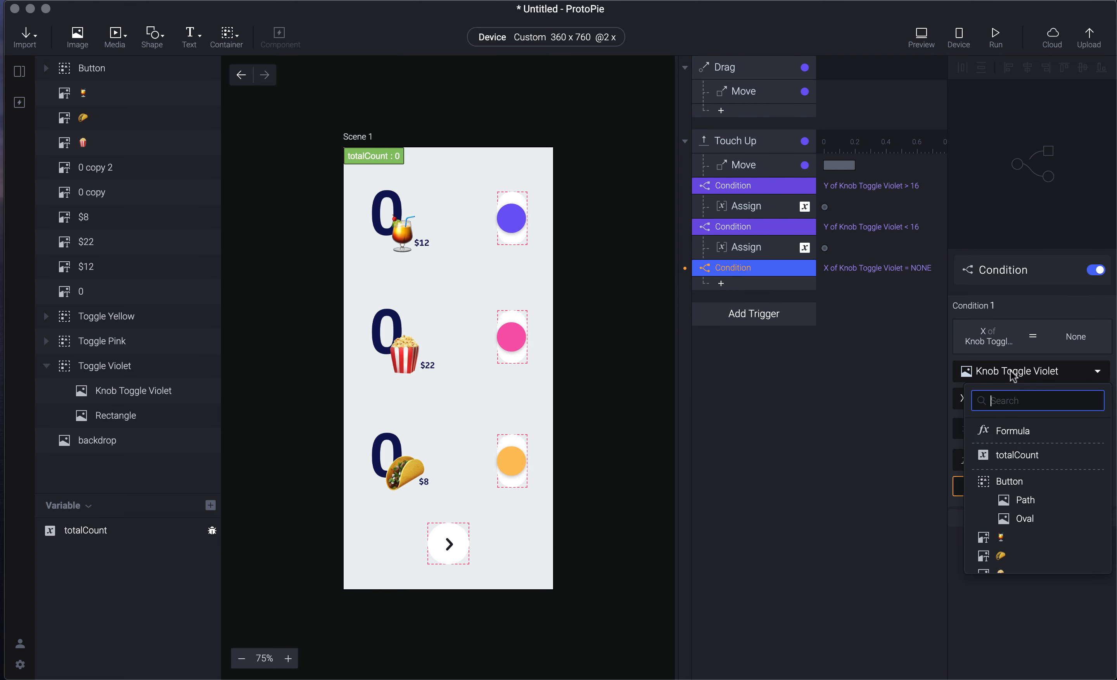
{"action": "left_click", "coordinate": [1033, 456]}
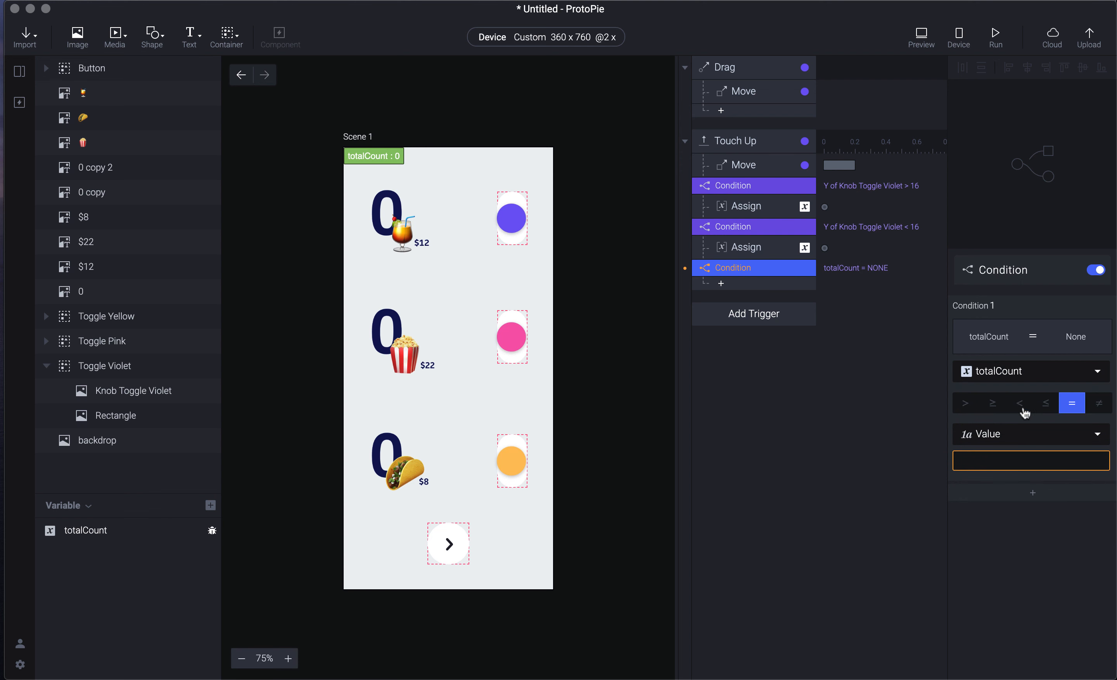
{"action": "left_click", "coordinate": [964, 405]}
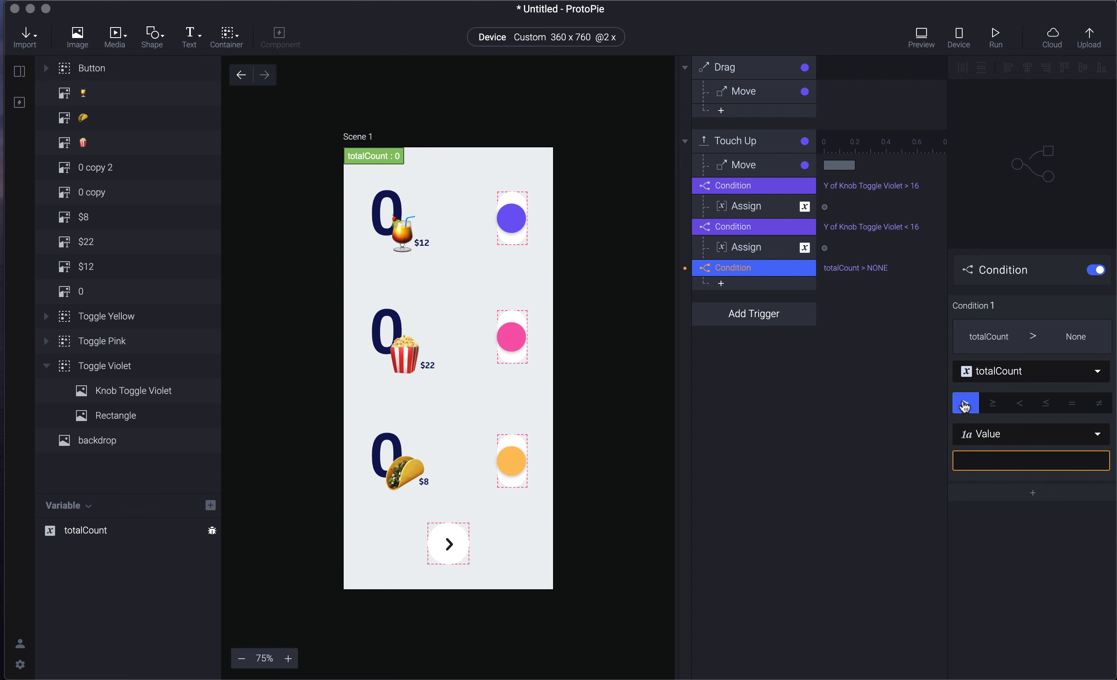
{"action": "left_click", "coordinate": [1024, 408]}
{"action": "left_click", "coordinate": [1025, 464]}
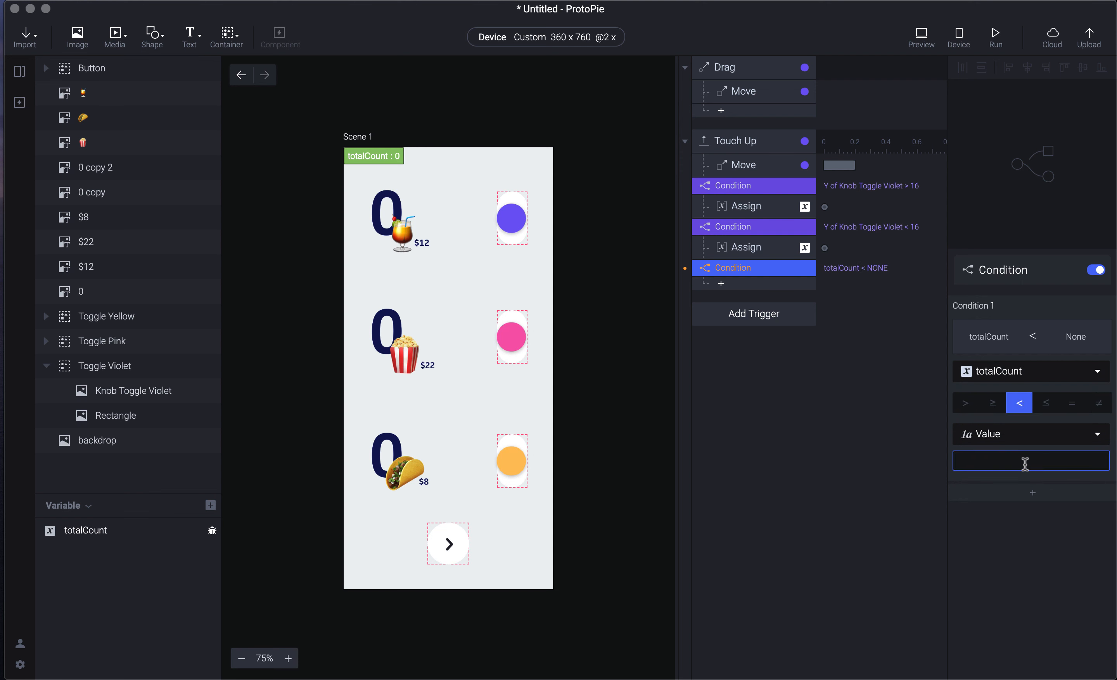
{"action": "type", "text": "0"}
{"action": "left_click", "coordinate": [876, 386]}
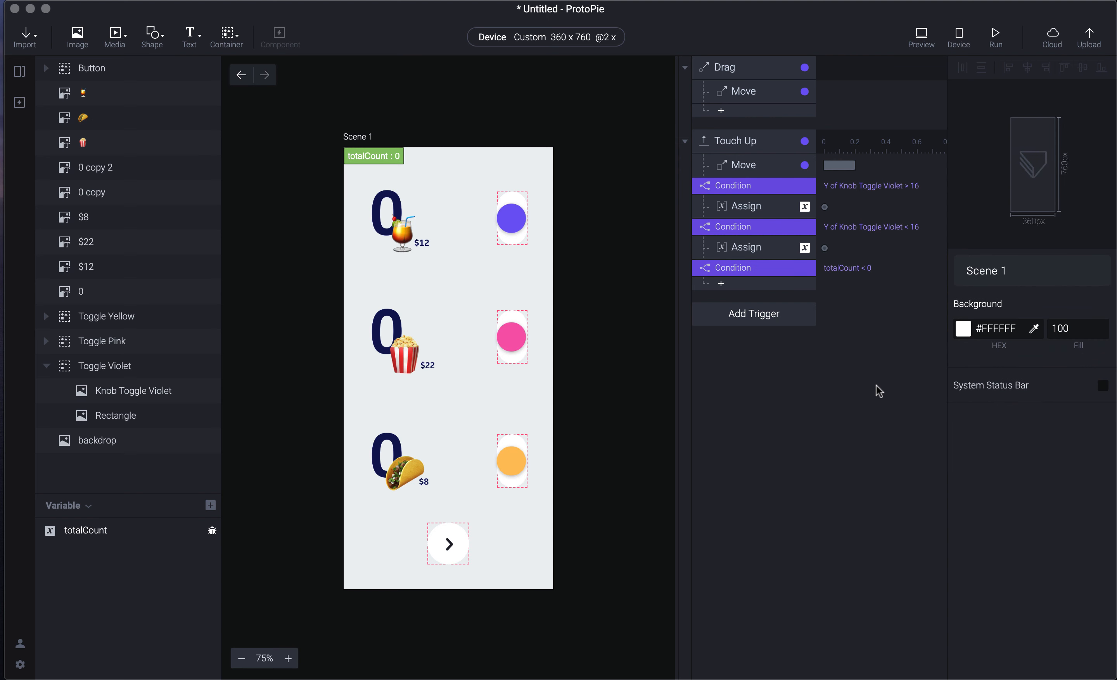
{"action": "left_click", "coordinate": [759, 252]}
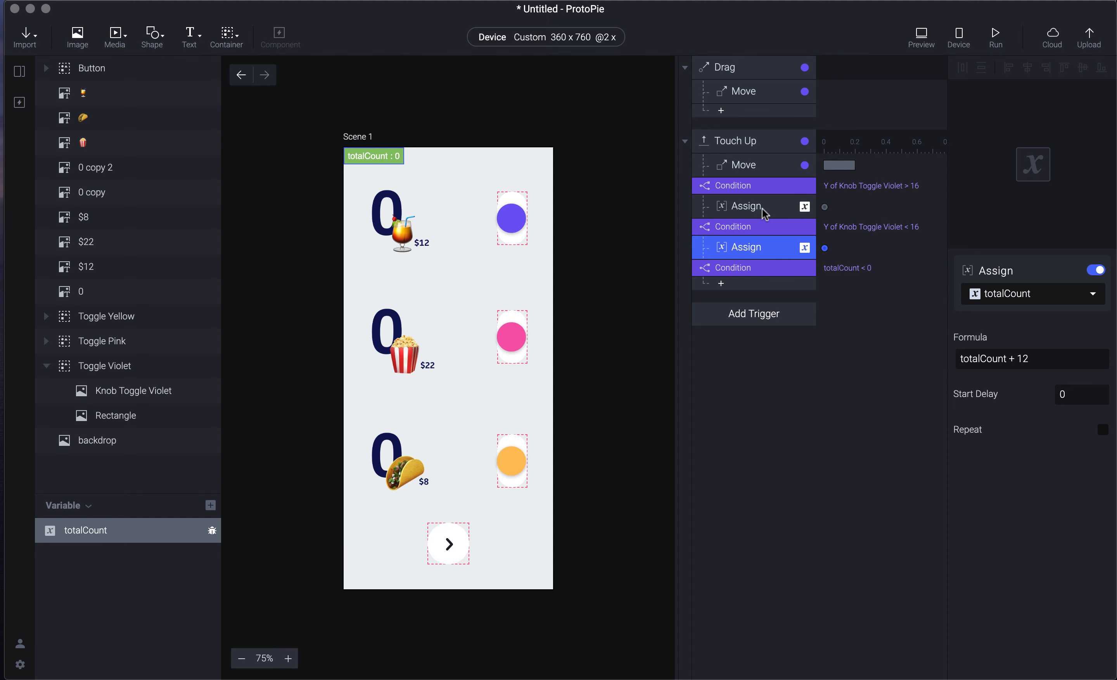
- Delete the totalCount < 0 condition, keeping the two Y-position conditions and their assignments
{"action": "left_click_drag", "start_coordinate": [1048, 358], "coordinate": [957, 357]}
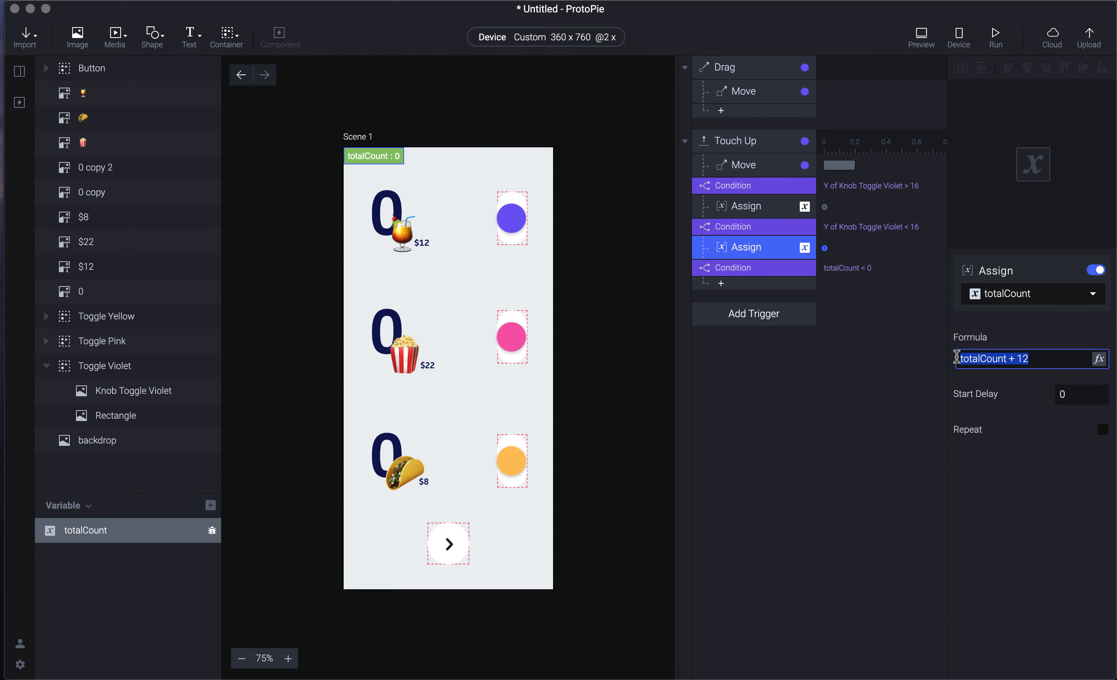
{"action": "left_click", "coordinate": [853, 312]}
{"action": "left_click", "coordinate": [770, 273]}
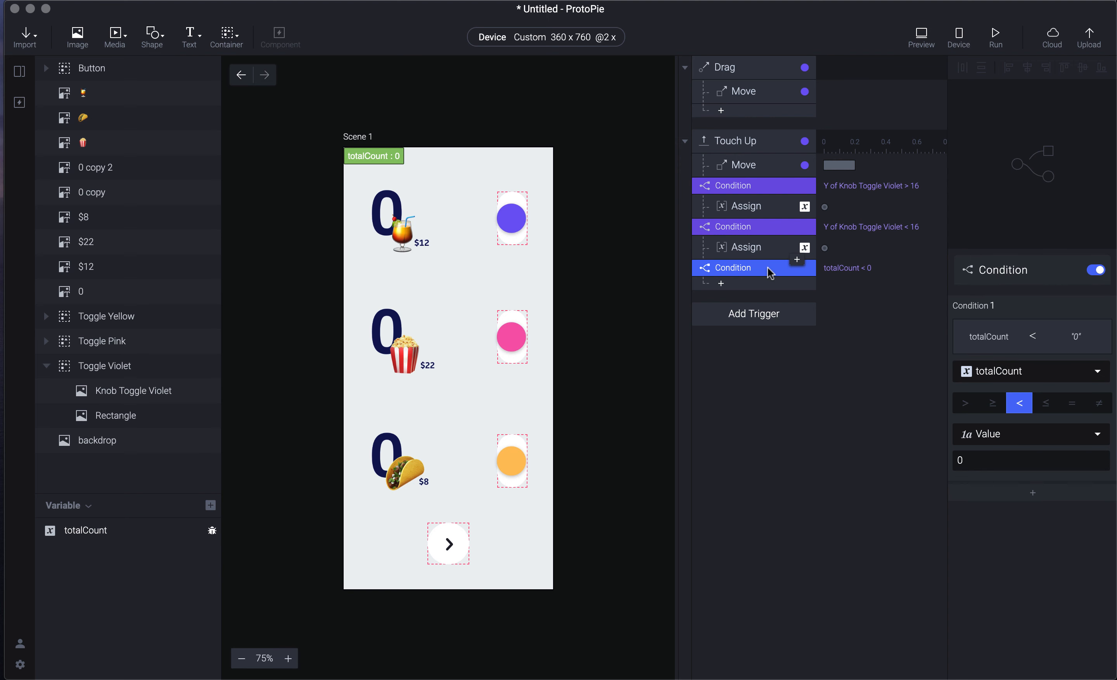
{"action": "left_click", "coordinate": [759, 252]}
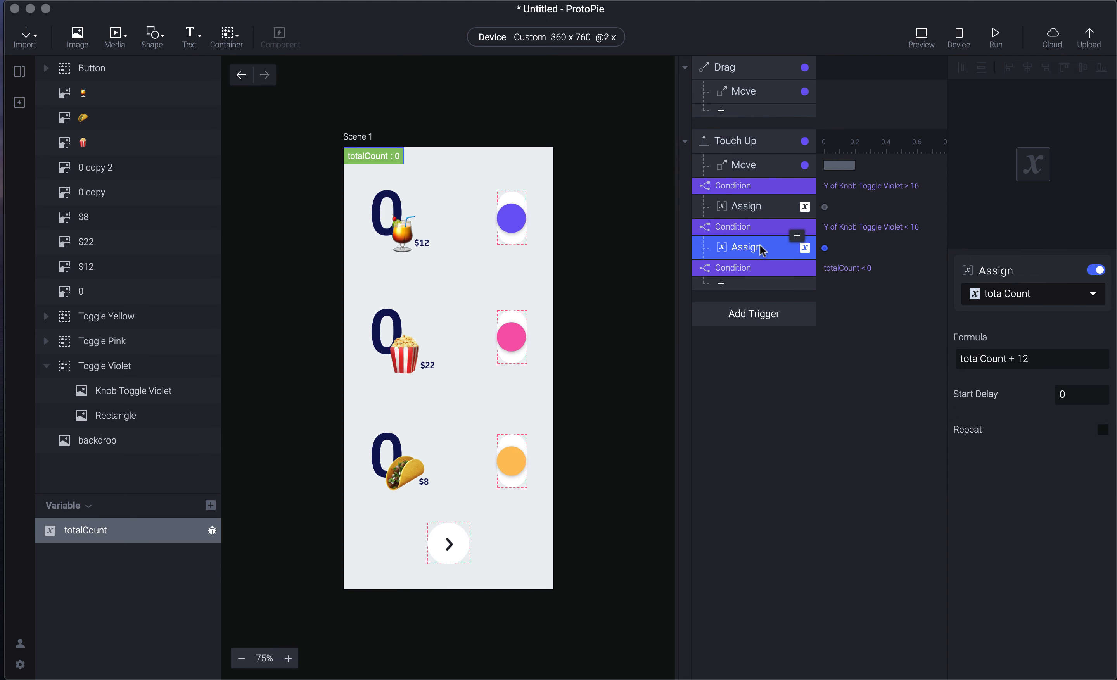
{"action": "left_click", "coordinate": [722, 269]}
{"action": "key", "text": "Delete"}
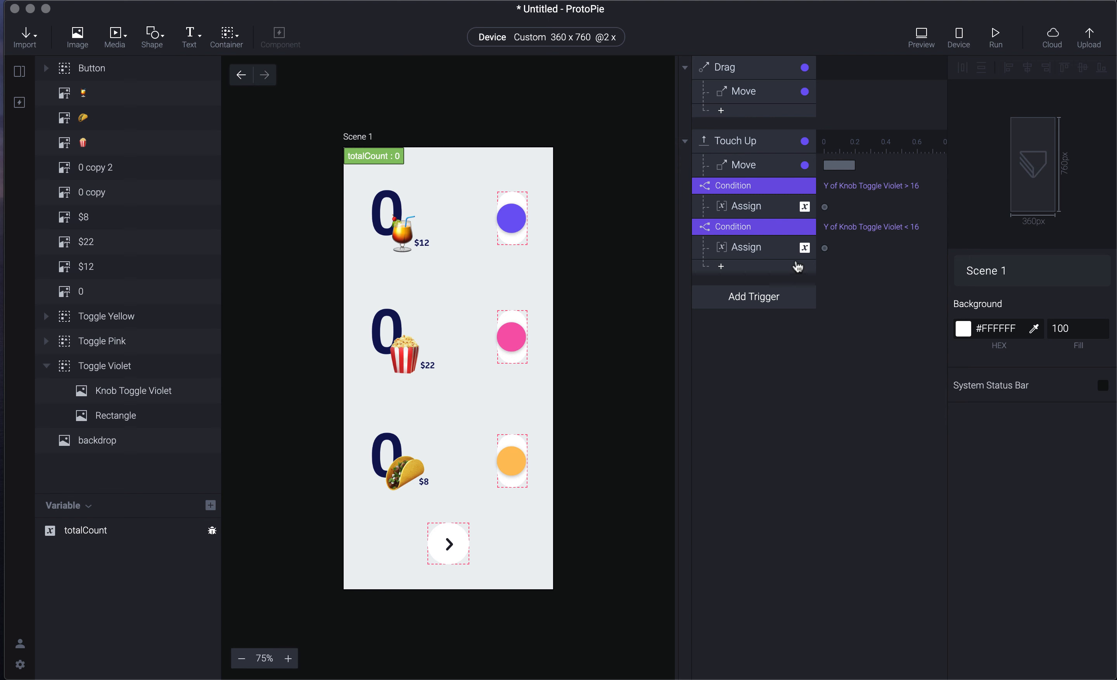
{"action": "left_click", "coordinate": [779, 247]}
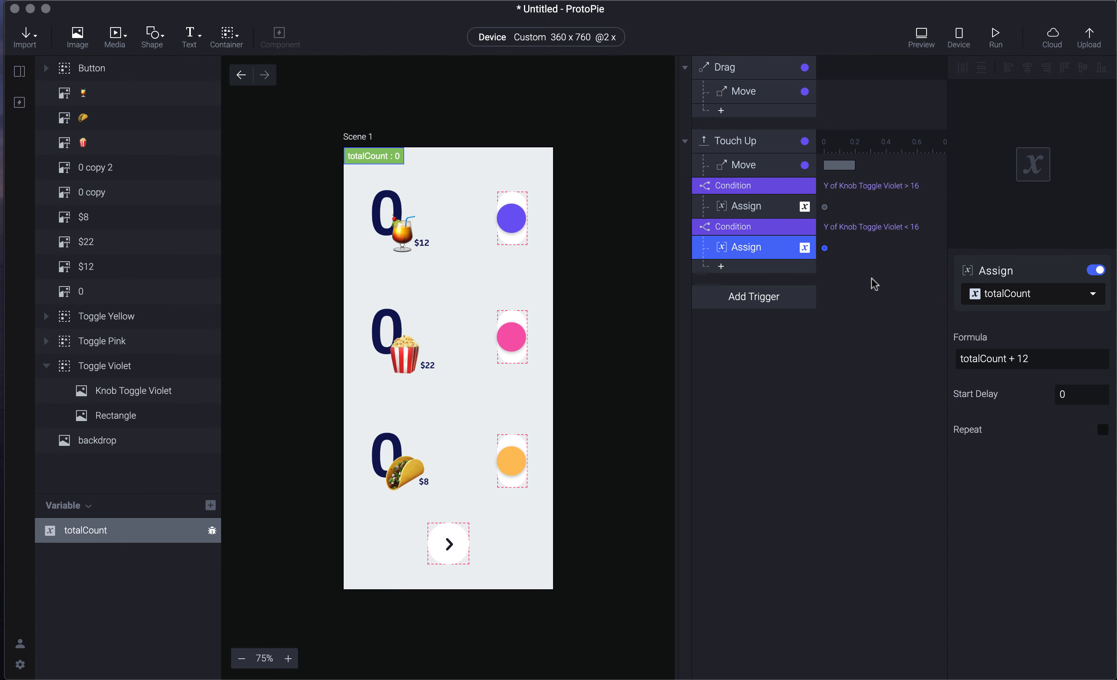
- Add a Detect trigger watching the totalCount variable
{"action": "left_click", "coordinate": [726, 303]}
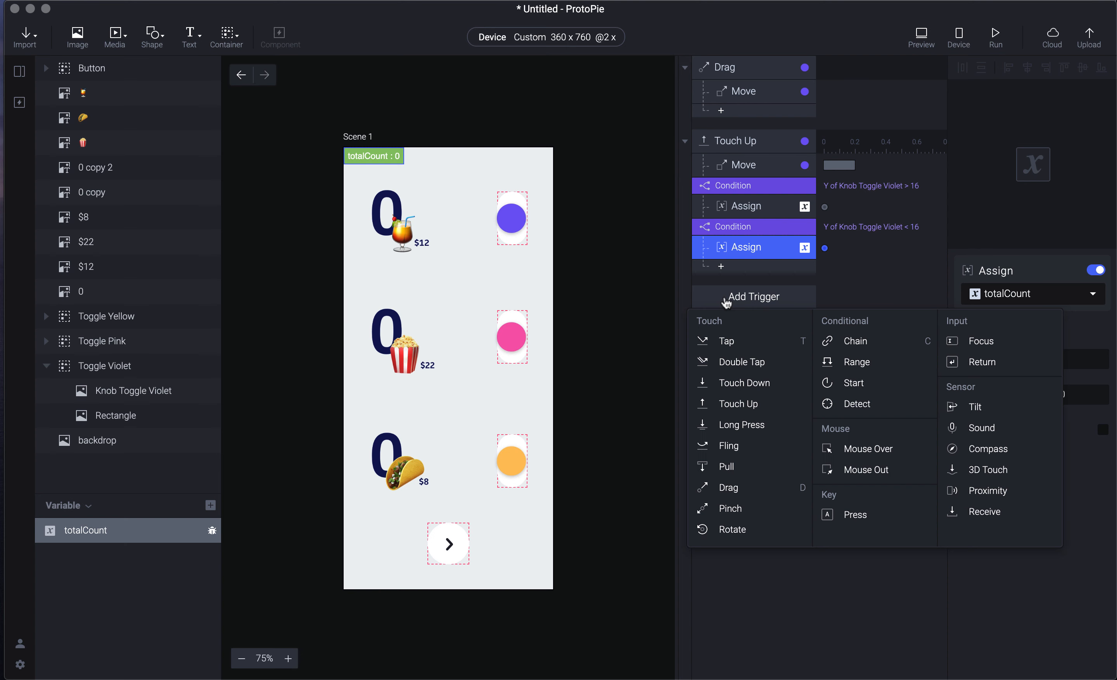
{"action": "left_click", "coordinate": [860, 405]}
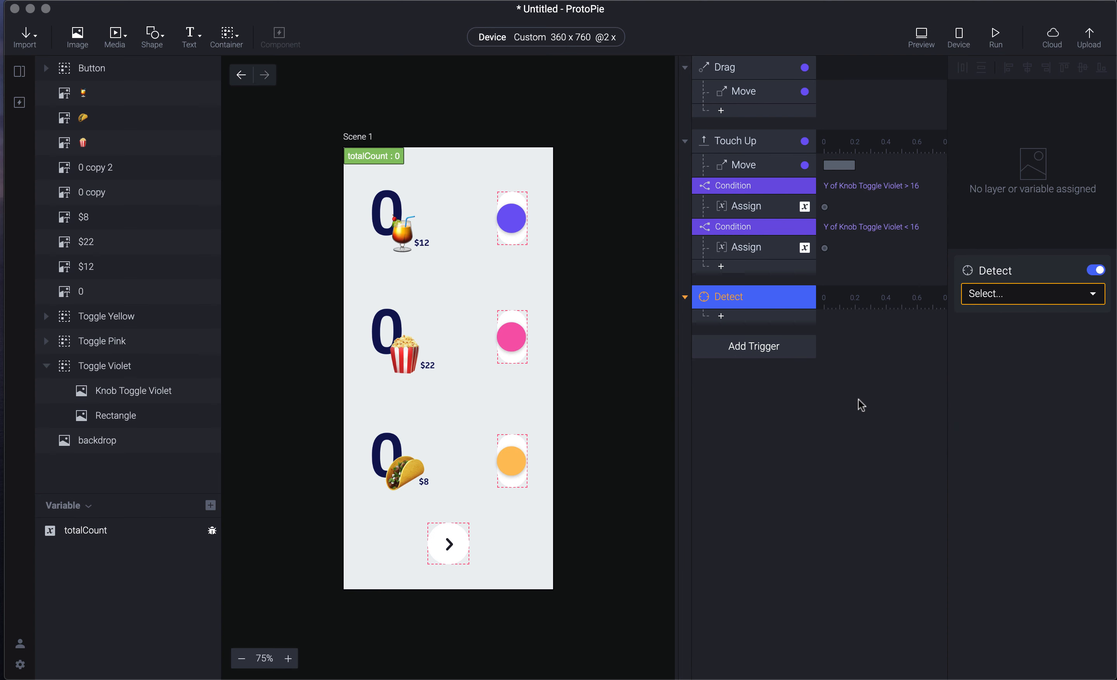
{"action": "left_click", "coordinate": [996, 294]}
{"action": "left_click", "coordinate": [1023, 359]}
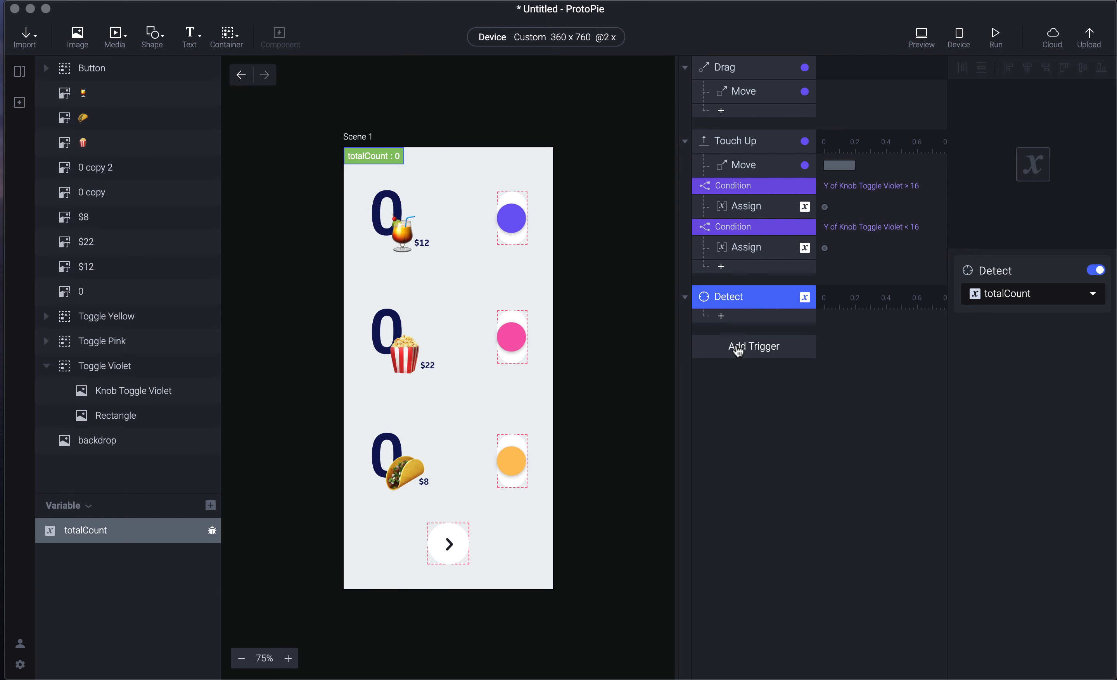
- Add a condition under Detect checking whether totalCount is less than 0
{"action": "left_click", "coordinate": [730, 317]}
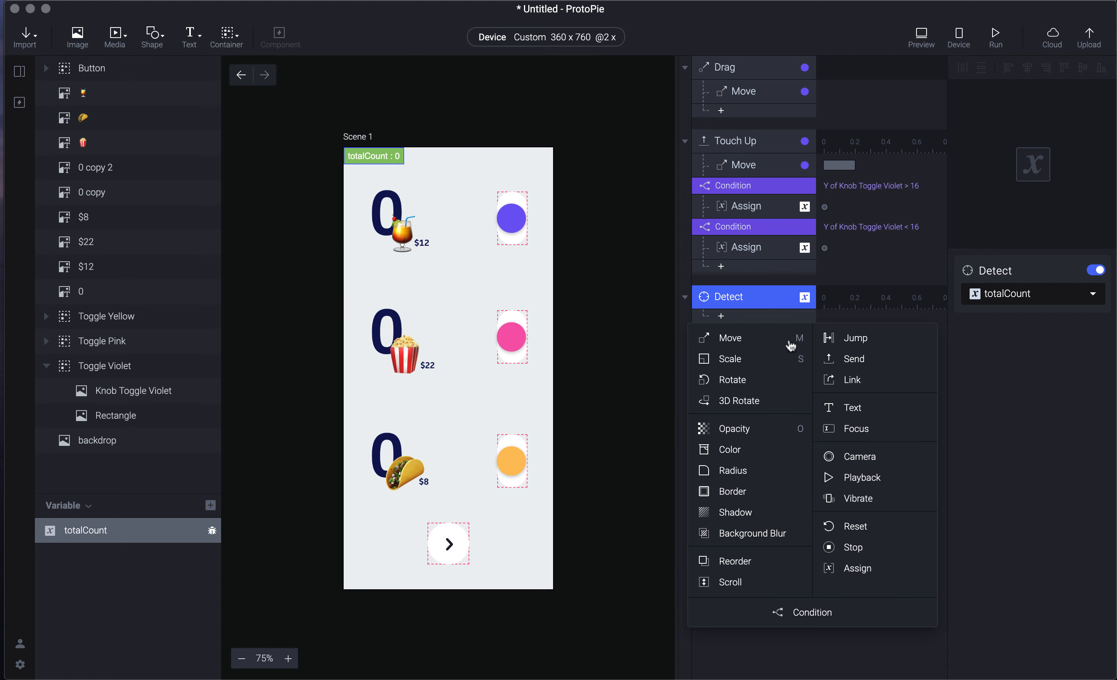
{"action": "left_click", "coordinate": [828, 612]}
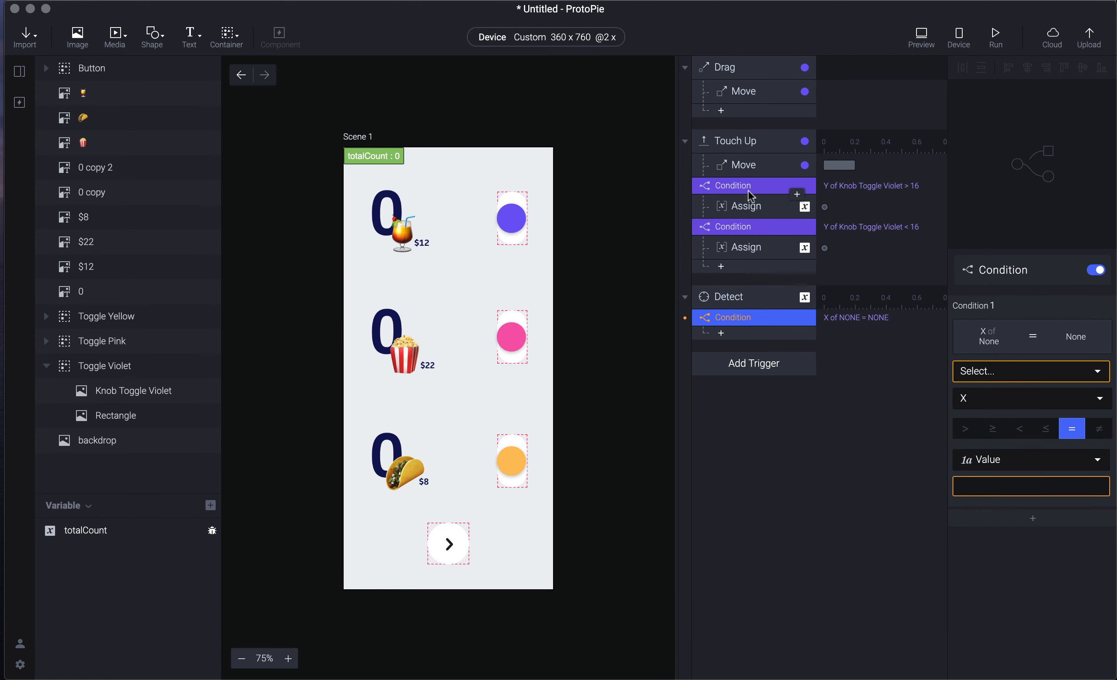
{"action": "left_click", "coordinate": [755, 299]}
{"action": "left_click", "coordinate": [755, 326]}
{"action": "left_click", "coordinate": [993, 373]}
{"action": "left_click", "coordinate": [1036, 454]}
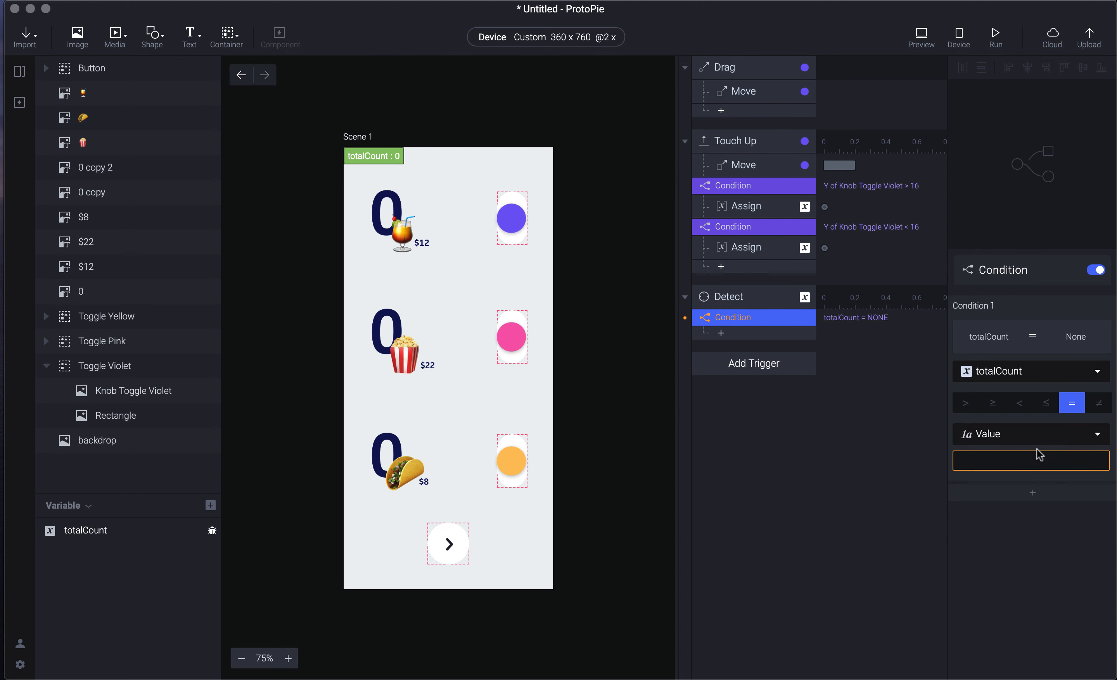
{"action": "left_click", "coordinate": [1020, 403]}
{"action": "left_click", "coordinate": [1020, 458]}
{"action": "type", "text": "0"}
- Assign totalCount the value 0 under that condition, then open the preview
{"action": "left_click", "coordinate": [768, 339]}
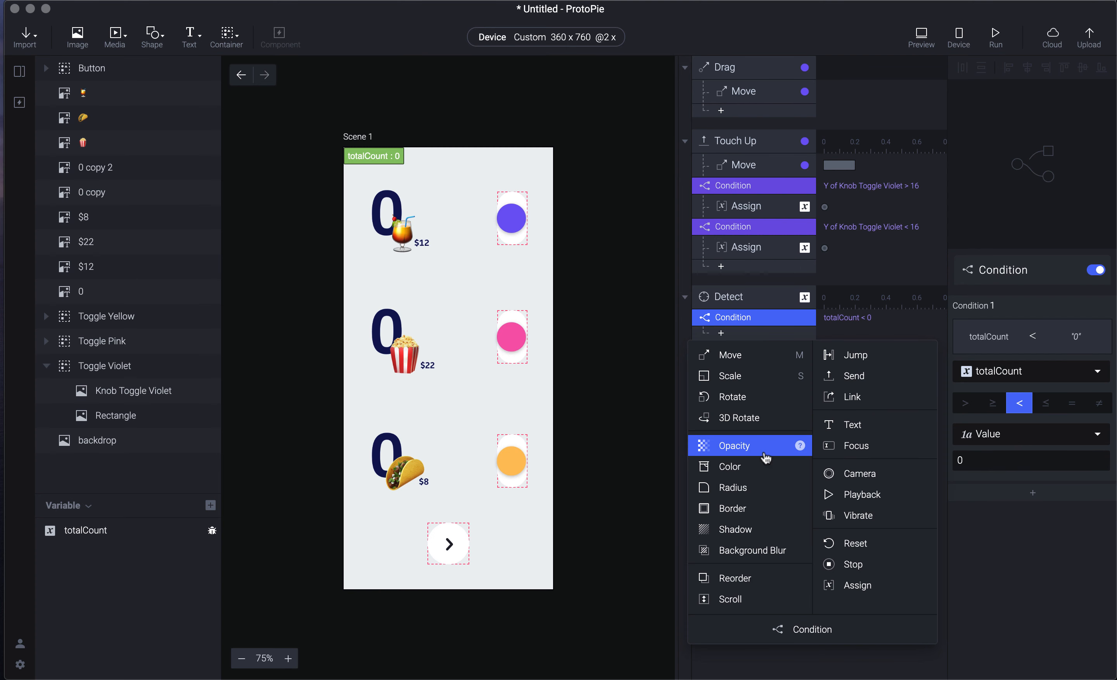
{"action": "left_click", "coordinate": [860, 585]}
{"action": "left_click", "coordinate": [994, 360]}
{"action": "type", "text": "0"}
{"action": "key", "text": "Return"}
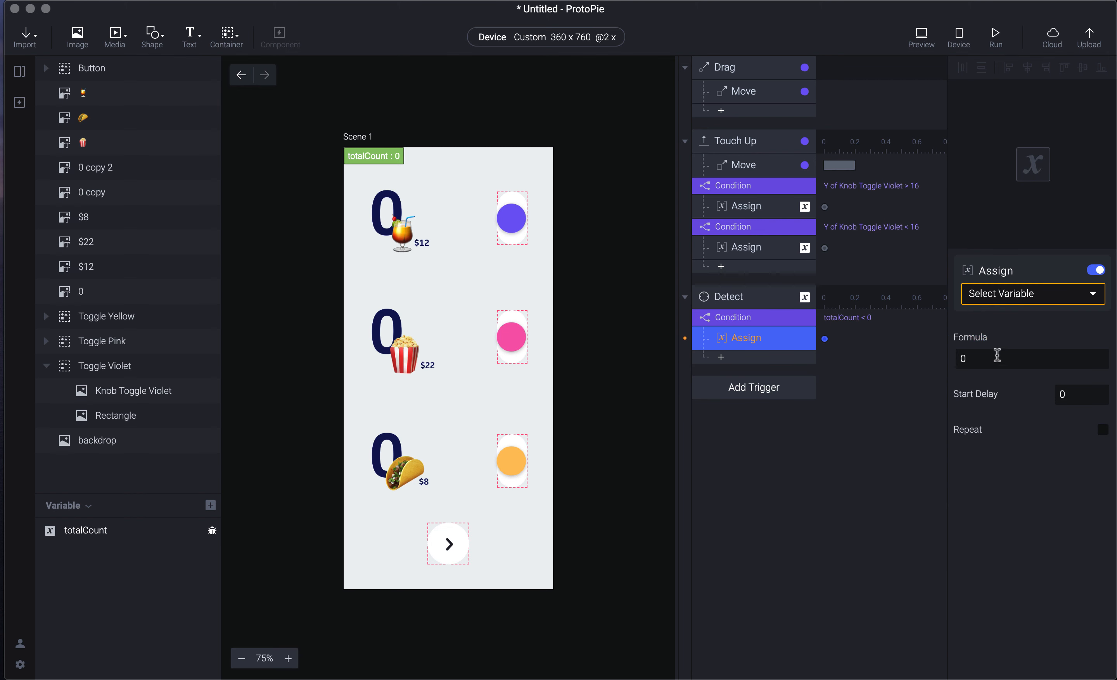
{"action": "left_click", "coordinate": [1030, 294]}
{"action": "left_click", "coordinate": [1047, 354]}
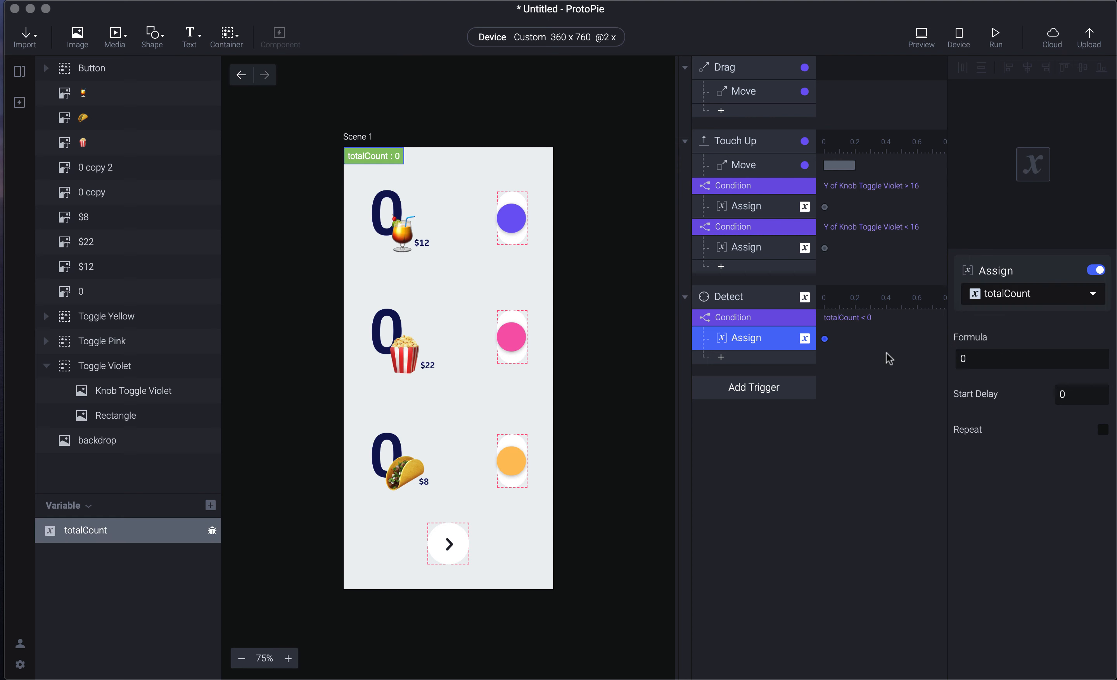
{"action": "key", "text": "super+p"}
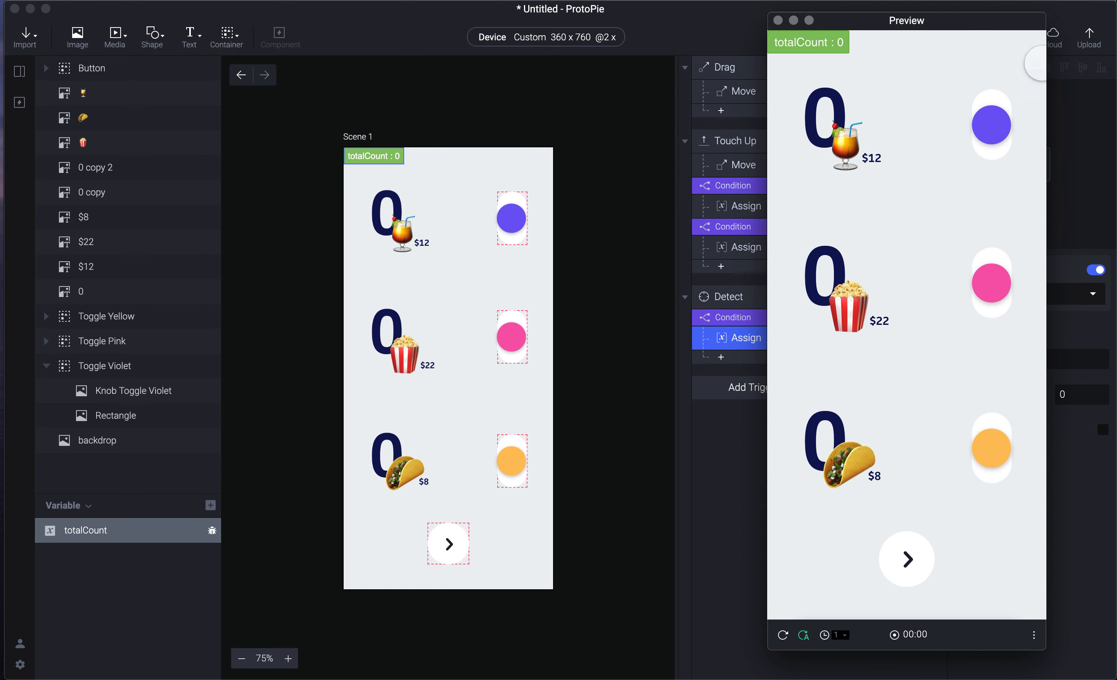
- Flip the violet knob down and up in preview, then convert the large 0 image to text
{"action": "left_click_drag", "start_coordinate": [995, 133], "coordinate": [995, 178]}
{"action": "left_click_drag", "start_coordinate": [994, 130], "coordinate": [994, 41]}
{"action": "left_click", "coordinate": [395, 202]}
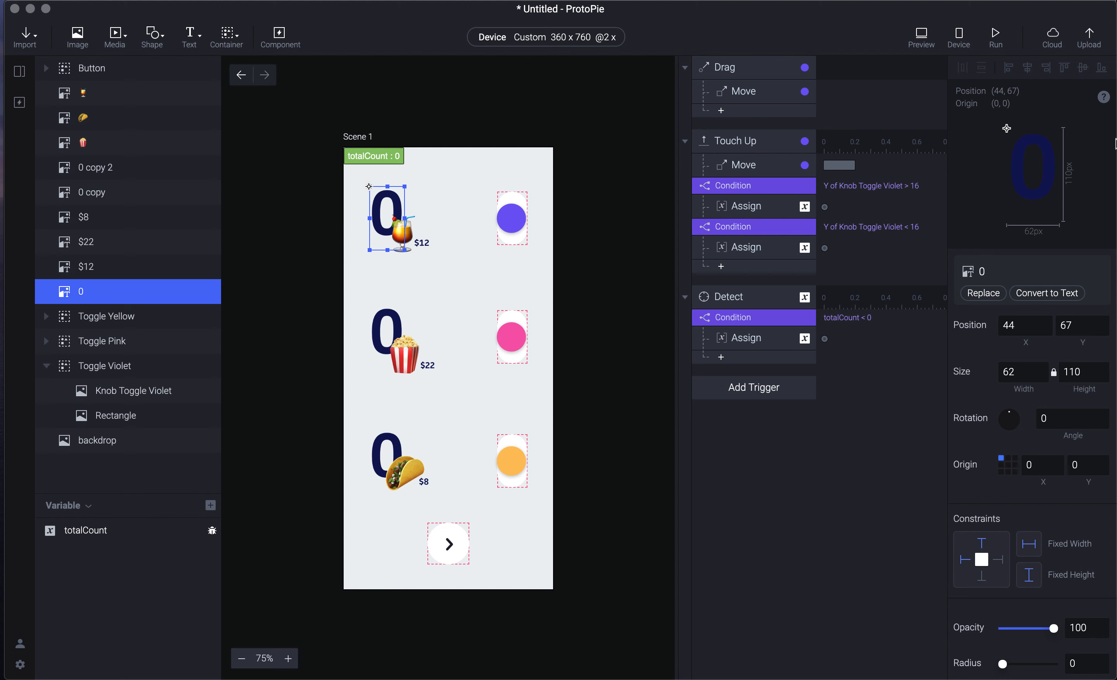
{"action": "left_click", "coordinate": [1045, 294]}
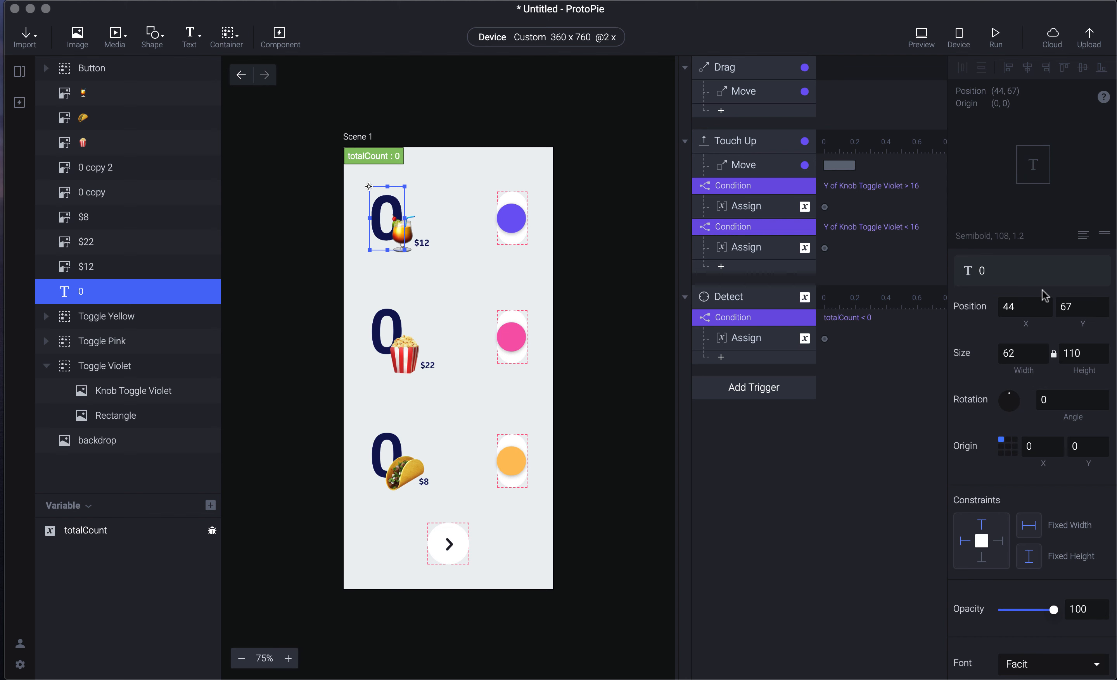
- Check the converted 0 text layer by deselecting and reselecting it on the canvas
{"action": "left_click", "coordinate": [810, 451]}
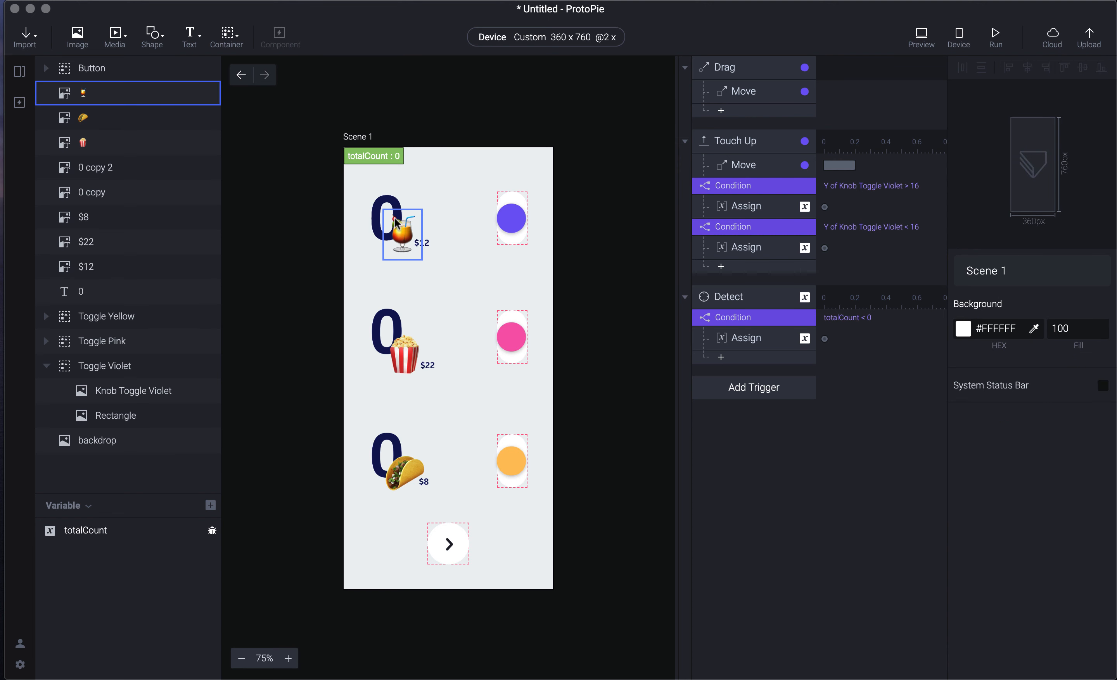
{"action": "left_click", "coordinate": [387, 204]}
{"action": "left_click", "coordinate": [623, 246]}
{"action": "left_click", "coordinate": [551, 211]}
{"action": "left_click", "coordinate": [655, 252]}
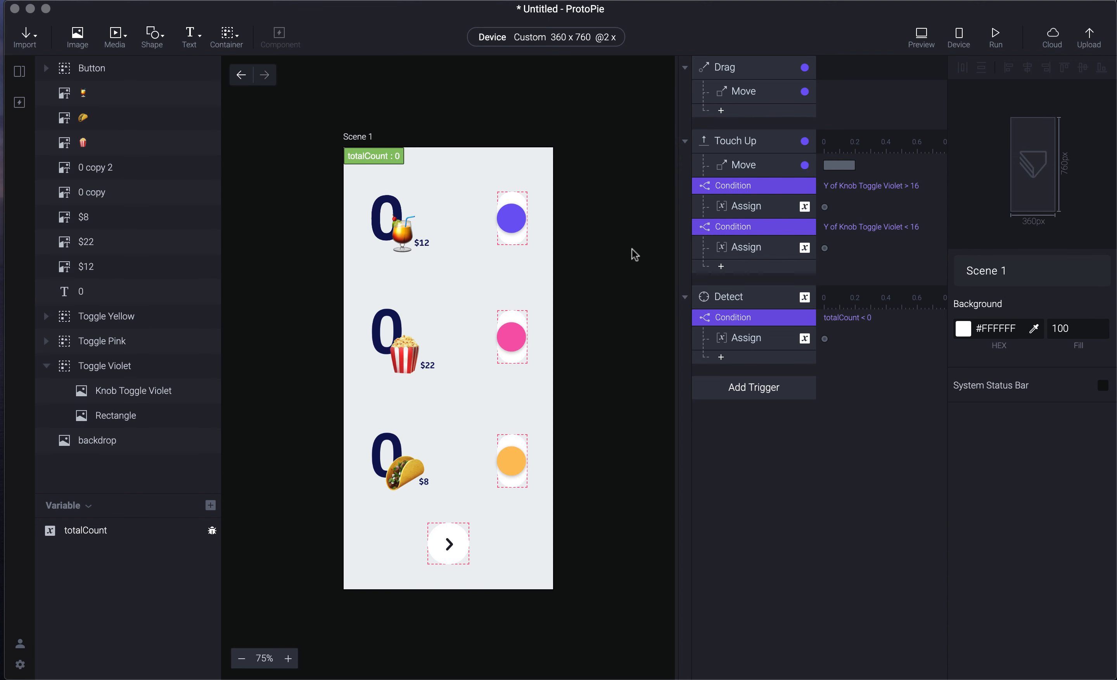
{"action": "left_click", "coordinate": [397, 202]}
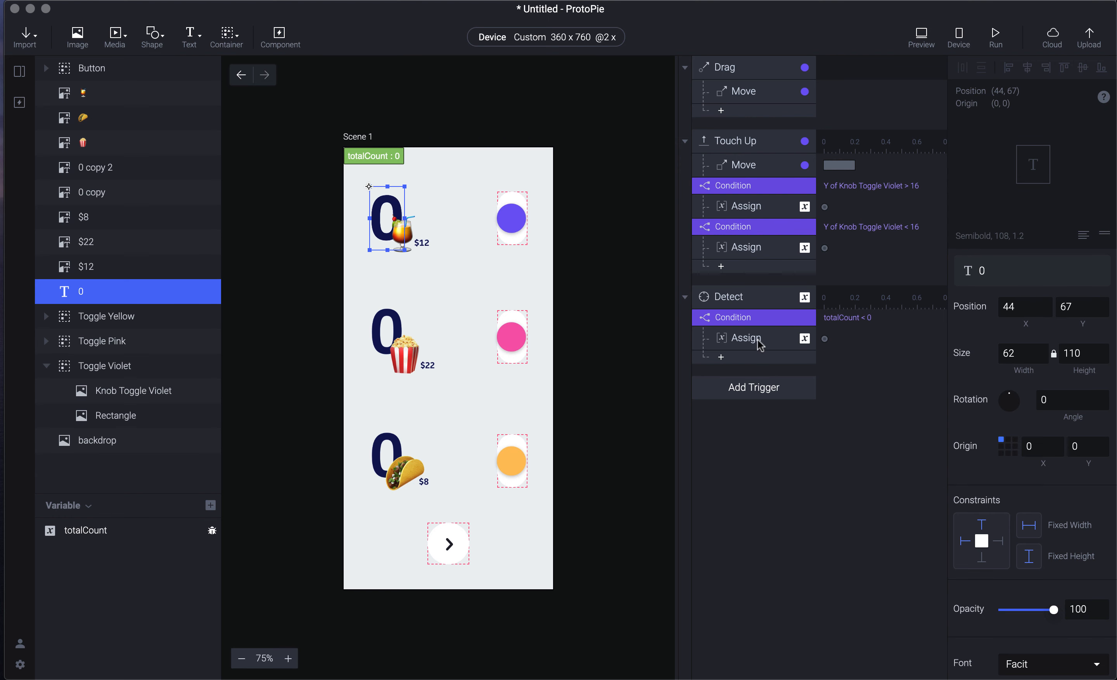
- Add a scene-only number variable named violetCount, starting at 0, next to totalCount
{"action": "left_click", "coordinate": [210, 505]}
{"action": "left_click", "coordinate": [186, 548]}
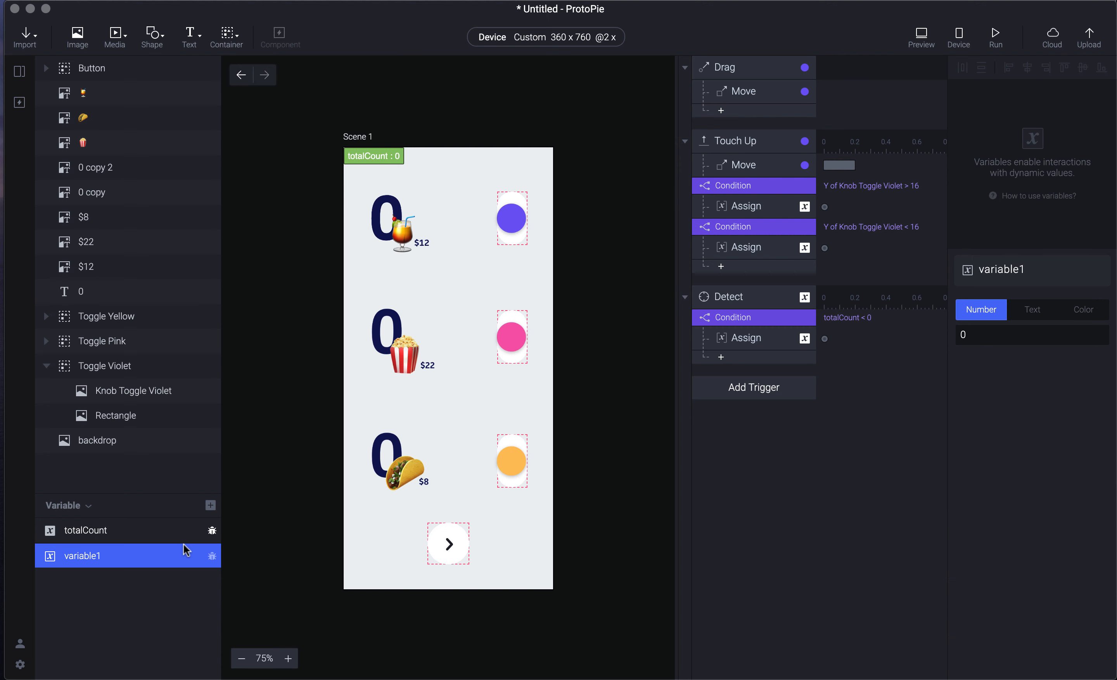
{"action": "double_click", "coordinate": [101, 557]}
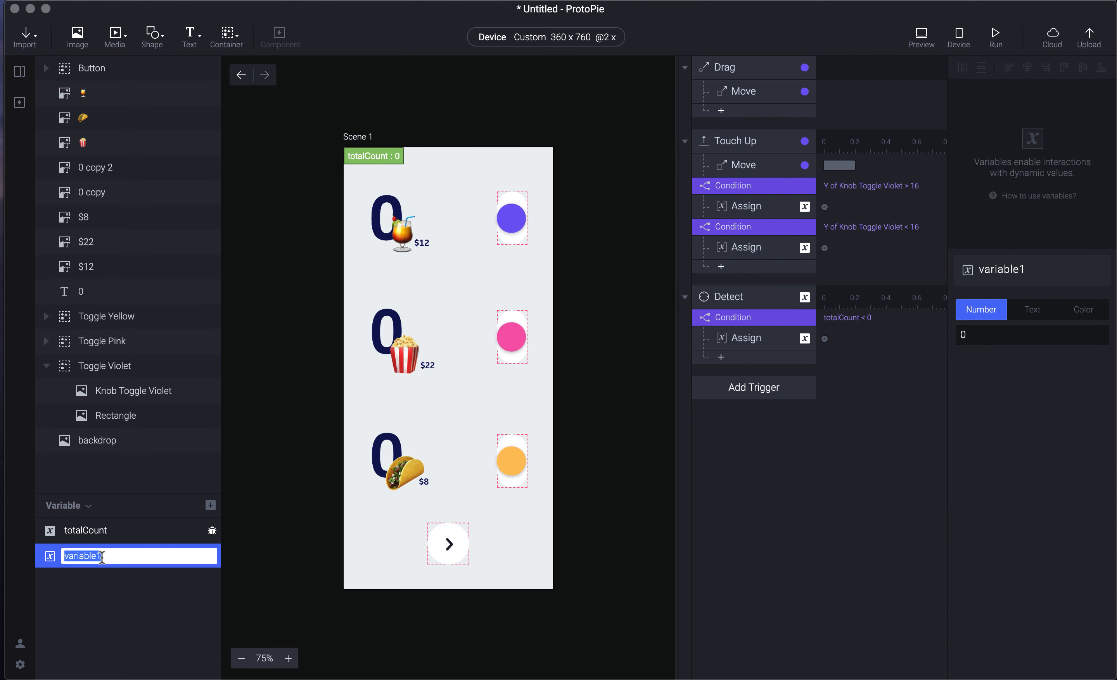
{"action": "type", "text": "violetCount"}
{"action": "key", "text": "Return"}
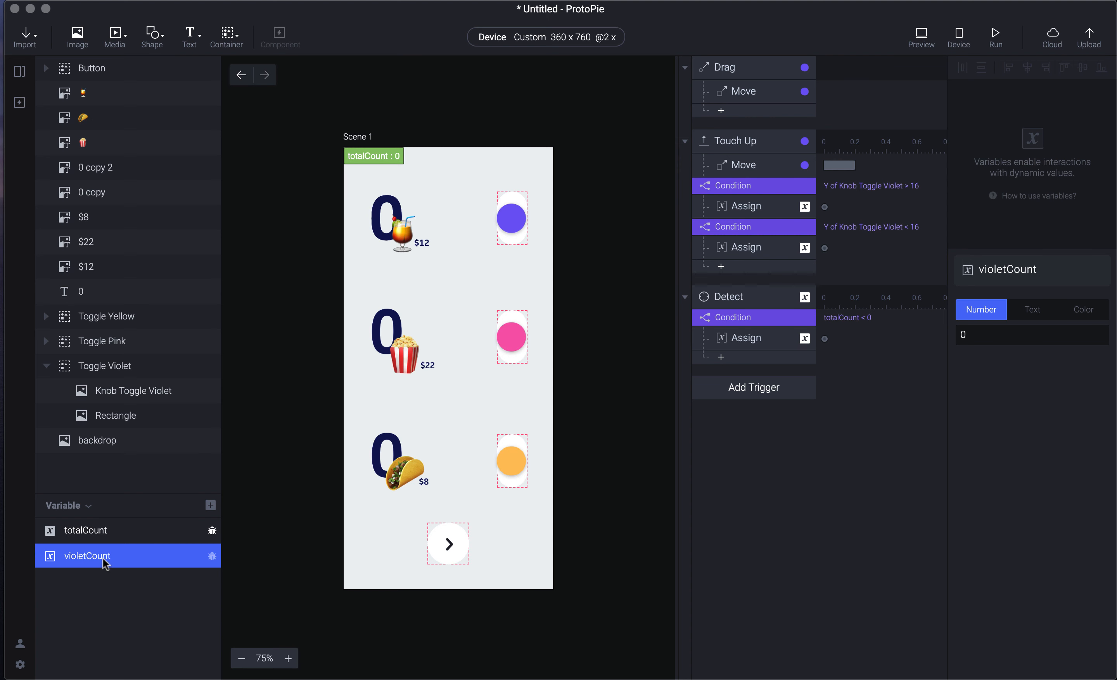
{"action": "left_click", "coordinate": [379, 239]}
- Under the Y > 16 Touch Up condition, add an Assign setting violetCount to violetCount - 1
{"action": "left_click", "coordinate": [716, 444]}
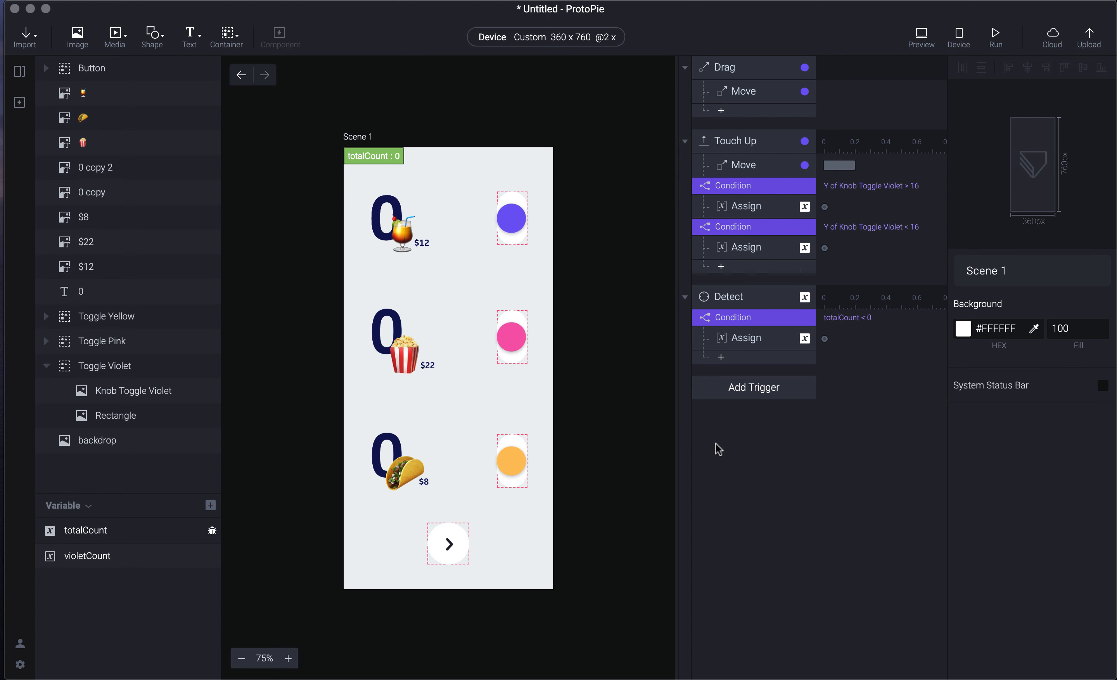
{"action": "left_click", "coordinate": [771, 185]}
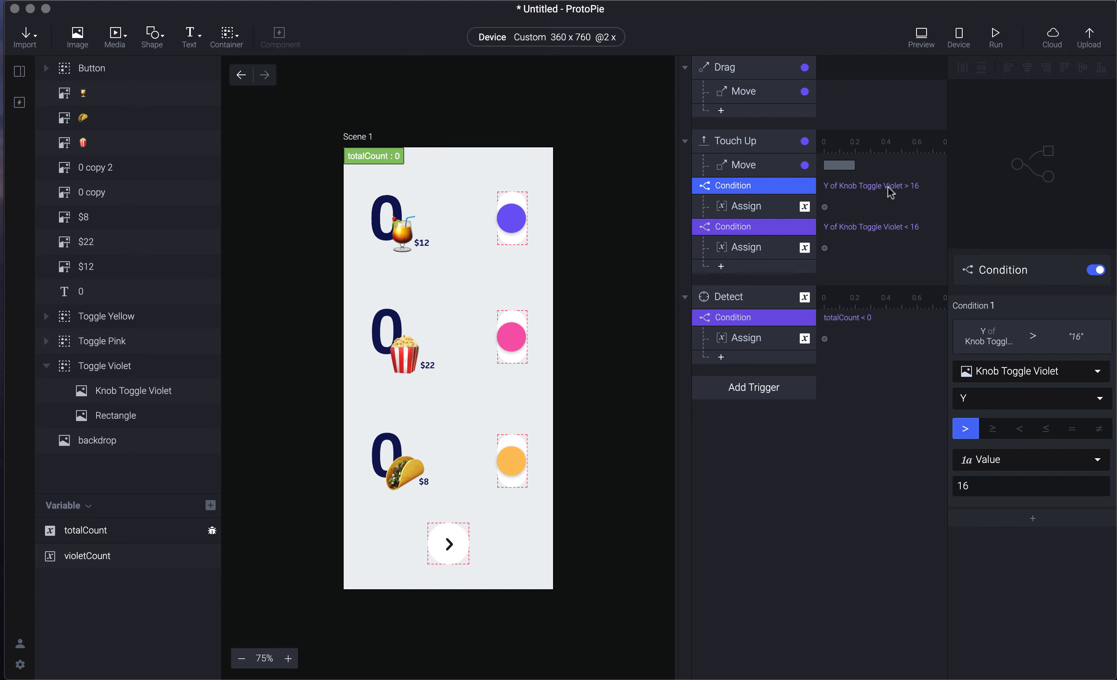
{"action": "left_click", "coordinate": [777, 208]}
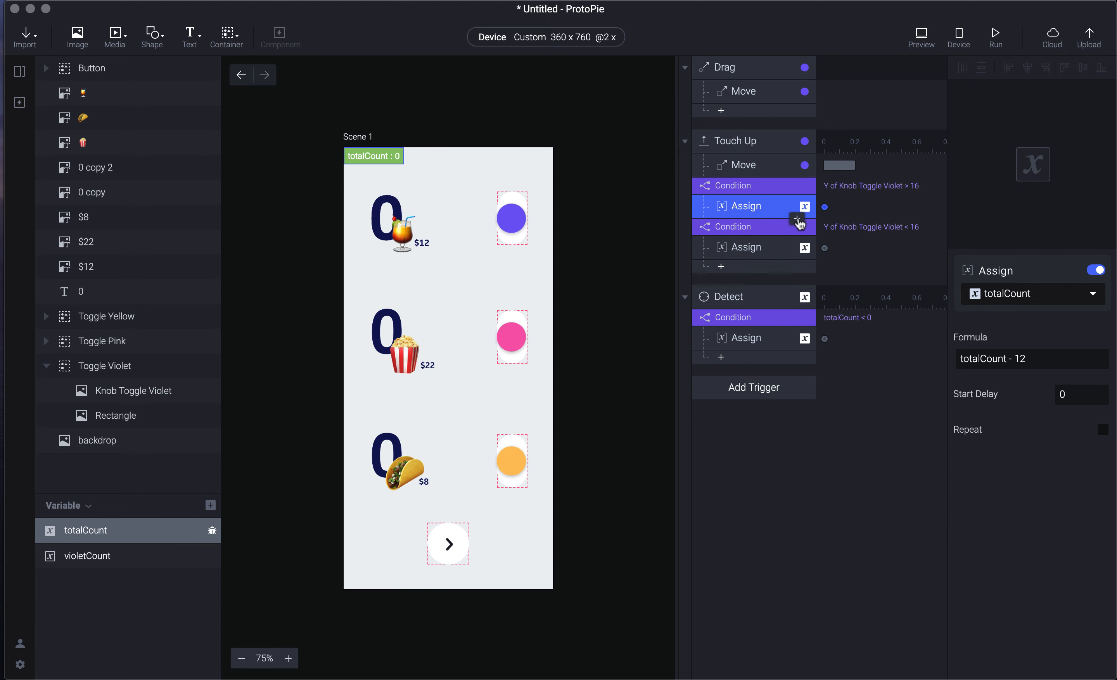
{"action": "left_click", "coordinate": [796, 220]}
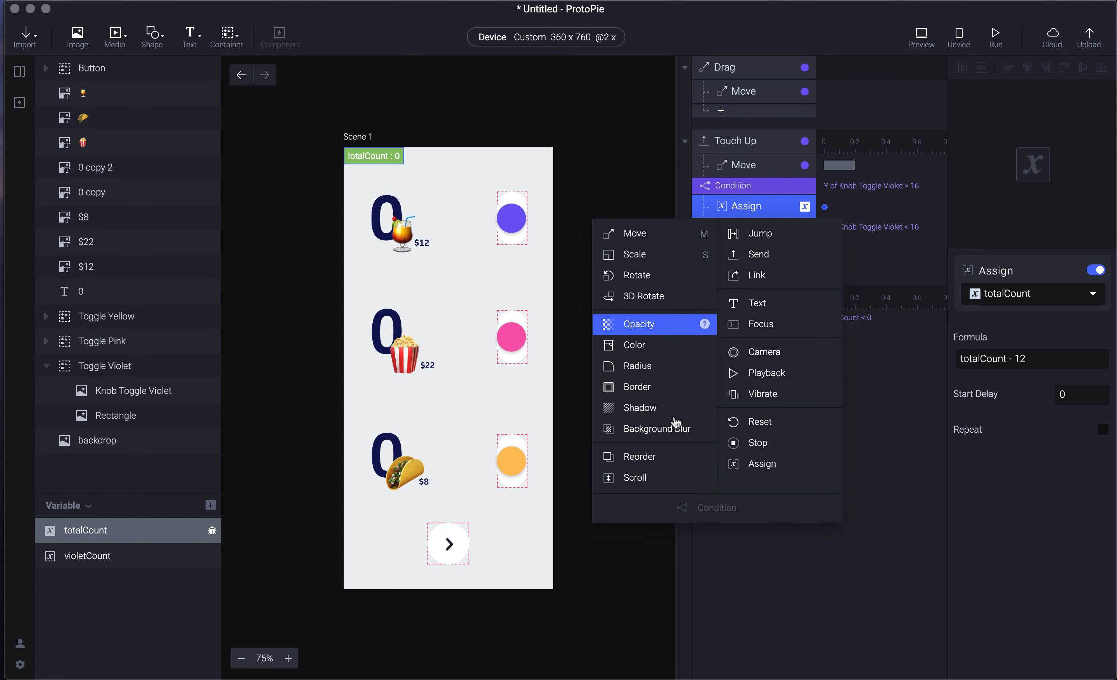
{"action": "left_click", "coordinate": [742, 464]}
{"action": "left_click", "coordinate": [1006, 293]}
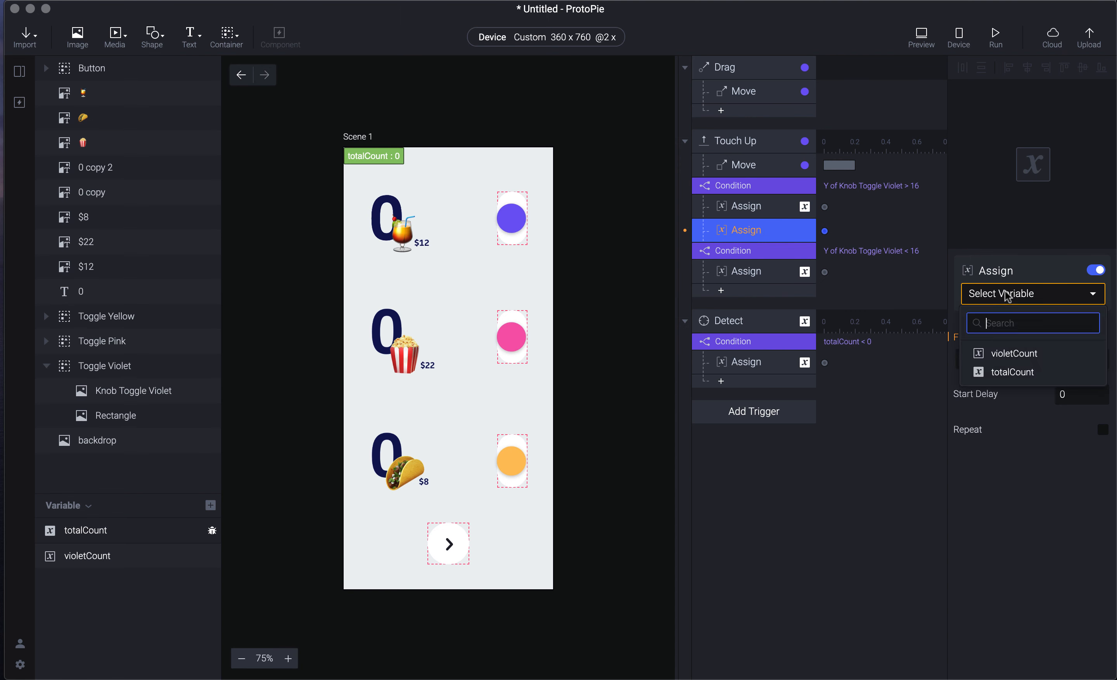
{"action": "left_click", "coordinate": [1012, 352]}
{"action": "left_click", "coordinate": [1025, 362]}
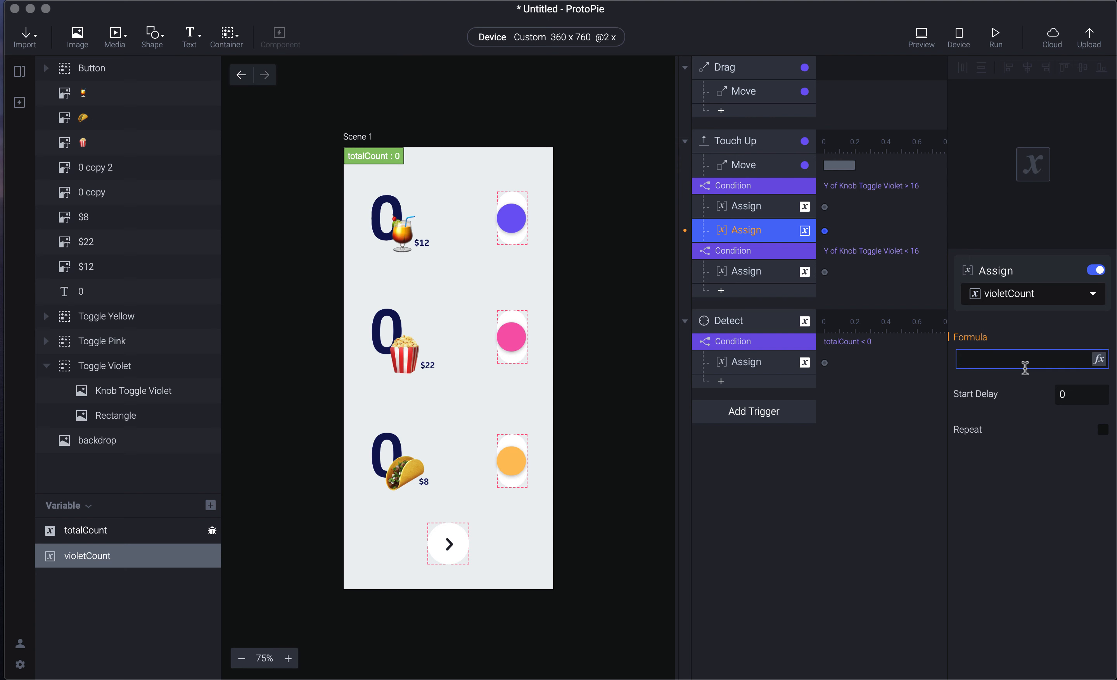
{"action": "left_click", "coordinate": [770, 211]}
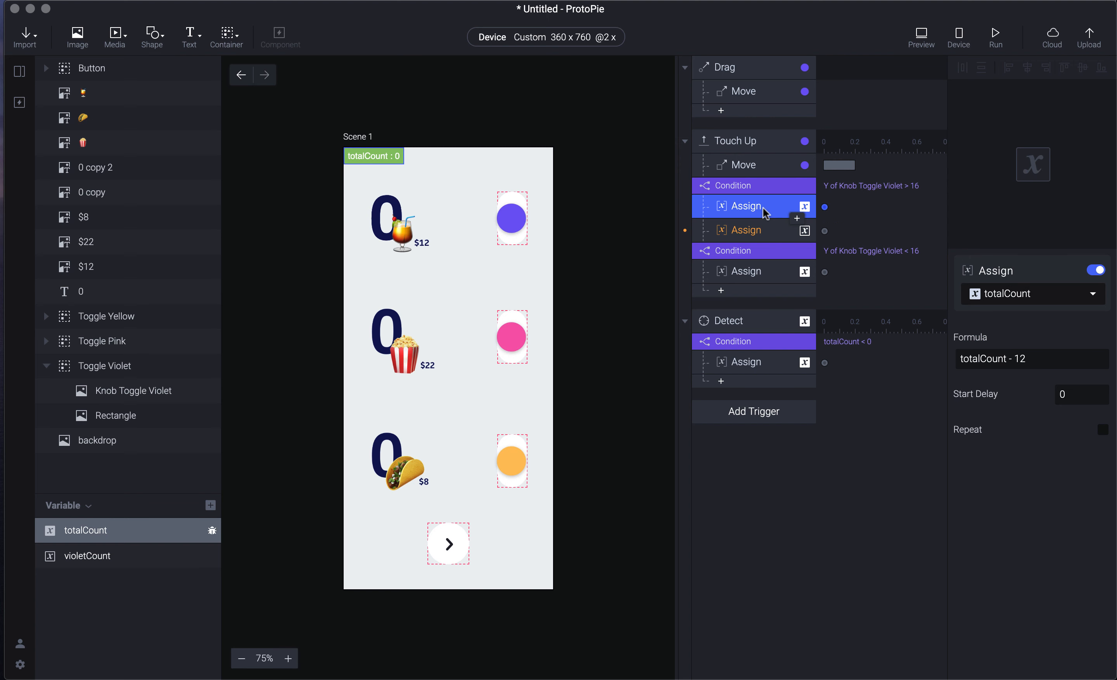
{"action": "left_click", "coordinate": [757, 234]}
{"action": "left_click", "coordinate": [995, 358]}
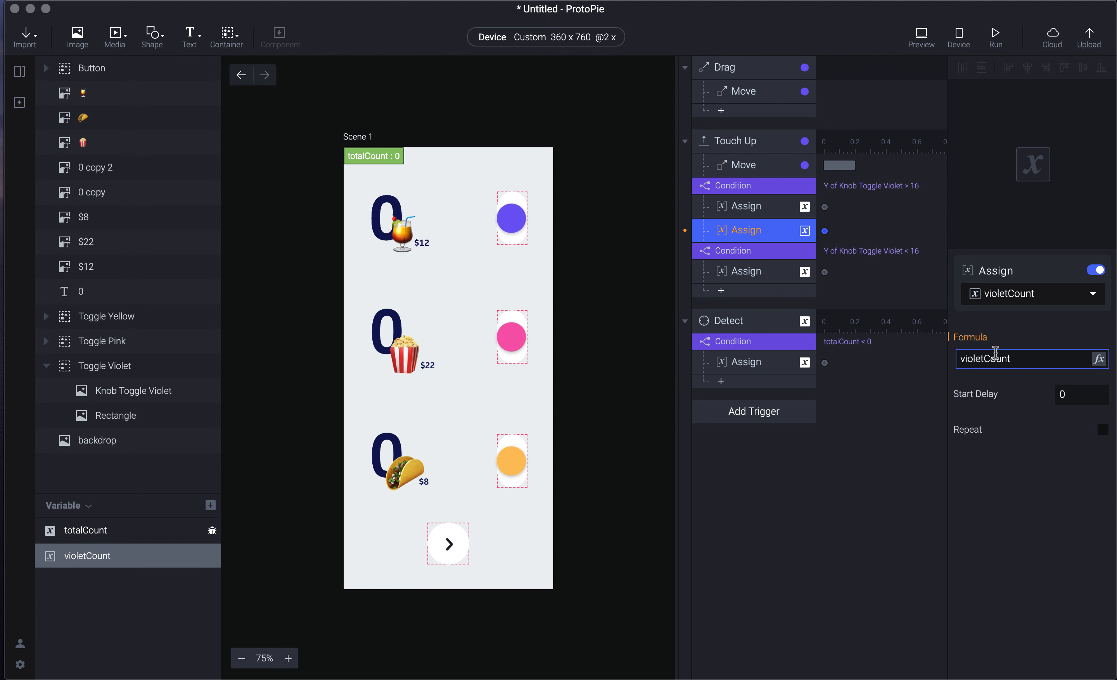
{"action": "key", "text": "Return"}
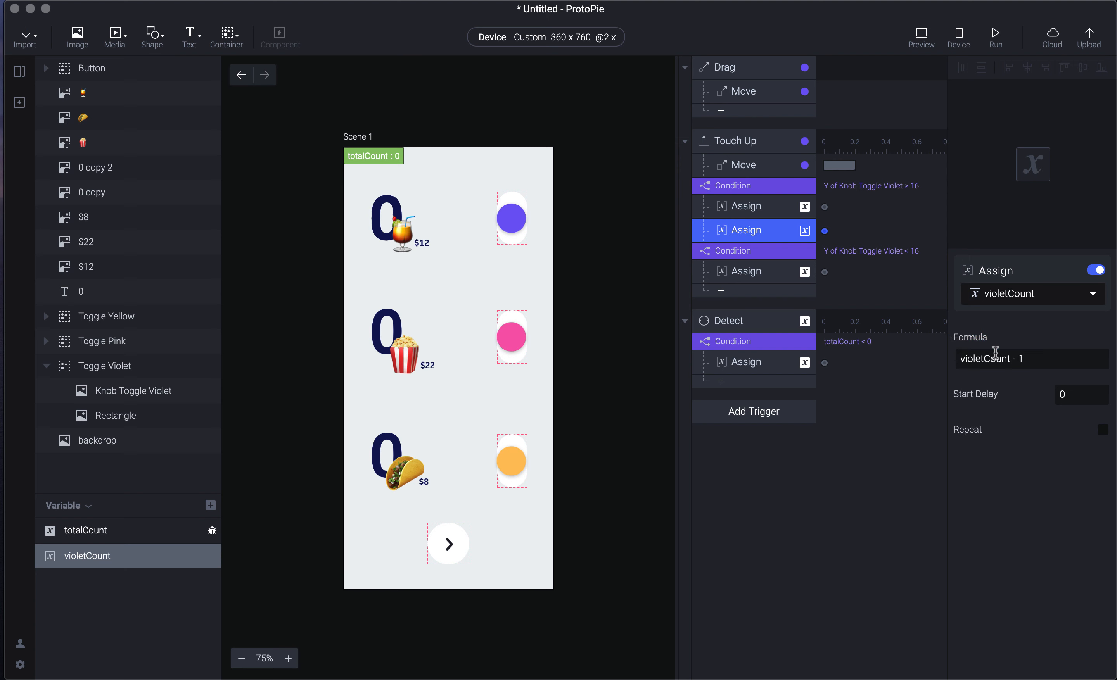
- Paste a copy of that assignment with formula violetCount + 1 for the Y < 16 condition
{"action": "left_click", "coordinate": [752, 272]}
{"action": "key", "text": "ctrl+v"}
{"action": "left_click", "coordinate": [1013, 359]}
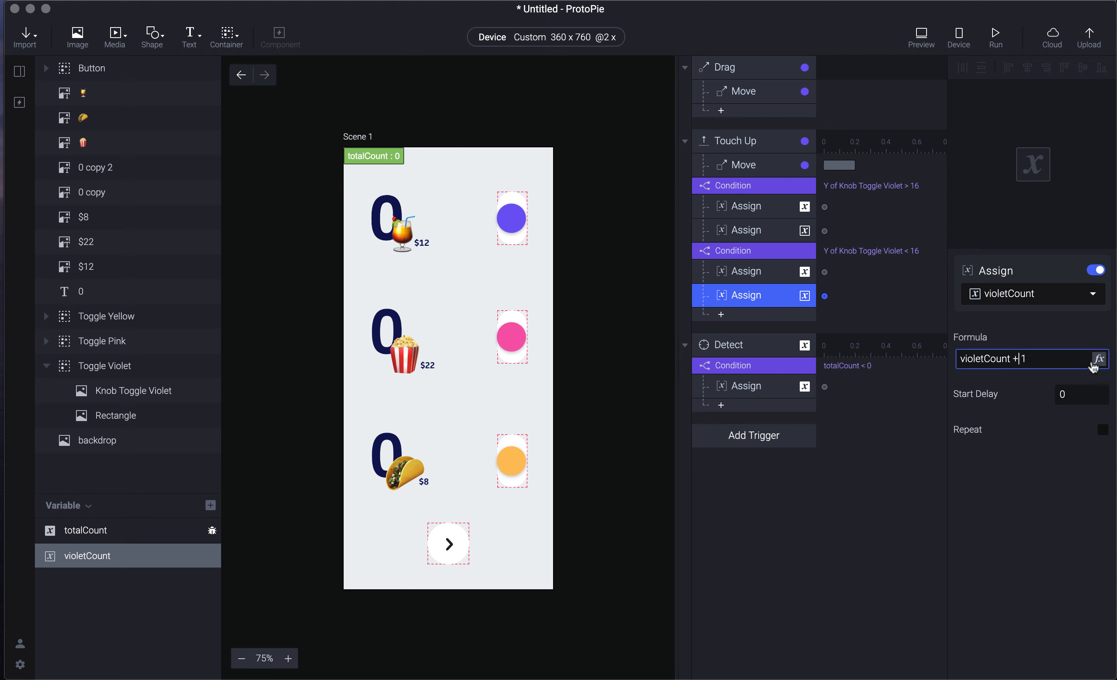
{"action": "left_click", "coordinate": [865, 491]}
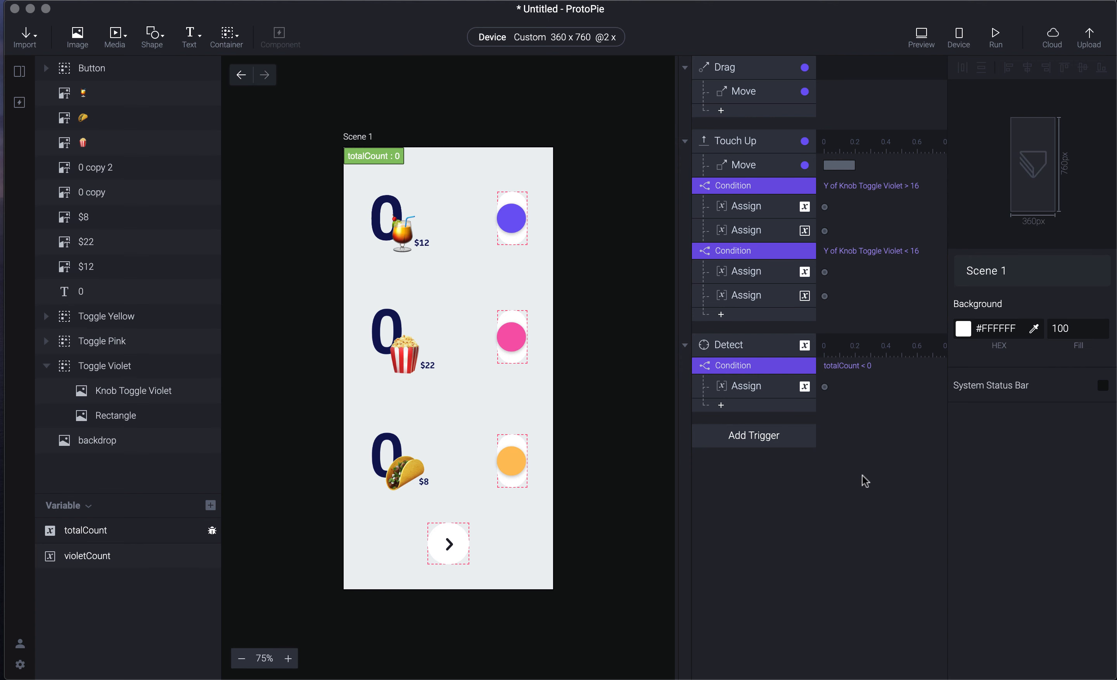
{"action": "left_click", "coordinate": [204, 531]}
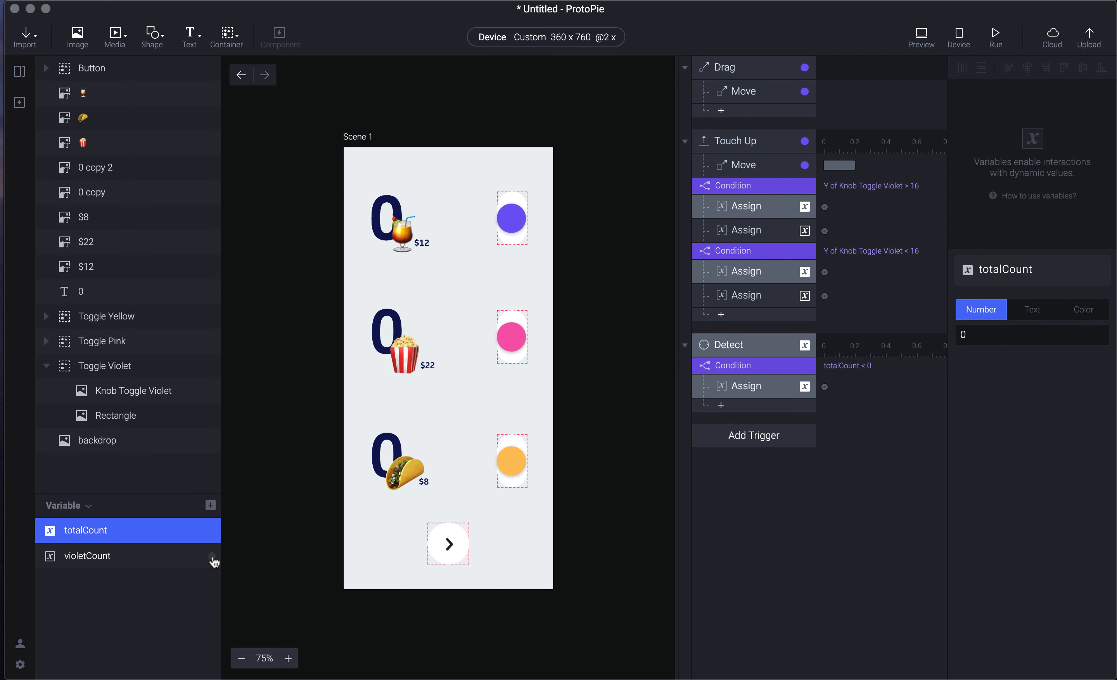
- Show violetCount's live value on the canvas and flick the violet knob up in preview
{"action": "left_click", "coordinate": [211, 556]}
{"action": "key", "text": "super+p"}
{"action": "left_click_drag", "start_coordinate": [996, 123], "coordinate": [996, 43]}
{"action": "left_click_drag", "start_coordinate": [997, 129], "coordinate": [993, 22]}
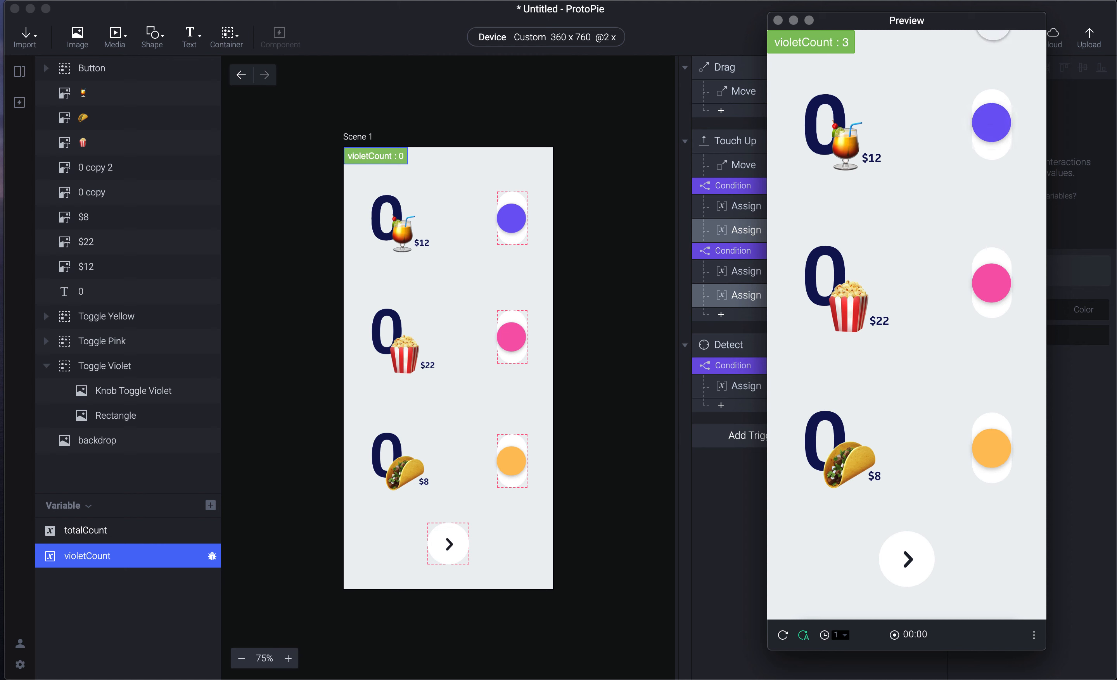
- Flick the violet knob down six times, driving violetCount negative
{"action": "left_click_drag", "start_coordinate": [995, 125], "coordinate": [997, 187]}
{"action": "left_click_drag", "start_coordinate": [993, 124], "coordinate": [997, 204]}
{"action": "left_click_drag", "start_coordinate": [996, 121], "coordinate": [1000, 209]}
{"action": "left_click_drag", "start_coordinate": [995, 125], "coordinate": [1000, 207]}
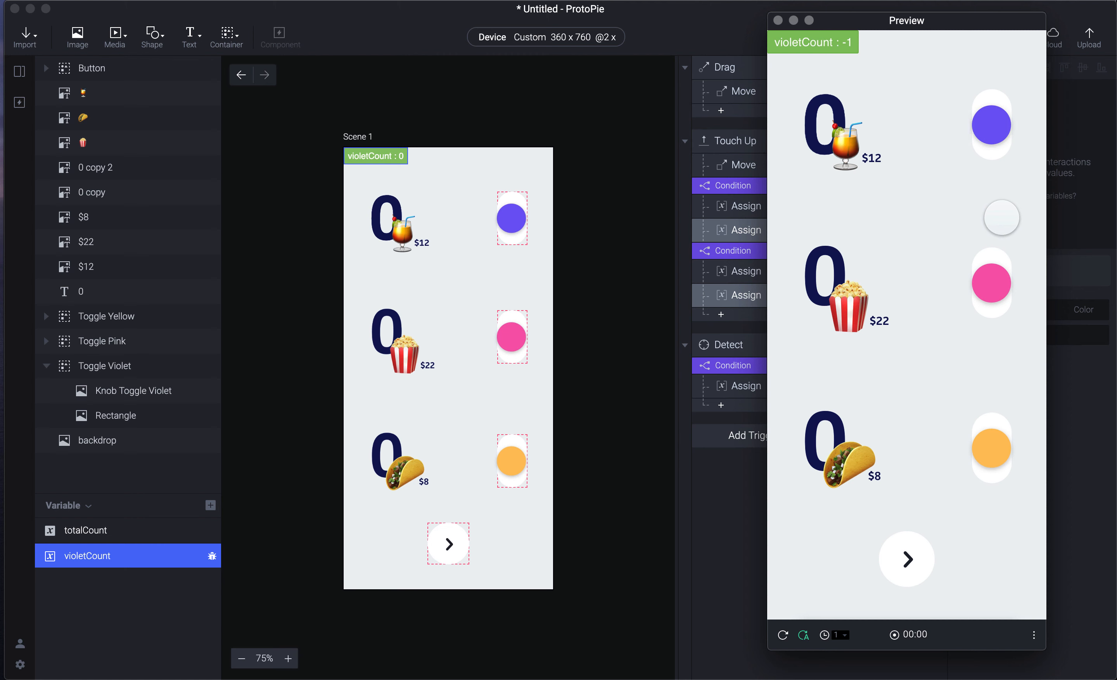
{"action": "left_click_drag", "start_coordinate": [992, 125], "coordinate": [991, 239]}
{"action": "left_click_drag", "start_coordinate": [992, 125], "coordinate": [995, 181]}
- Duplicate the Detect trigger and make the copy detect violetCount
{"action": "left_click", "coordinate": [711, 537]}
{"action": "left_click", "coordinate": [737, 349]}
{"action": "key", "text": "super+d"}
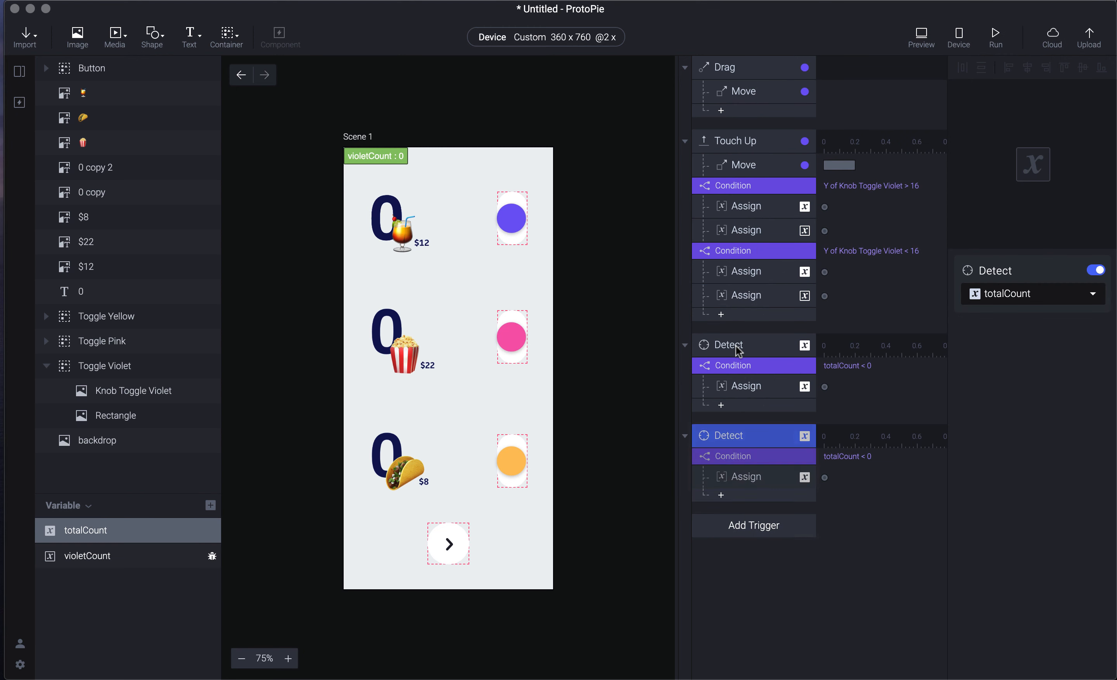
{"action": "left_click", "coordinate": [756, 462]}
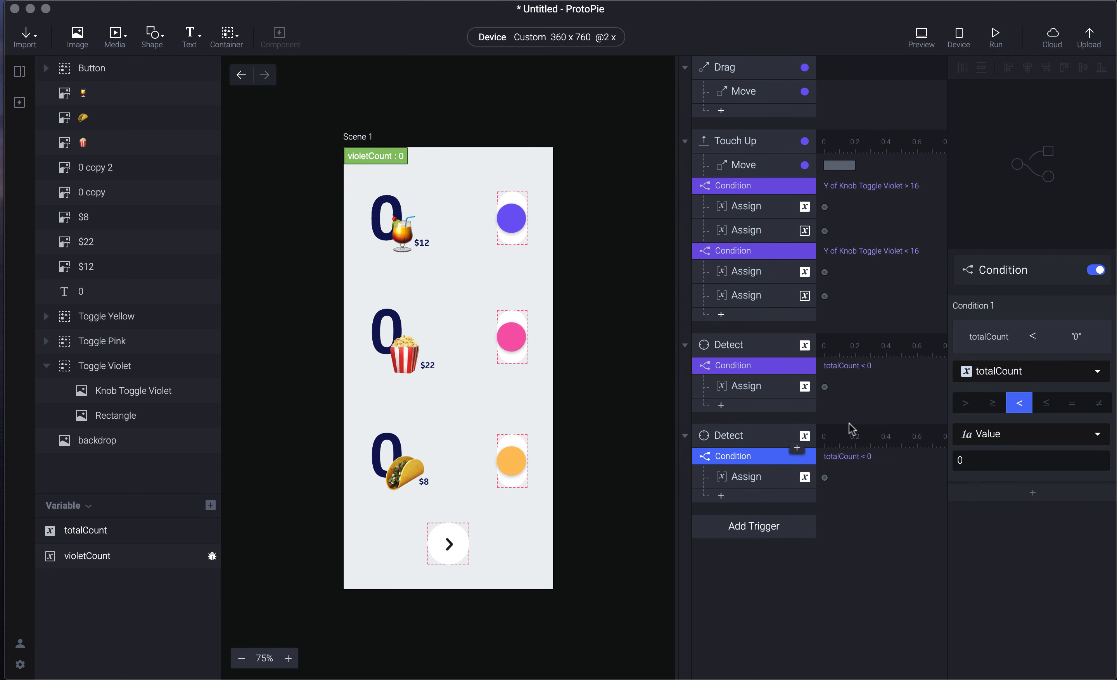
{"action": "left_click", "coordinate": [768, 437]}
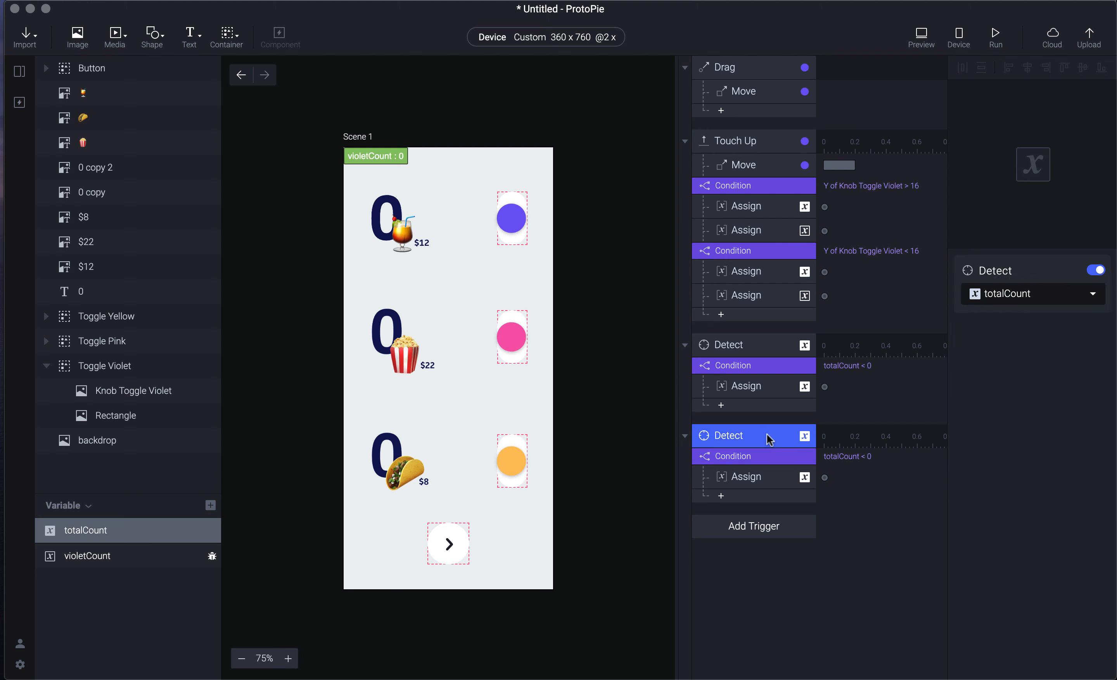
{"action": "left_click", "coordinate": [1050, 295]}
{"action": "left_click", "coordinate": [1014, 353]}
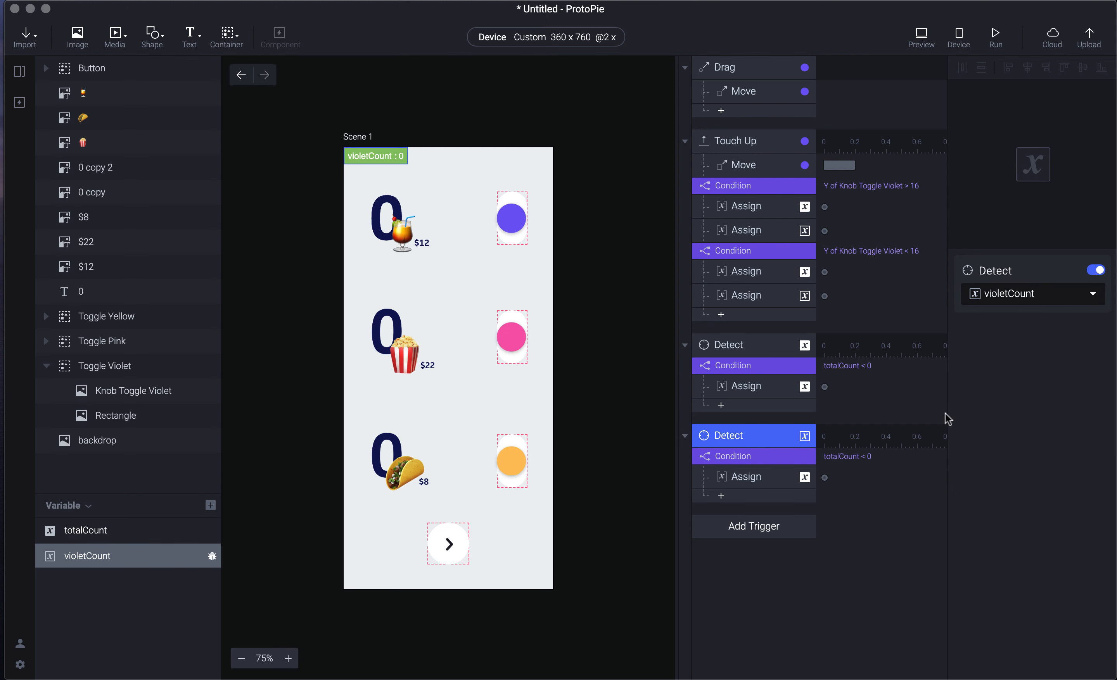
- Set the copy's condition to violetCount < 0 and its Assign to set violetCount to 0
{"action": "left_click", "coordinate": [768, 455]}
{"action": "left_click", "coordinate": [1016, 377]}
{"action": "type", "text": "vuil"}
{"action": "type", "text": "iole"}
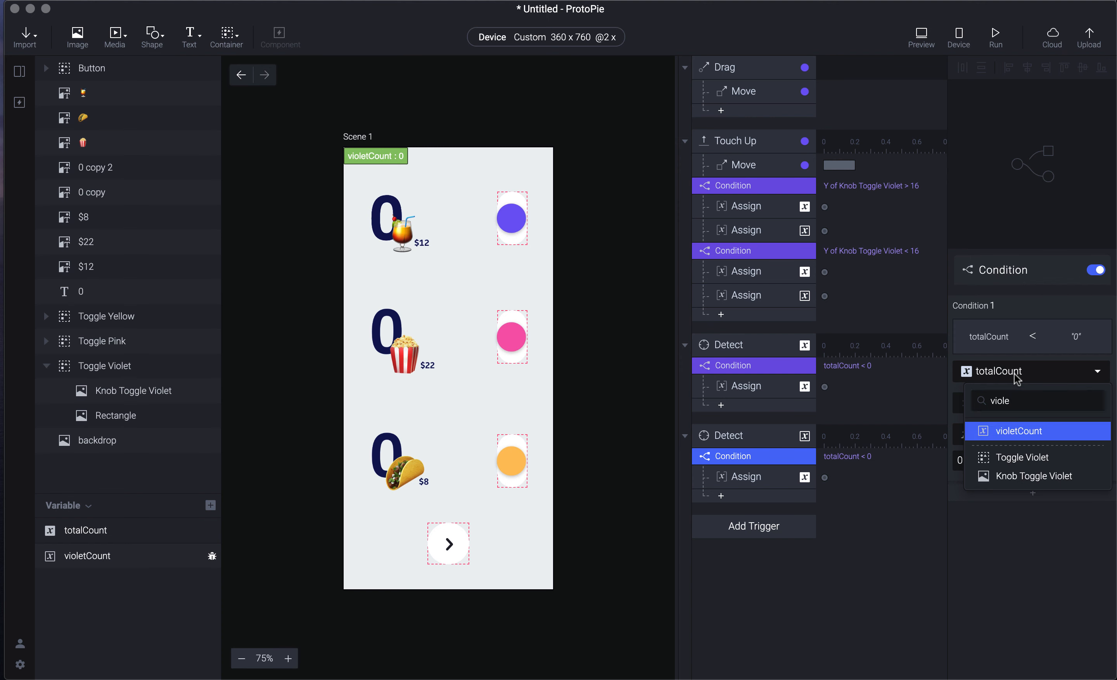
{"action": "key", "text": "Return"}
{"action": "left_click", "coordinate": [779, 476]}
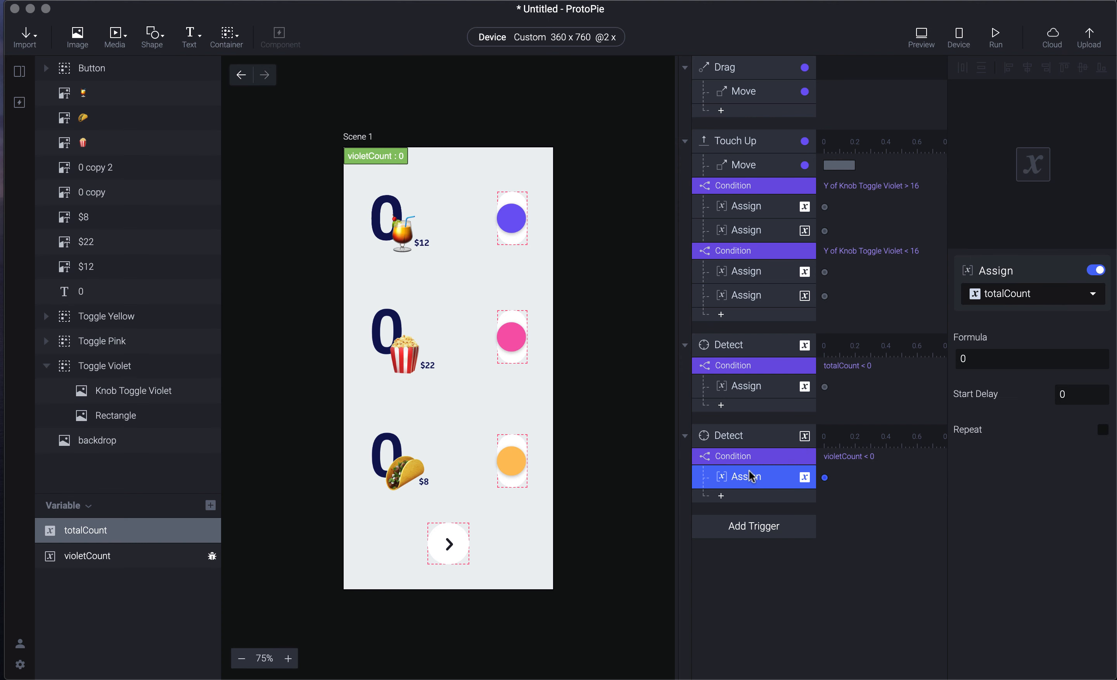
{"action": "left_click", "coordinate": [1059, 292]}
{"action": "type", "text": "vuil"}
{"action": "key", "text": "BackSpace"}
{"action": "type", "text": "io"}
{"action": "key", "text": "Return"}
{"action": "left_click", "coordinate": [1047, 360]}
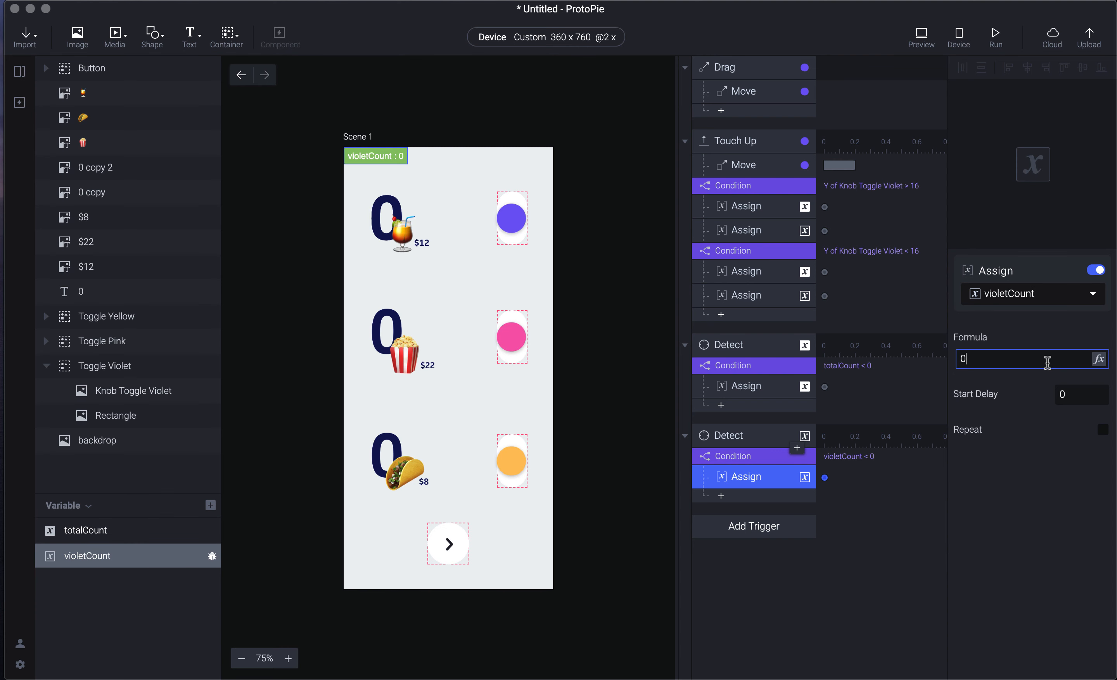
- Preview the prototype, flick the violet knob up once, and close the preview
{"action": "key", "text": "super+p"}
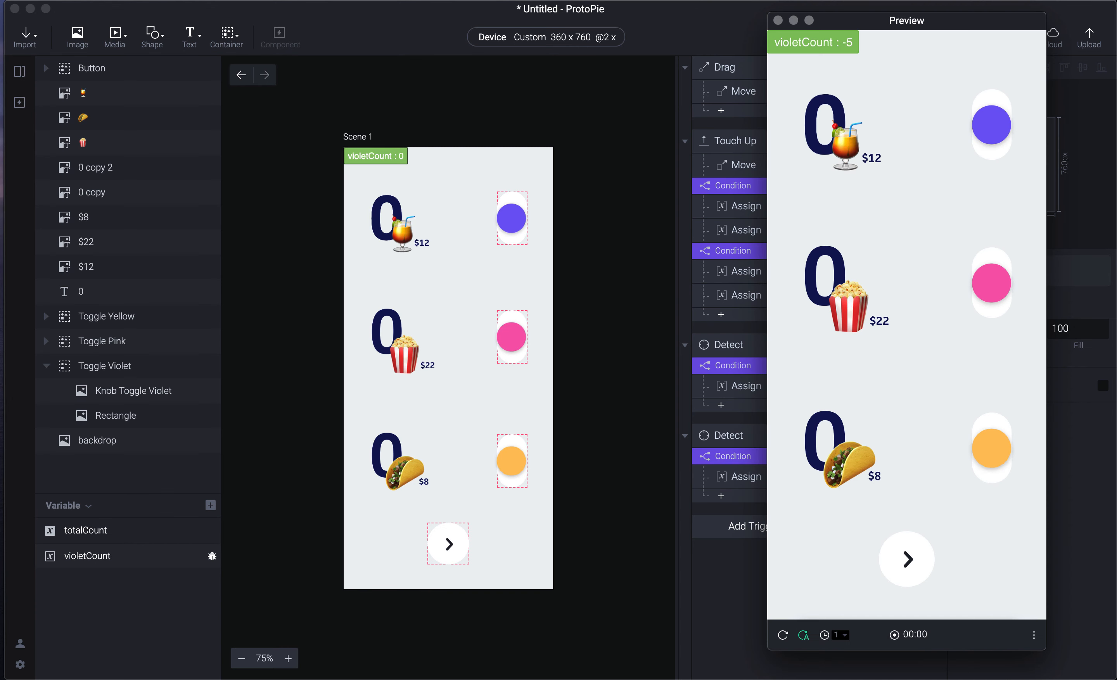
{"action": "left_click_drag", "start_coordinate": [999, 121], "coordinate": [988, 42]}
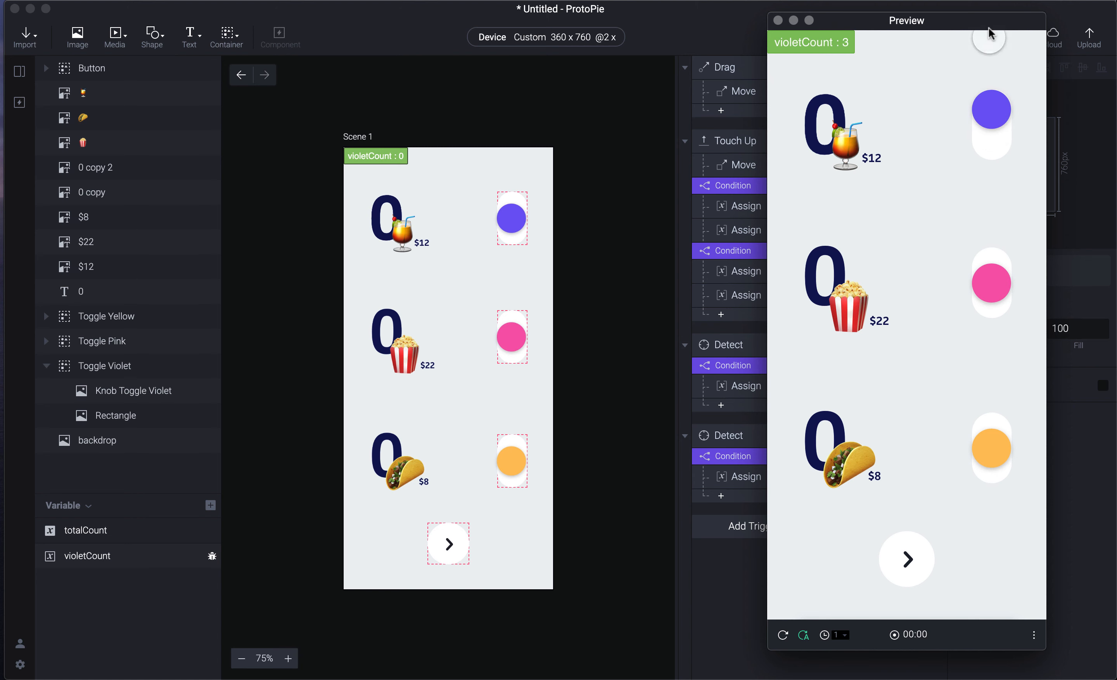
{"action": "key", "text": "super+w"}
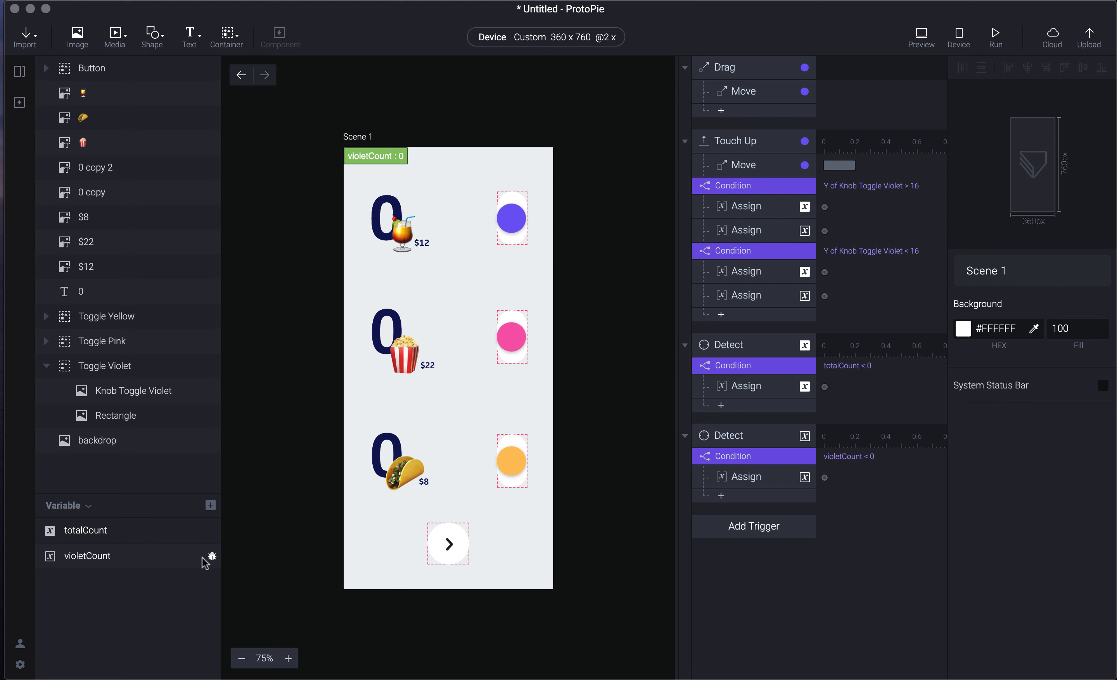
- Show totalCount's live value instead, preview, and flick the violet knob up to reach totalCount 36
{"action": "left_click", "coordinate": [202, 557]}
{"action": "left_click", "coordinate": [212, 538]}
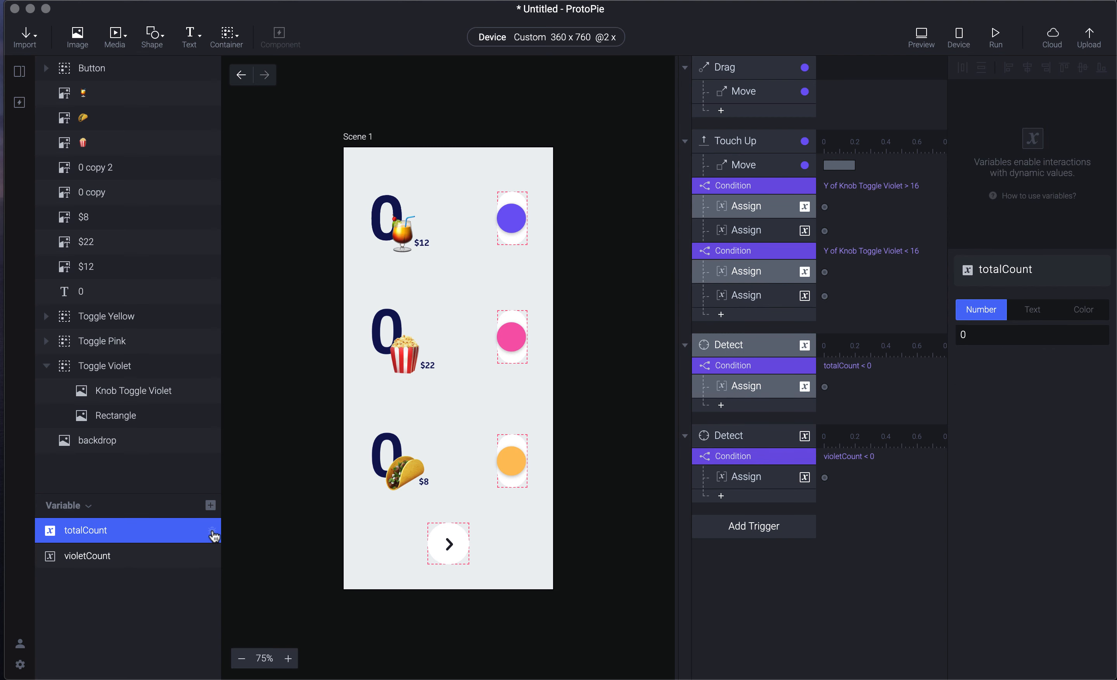
{"action": "left_click", "coordinate": [212, 533]}
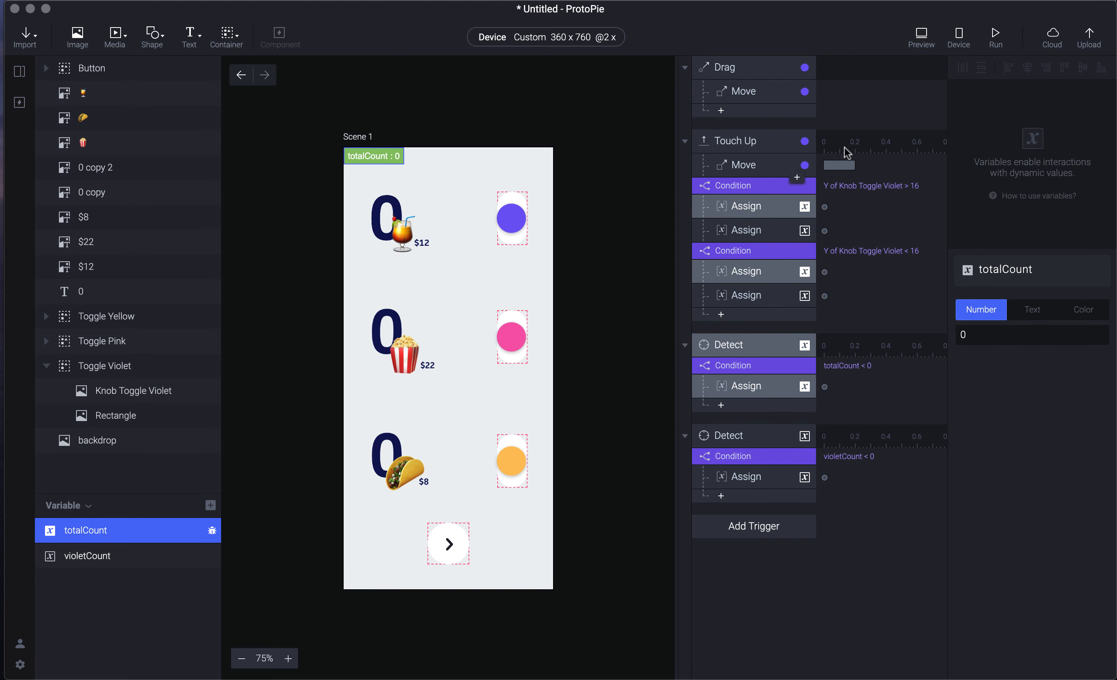
{"action": "key", "text": "super+p"}
{"action": "left_click_drag", "start_coordinate": [980, 134], "coordinate": [977, 54]}
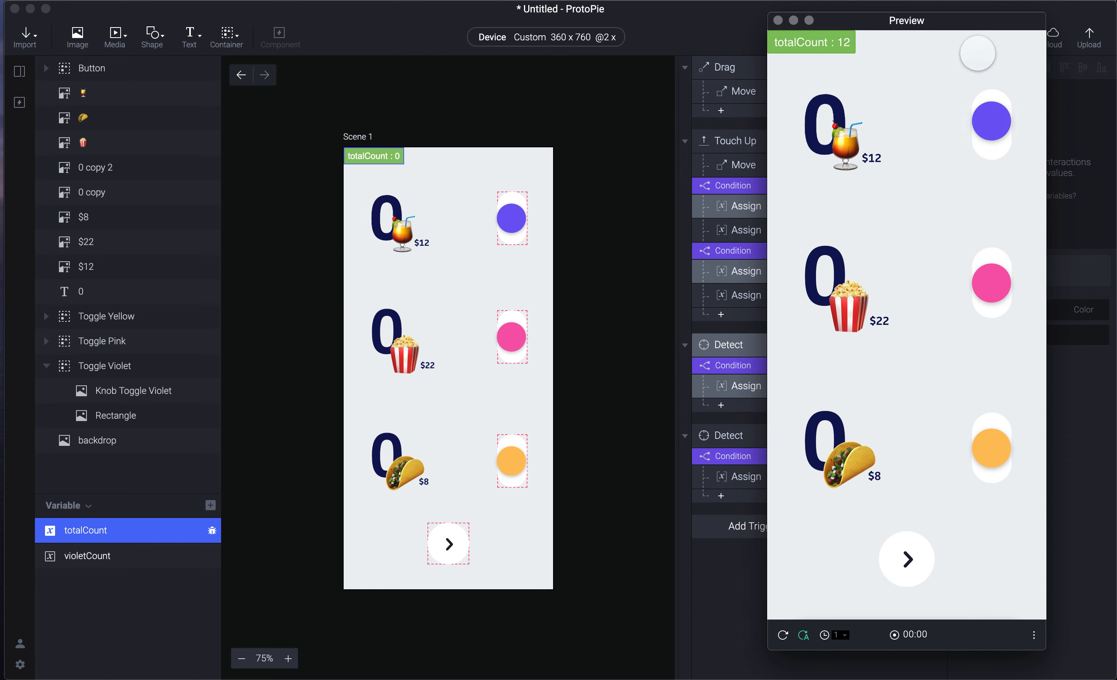
{"action": "left_click_drag", "start_coordinate": [984, 138], "coordinate": [997, 62]}
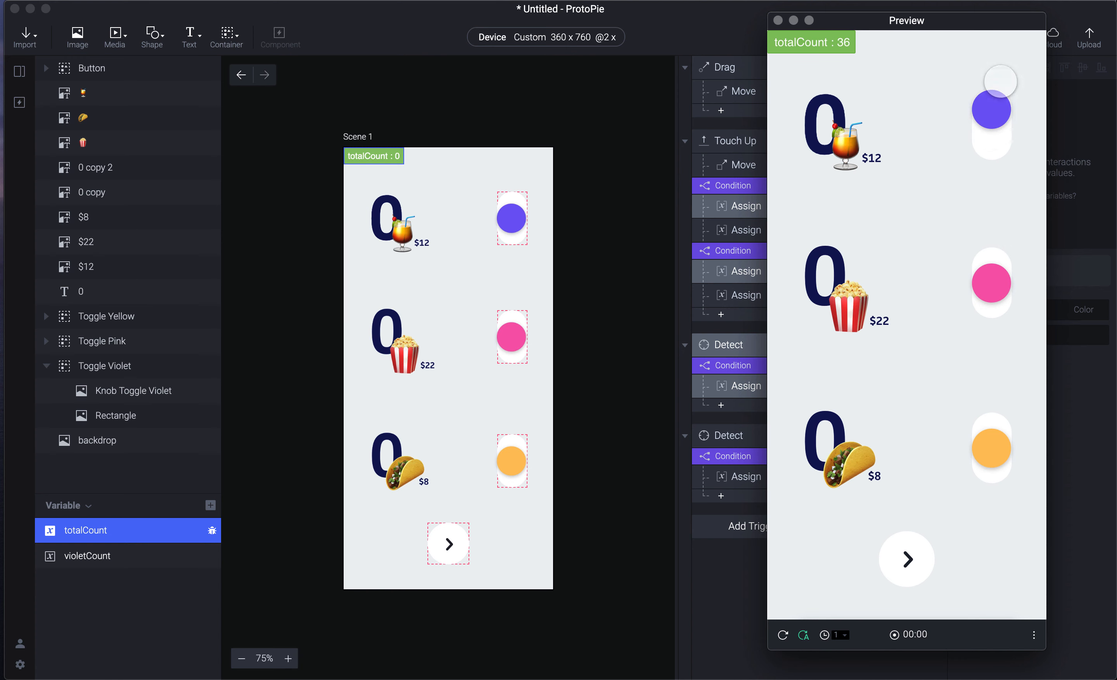
{"action": "left_click", "coordinate": [380, 211]}
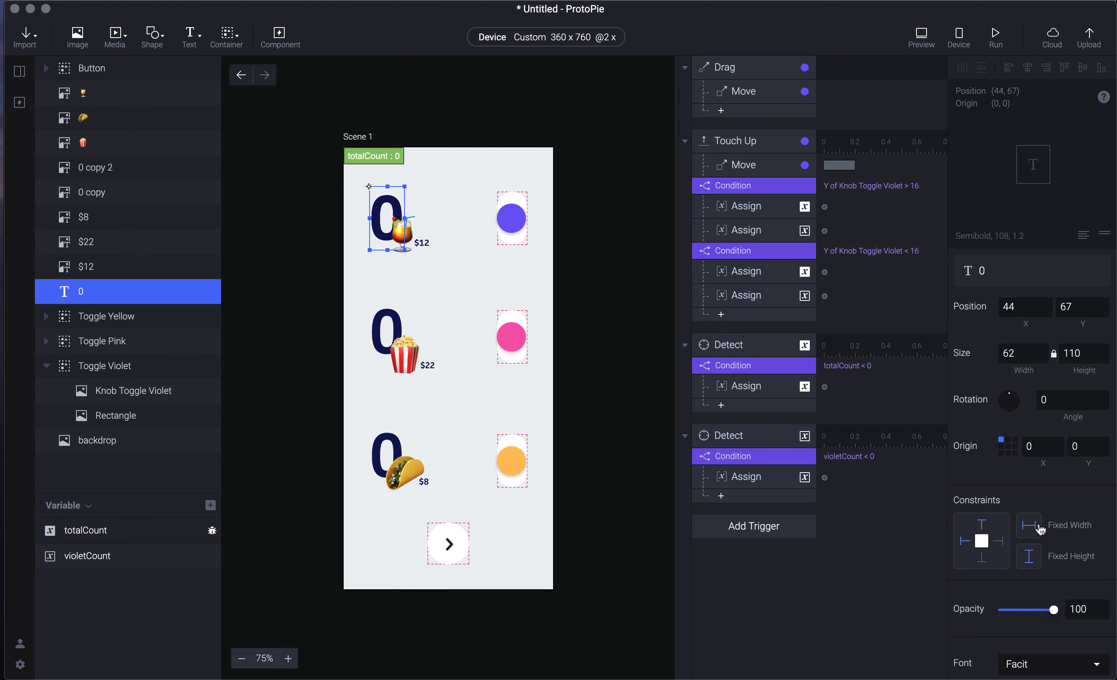
- Center-align the top count text 0
{"action": "scroll", "coordinate": [1030, 521], "scroll_direction": "down", "scroll_amount": 8}
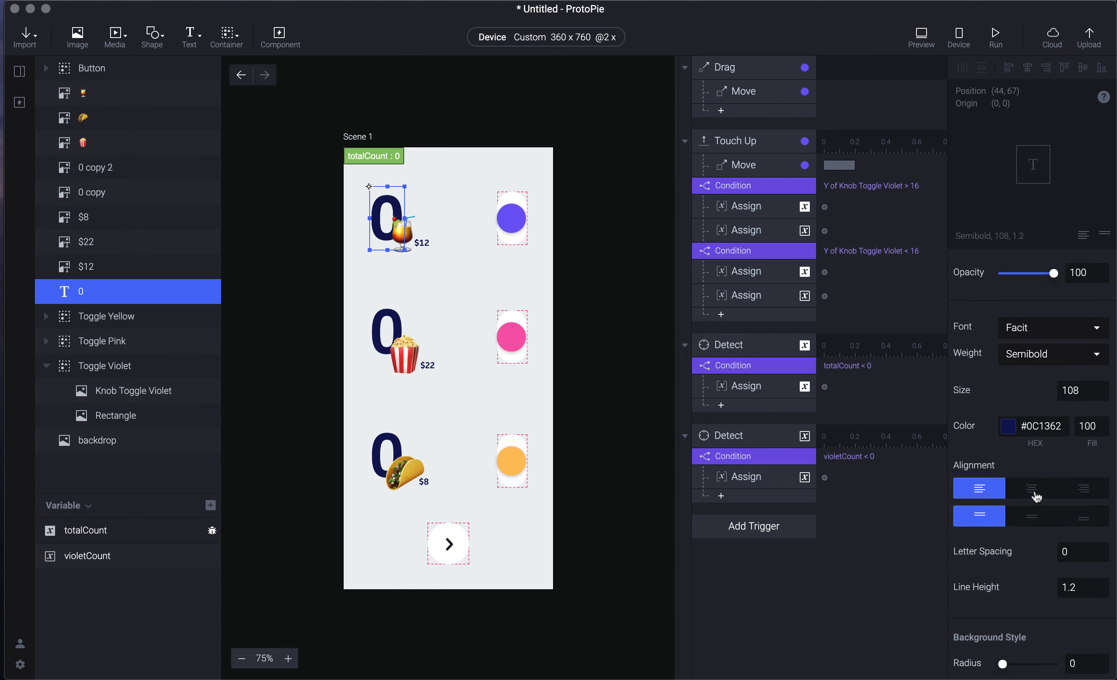
{"action": "left_click", "coordinate": [1034, 491]}
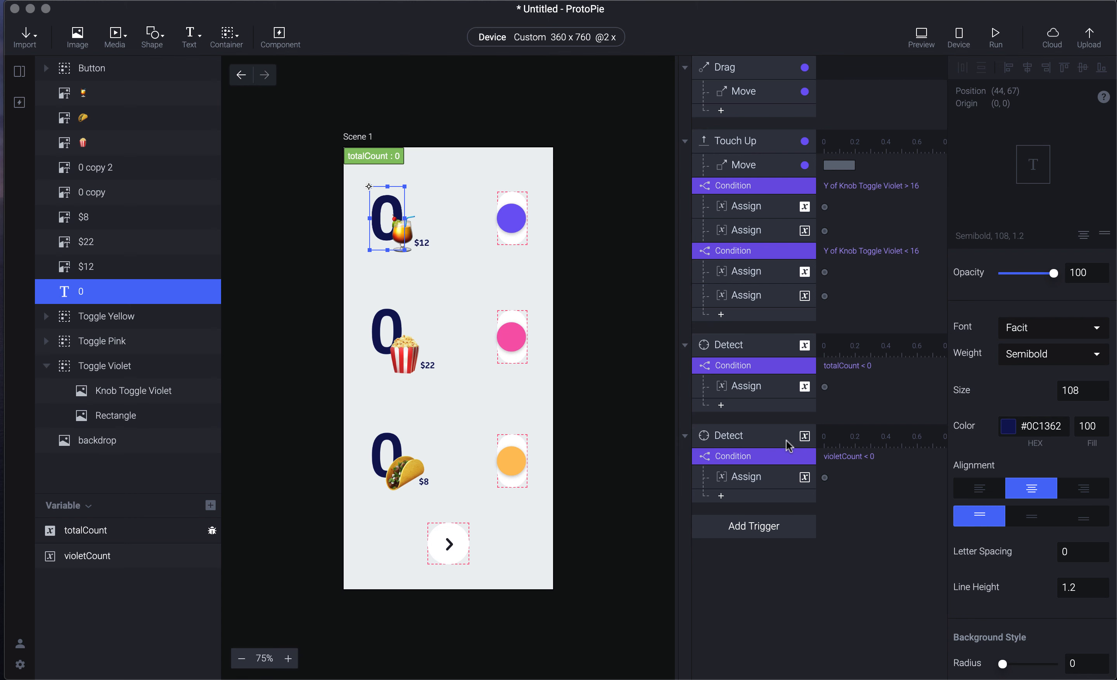
{"action": "left_click", "coordinate": [775, 599]}
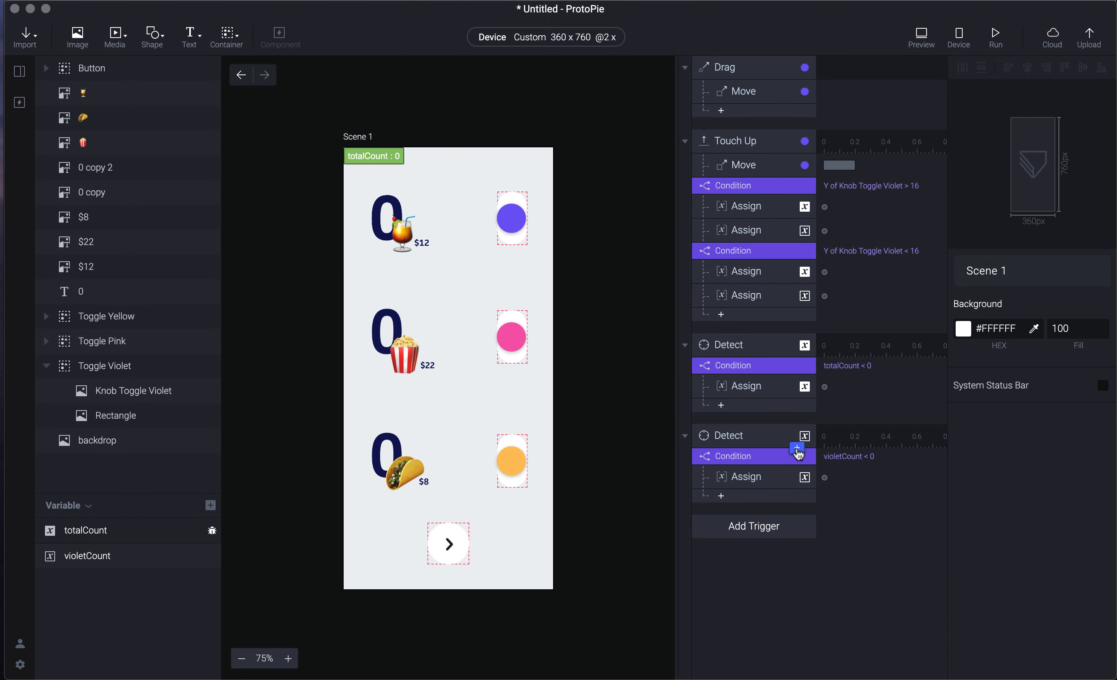
- Add a Text response to the lower violetCount Detect trigger targeting the count layer 0
{"action": "left_click", "coordinate": [796, 449]}
{"action": "left_click", "coordinate": [753, 441]}
{"action": "left_click", "coordinate": [758, 435]}
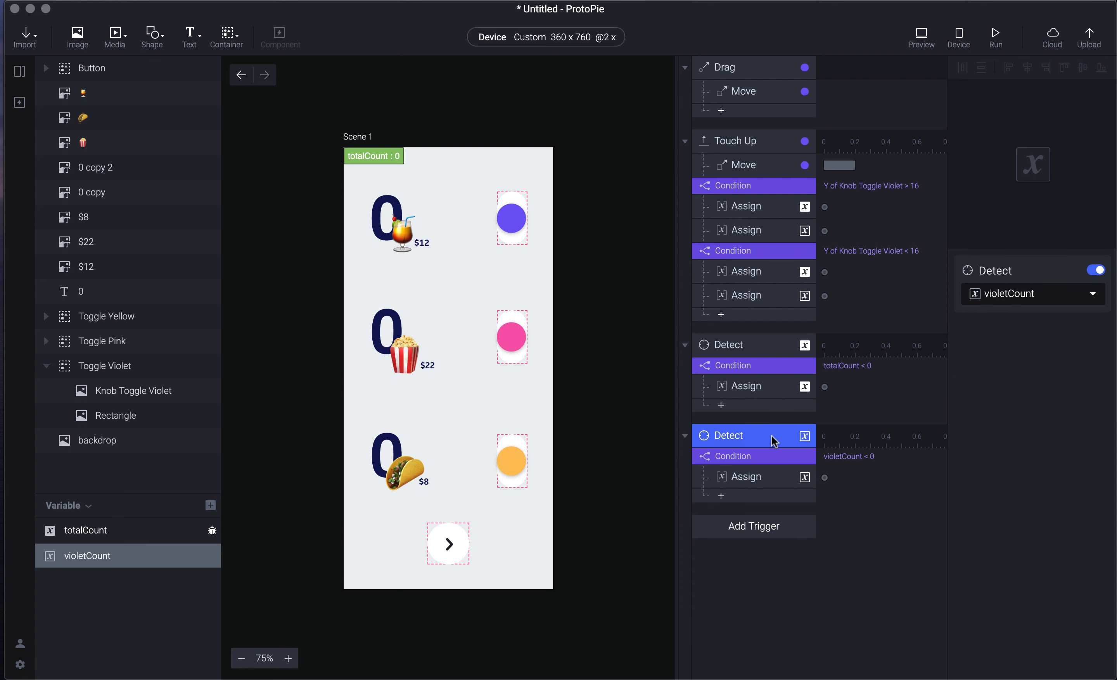
{"action": "left_click", "coordinate": [797, 449]}
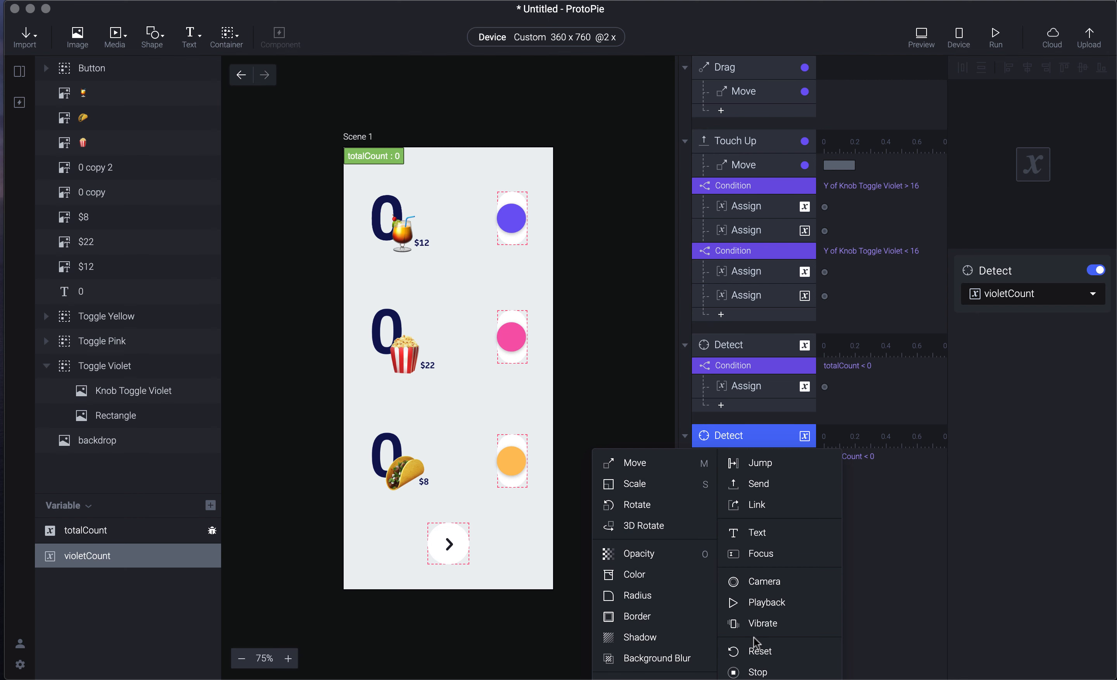
{"action": "left_click", "coordinate": [786, 536]}
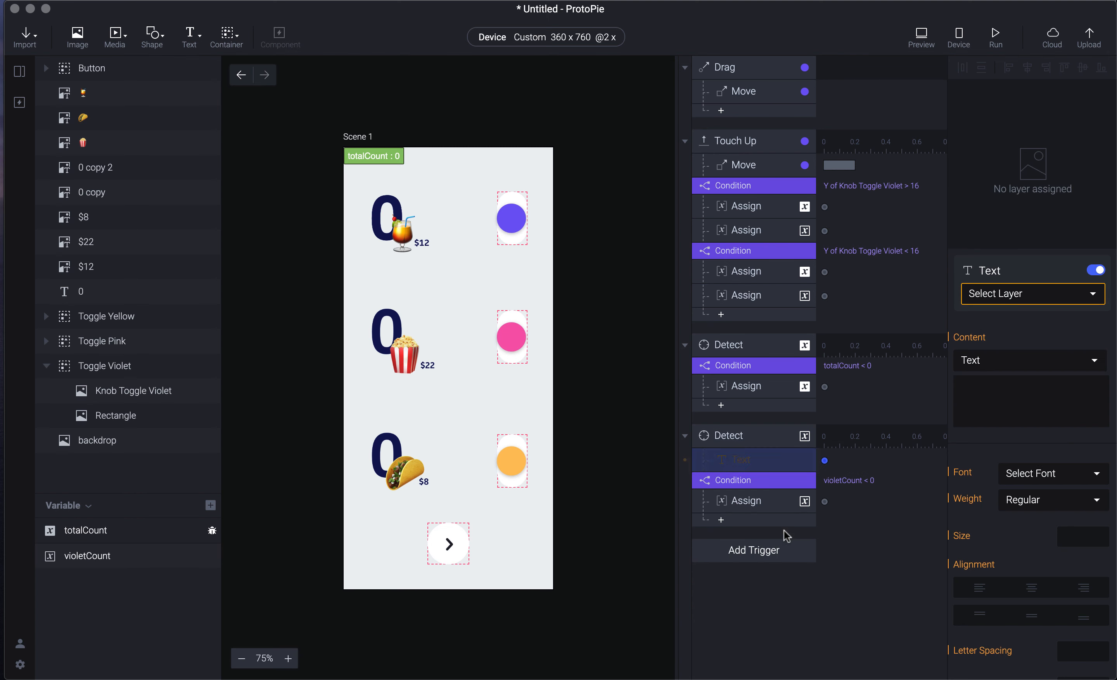
{"action": "left_click", "coordinate": [1067, 298]}
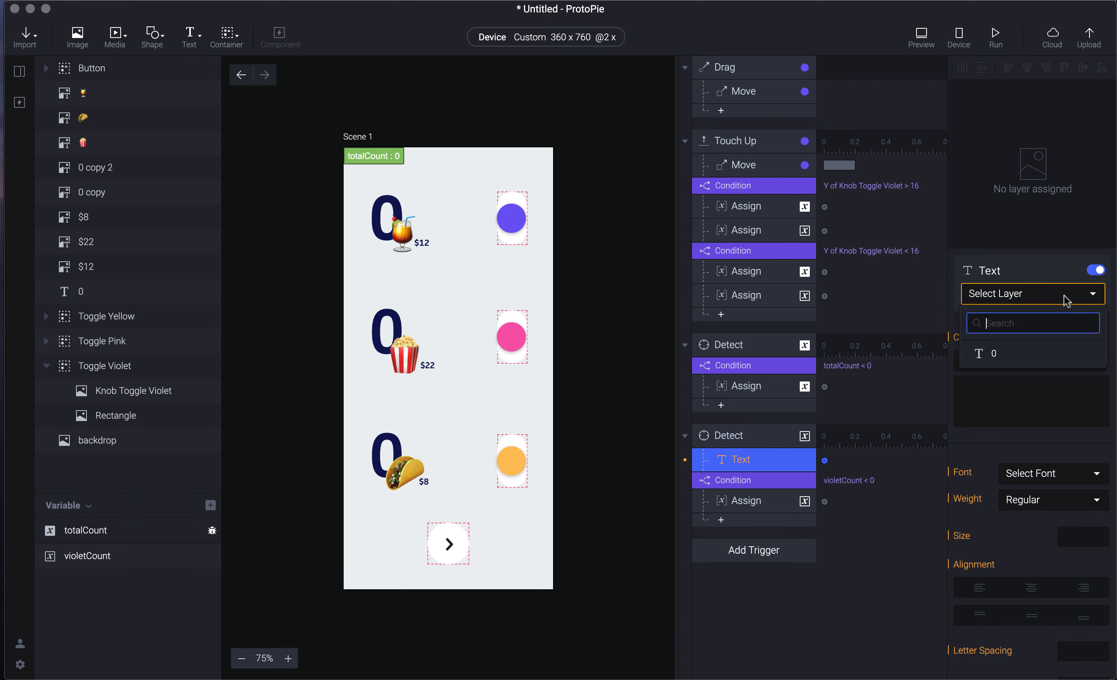
{"action": "left_click", "coordinate": [1055, 354]}
- Set the Text response content to the formula violetCount
{"action": "left_click", "coordinate": [1023, 361]}
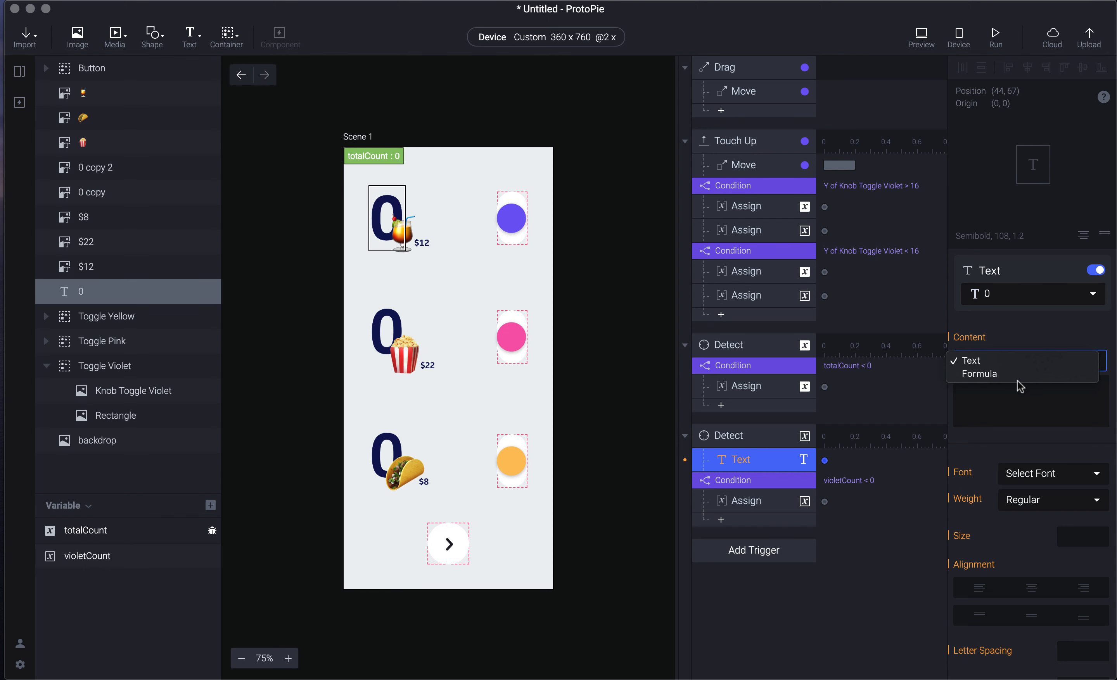
{"action": "left_click", "coordinate": [1018, 372]}
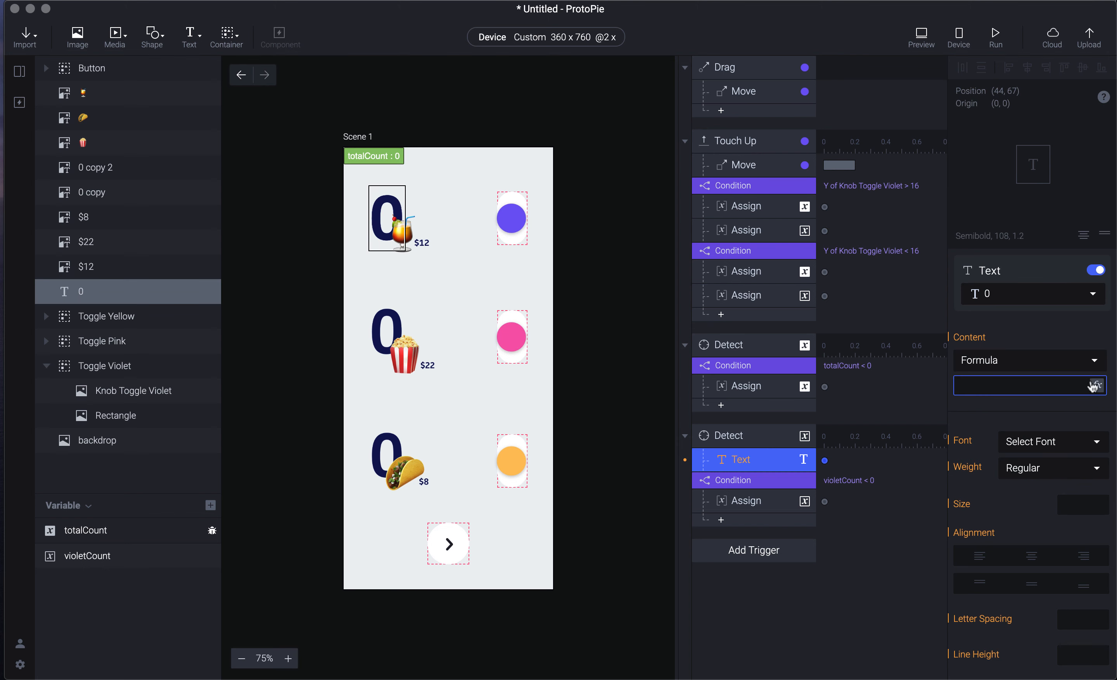
{"action": "left_click", "coordinate": [1096, 387]}
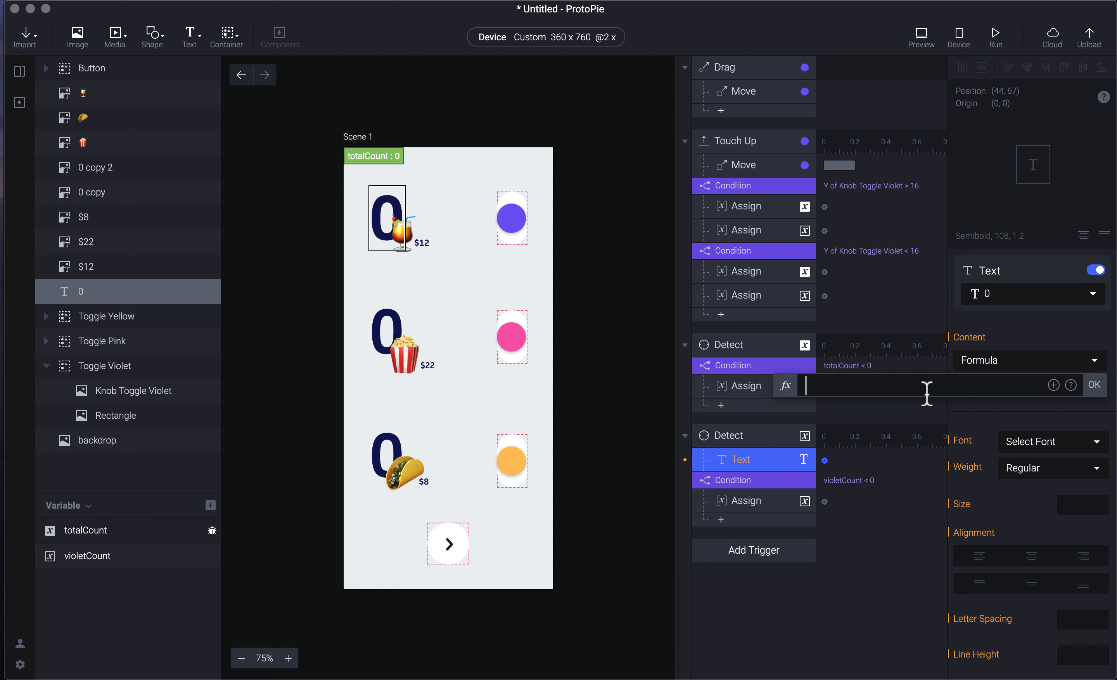
{"action": "type", "text": "vio"}
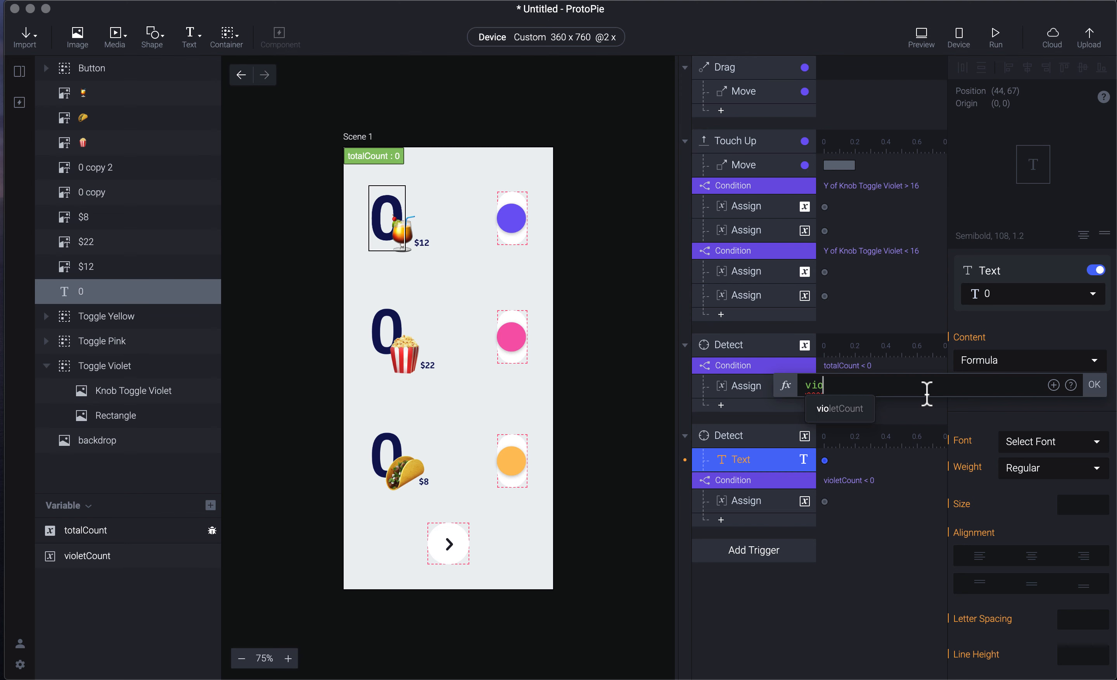
{"action": "left_click", "coordinate": [848, 407]}
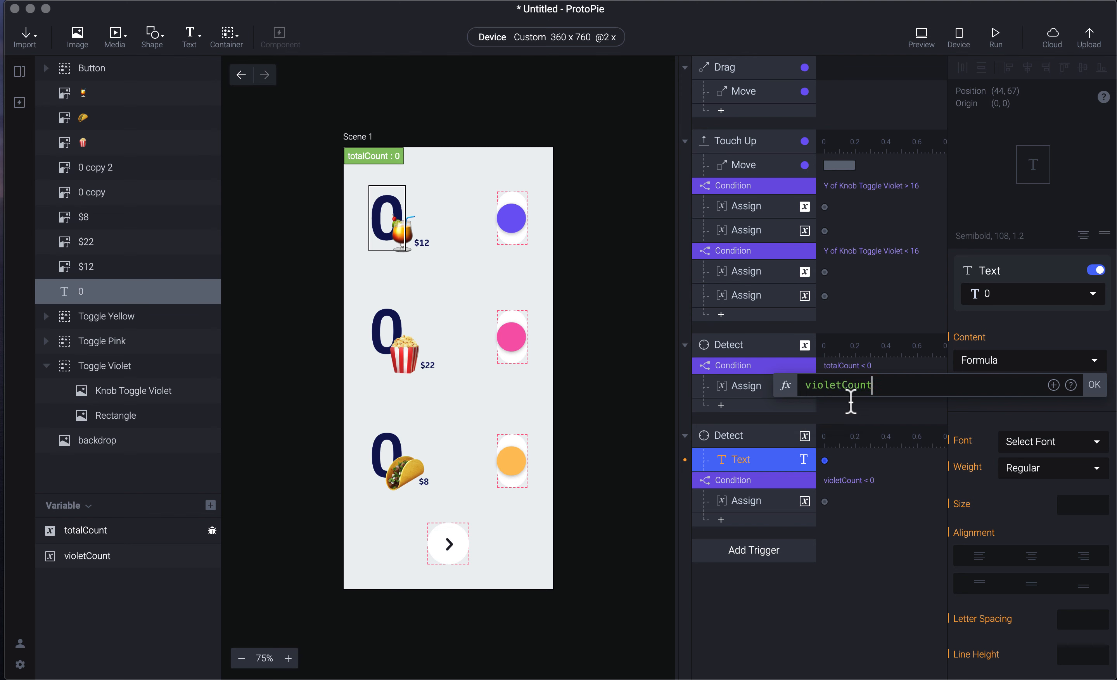
{"action": "left_click", "coordinate": [1103, 384]}
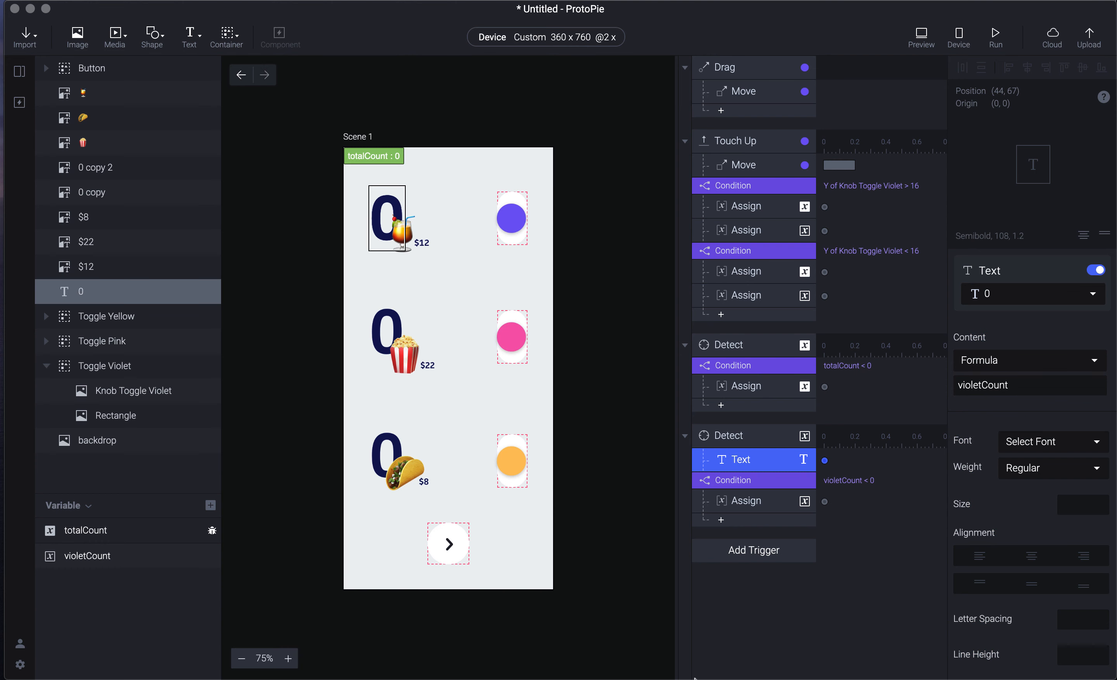
{"action": "left_click", "coordinate": [745, 604]}
- In preview, tap the violet toggle four times and pull its knob down to test the counts
{"action": "key", "text": "super+p"}
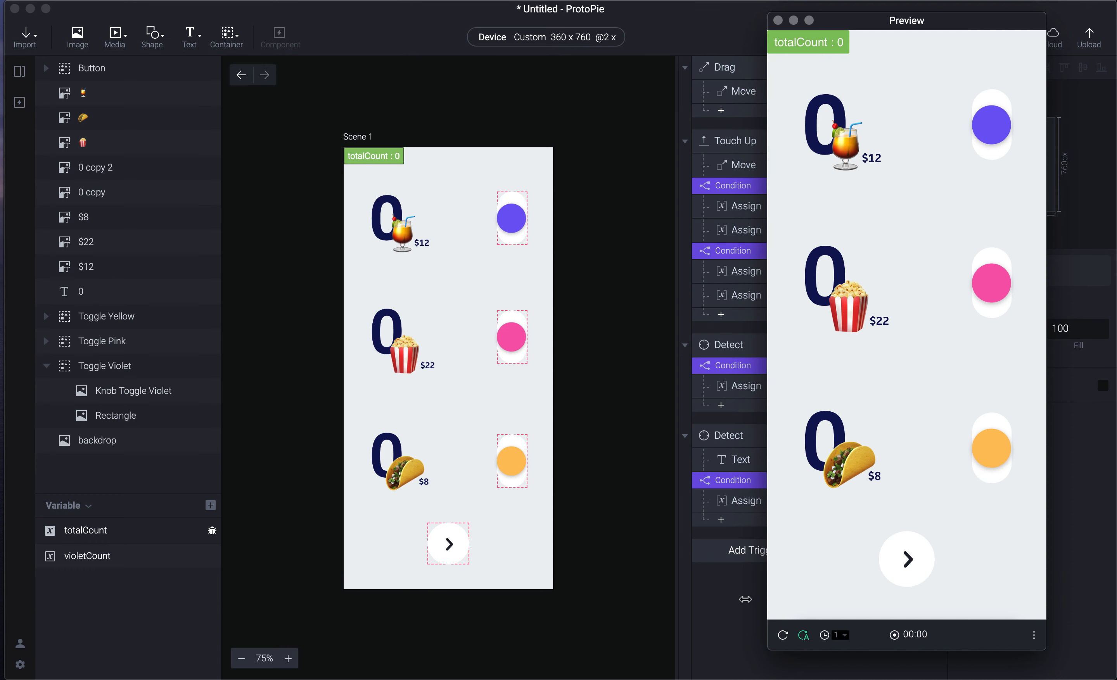
{"action": "left_click", "coordinate": [991, 123]}
{"action": "left_click", "coordinate": [989, 120]}
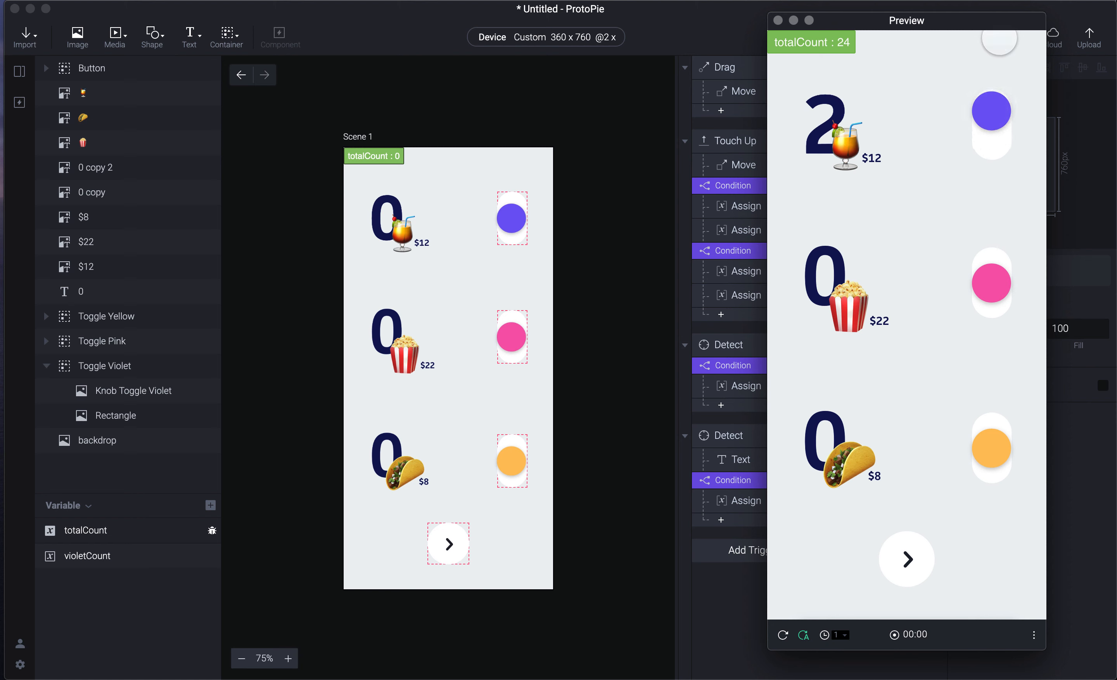
{"action": "left_click", "coordinate": [989, 120]}
{"action": "left_click", "coordinate": [989, 124]}
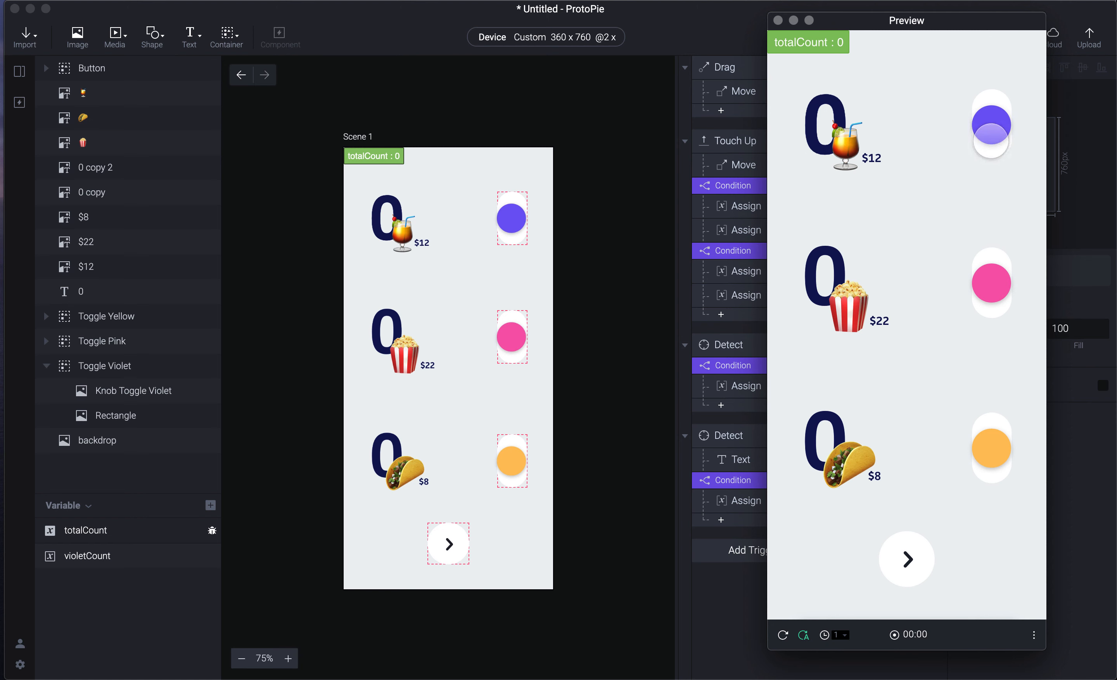
{"action": "left_click_drag", "start_coordinate": [992, 124], "coordinate": [987, 174]}
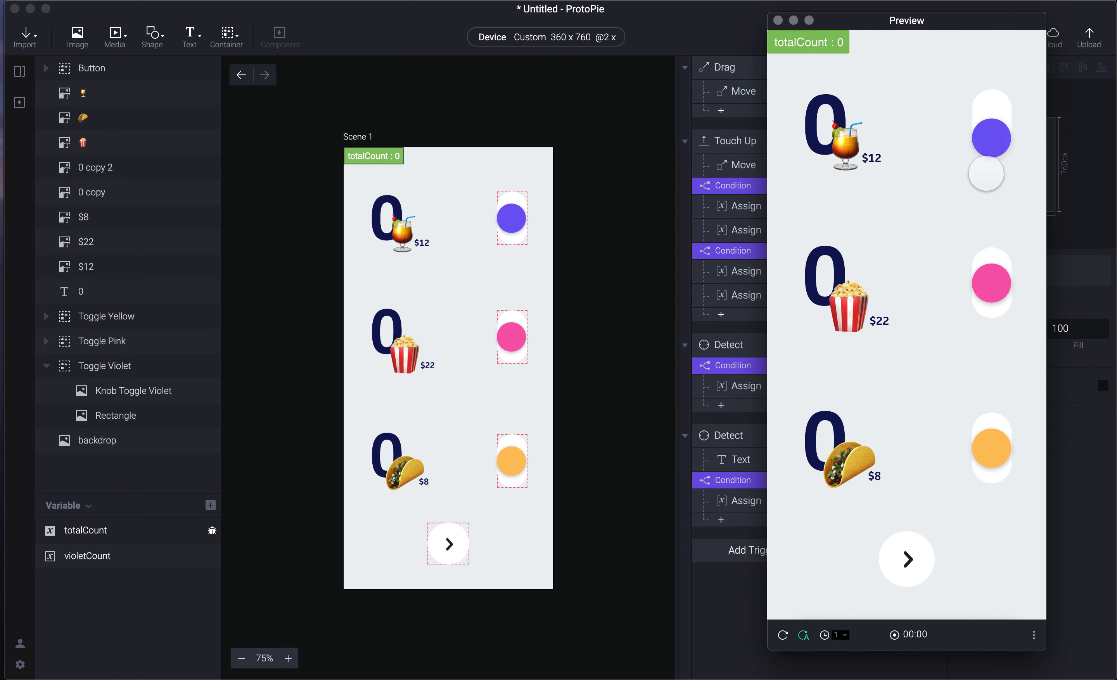
{"action": "left_click", "coordinate": [691, 647]}
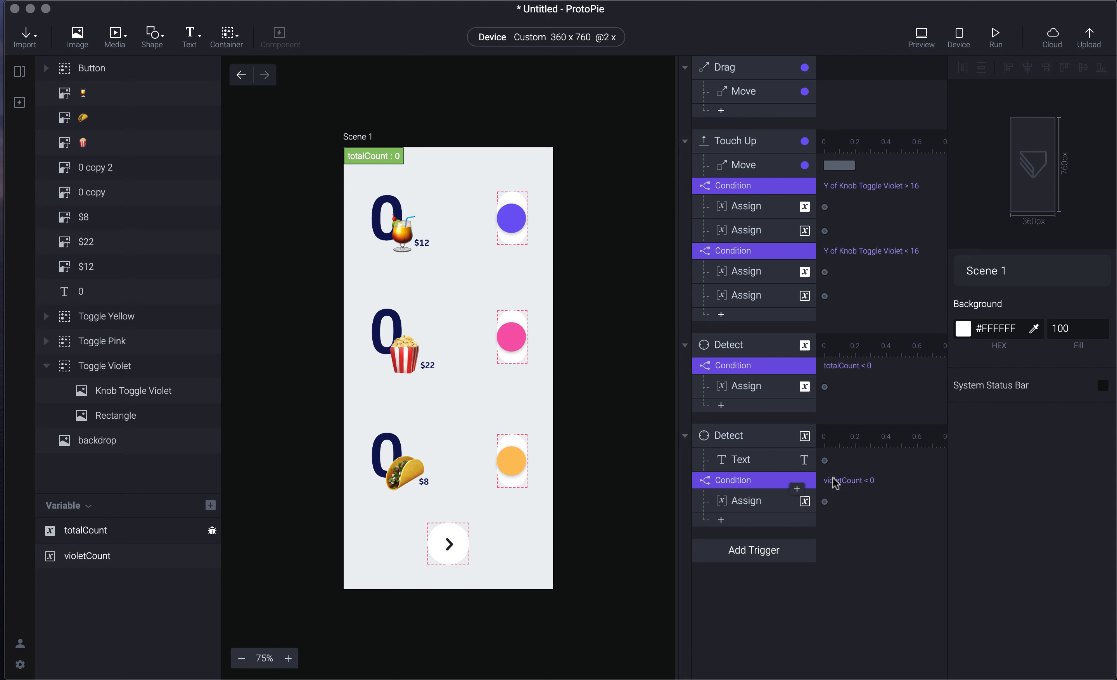
- Review the violetCount Assign response and violetCount < 0 condition, then preview again
{"action": "left_click", "coordinate": [761, 504]}
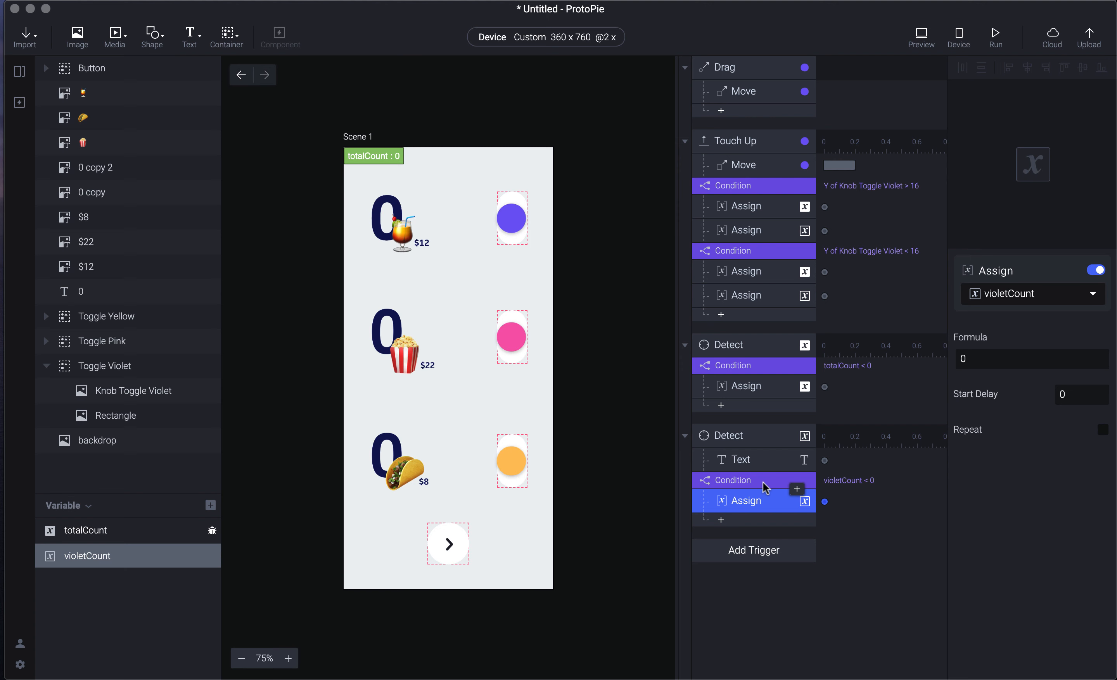
{"action": "left_click", "coordinate": [763, 483]}
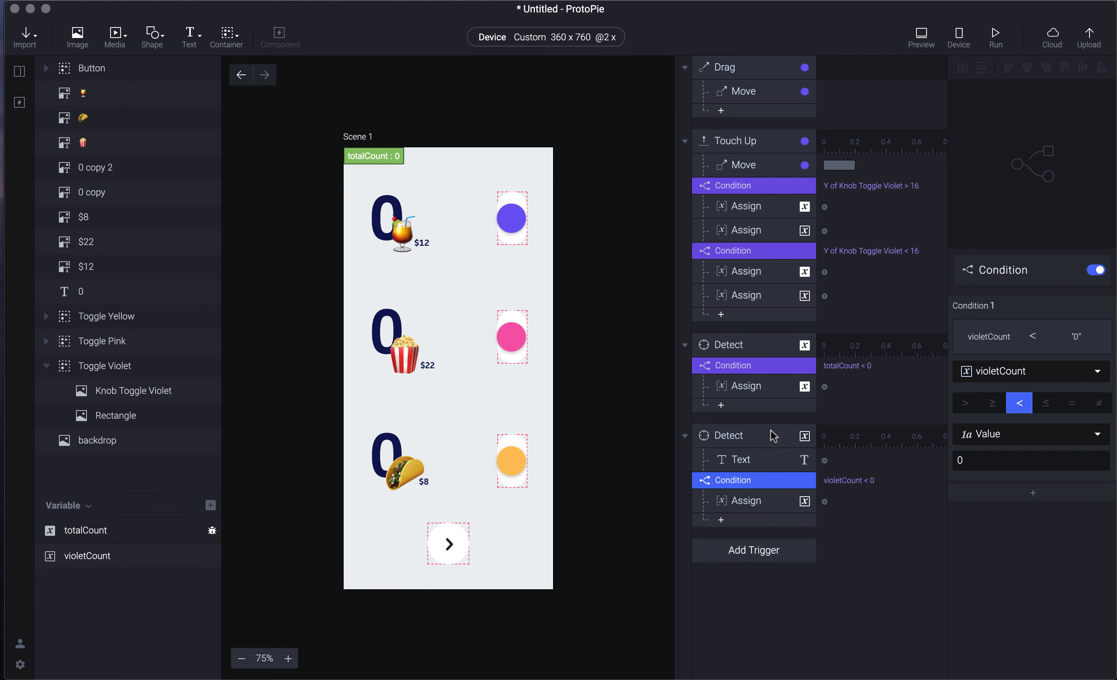
{"action": "key", "text": "super+p"}
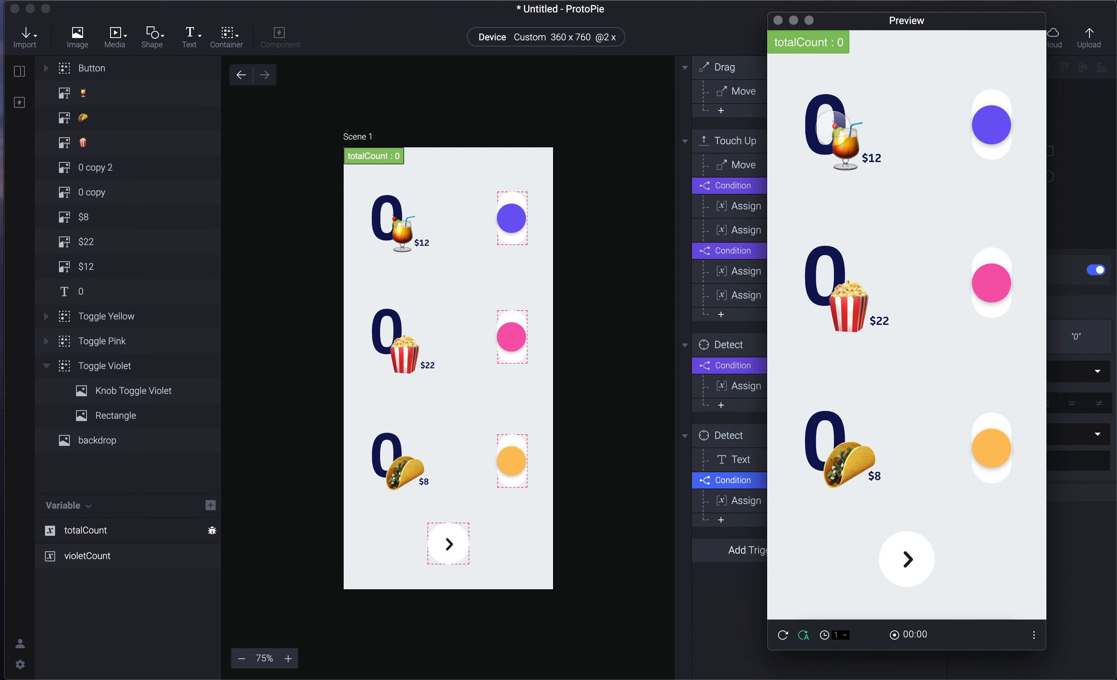
{"action": "left_click", "coordinate": [701, 641]}
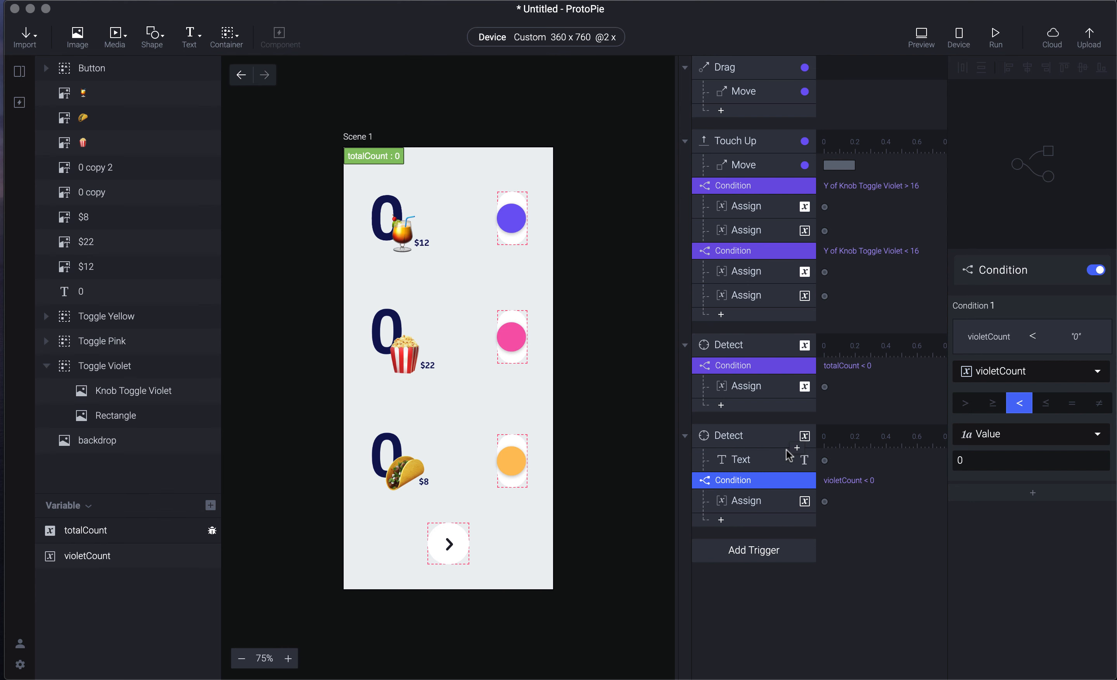
- Retest pulling the violet knob down in preview, then return to the Scene 1 editor
{"action": "key", "text": "super+p"}
{"action": "left_click_drag", "start_coordinate": [993, 123], "coordinate": [1001, 184]}
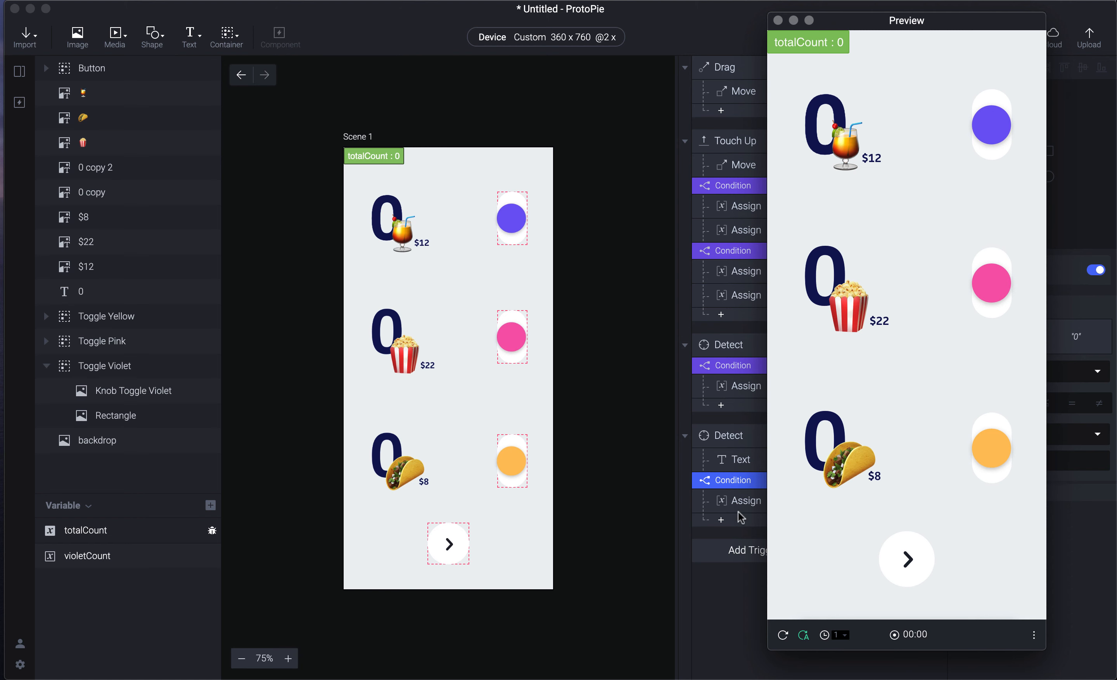
{"action": "key", "text": "super+w"}
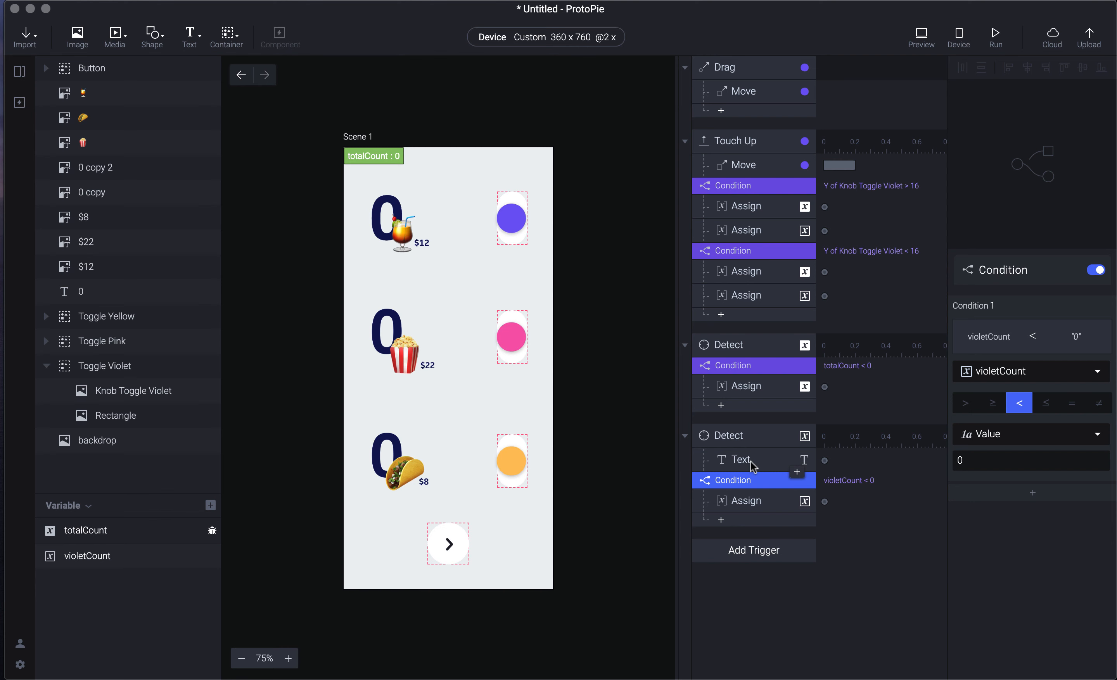
{"action": "key", "text": "super+r"}
{"action": "left_click_drag", "start_coordinate": [992, 131], "coordinate": [991, 181]}
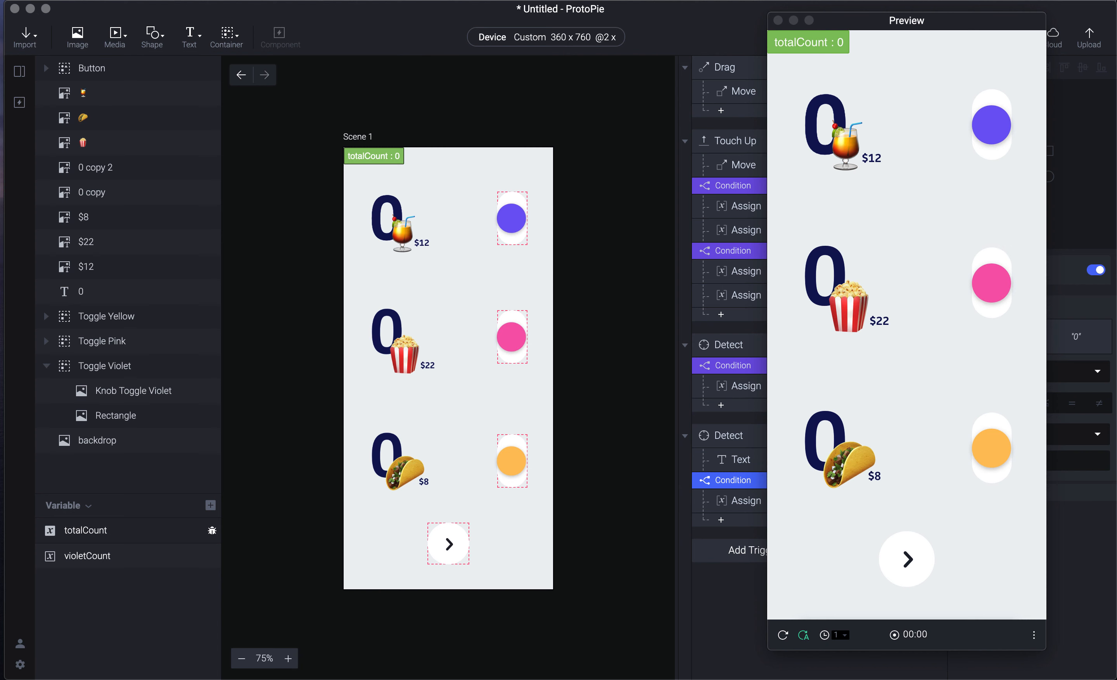
{"action": "left_click", "coordinate": [311, 234]}
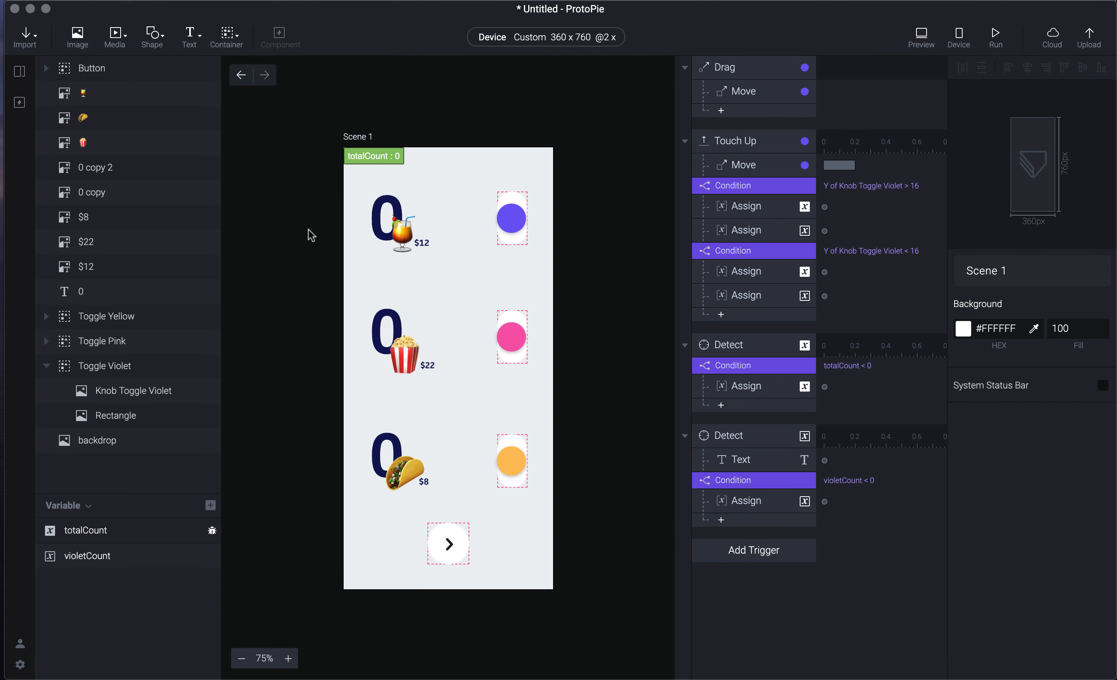
- Switch to Scene 2 and hide totalCount's live label from the canvas
{"action": "left_click", "coordinate": [19, 71]}
{"action": "left_click", "coordinate": [139, 120]}
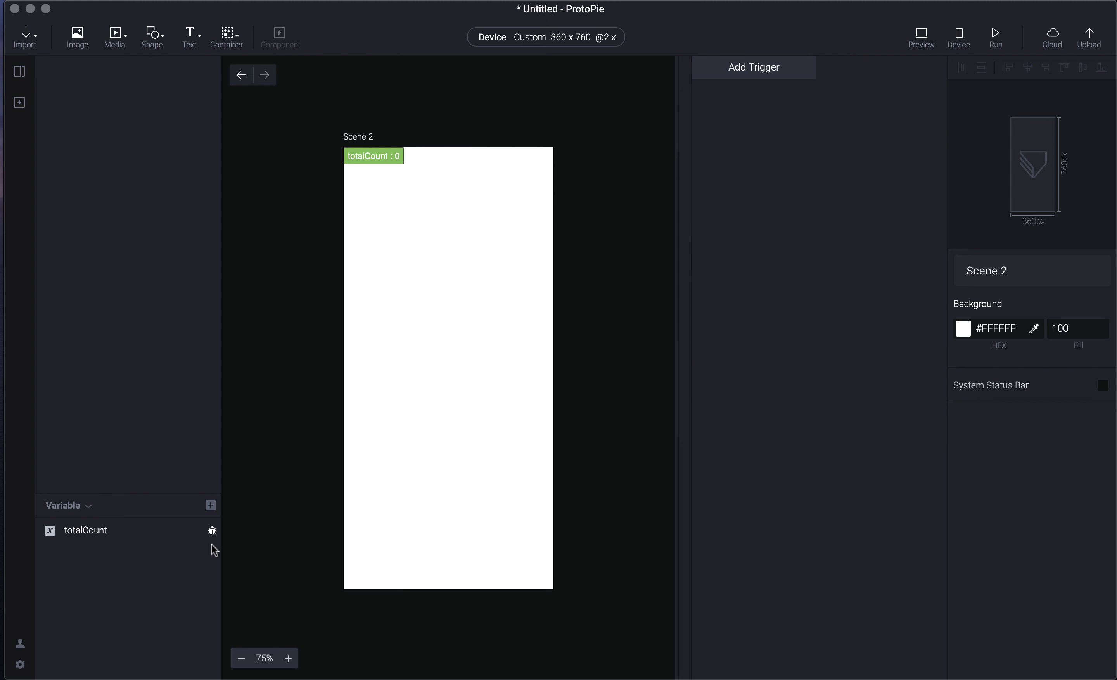
{"action": "left_click", "coordinate": [214, 527]}
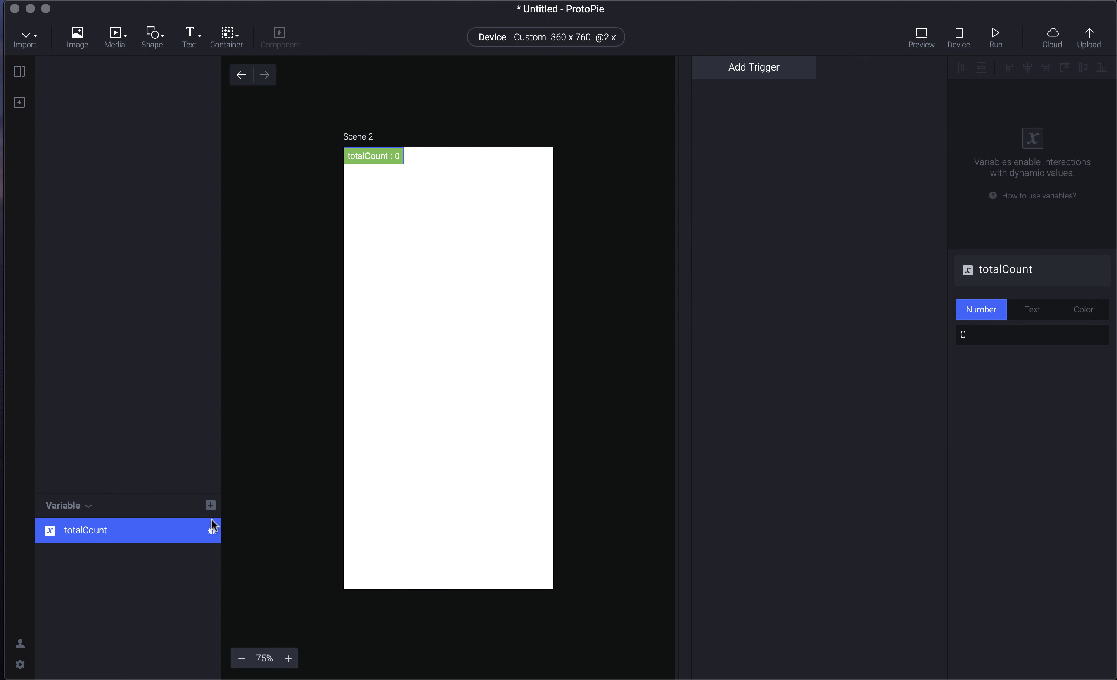
{"action": "left_click", "coordinate": [257, 477]}
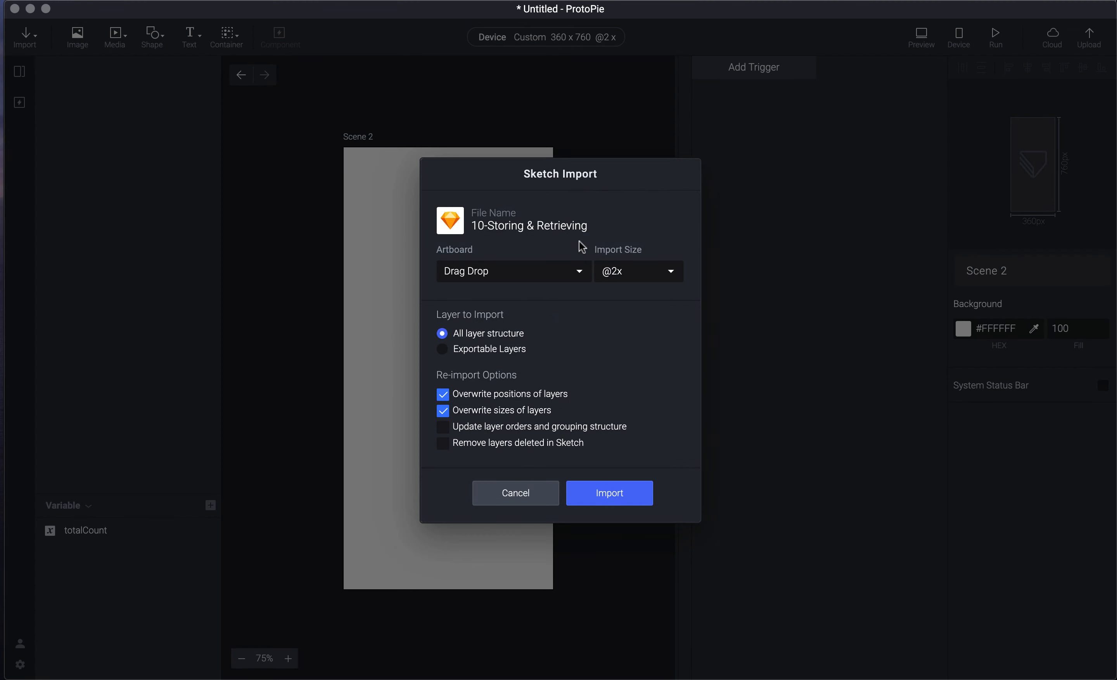
{"action": "left_click", "coordinate": [566, 265]}
{"action": "left_click", "coordinate": [559, 260]}
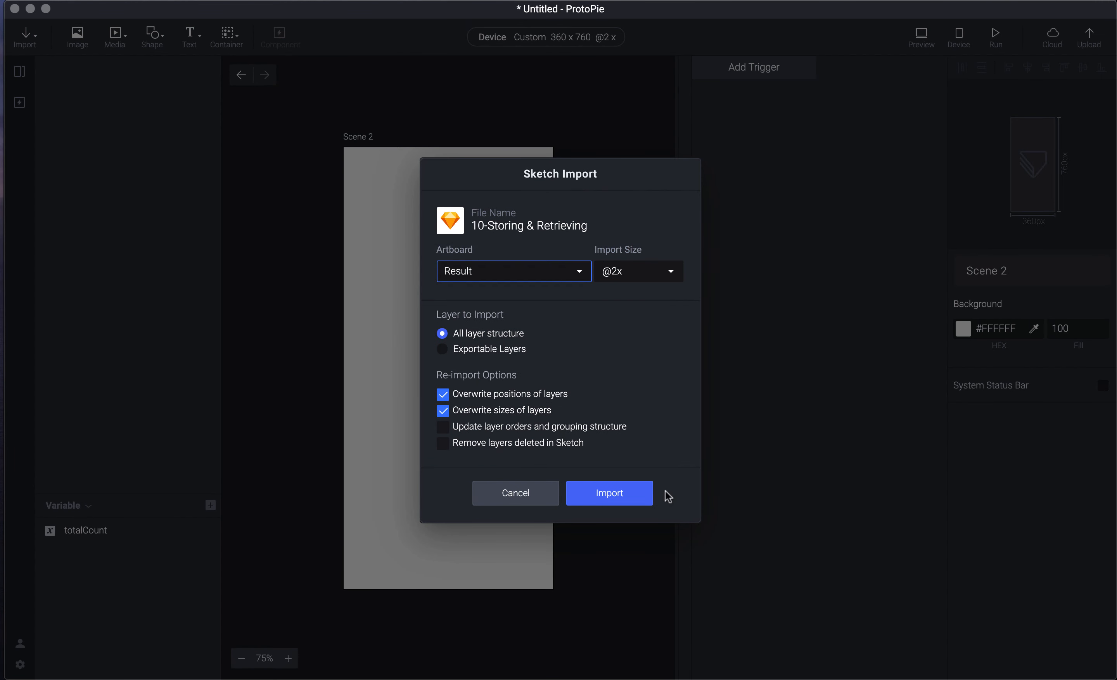
{"action": "left_click", "coordinate": [646, 491]}
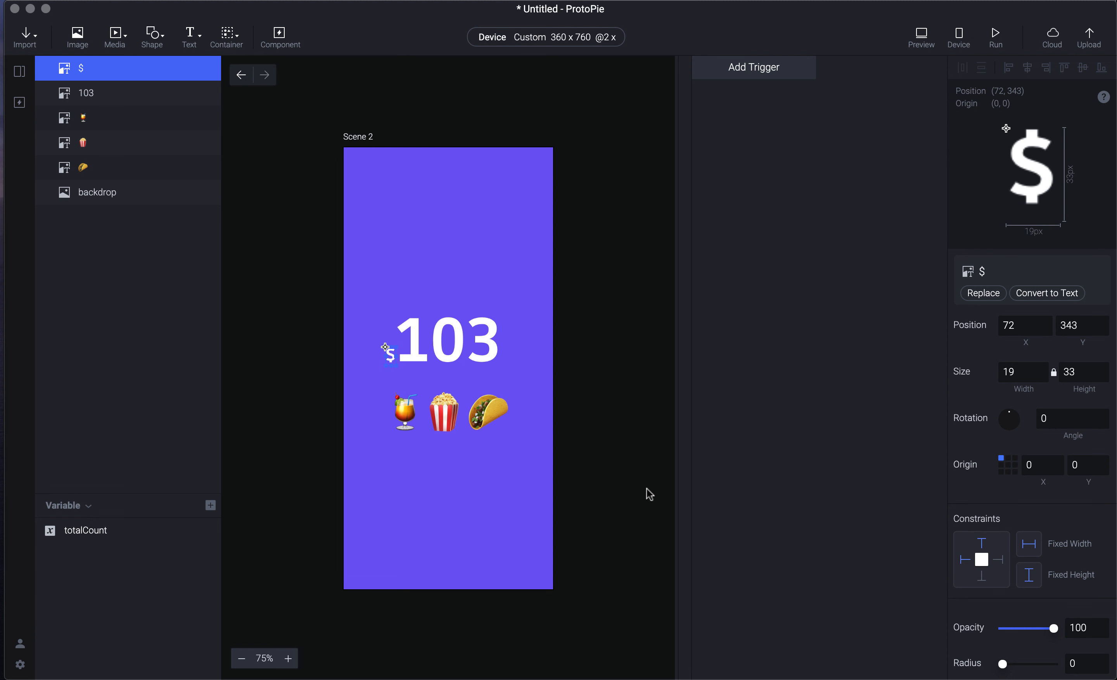
- Convert the imported 103 layer into an editable text layer
{"action": "left_click", "coordinate": [647, 489]}
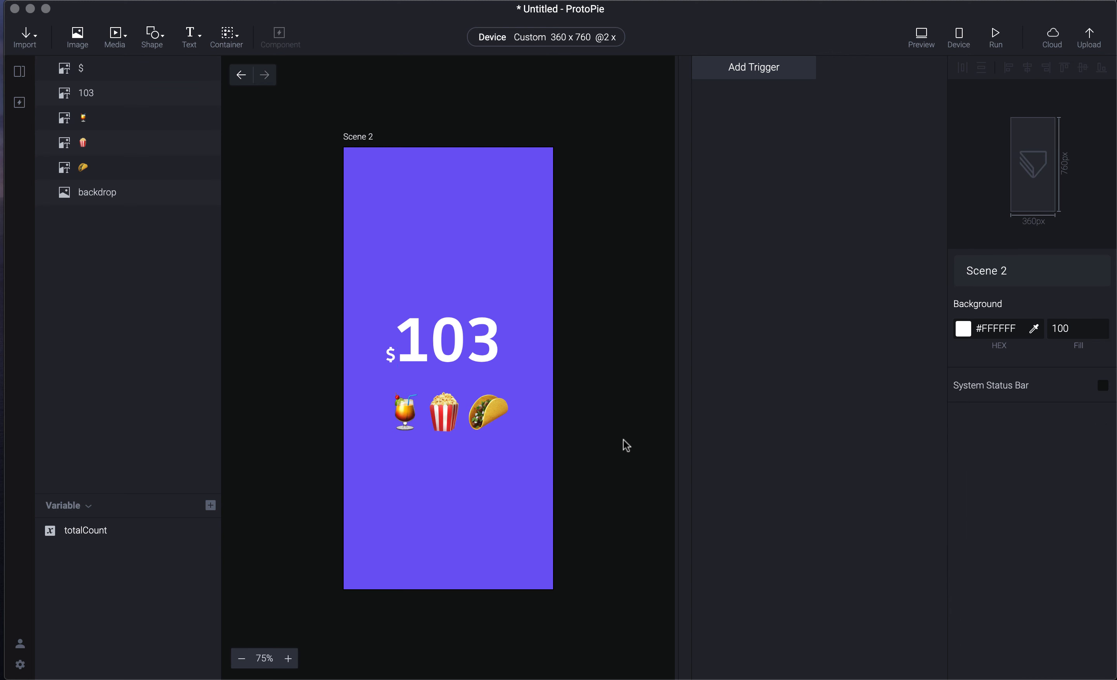
{"action": "left_click", "coordinate": [492, 356]}
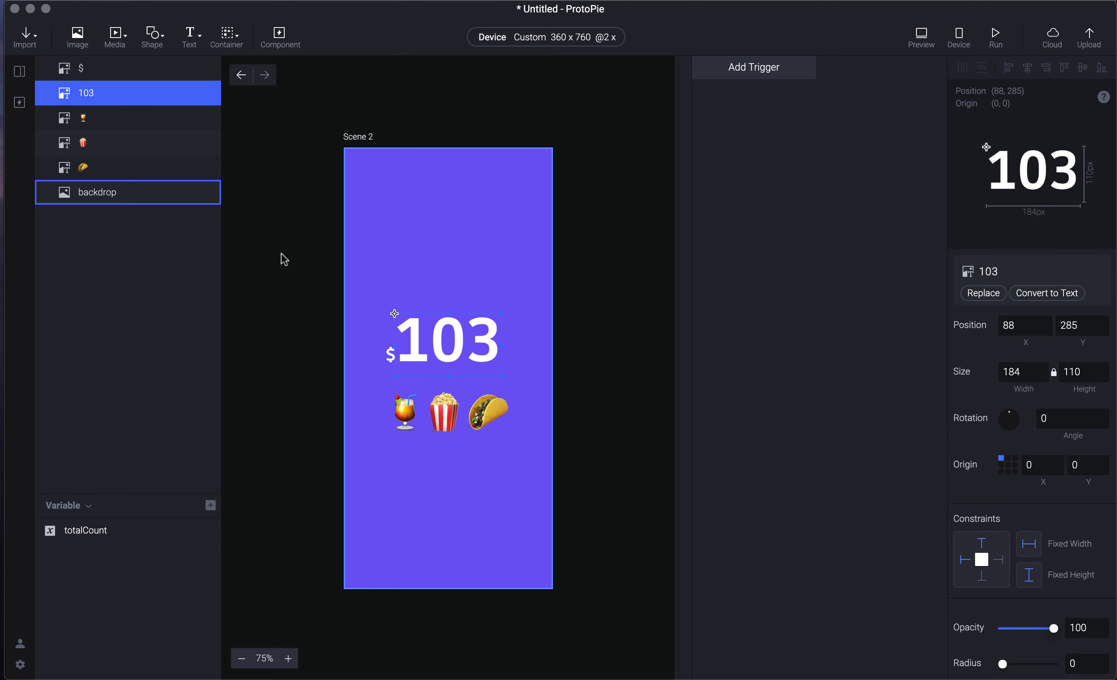
{"action": "left_click", "coordinate": [1069, 293]}
- Flip back and forth between Scene 1 and Scene 2 to compare them
{"action": "left_click", "coordinate": [241, 80]}
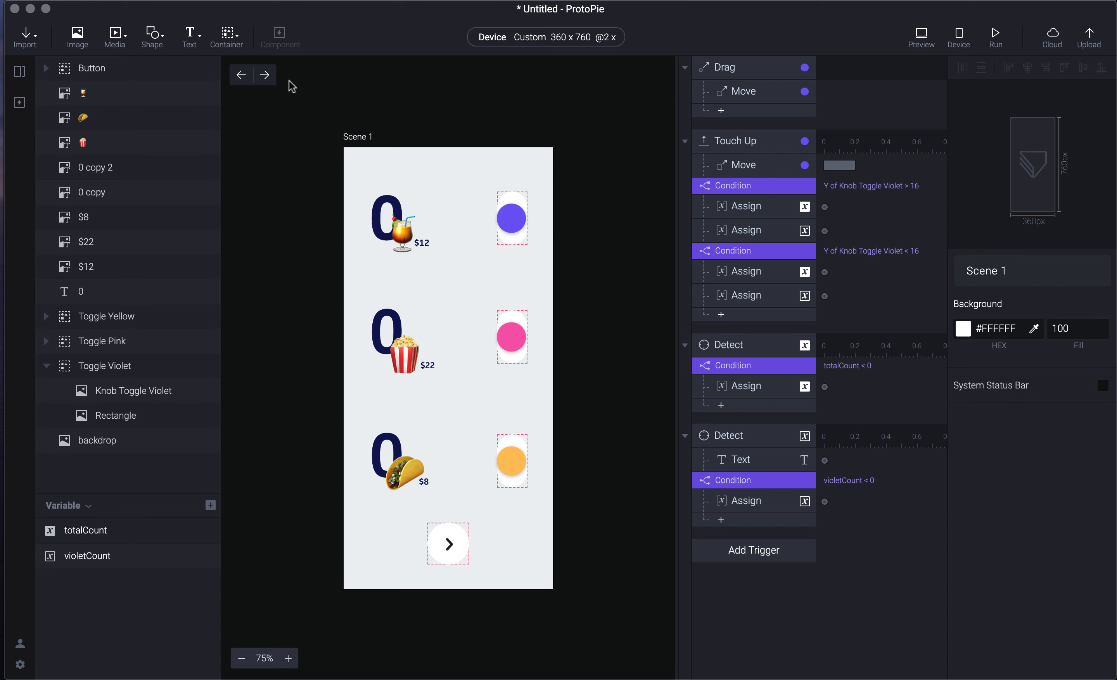
{"action": "left_click", "coordinate": [268, 79]}
{"action": "left_click", "coordinate": [242, 78]}
{"action": "left_click", "coordinate": [268, 78]}
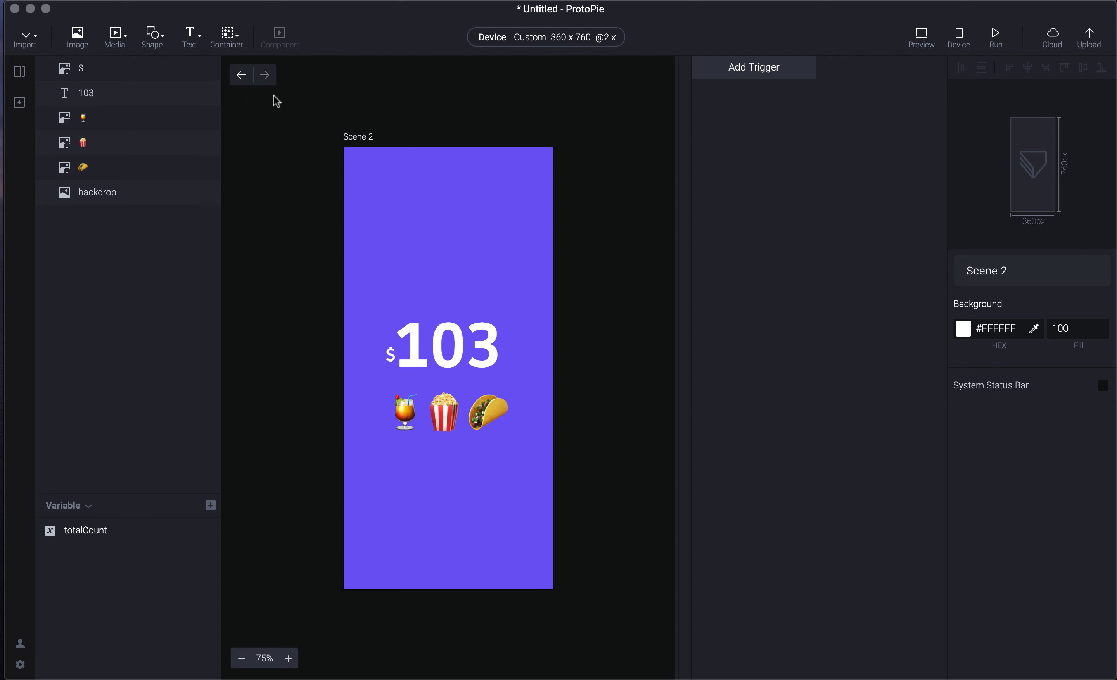
{"action": "left_click", "coordinate": [245, 80]}
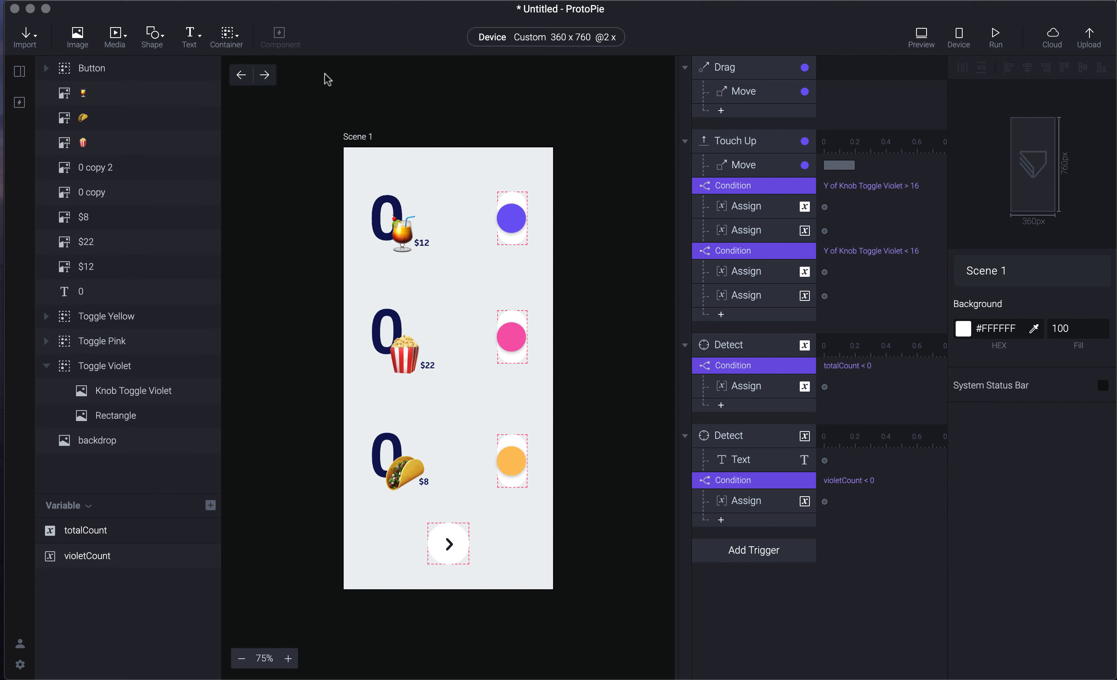
{"action": "left_click", "coordinate": [269, 78]}
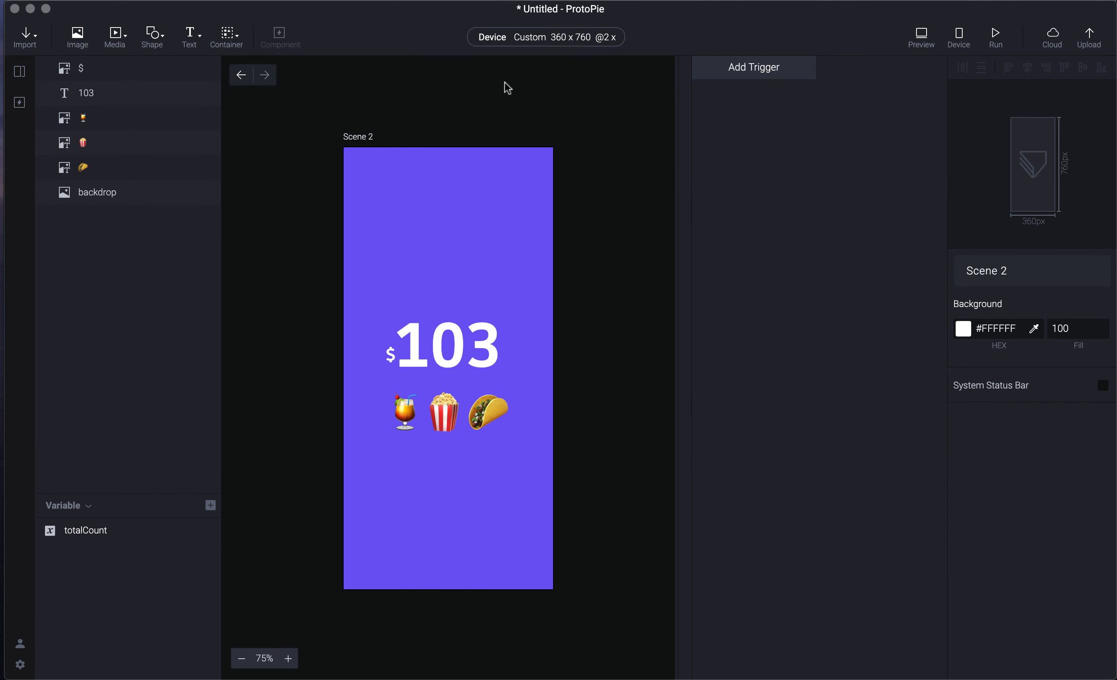
- Add a Start trigger to Scene 2, discarding a mistakenly added Assign response
{"action": "left_click", "coordinate": [798, 73]}
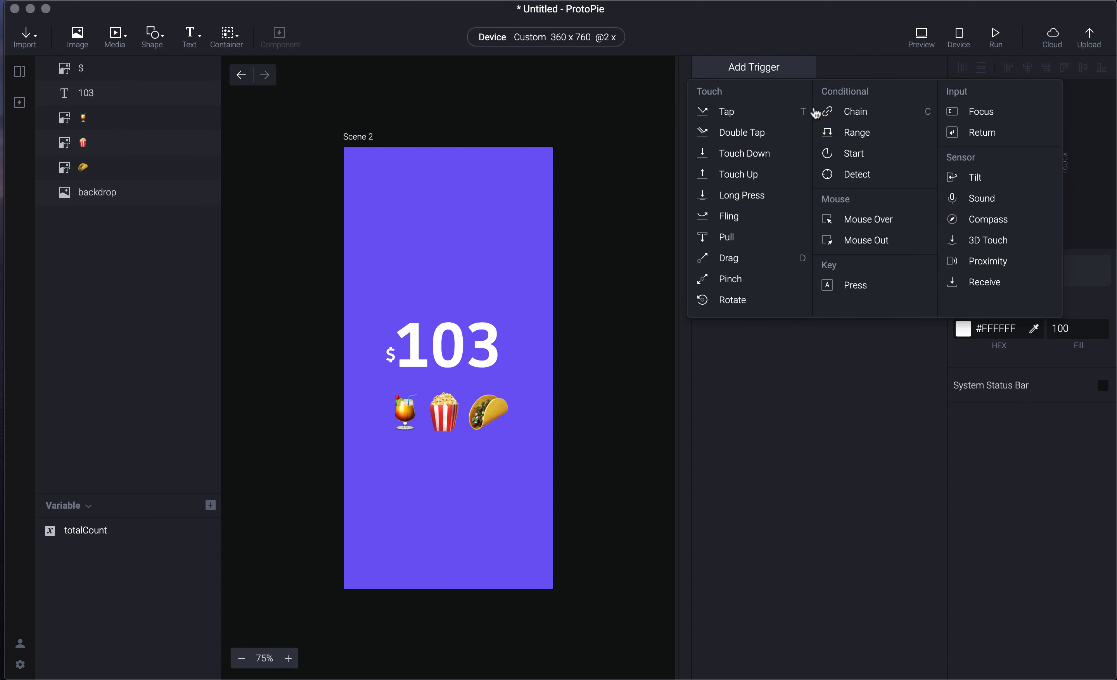
{"action": "left_click", "coordinate": [862, 162]}
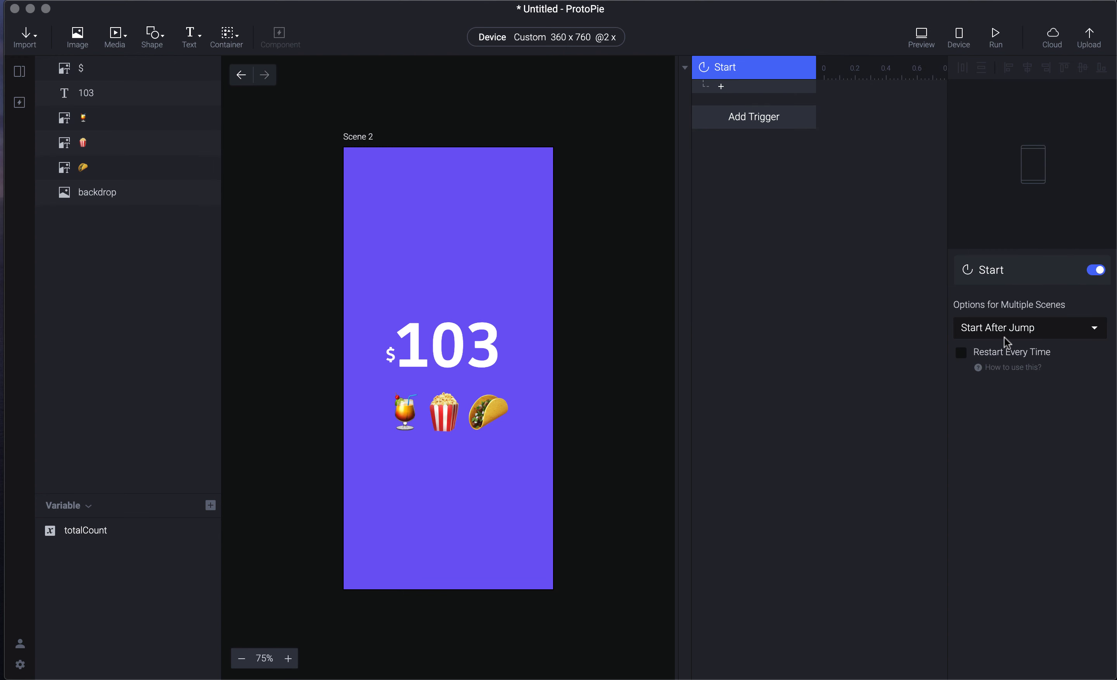
{"action": "left_click", "coordinate": [798, 86]}
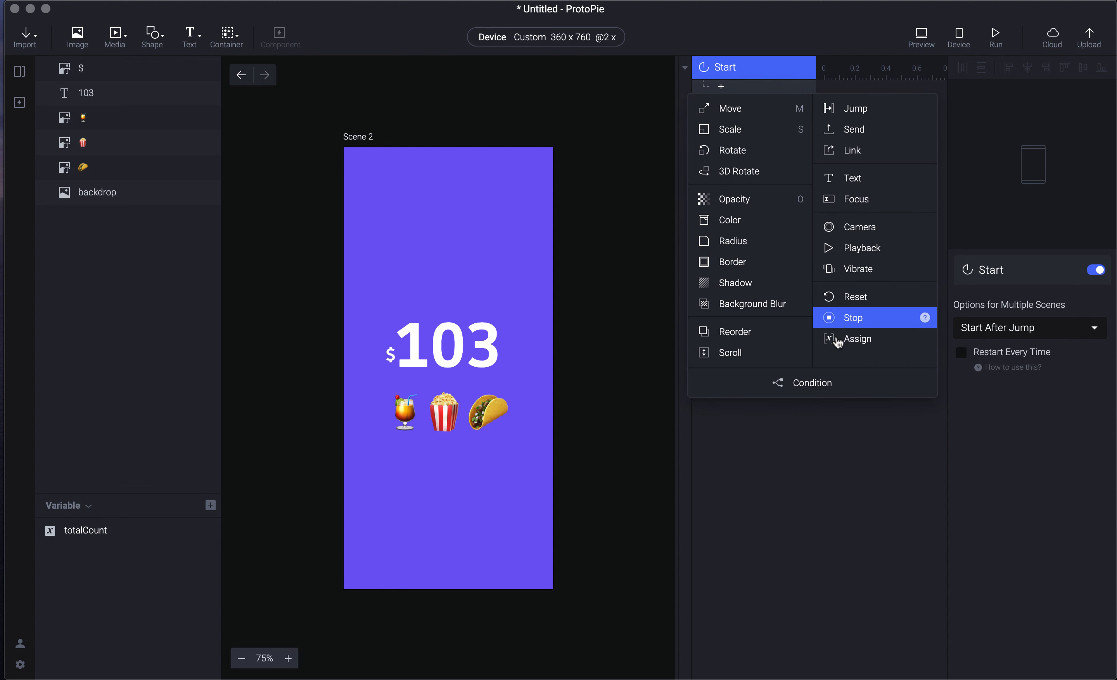
{"action": "left_click", "coordinate": [861, 340]}
{"action": "left_click", "coordinate": [1036, 293]}
{"action": "left_click", "coordinate": [1038, 296]}
{"action": "left_click", "coordinate": [1038, 297]}
{"action": "left_click", "coordinate": [758, 92]}
{"action": "key", "text": "Delete"}
- Add a Text response filling the 103 layer with the formula totalCount, then return to Scene 1
{"action": "left_click", "coordinate": [759, 92]}
{"action": "left_click", "coordinate": [842, 181]}
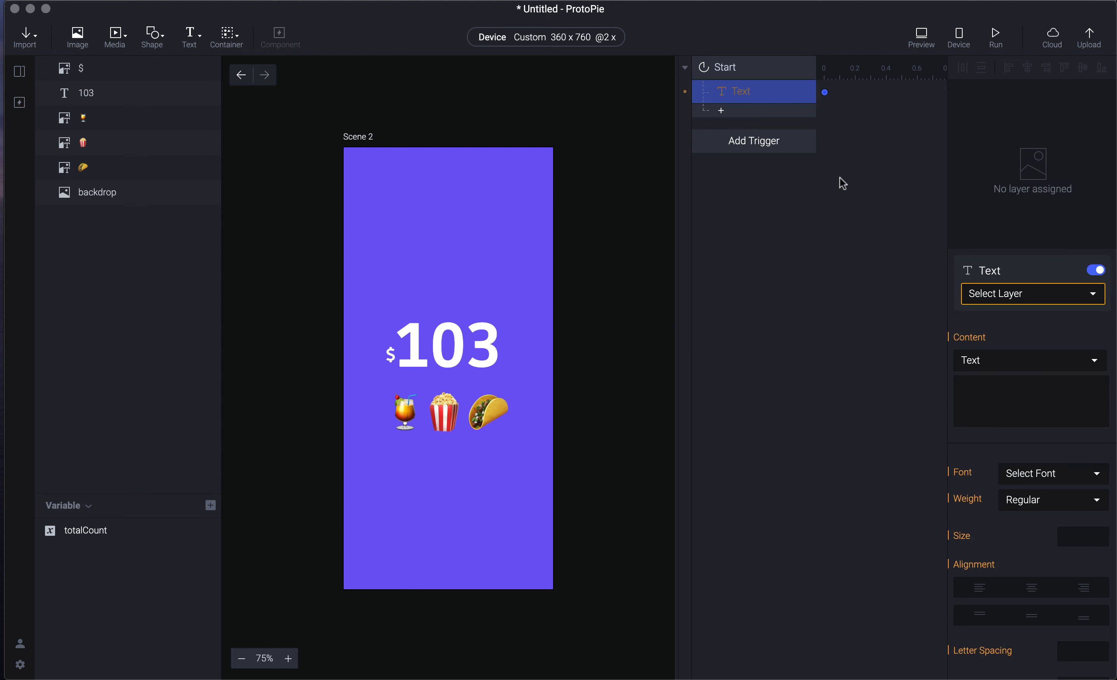
{"action": "left_click", "coordinate": [1008, 294]}
{"action": "left_click", "coordinate": [1006, 353]}
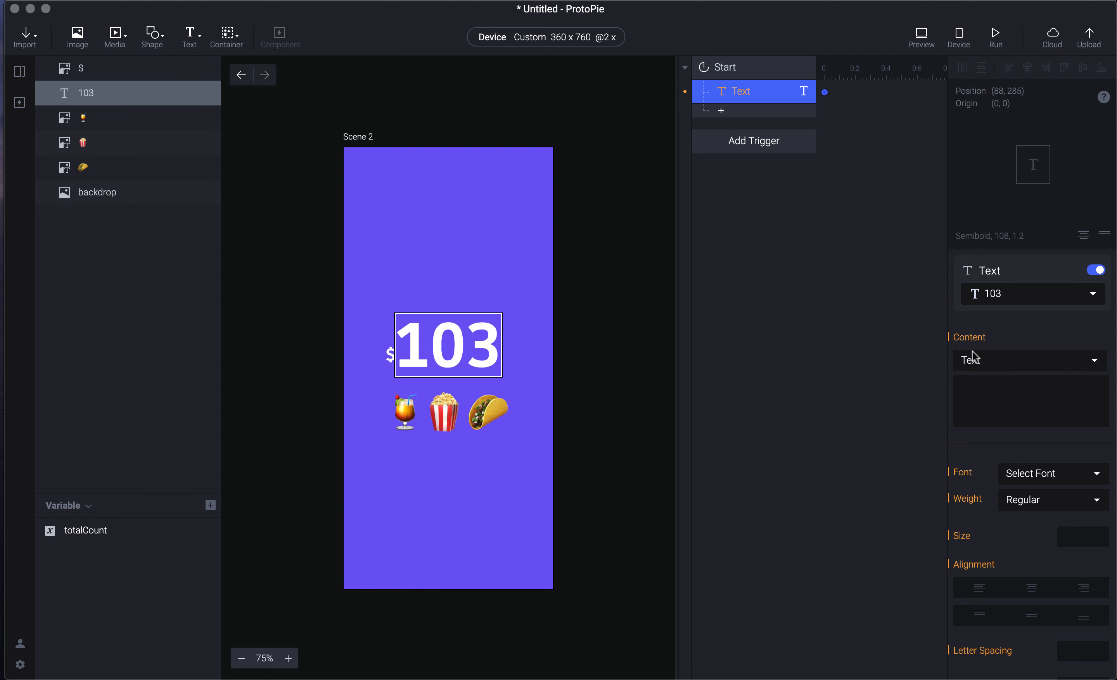
{"action": "left_click", "coordinate": [1003, 366]}
{"action": "left_click", "coordinate": [1001, 374]}
{"action": "left_click", "coordinate": [1006, 384]}
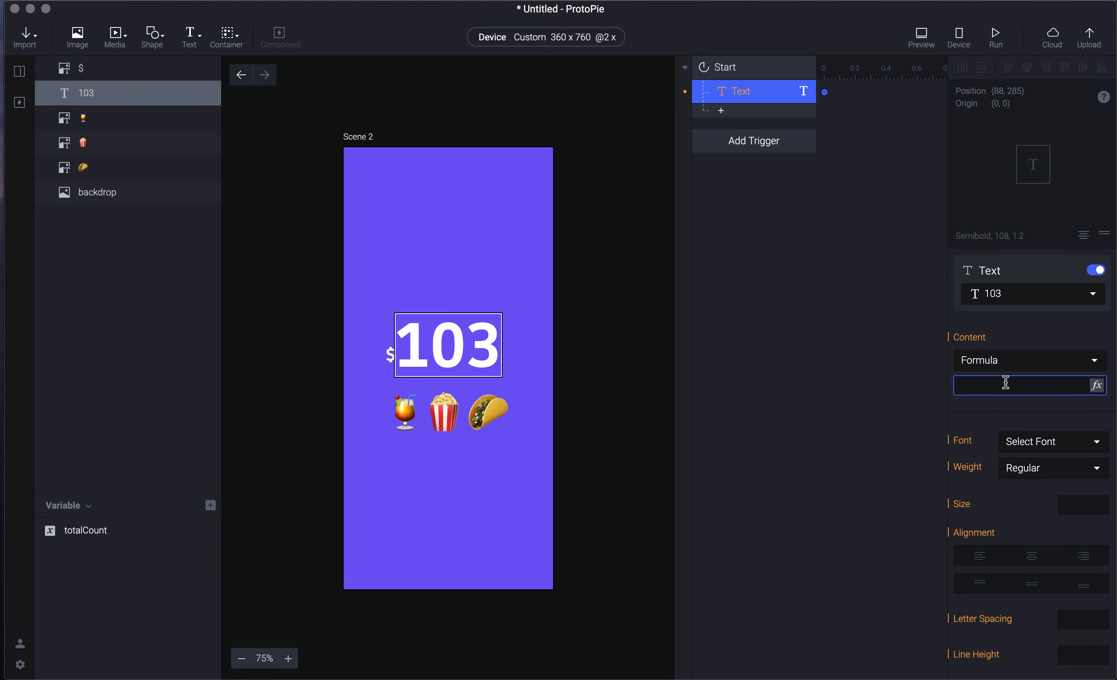
{"action": "type", "text": "totalCount"}
{"action": "key", "text": "Return"}
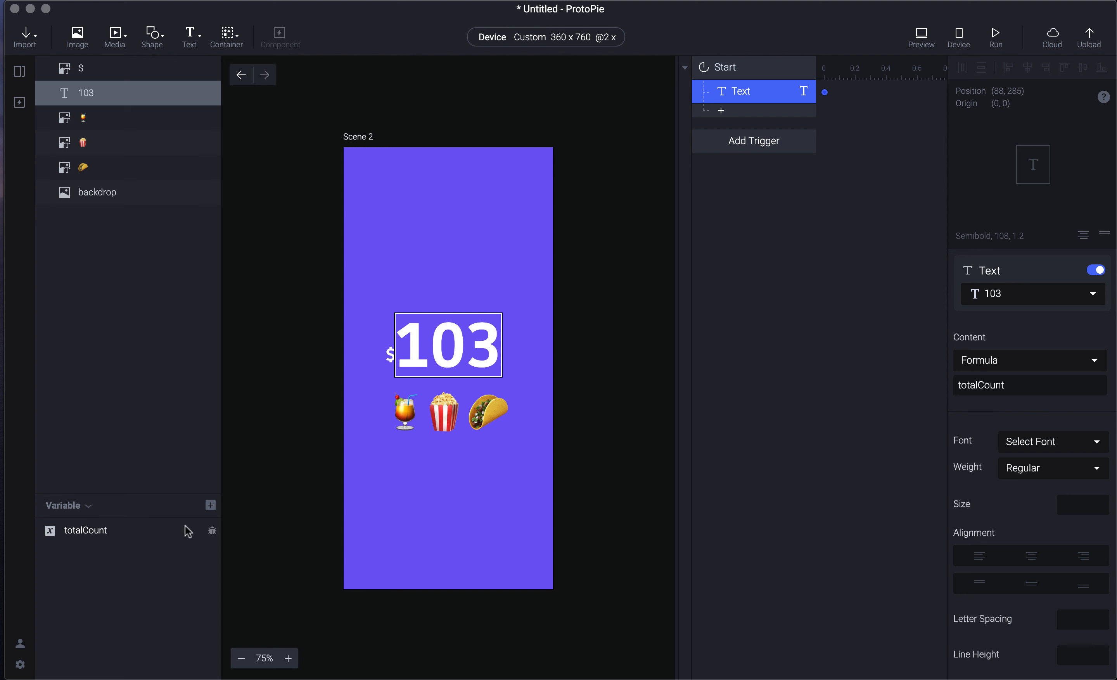
{"action": "left_click", "coordinate": [210, 505]}
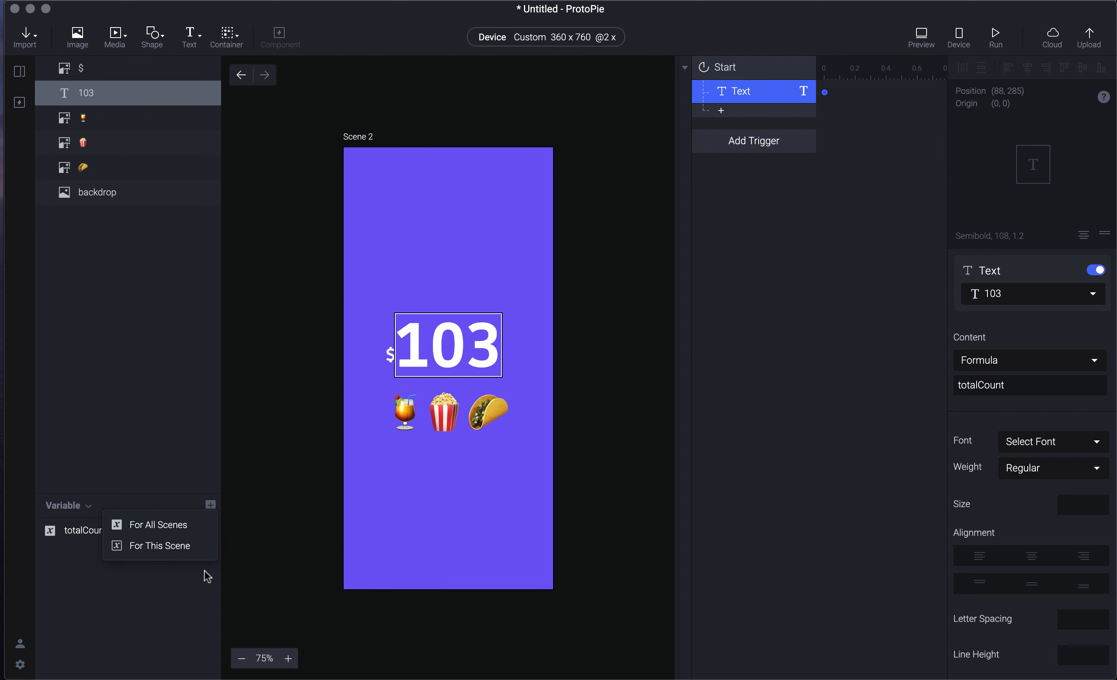
{"action": "left_click", "coordinate": [275, 520]}
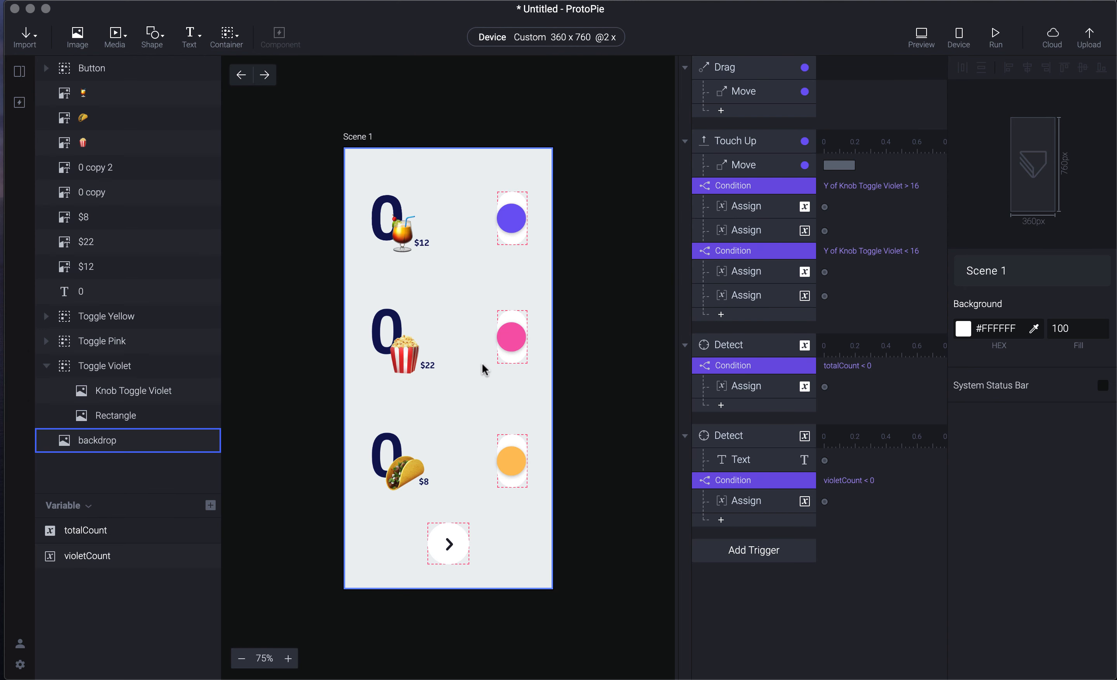
- Give the Button a Tap trigger with a Jump response to Scene 2
{"action": "left_click", "coordinate": [456, 542]}
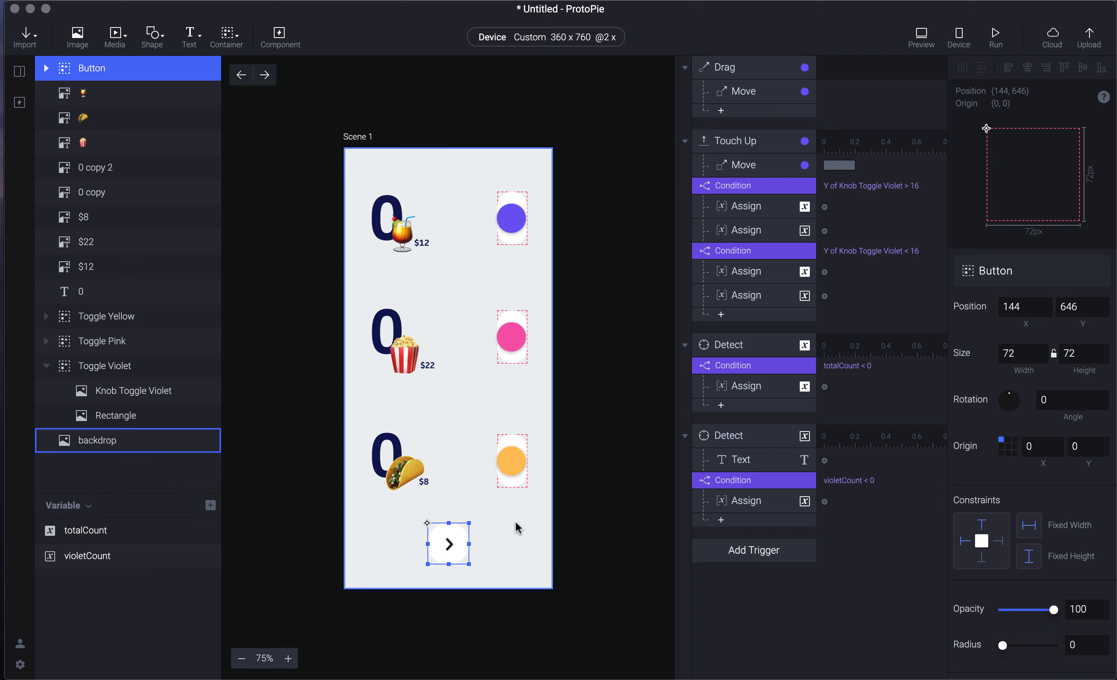
{"action": "left_click", "coordinate": [733, 530]}
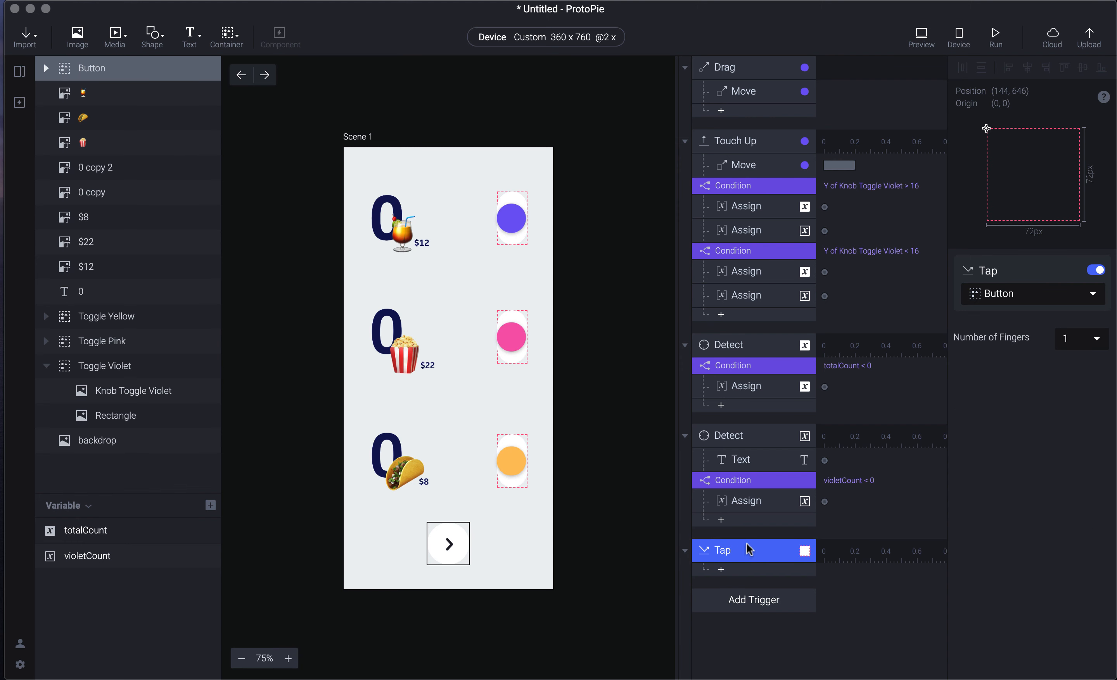
{"action": "left_click", "coordinate": [730, 569]}
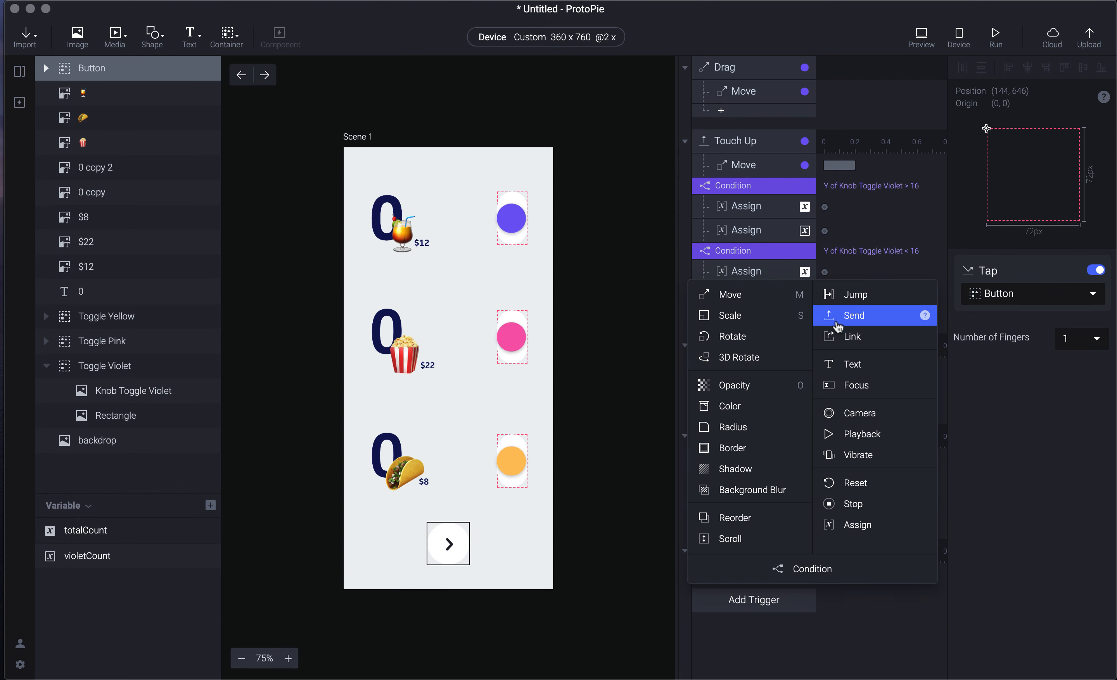
{"action": "left_click", "coordinate": [866, 295]}
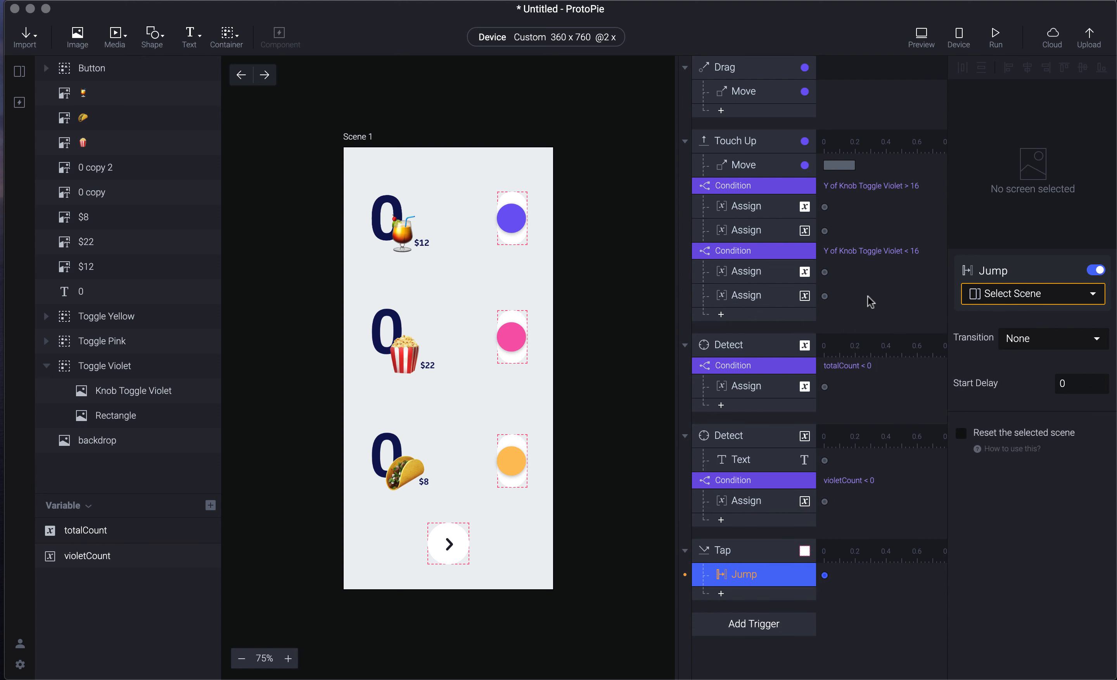
{"action": "left_click", "coordinate": [1024, 295]}
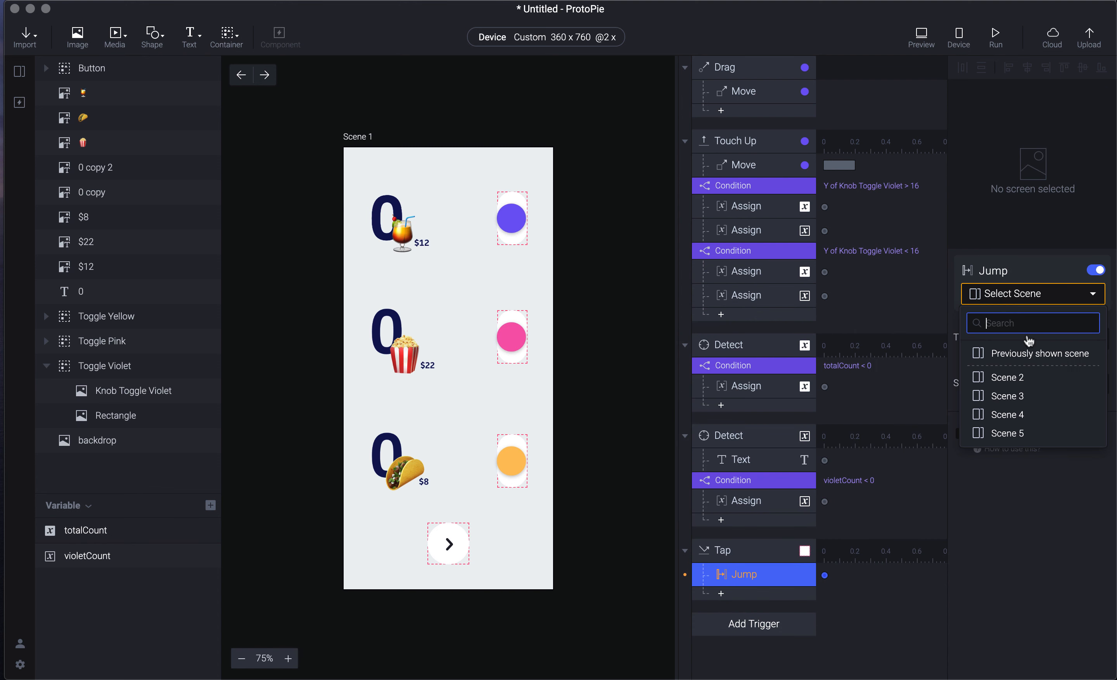
{"action": "left_click", "coordinate": [1036, 380]}
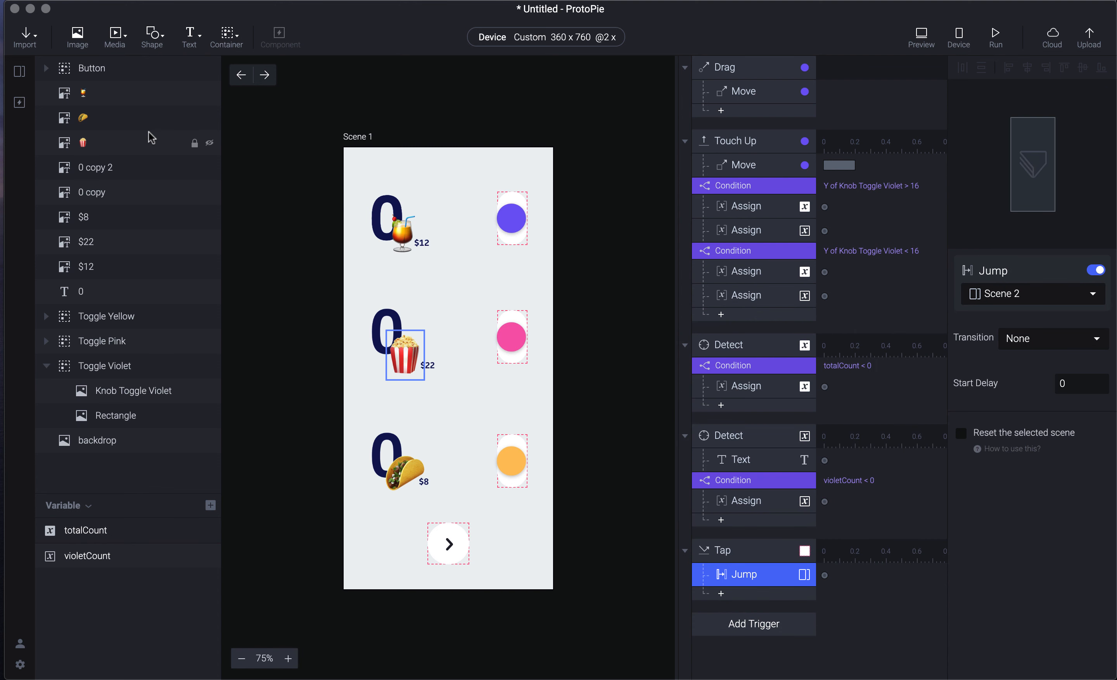
- Set the jump's transition to Slide In, Right to Left, and preview the prototype
{"action": "left_click", "coordinate": [1054, 338]}
{"action": "left_click", "coordinate": [1055, 384]}
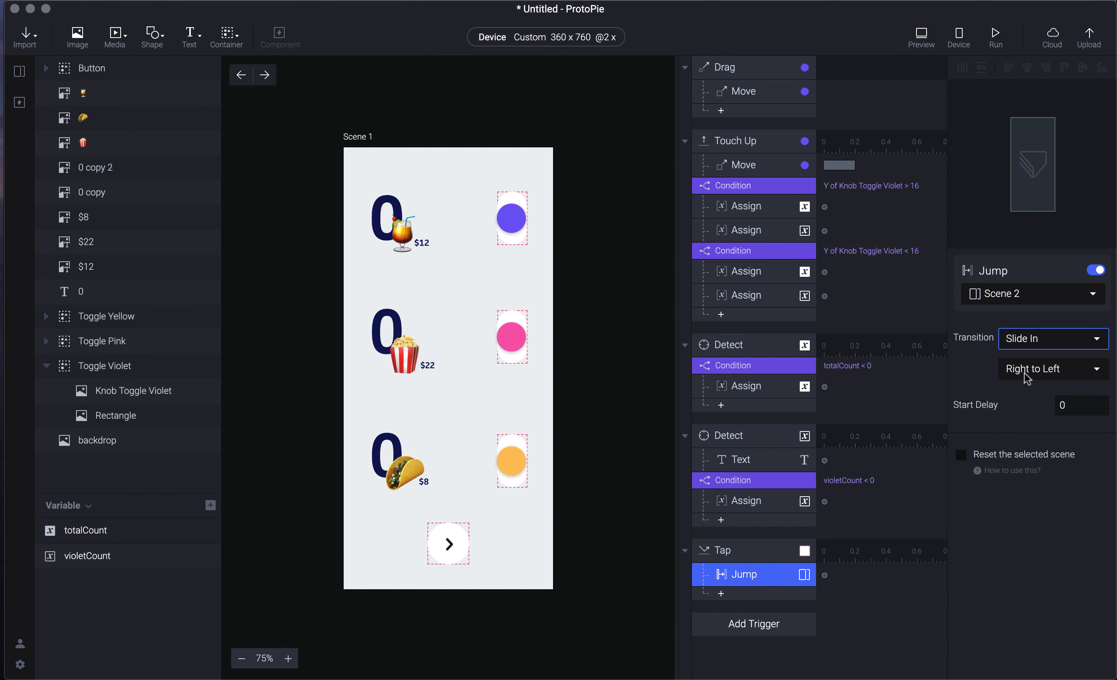
{"action": "key", "text": "super+p"}
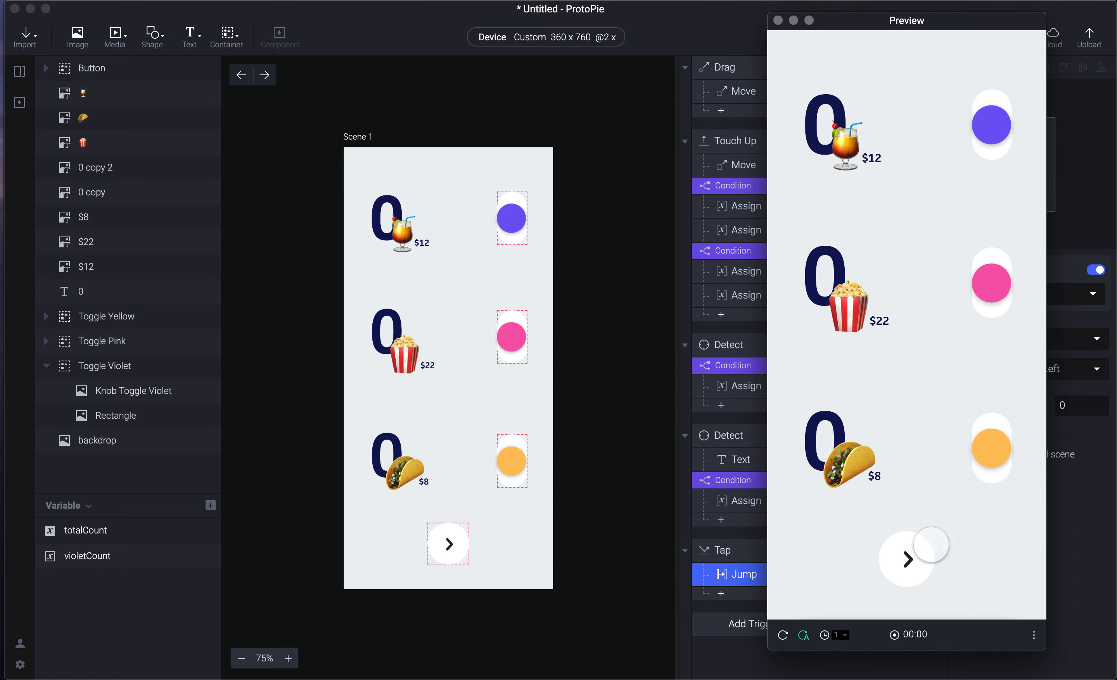
- Test the arrow button's slide to the $ 0 total scene twice, then close the preview and show scene thumbnails
{"action": "left_click", "coordinate": [906, 560]}
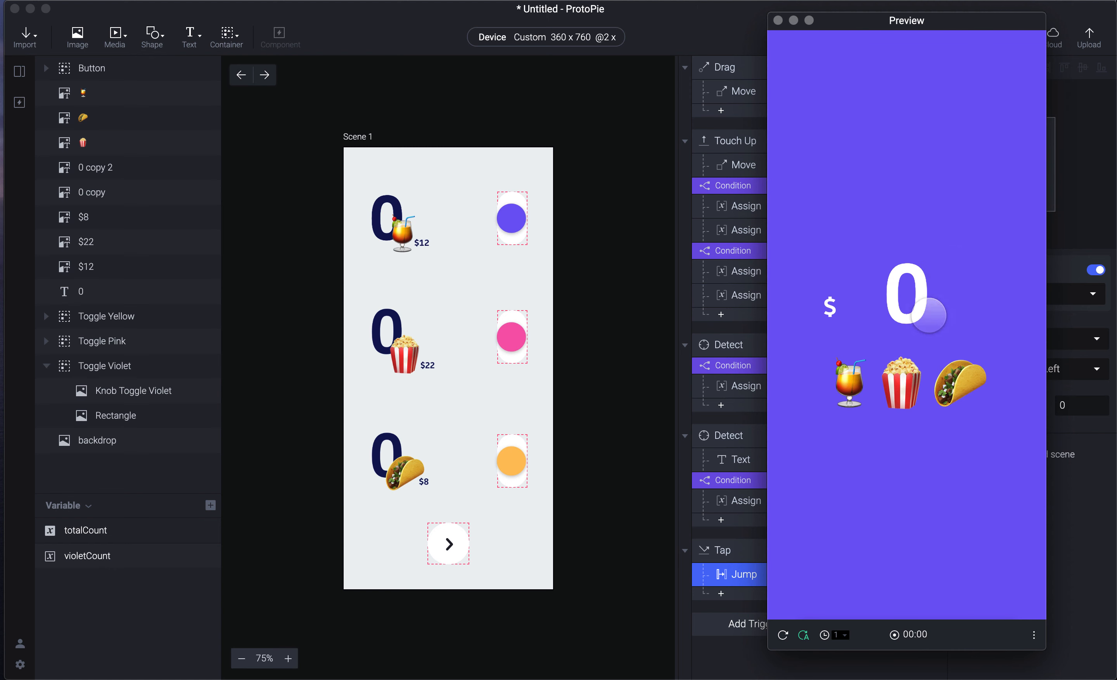
{"action": "key", "text": "super+r"}
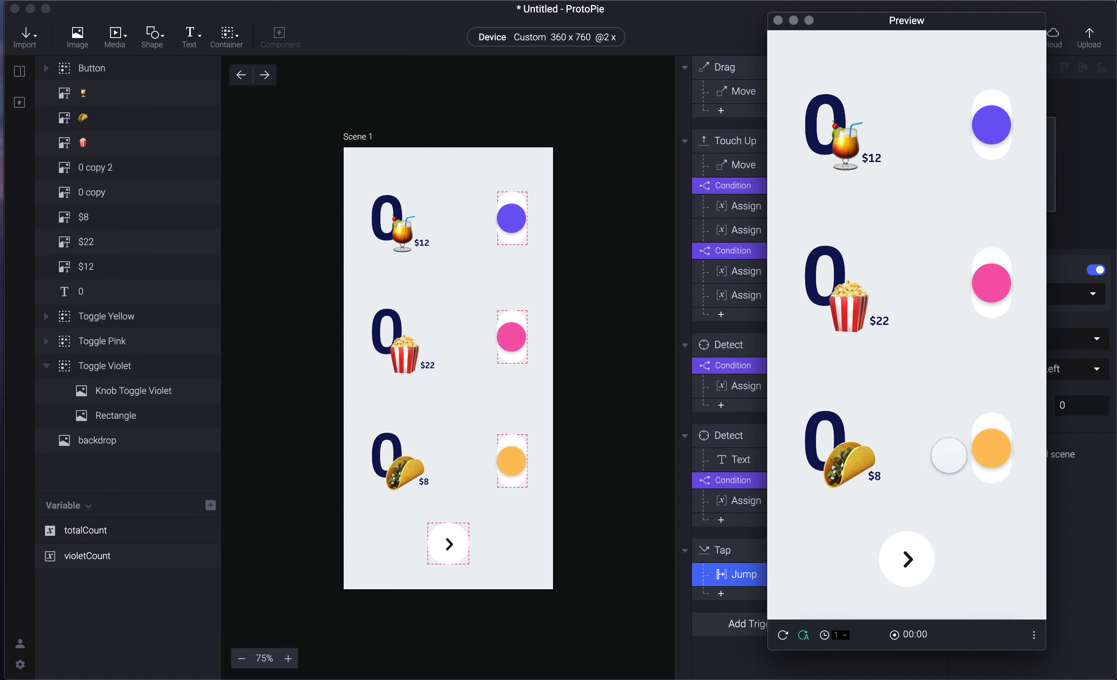
{"action": "left_click", "coordinate": [915, 577]}
{"action": "left_click", "coordinate": [693, 650]}
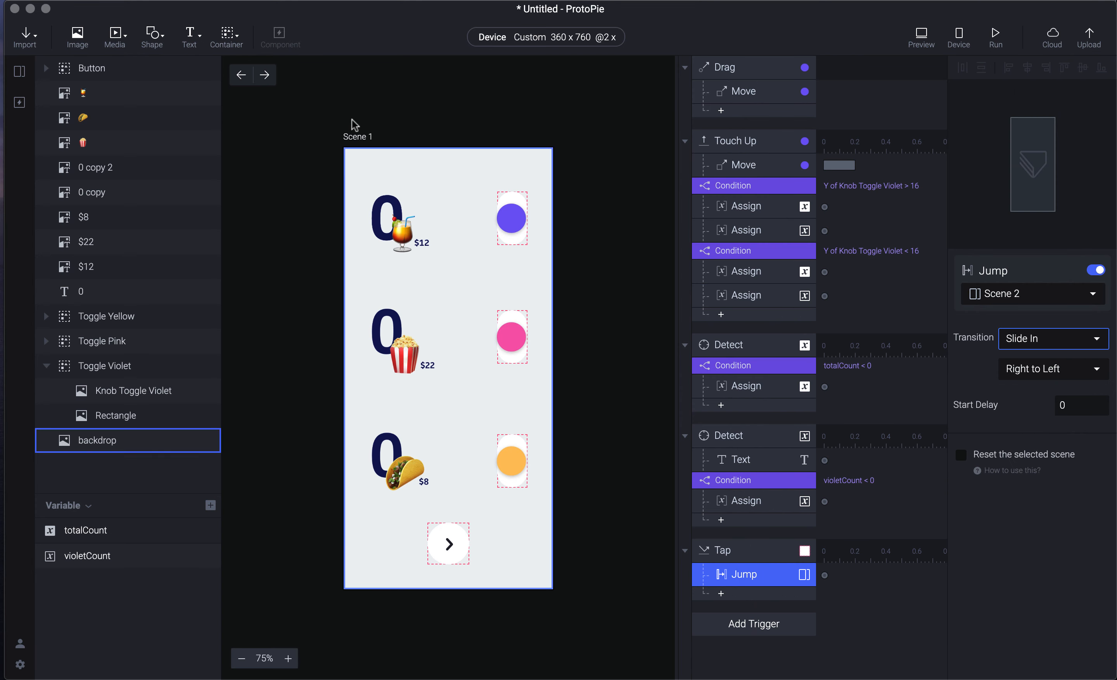
{"action": "left_click", "coordinate": [19, 102]}
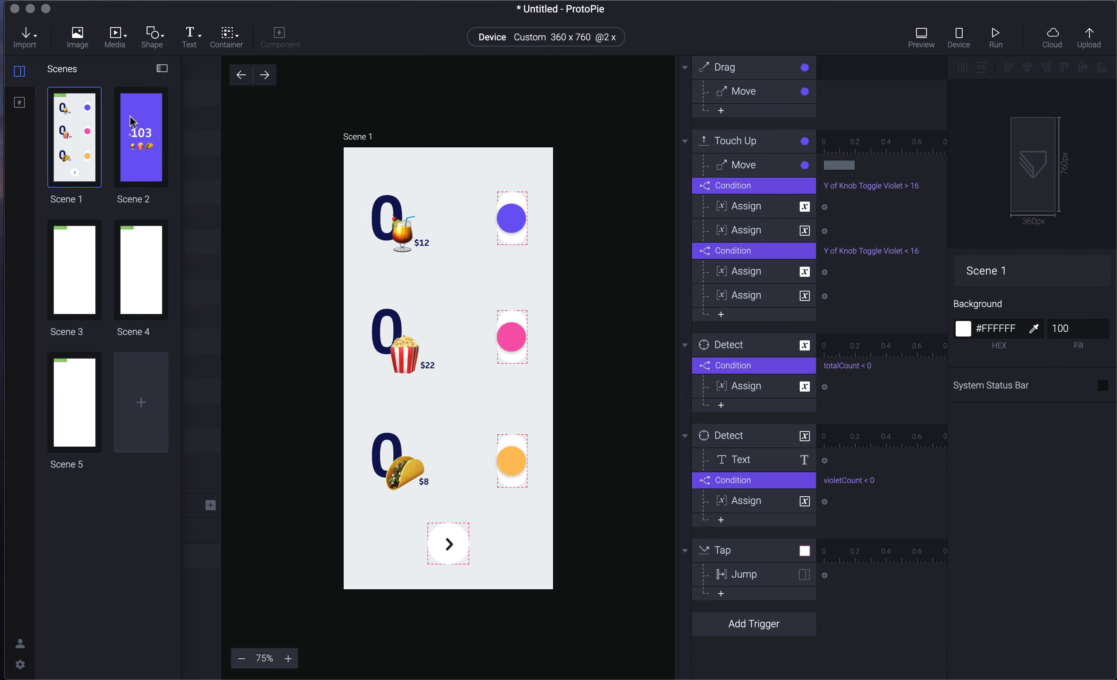
- Open Scene 2 and briefly preview it
{"action": "left_click", "coordinate": [147, 133]}
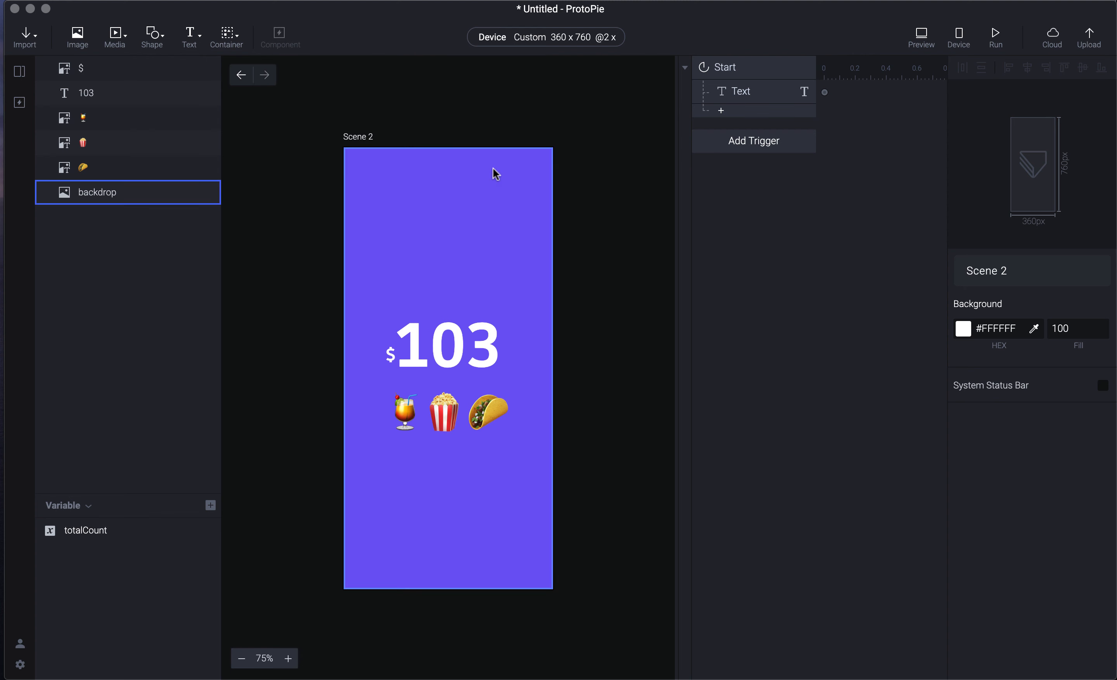
{"action": "key", "text": "super+p"}
{"action": "left_click", "coordinate": [778, 20]}
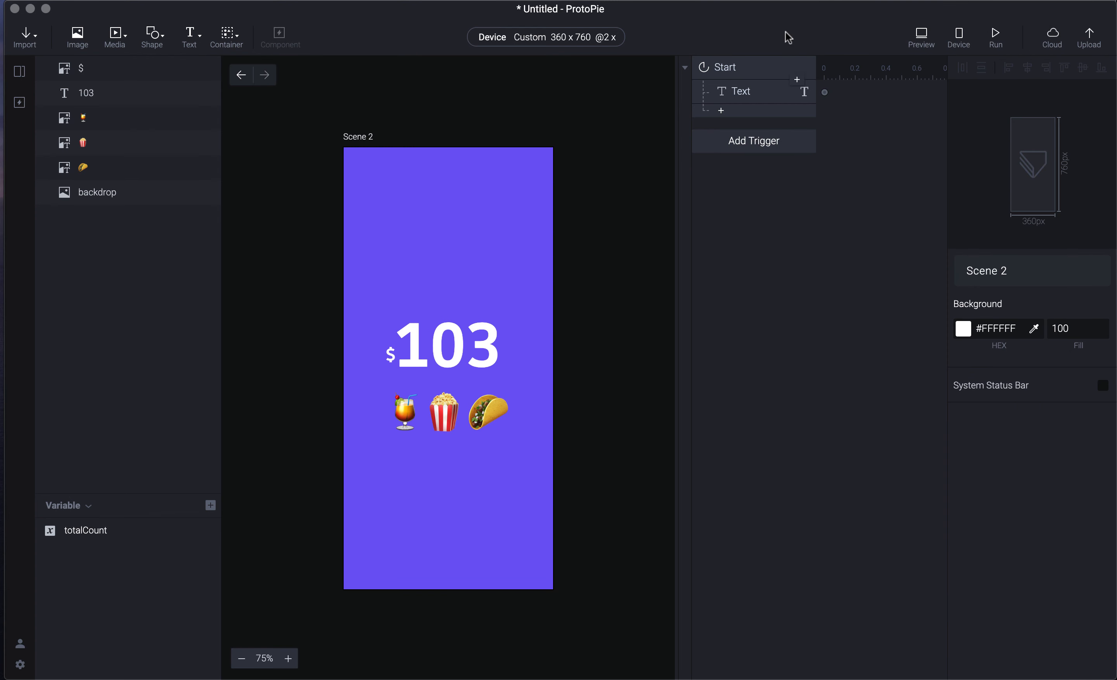
- Change Scene 2's Start trigger from Start After Jump to Start With Jump
{"action": "left_click", "coordinate": [770, 69]}
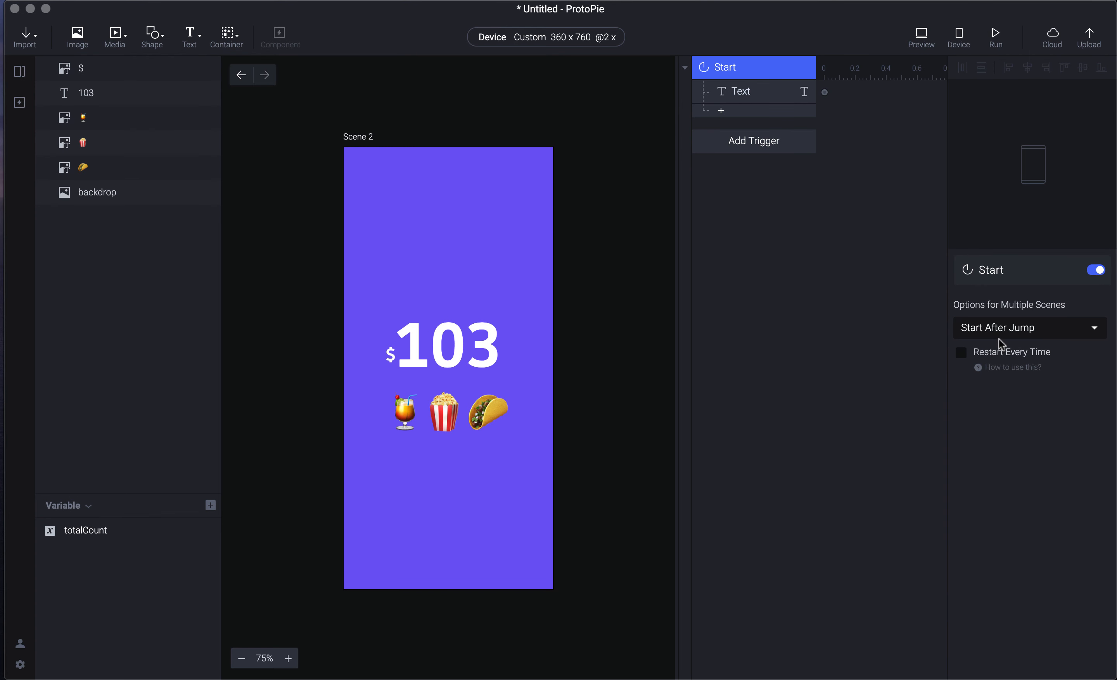
{"action": "left_click", "coordinate": [1008, 329]}
{"action": "left_click", "coordinate": [1021, 343]}
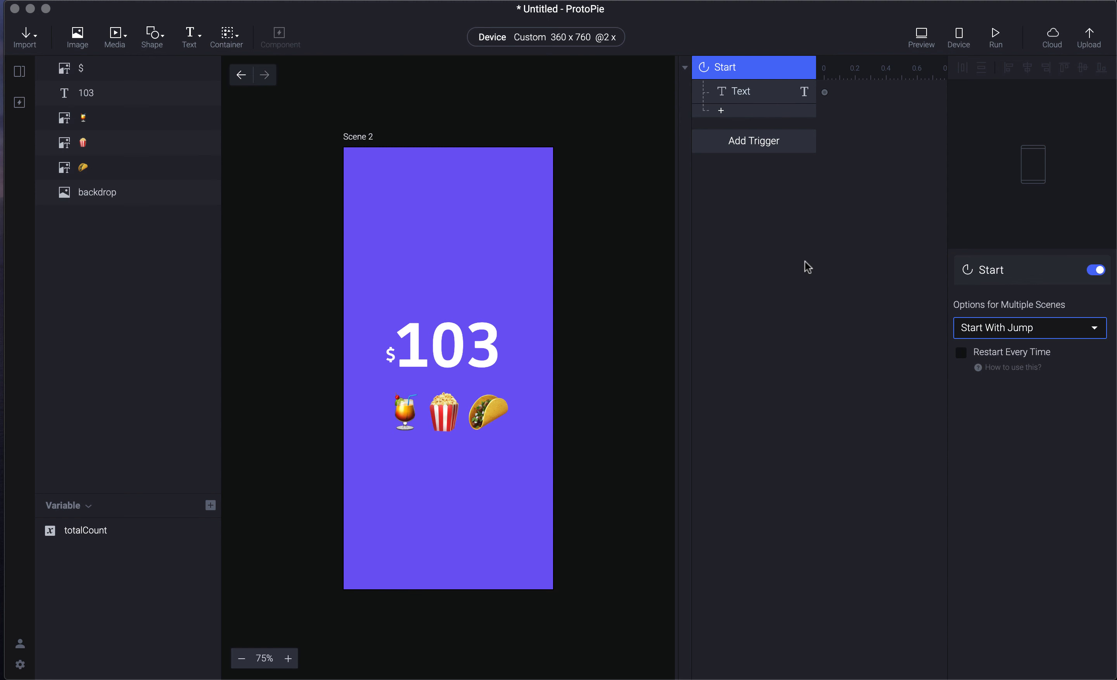
{"action": "left_click", "coordinate": [578, 177]}
{"action": "key", "text": "Tab"}
{"action": "key", "text": "Tab"}
- Preview from Scene 1, tapping next twice to check the total scene, then restart
{"action": "left_click", "coordinate": [241, 74]}
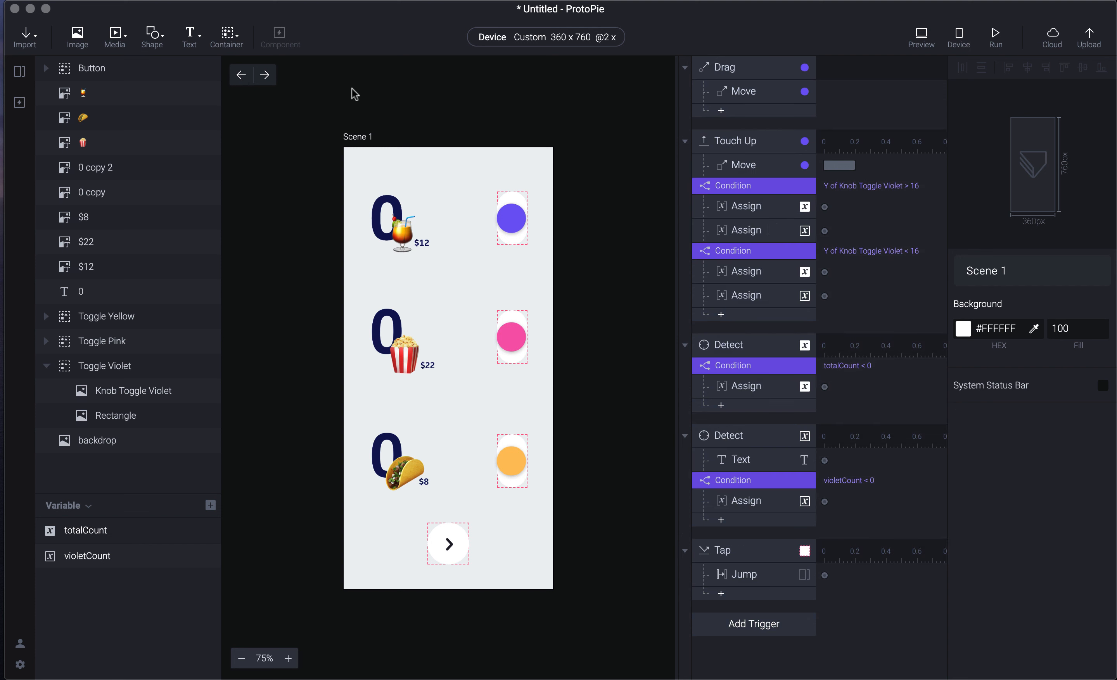
{"action": "key", "text": "super+p"}
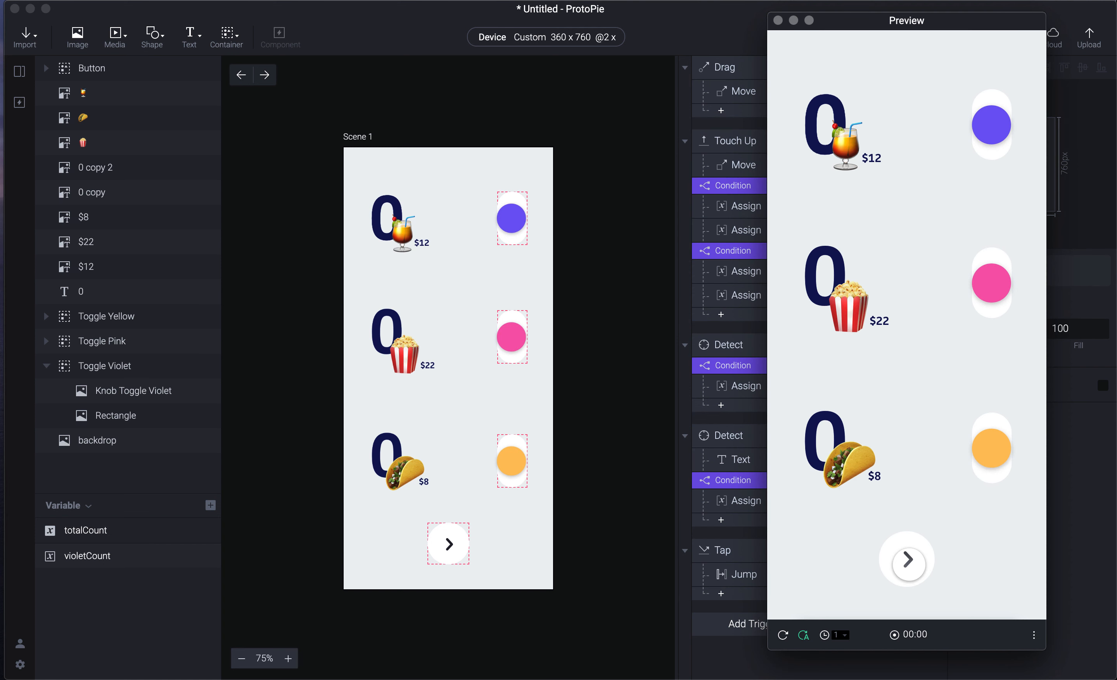
{"action": "left_click", "coordinate": [909, 560]}
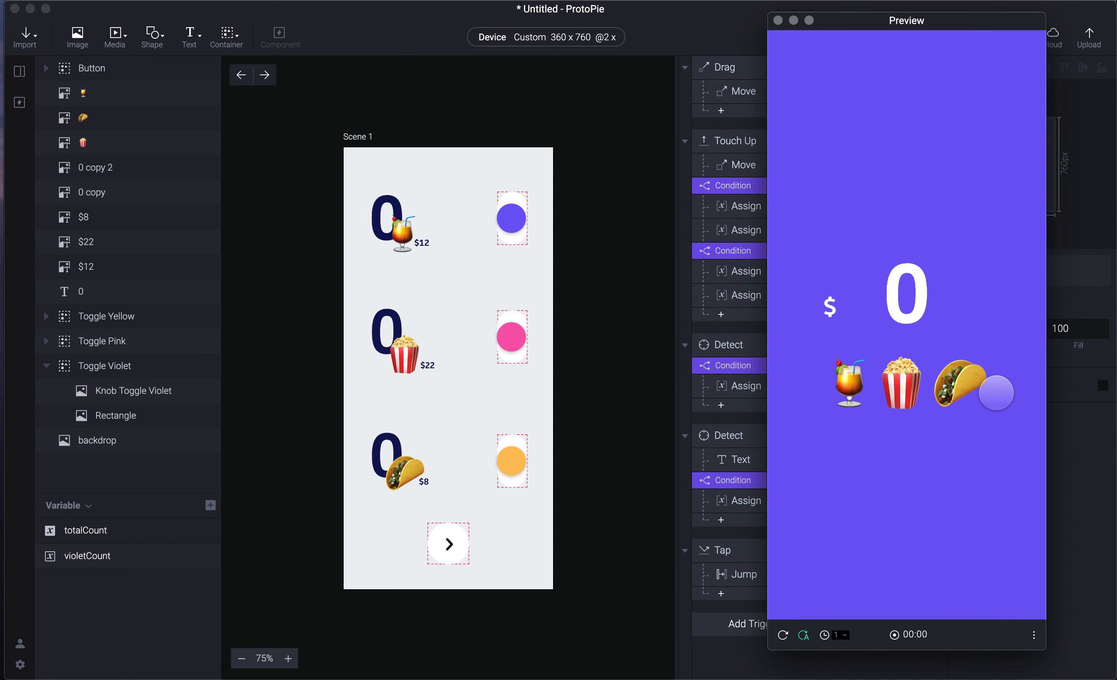
{"action": "key", "text": "super+r"}
{"action": "left_click", "coordinate": [915, 559]}
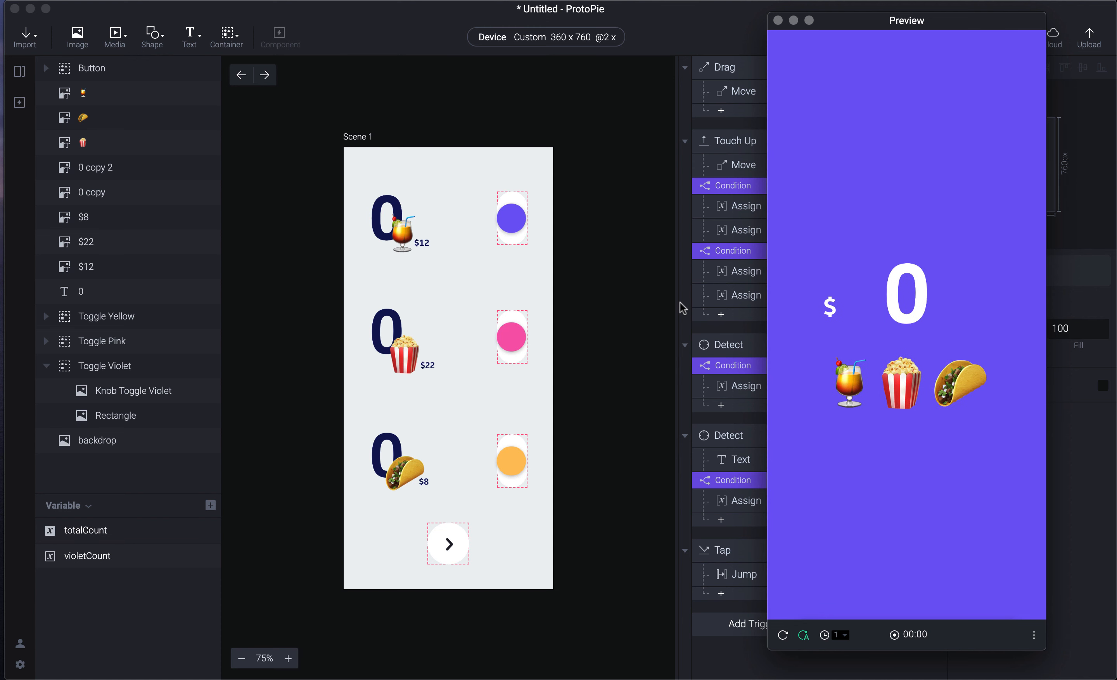
{"action": "key", "text": "super+r"}
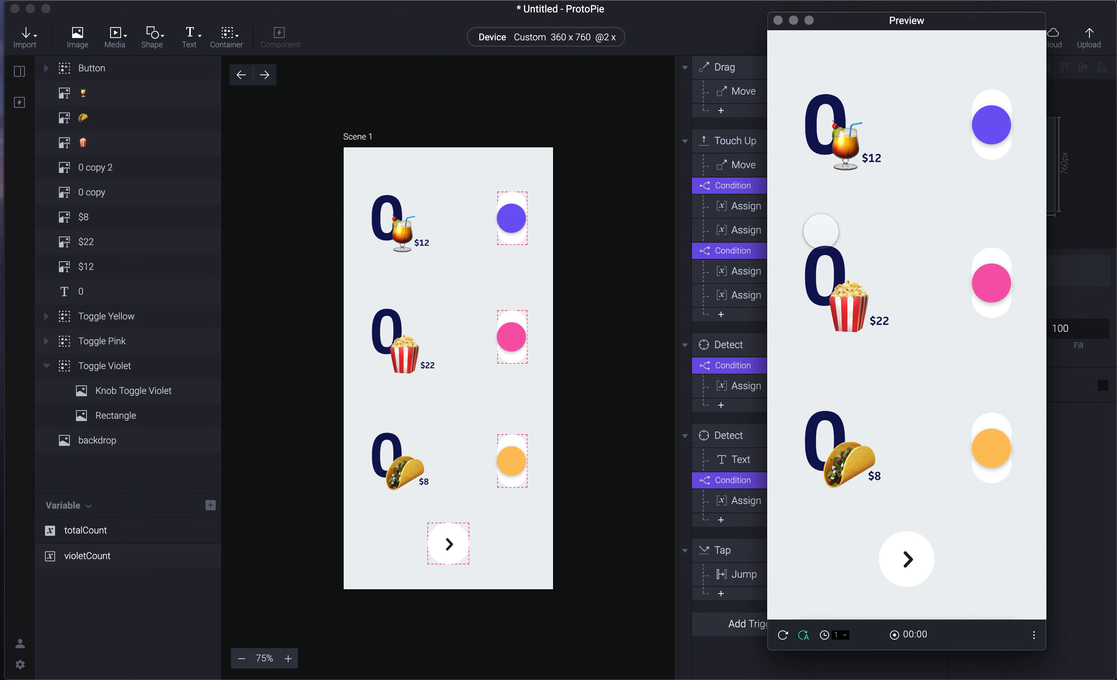
- Raise the drink count to 4 with the toggle, check the $48 total, and restart at 0
{"action": "left_click", "coordinate": [990, 125]}
{"action": "left_click", "coordinate": [988, 125]}
{"action": "left_click", "coordinate": [988, 124]}
{"action": "left_click", "coordinate": [988, 125]}
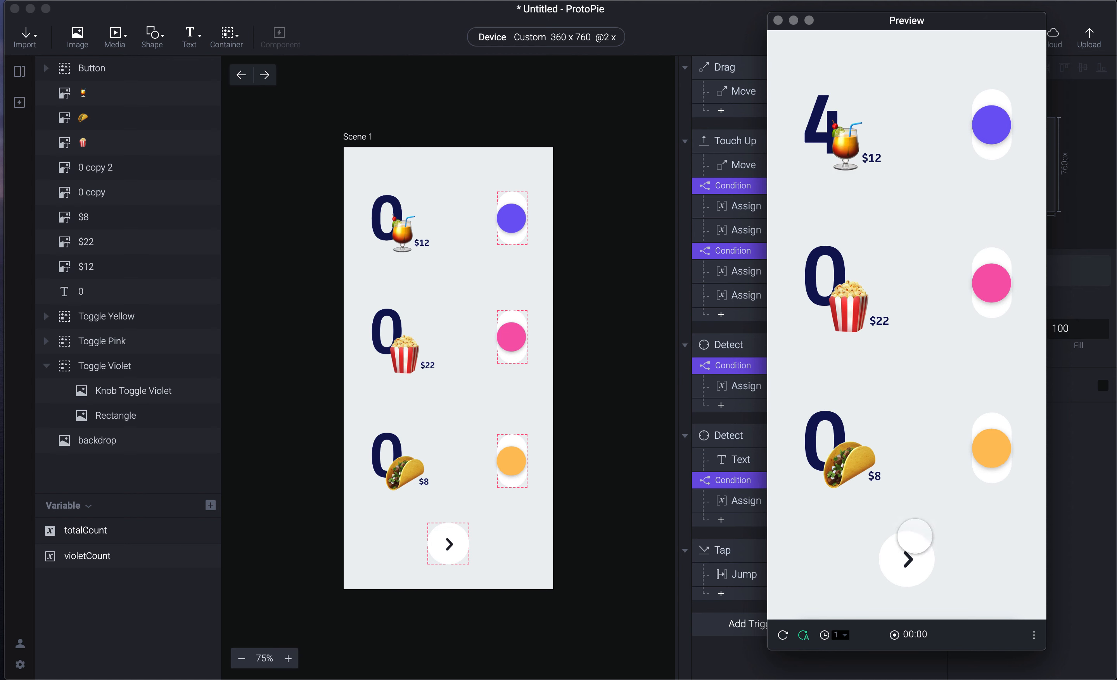
{"action": "left_click", "coordinate": [894, 567]}
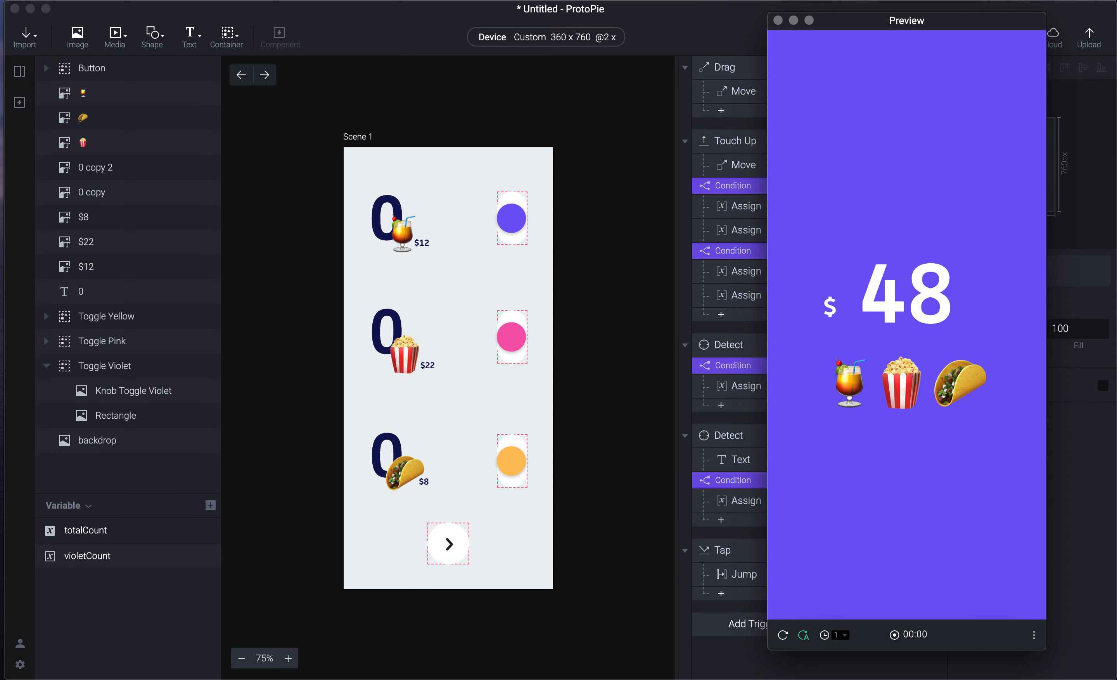
{"action": "key", "text": "super+r"}
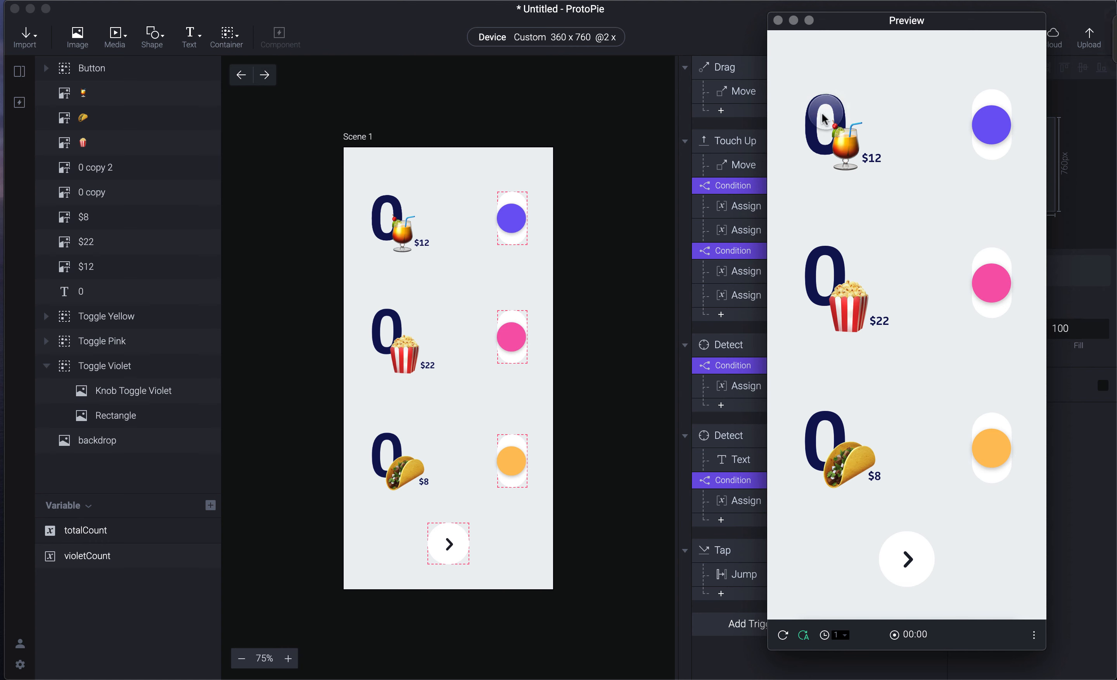
{"action": "left_click", "coordinate": [1074, 28]}
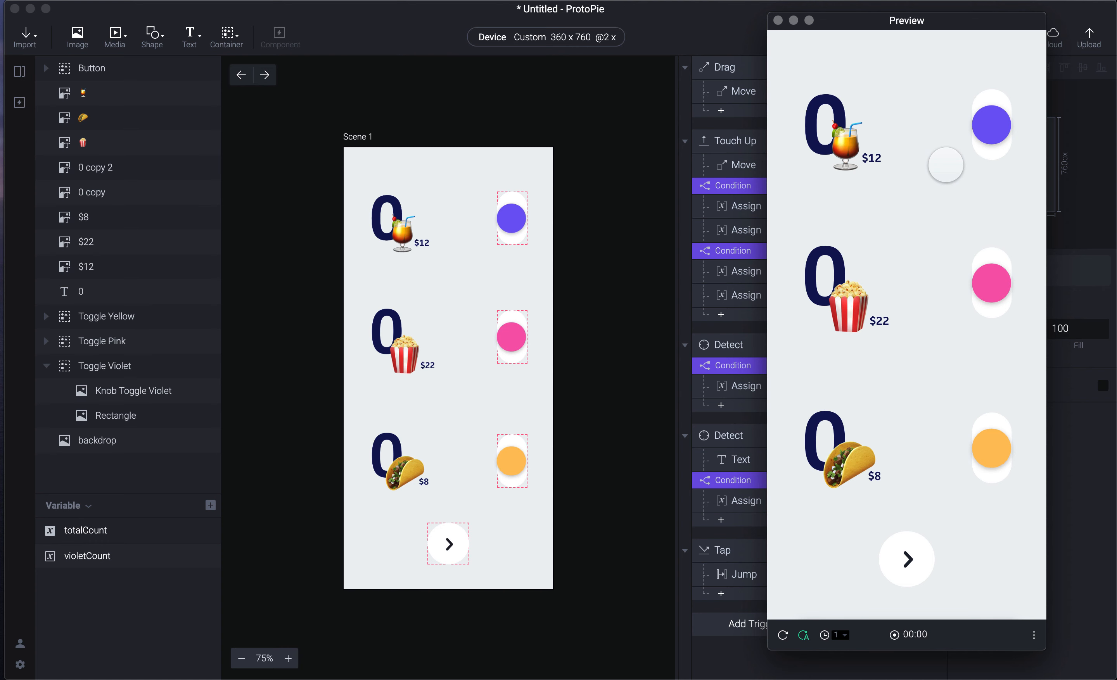